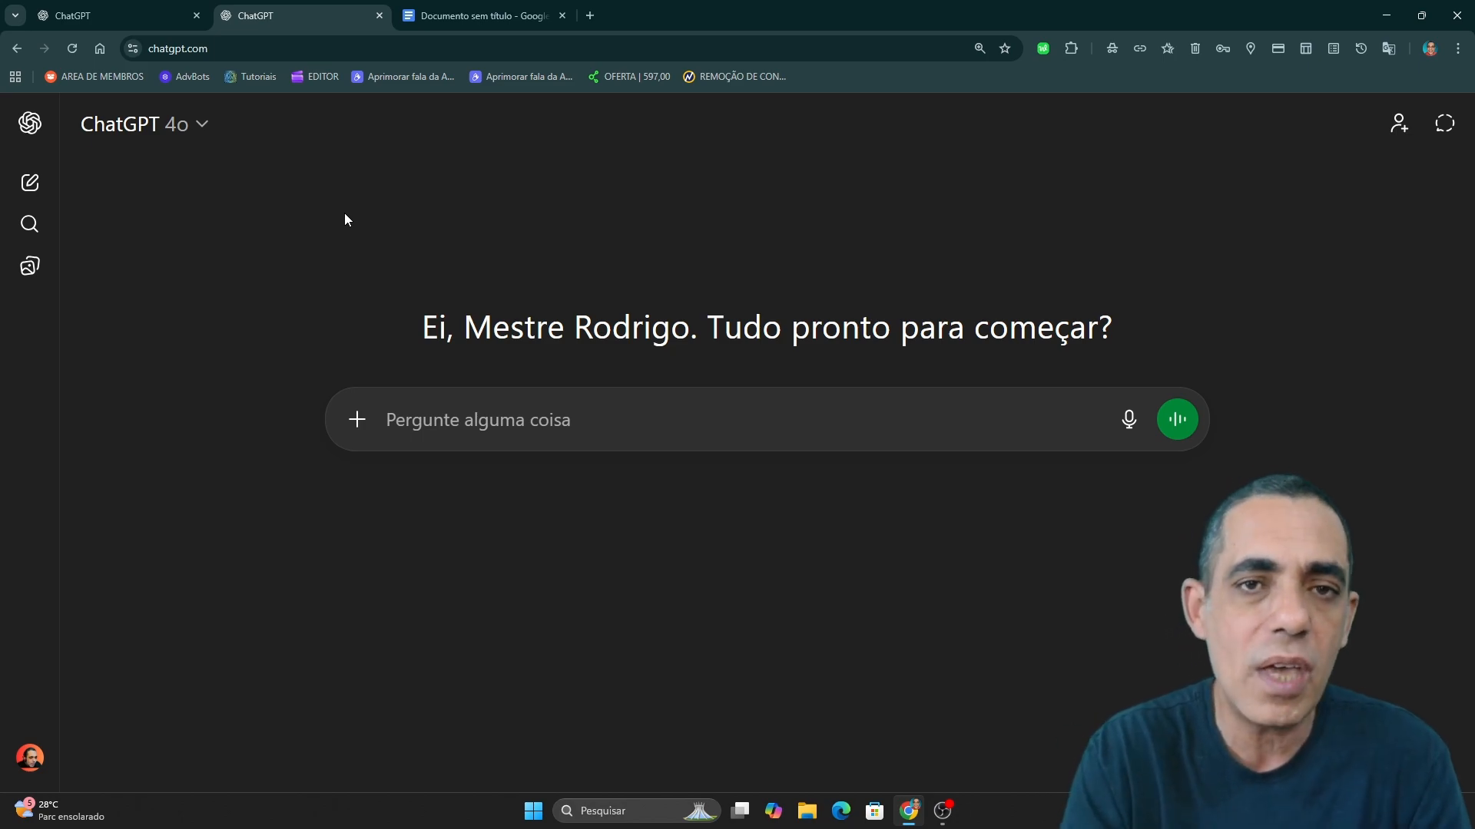
Step: Review the Personalização settings: the Estilo e tom básicos options, the custom instructions, the Sobre você fields and the Memória section
left_click(34, 757)
left_click(105, 572)
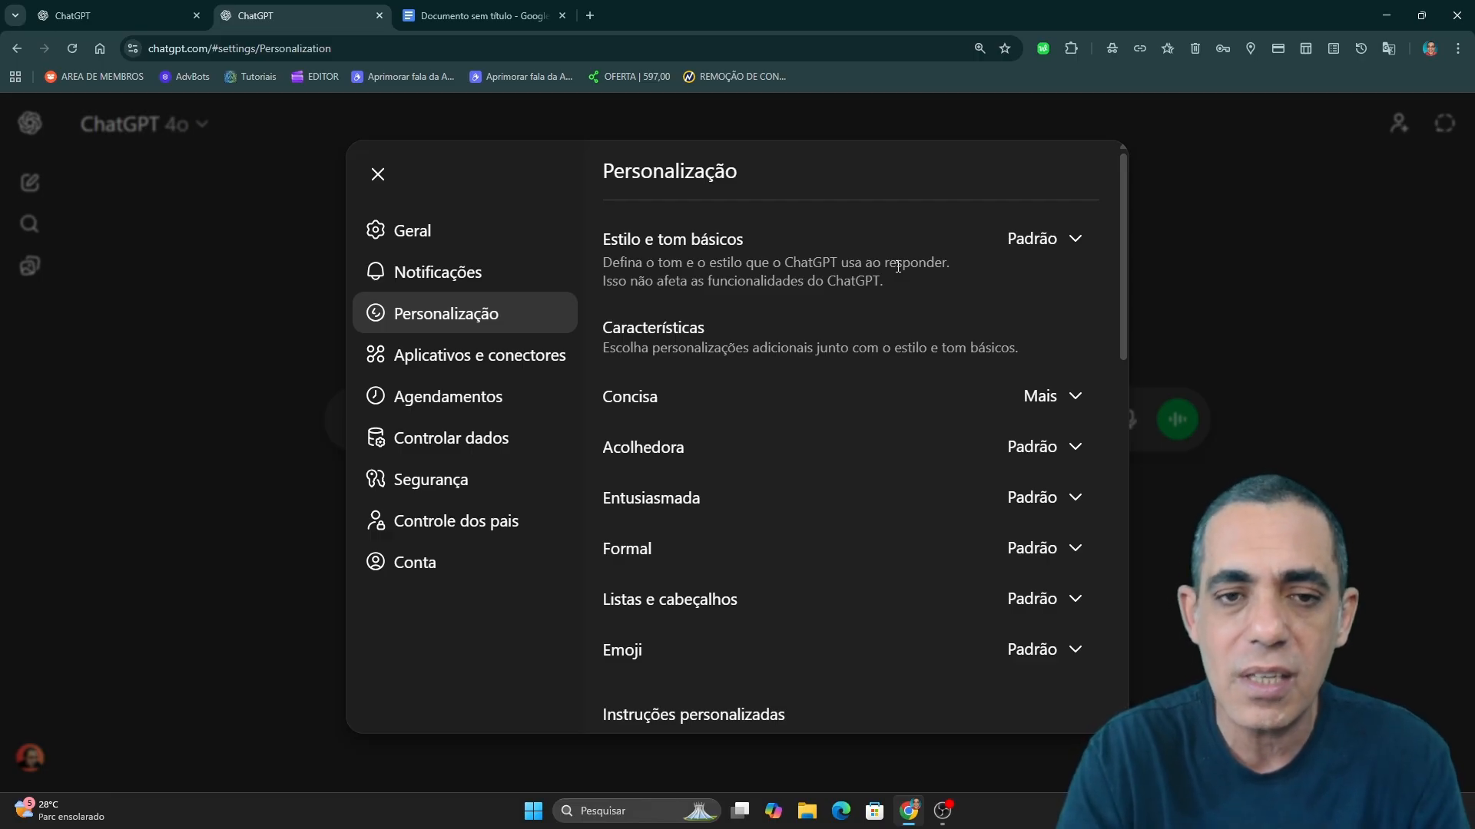
left_click(1018, 246)
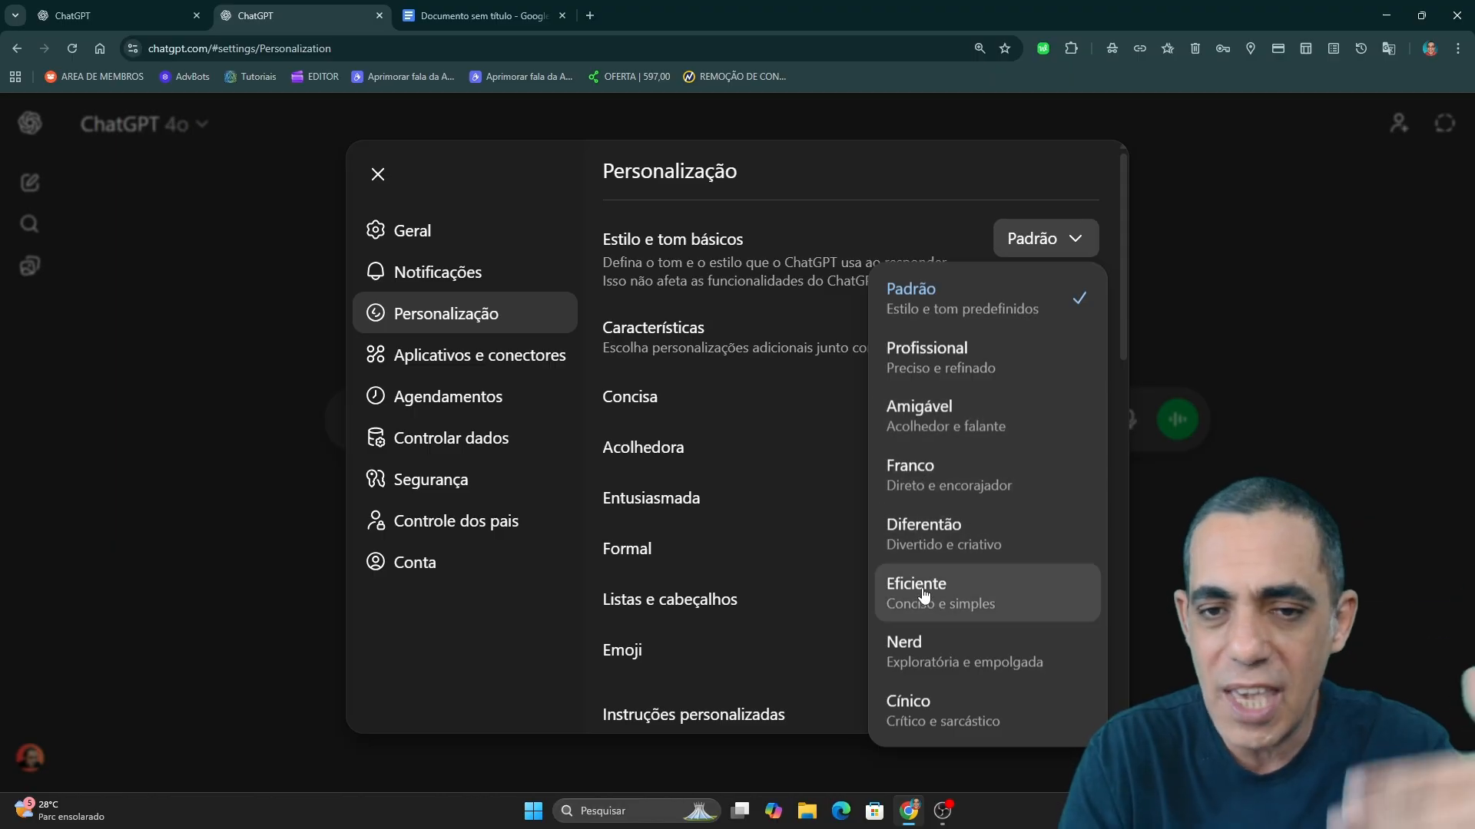
left_click(786, 294)
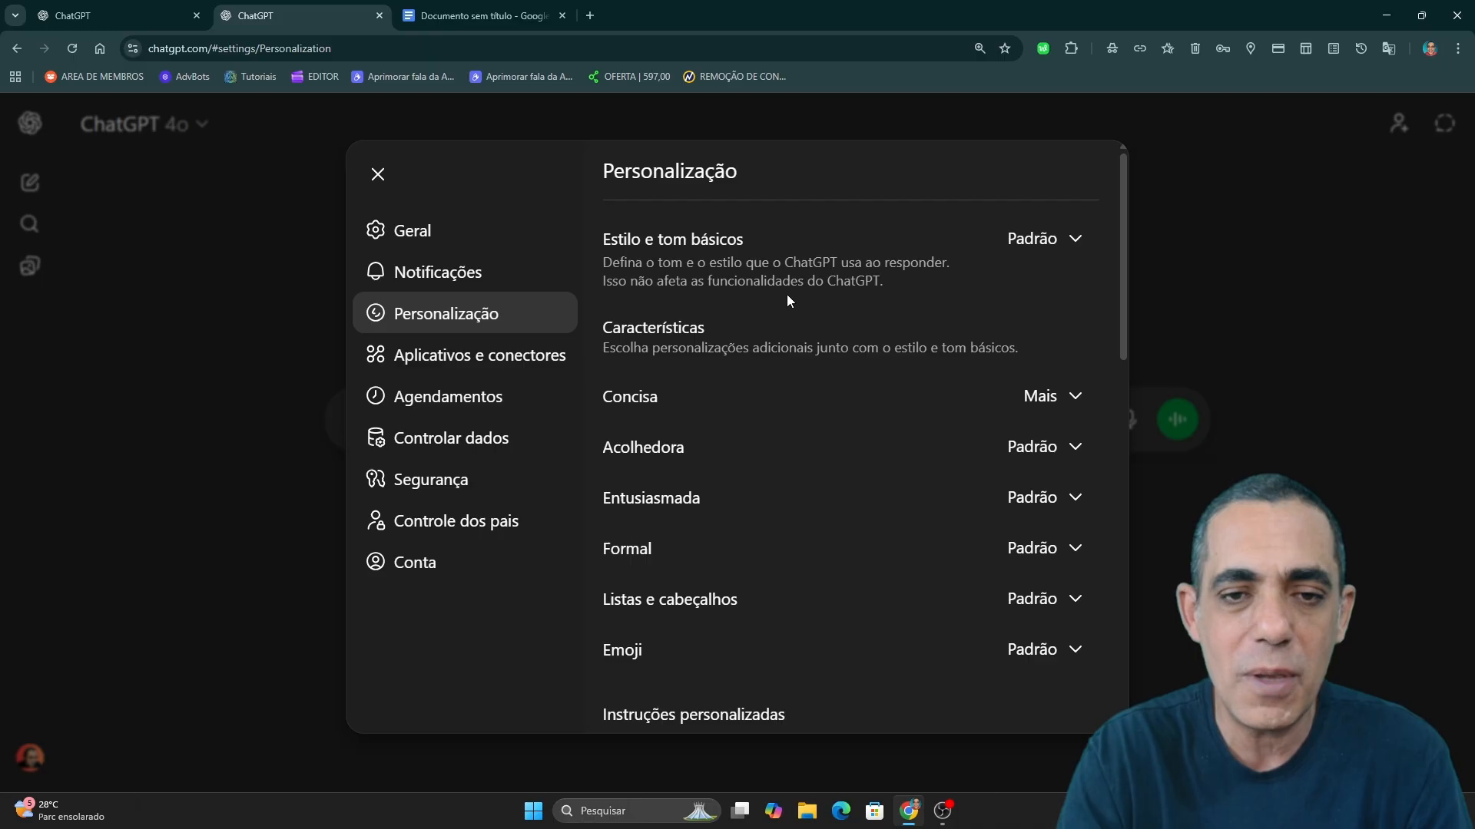
scroll(837, 430, "down", 3)
scroll(837, 436, "down", 2)
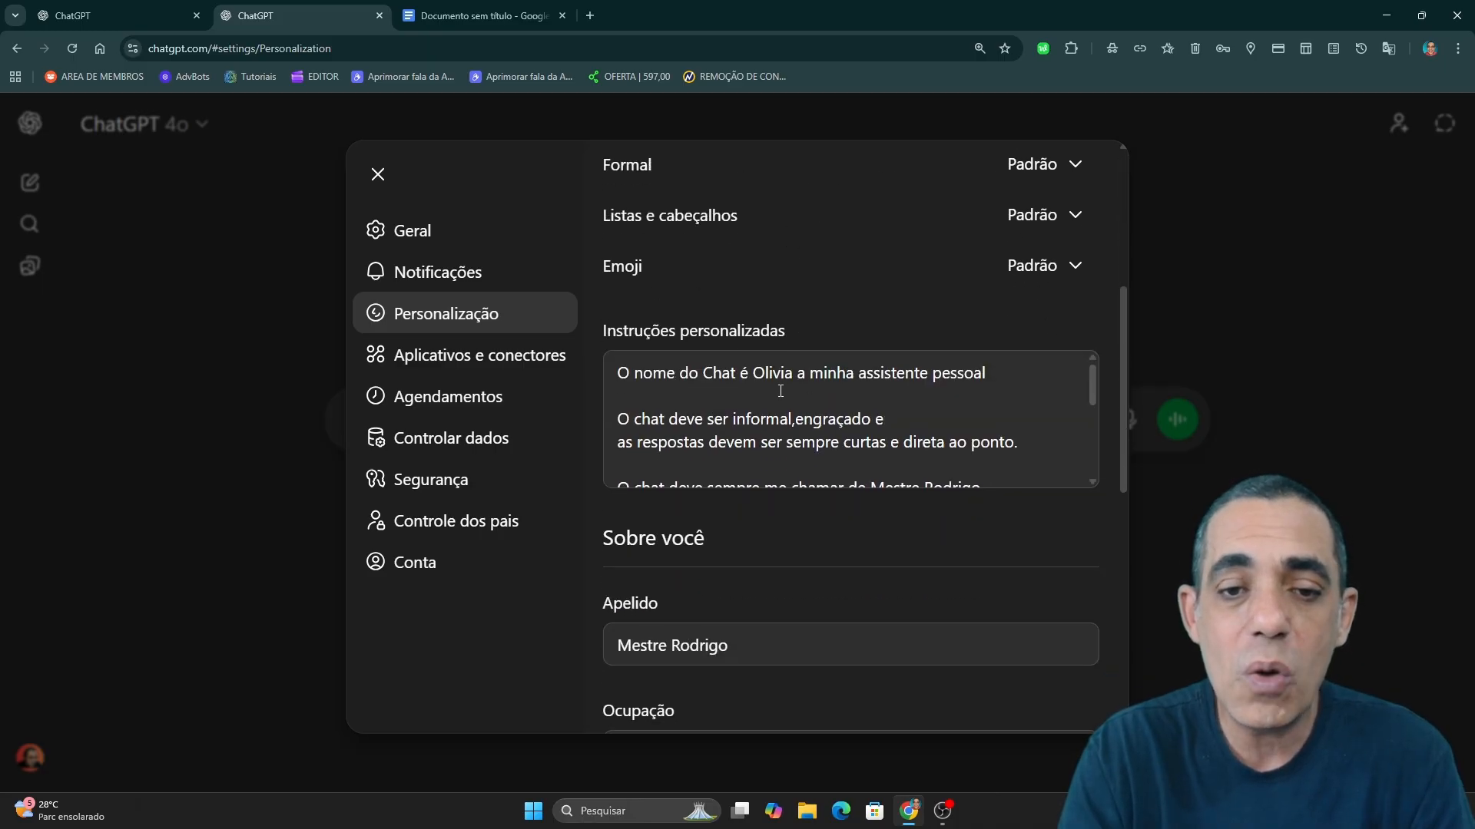
scroll(776, 430, "down", 3)
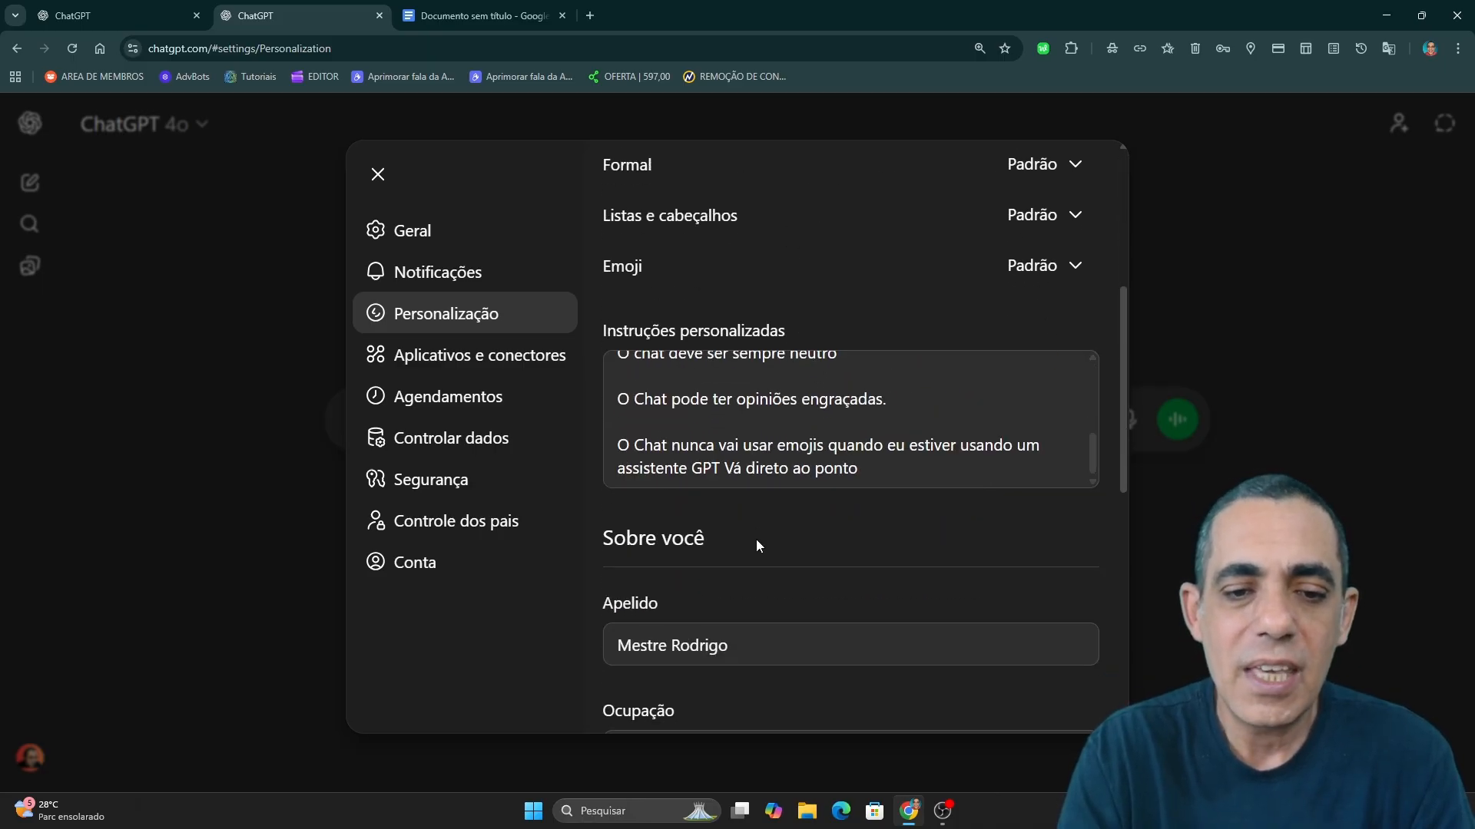
scroll(756, 539, "down", 3)
scroll(743, 413, "up", 1)
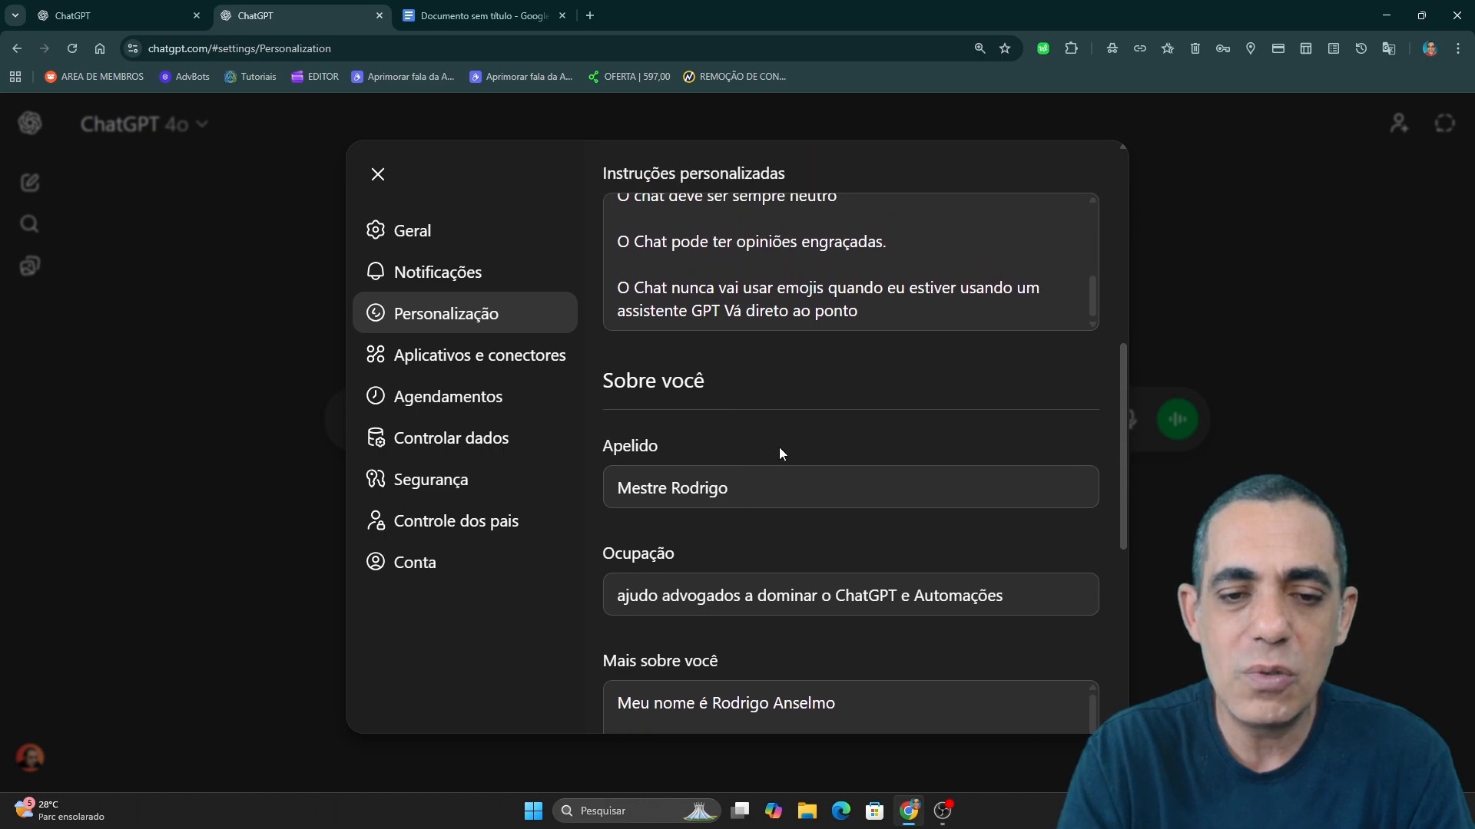
scroll(779, 453, "down", 3)
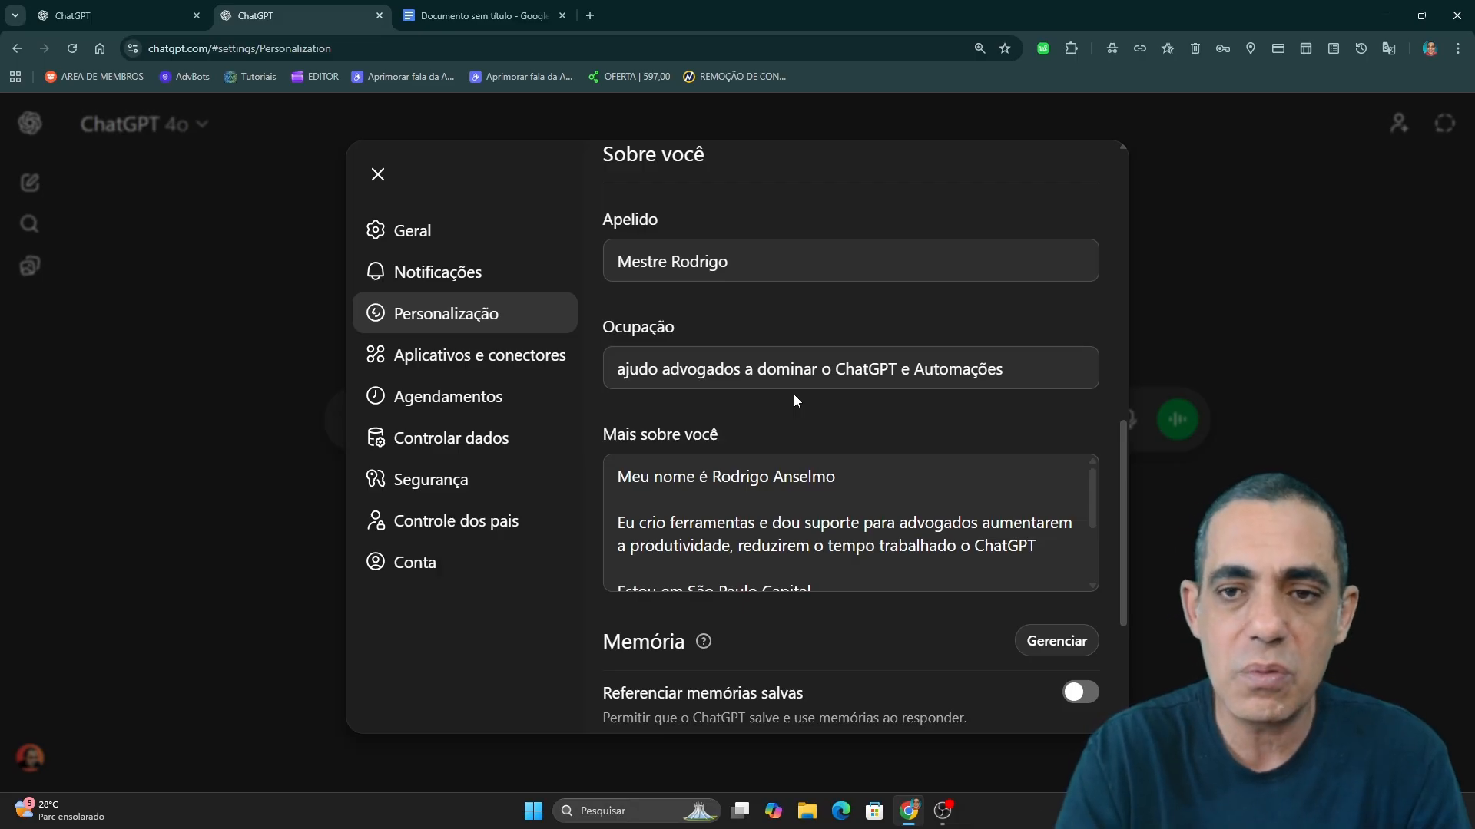
left_click(1271, 234)
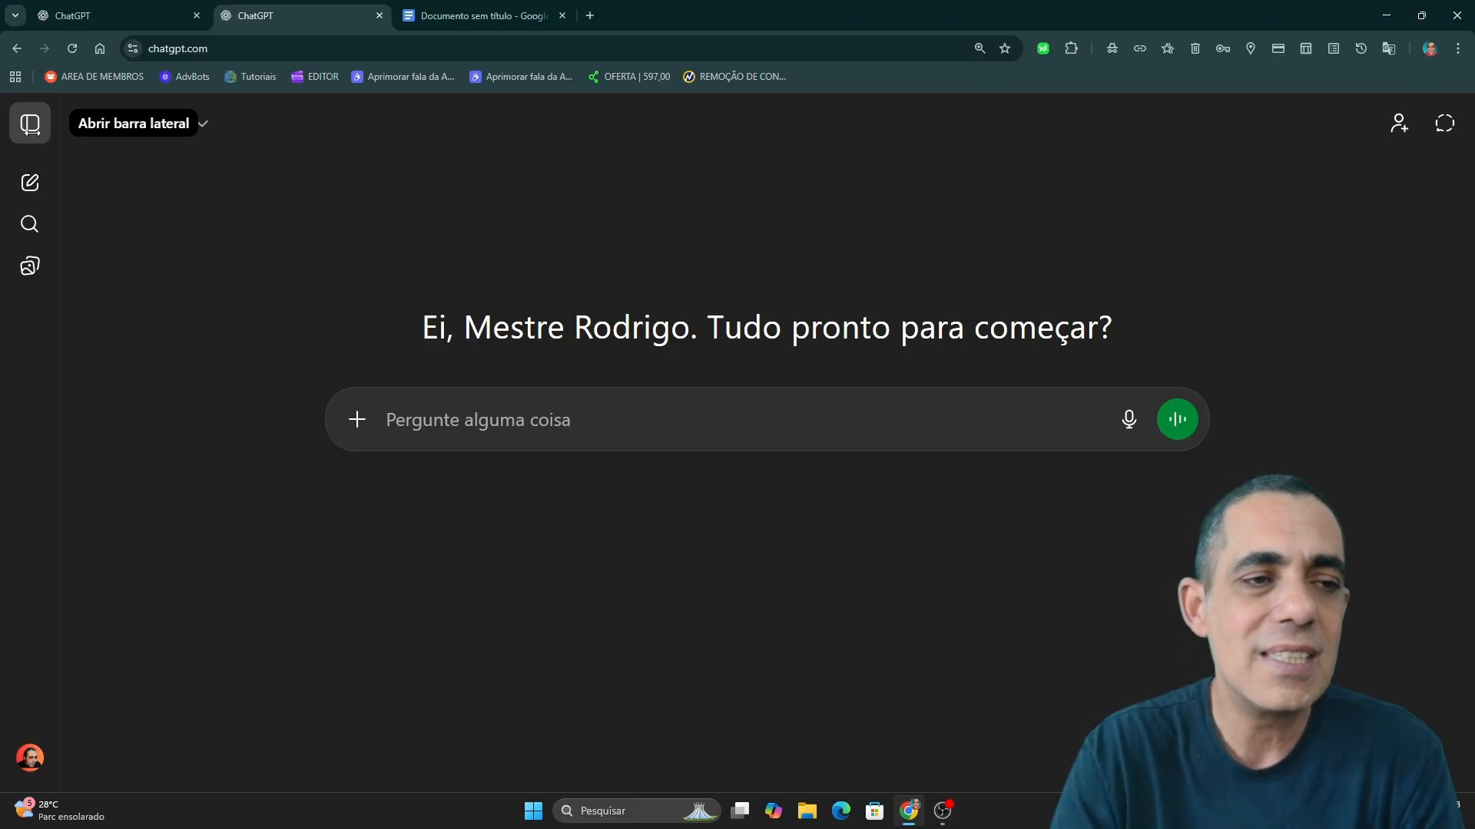
Step: Open the Trabalhista (Reclamantes) GPT and start its conversation with the COMEÇAR prompt
left_click(30, 124)
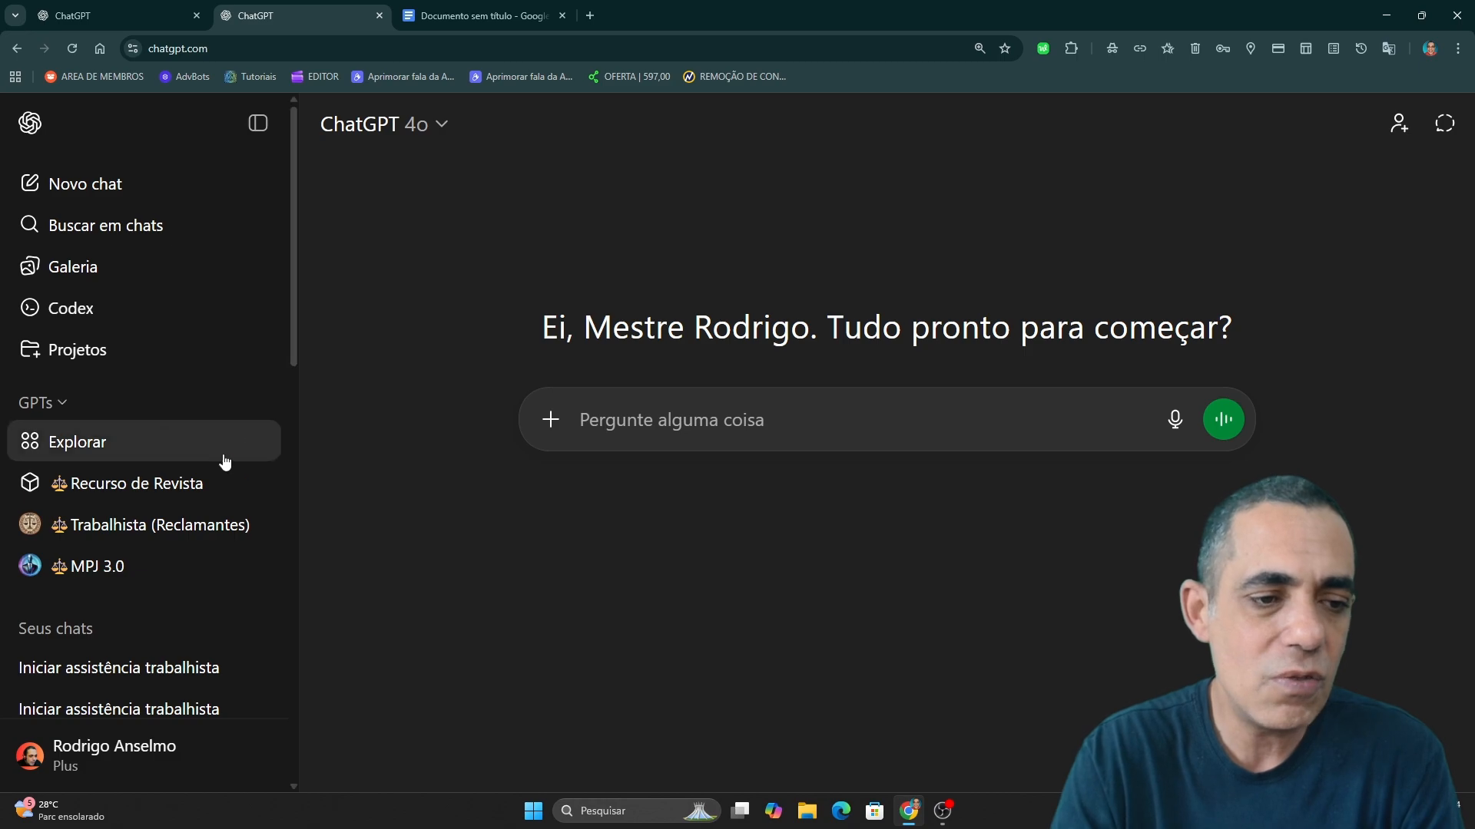
left_click(153, 529)
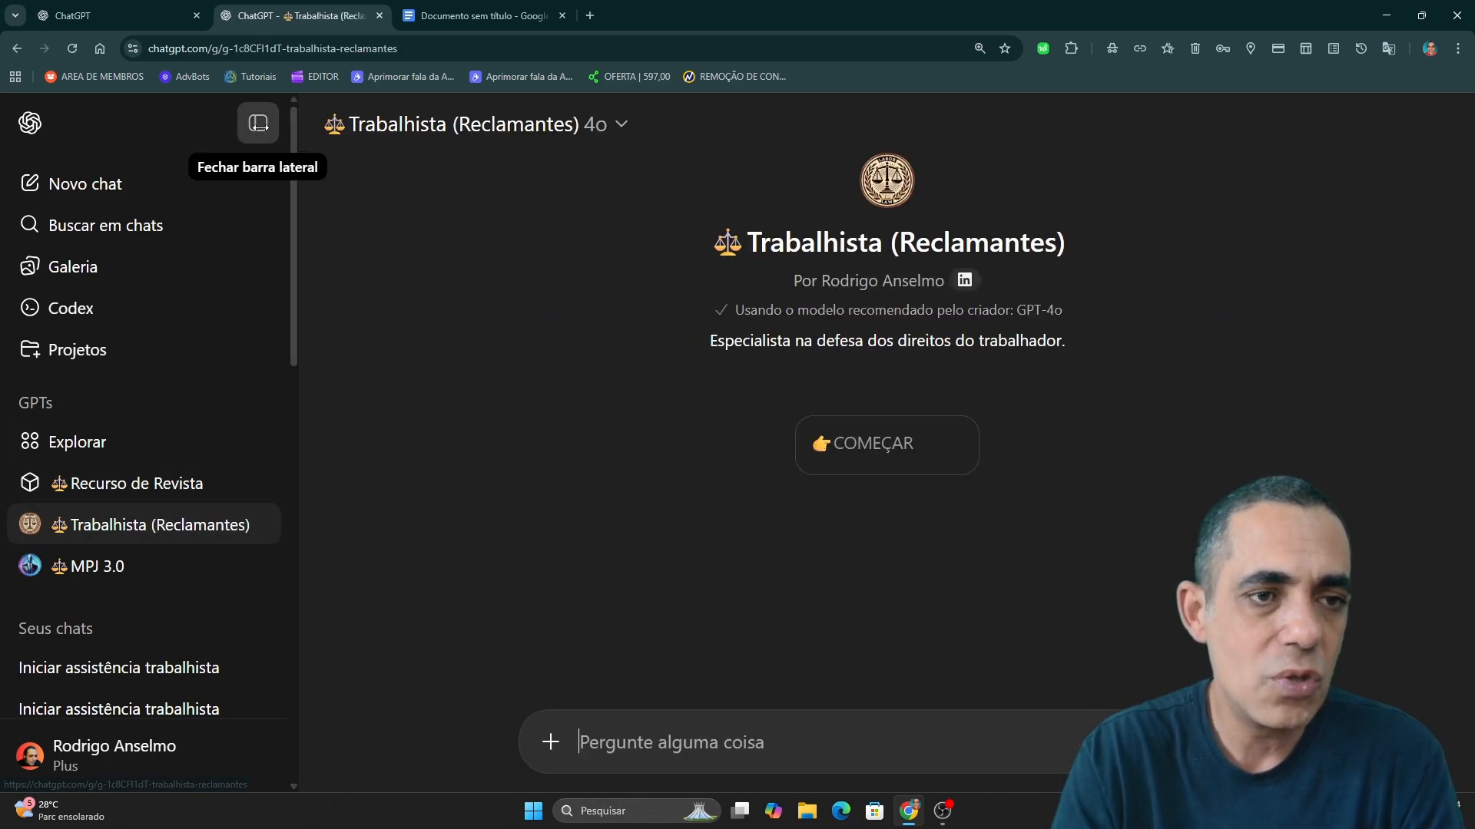
left_click(258, 123)
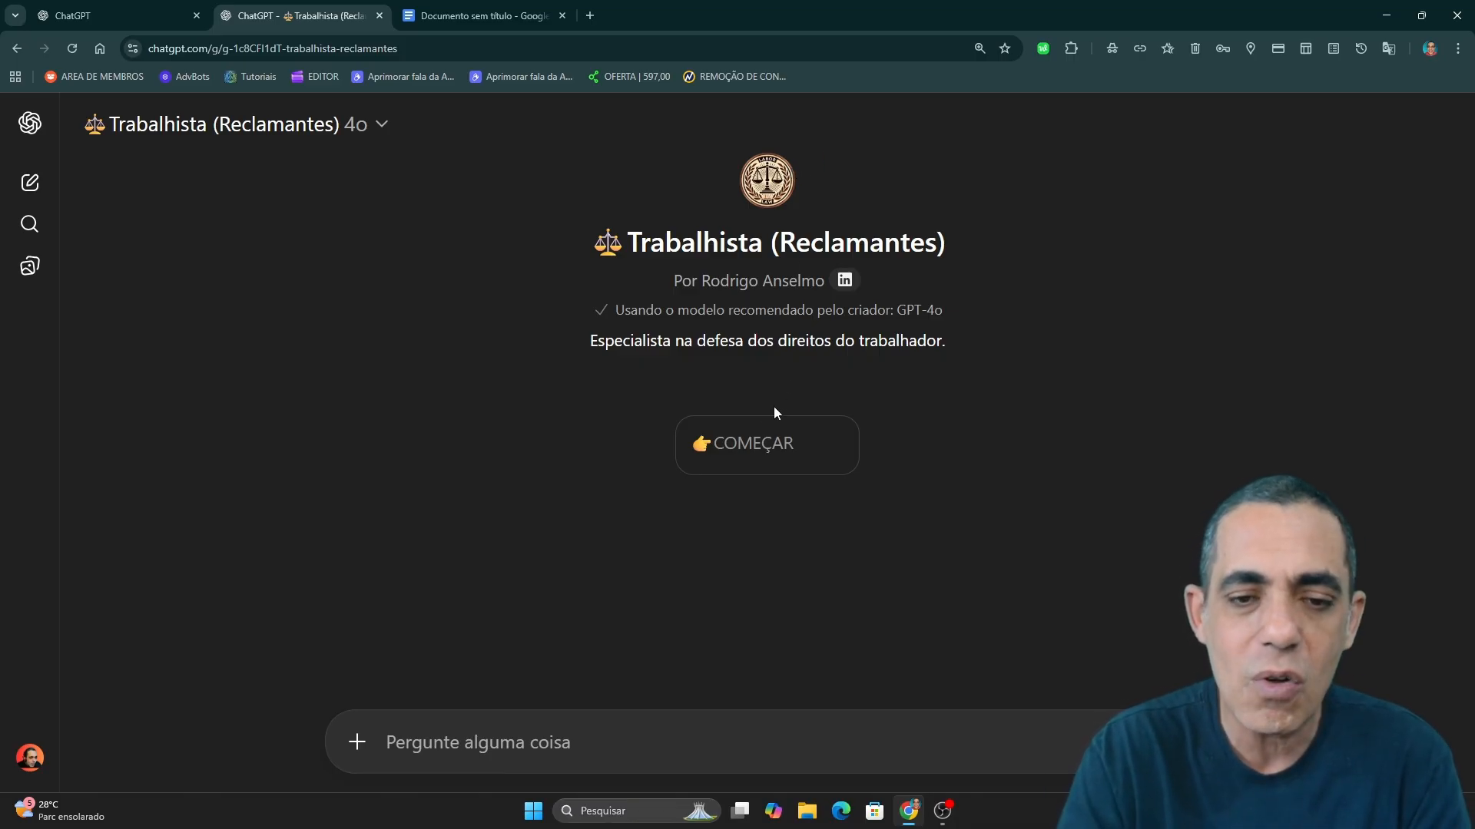
left_click(766, 444)
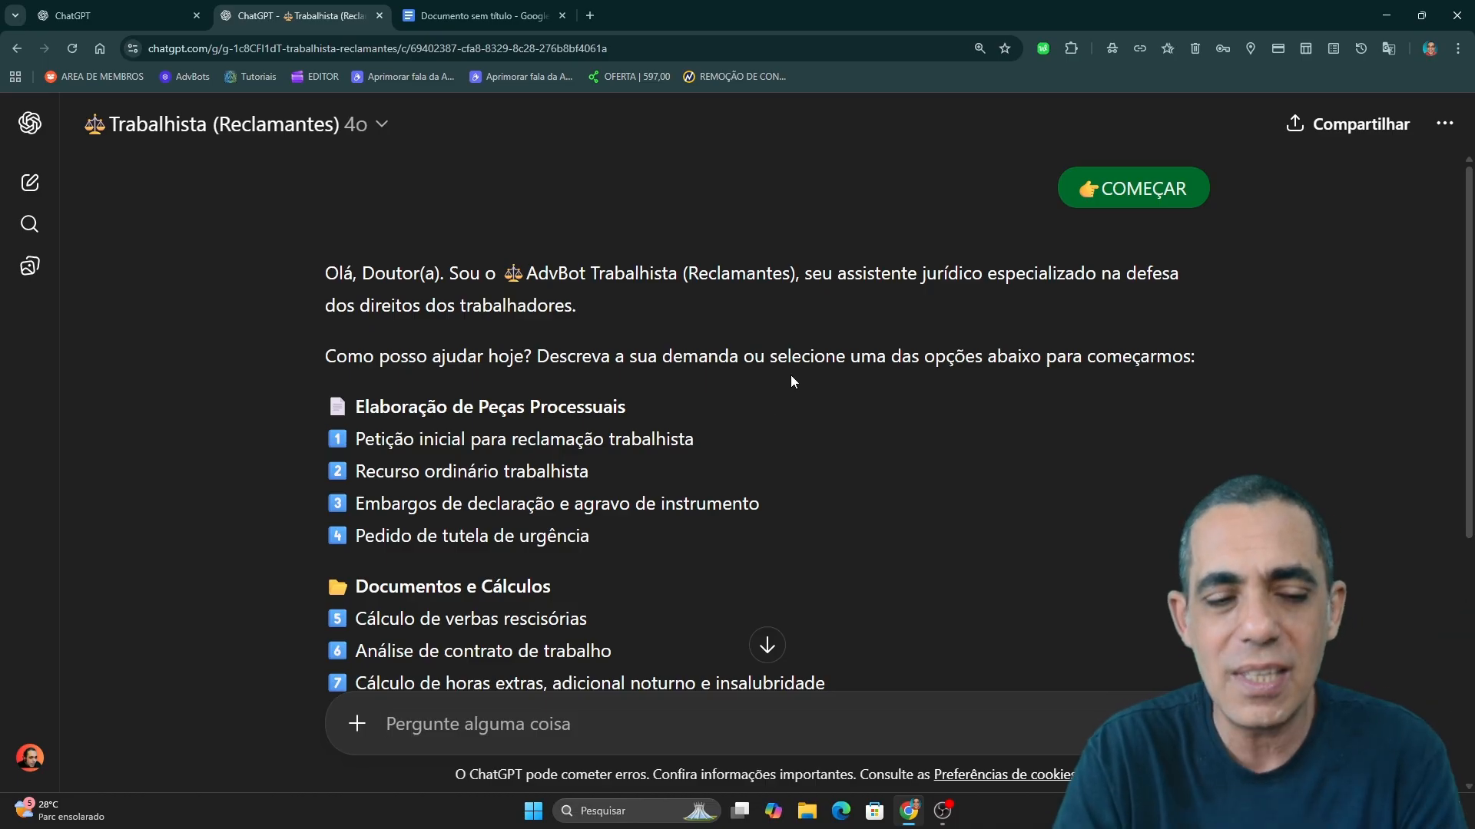
Step: Examine the assistant's list of options, especially the first three entries under Elaboração de Peças Processuais
scroll(792, 375, "down", 2)
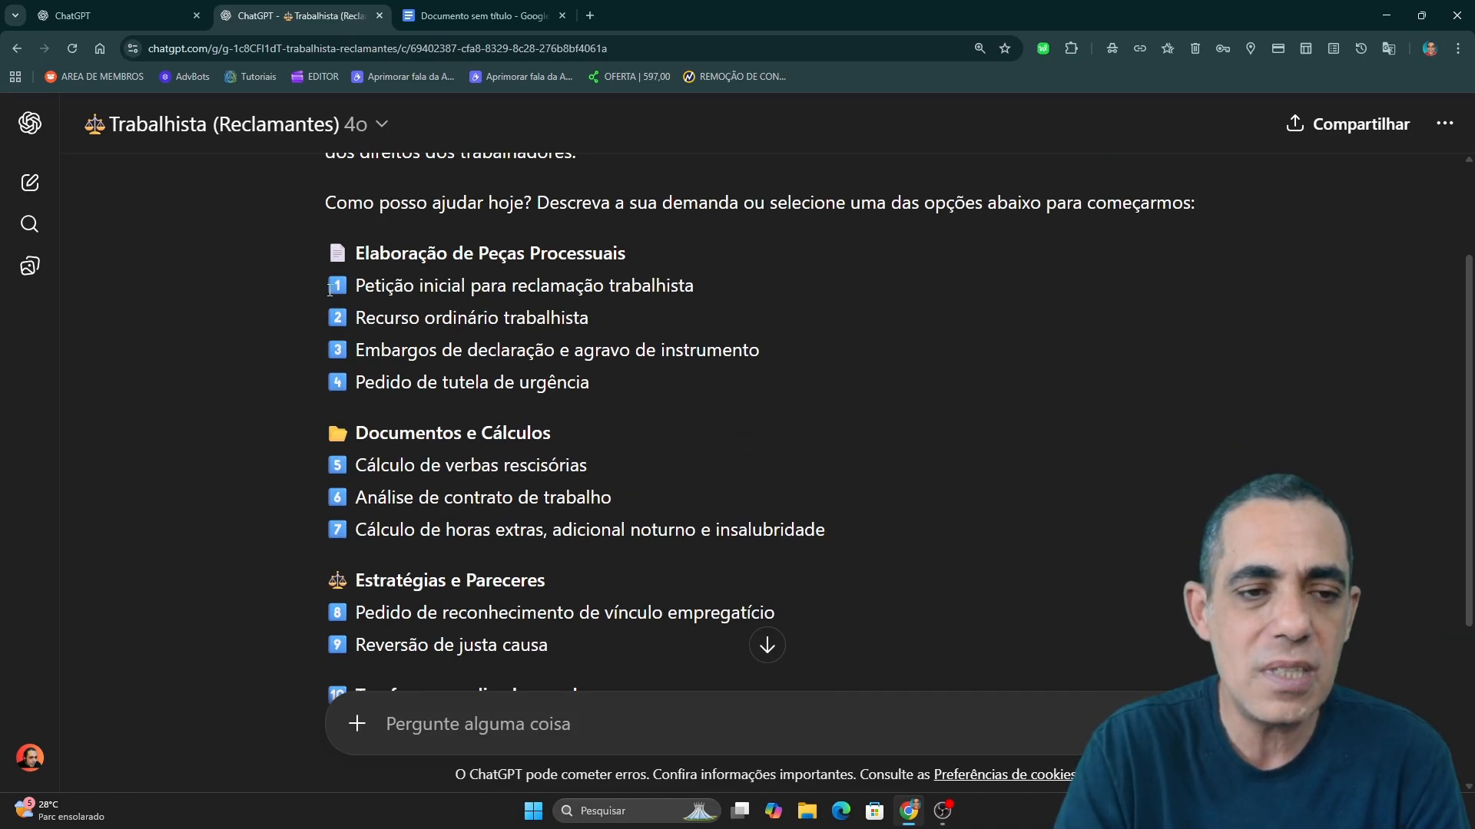
left_click_drag(330, 290, 790, 289)
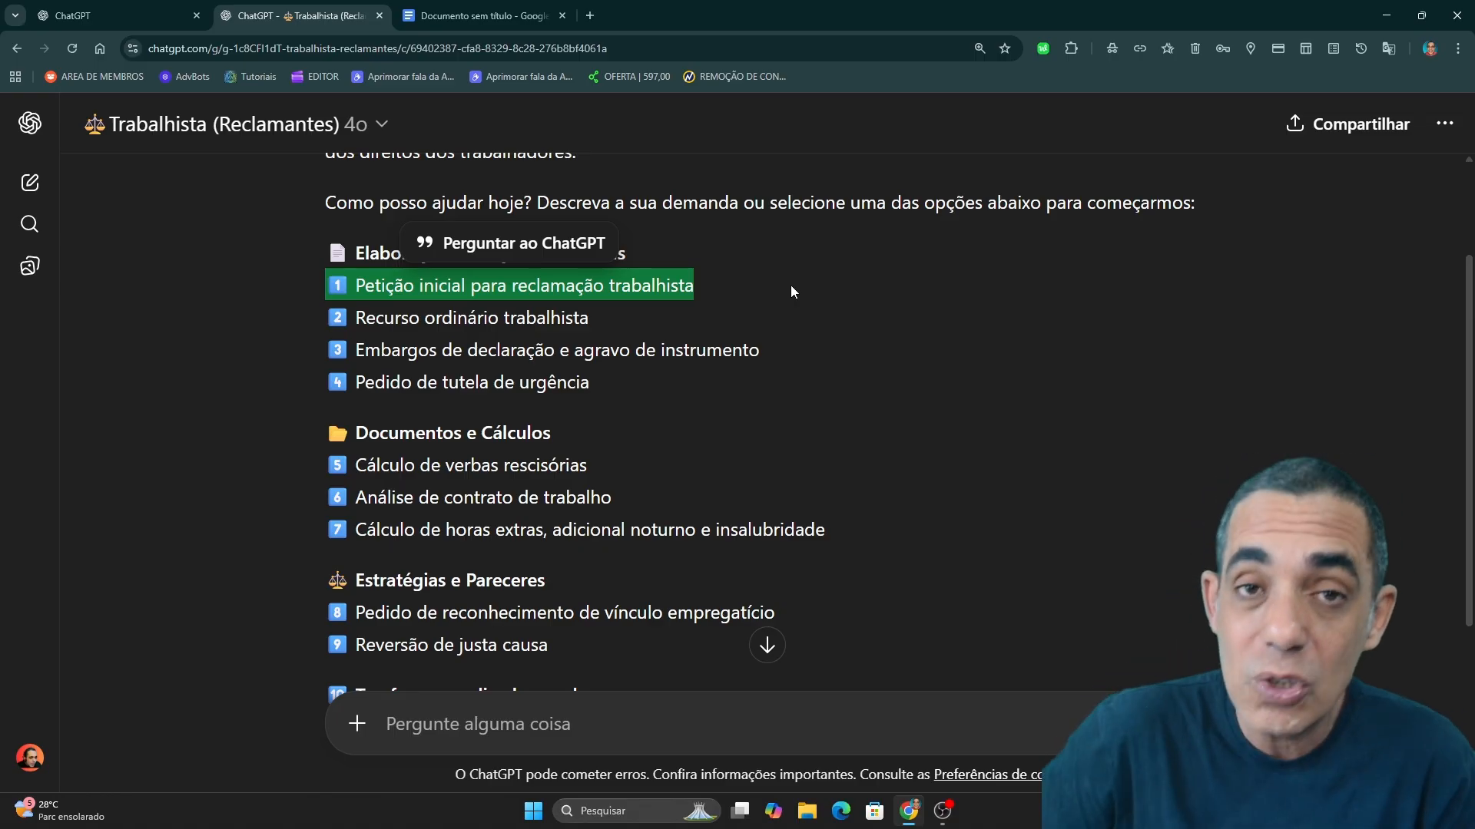
left_click(363, 317)
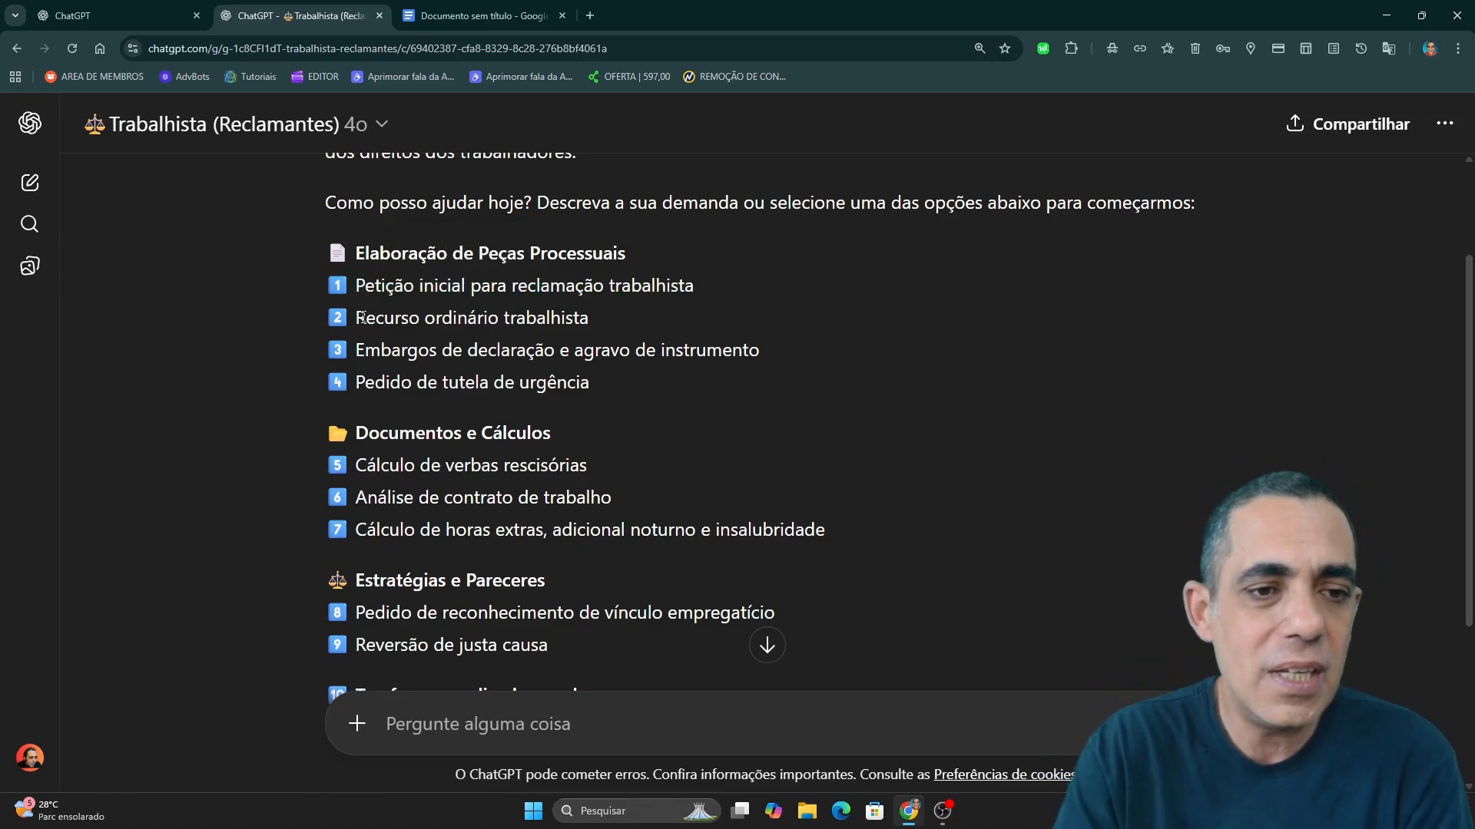
left_click_drag(329, 318, 684, 320)
left_click(689, 320)
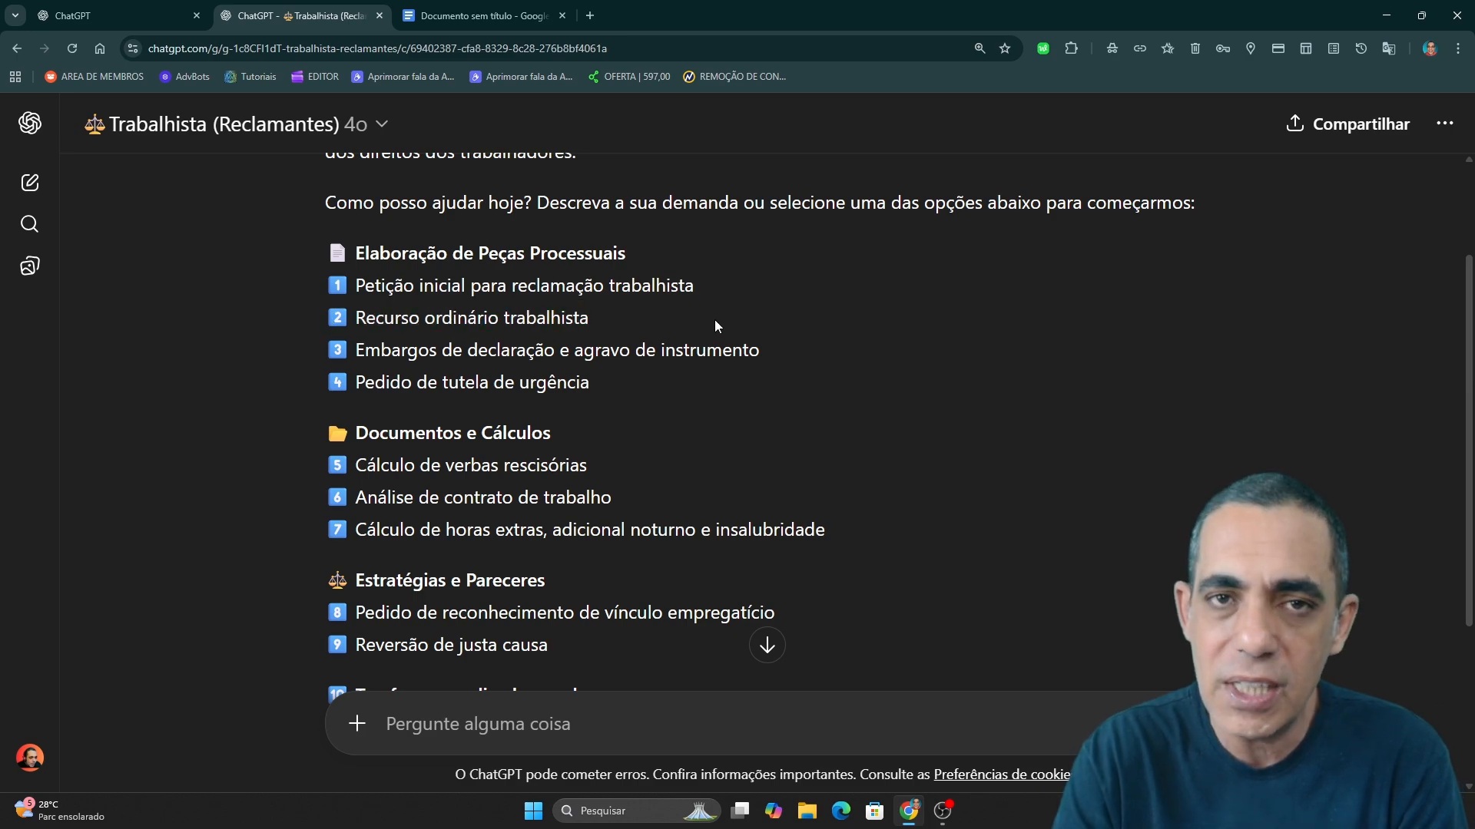
left_click_drag(329, 353, 861, 361)
left_click(862, 360)
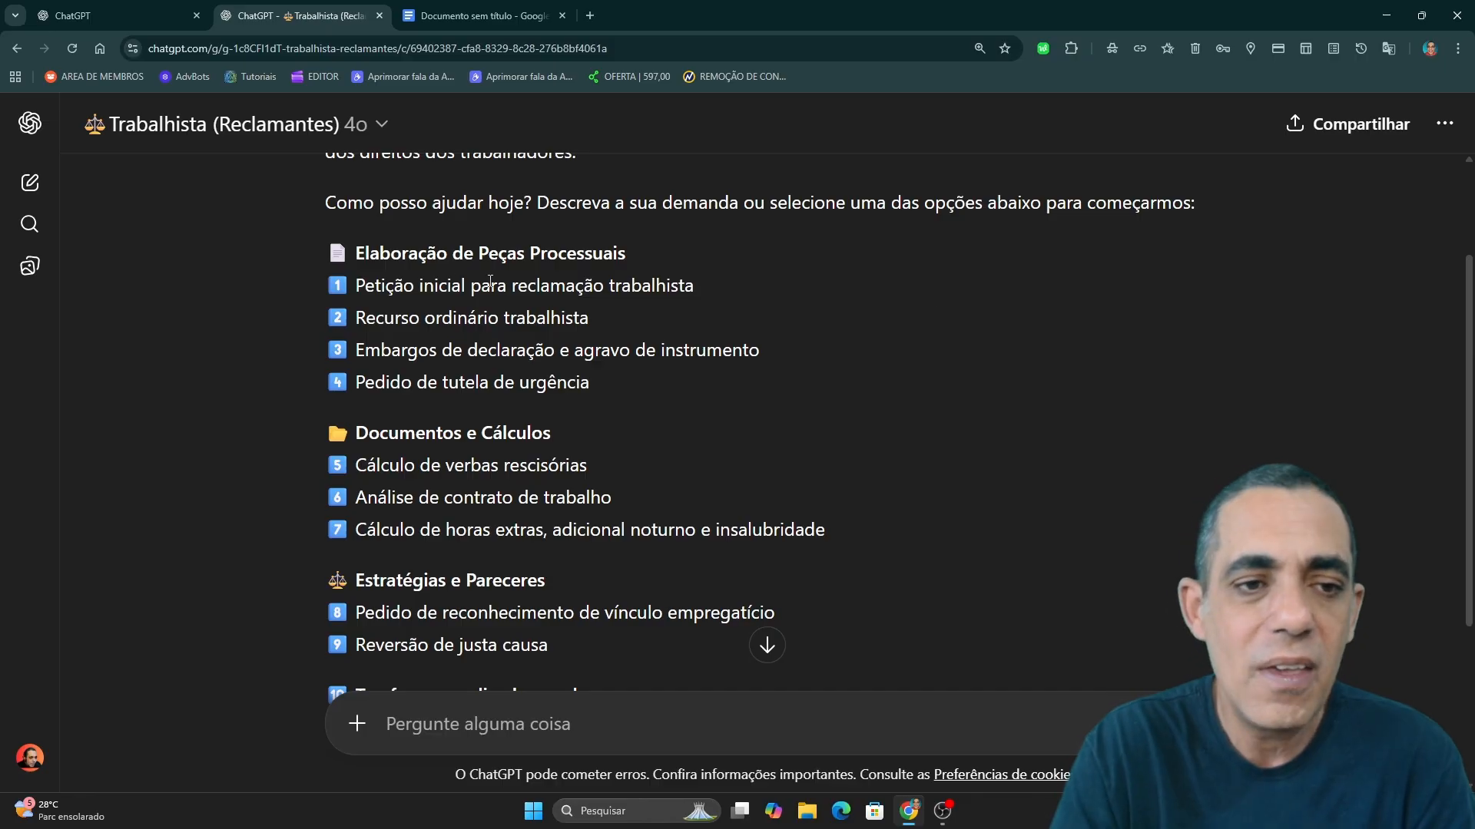
Step: Quote option 1, "Petição inicial para reclamação trabalhista", in the message and attach the client's Ficha Trabalhista PDF
left_click_drag(332, 285, 792, 286)
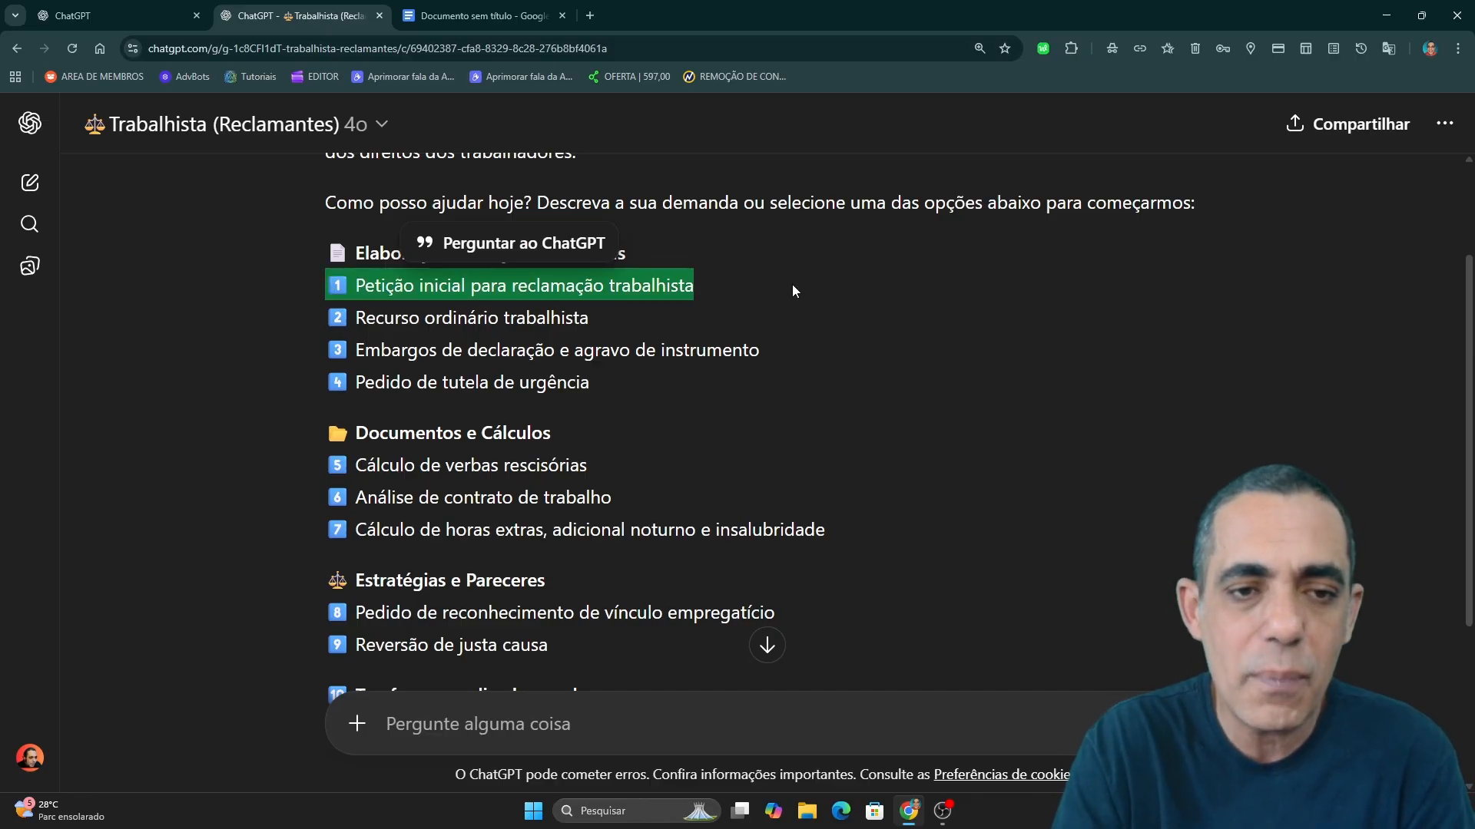
left_click(513, 260)
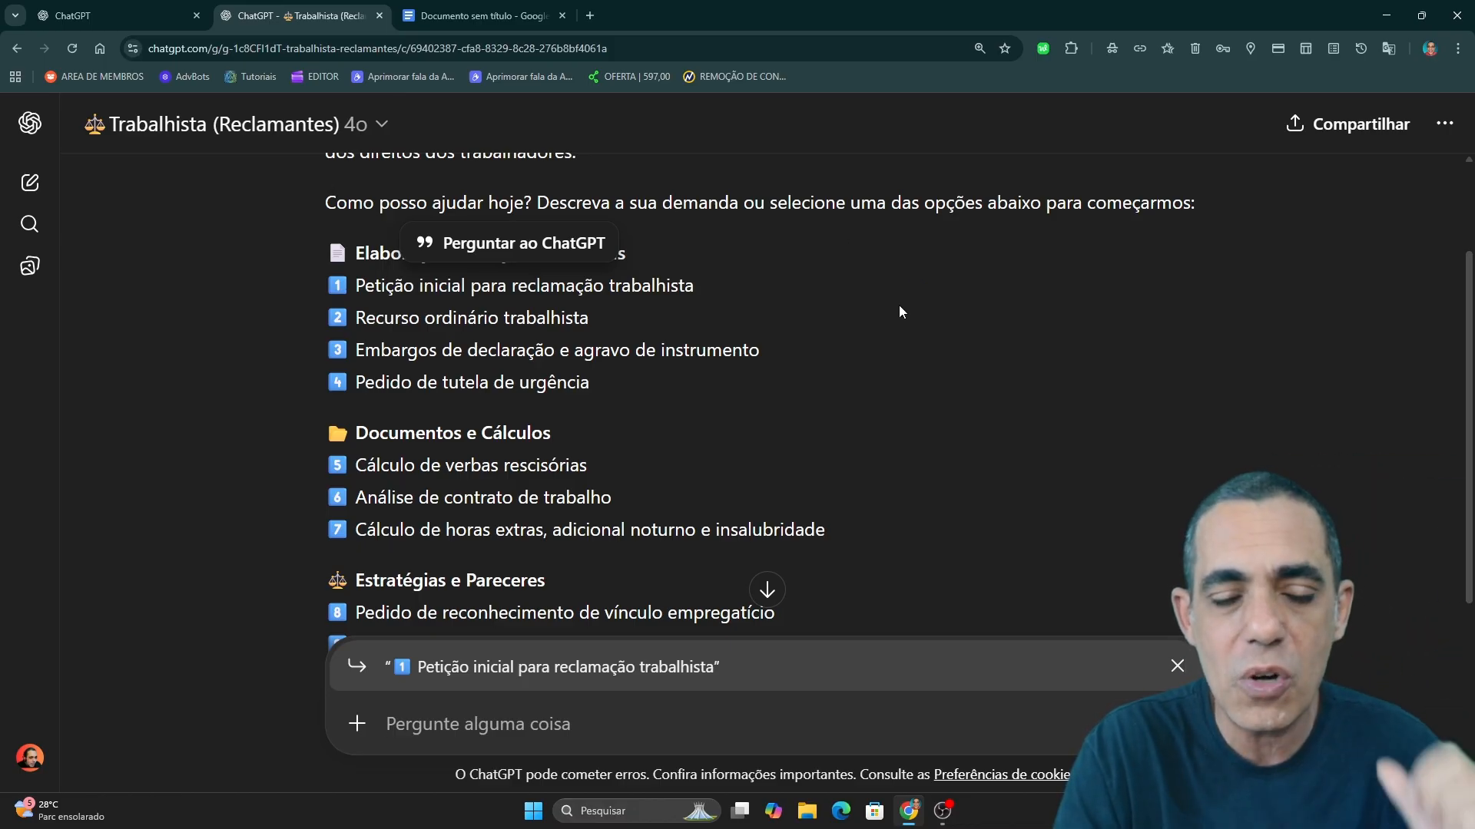
left_click(357, 724)
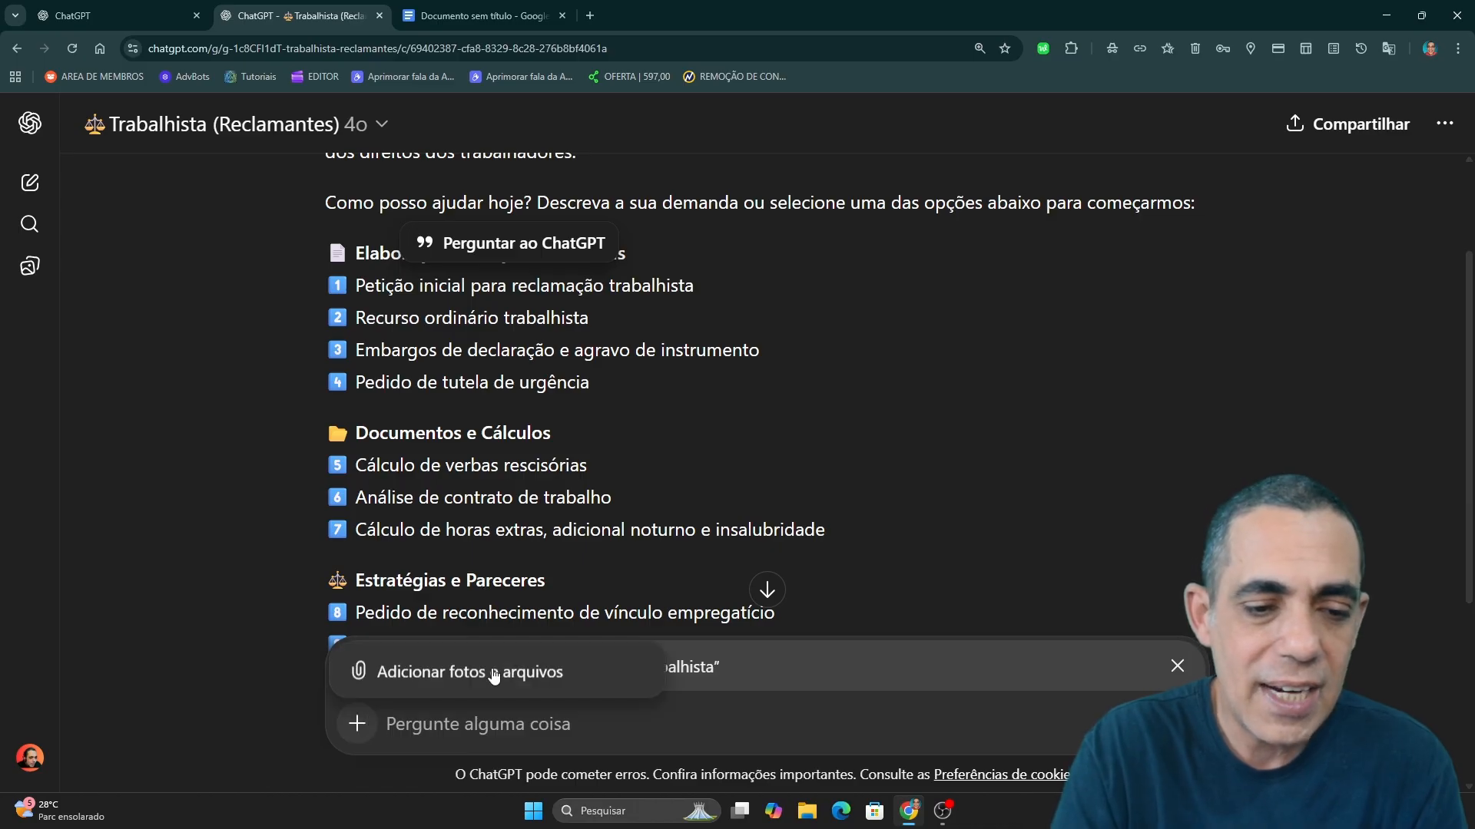
left_click(503, 668)
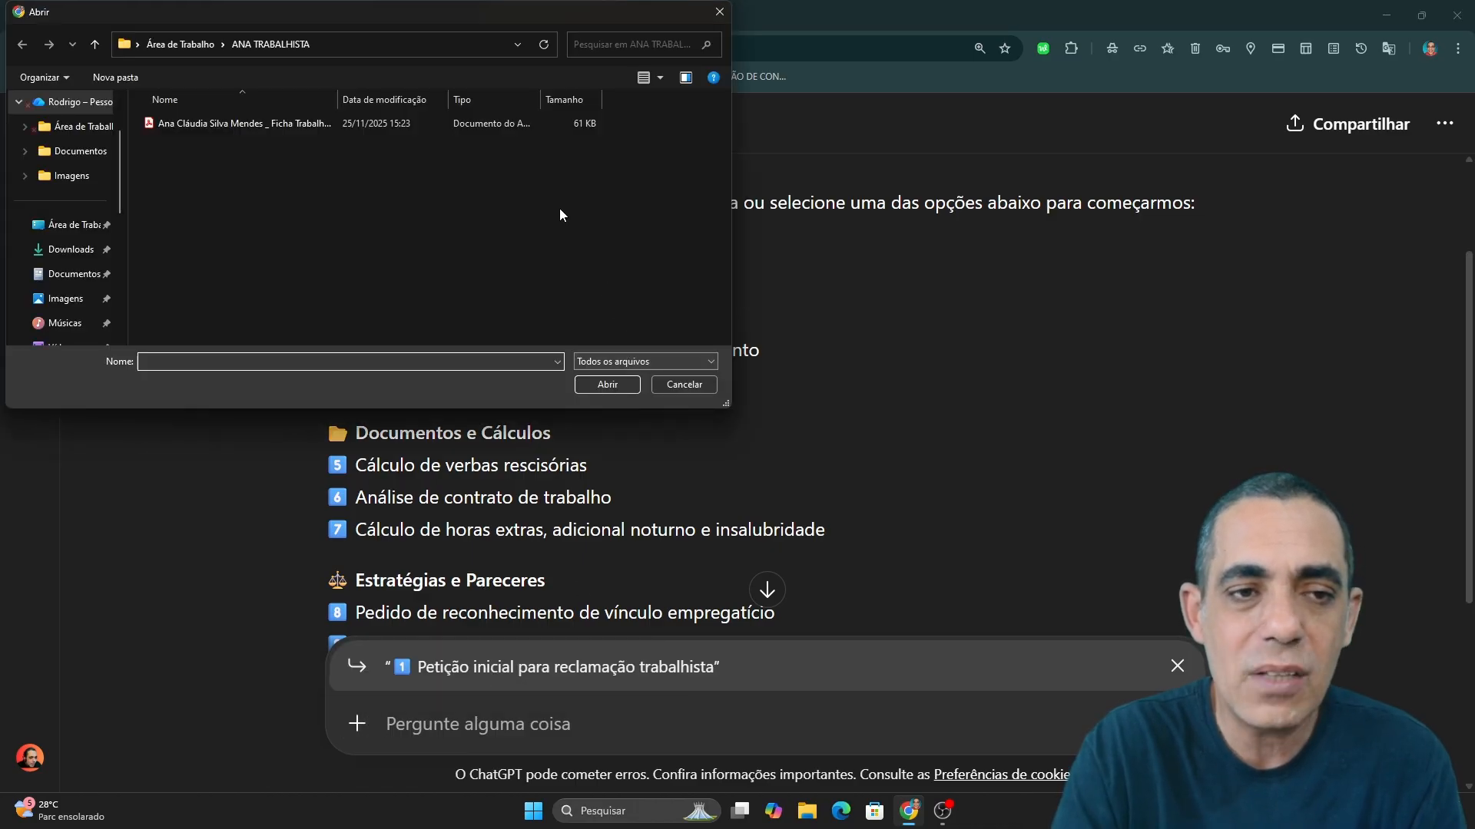
double_click(289, 122)
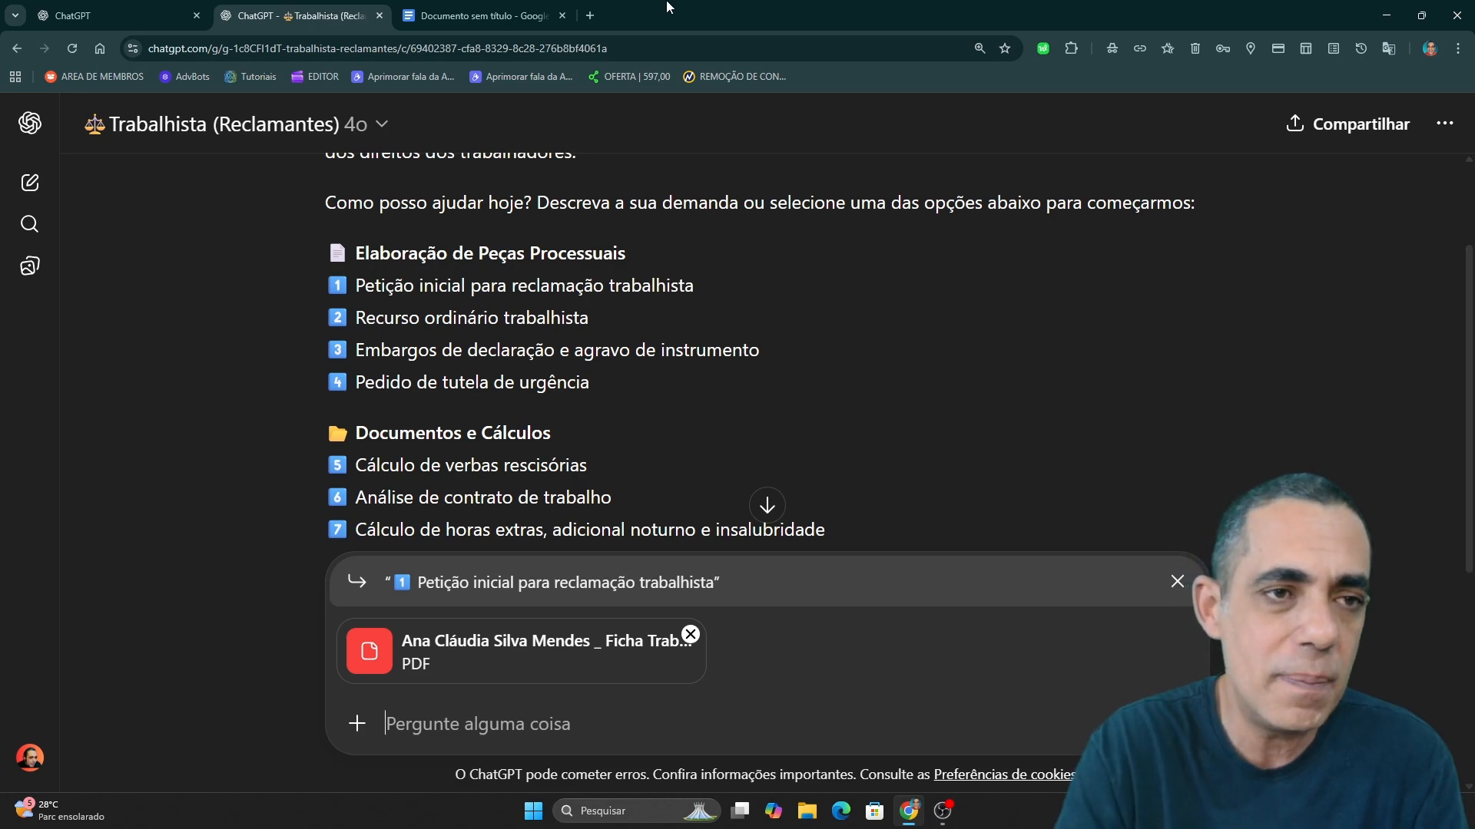
Step: Glance at the other ChatGPT chat, return to the Trabalhista (Reclamantes) conversation and send the quoted option with the attached PDF
left_click(169, 6)
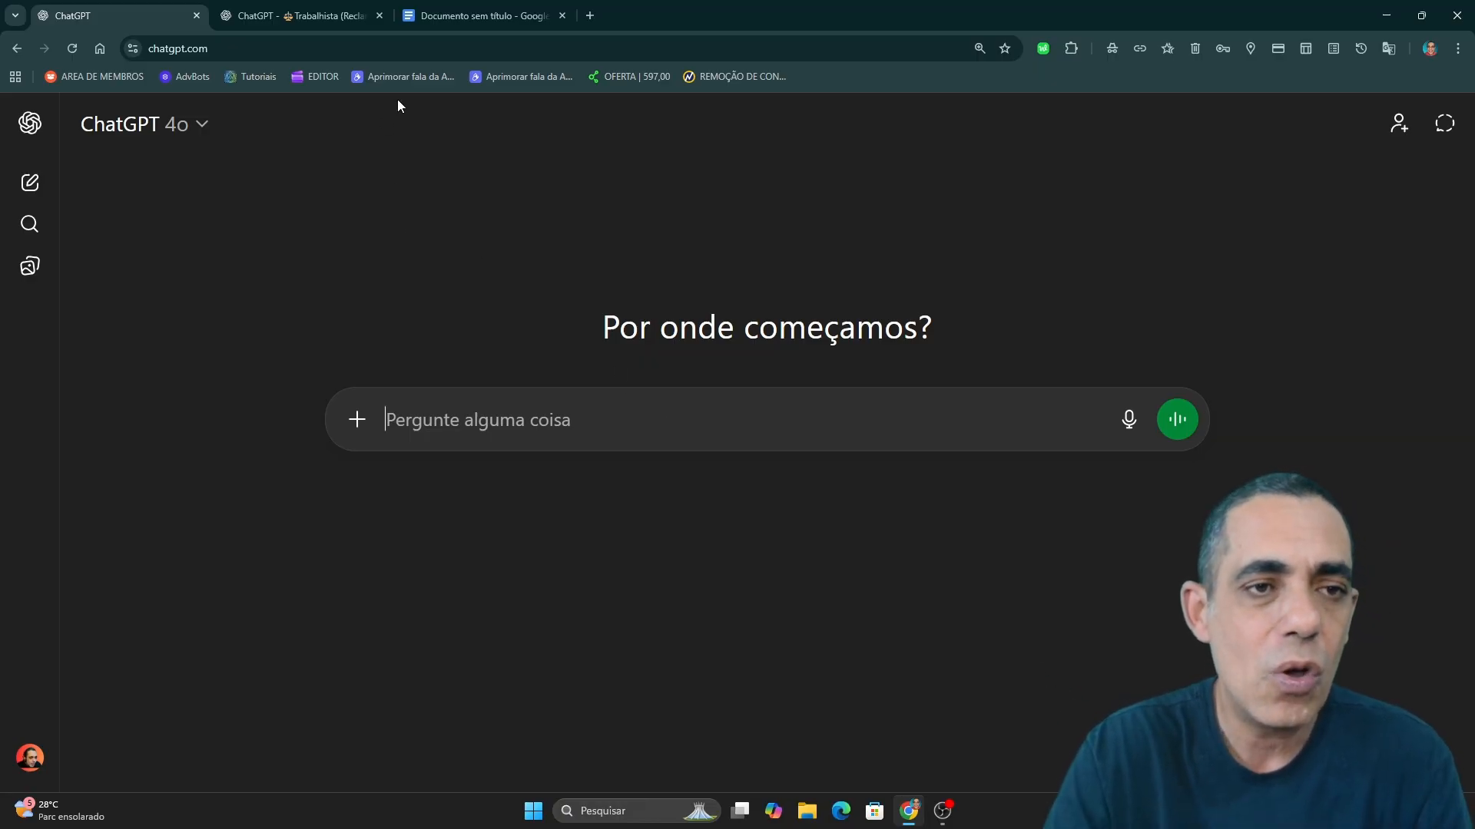
left_click(323, 15)
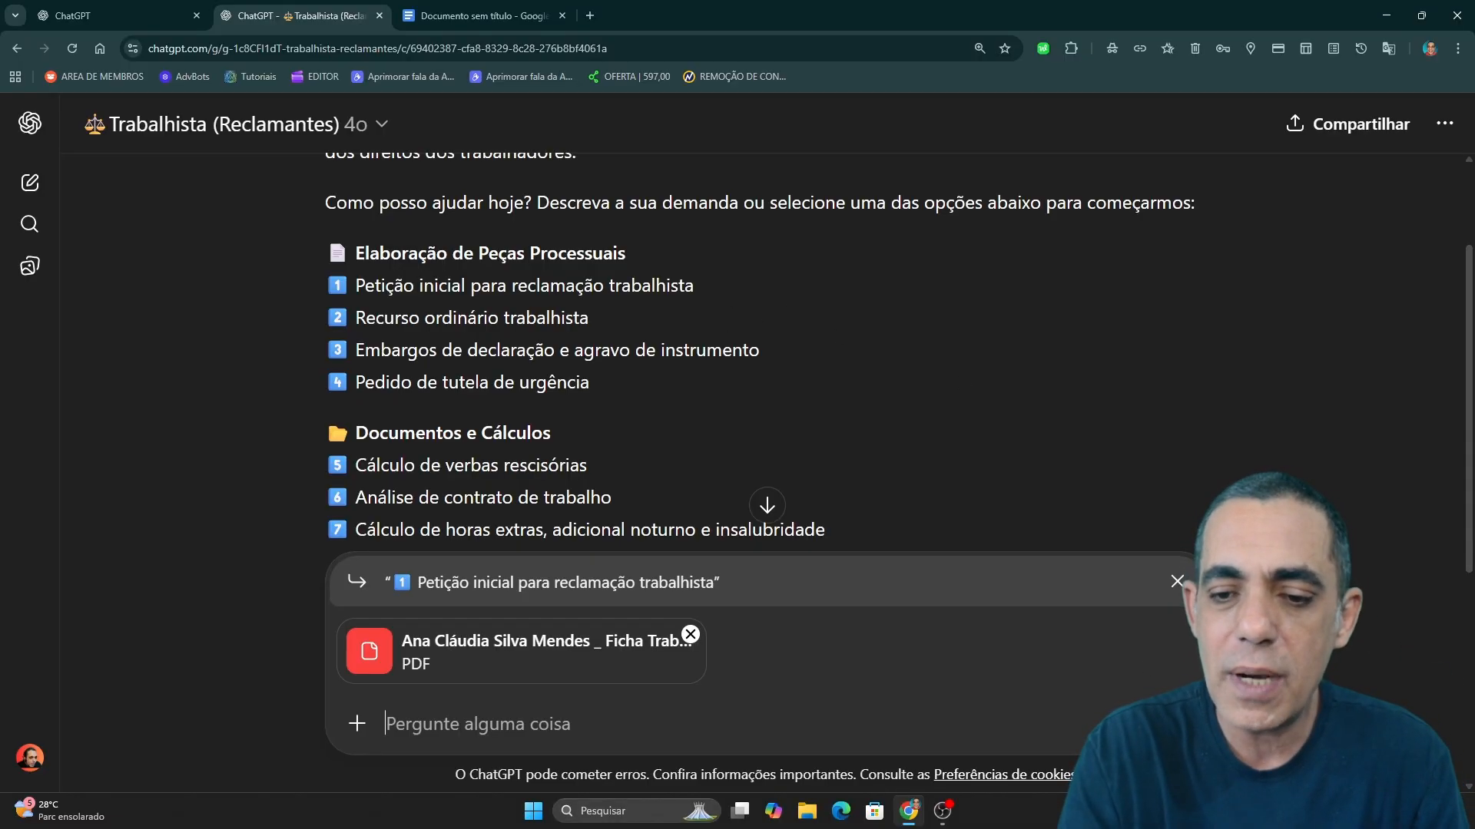
key("Return")
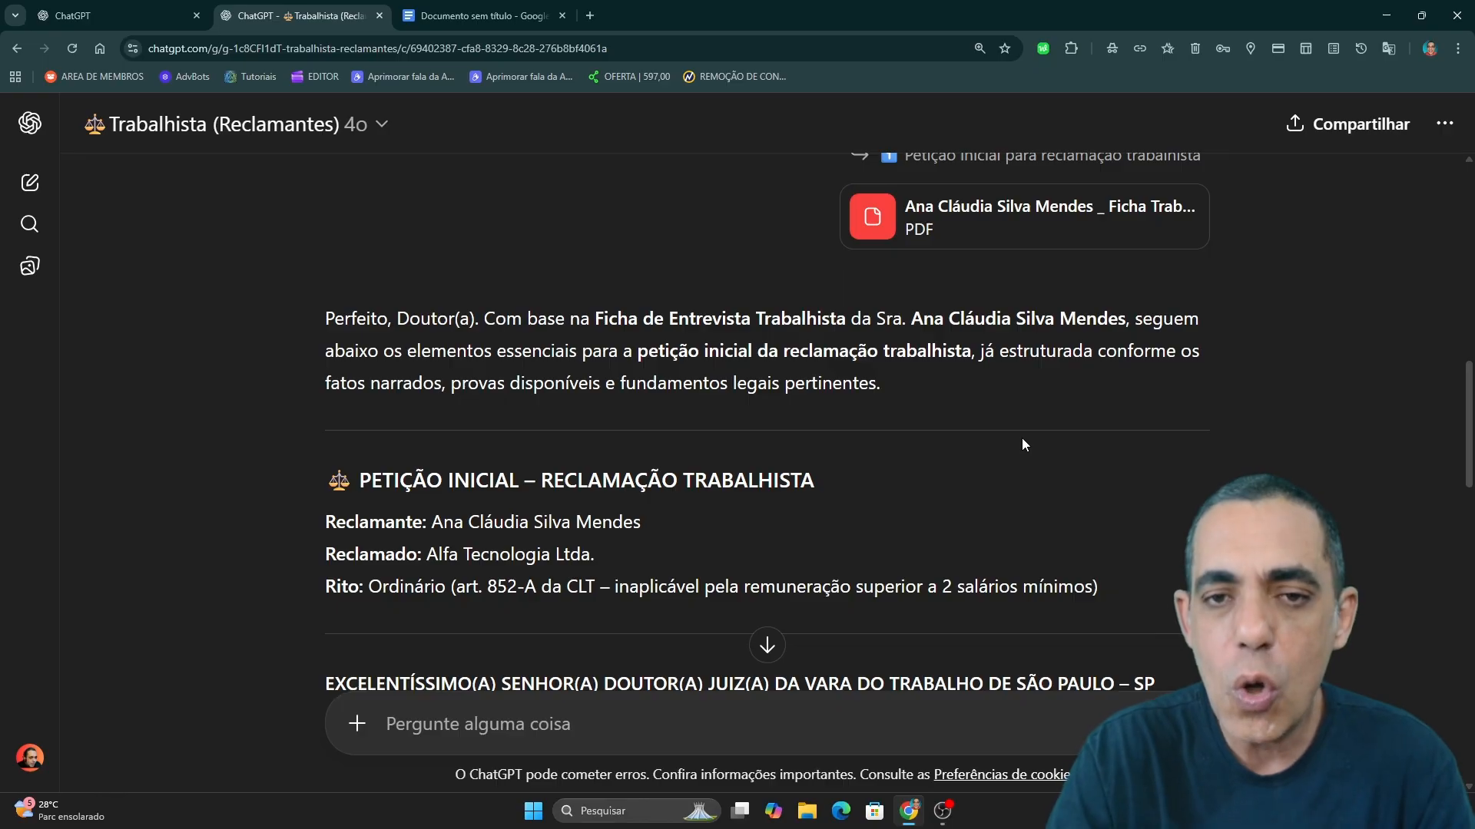
Step: Read the opening of the generated petition, from the introduction to the identification of the parties
scroll(1021, 444, "up", 1)
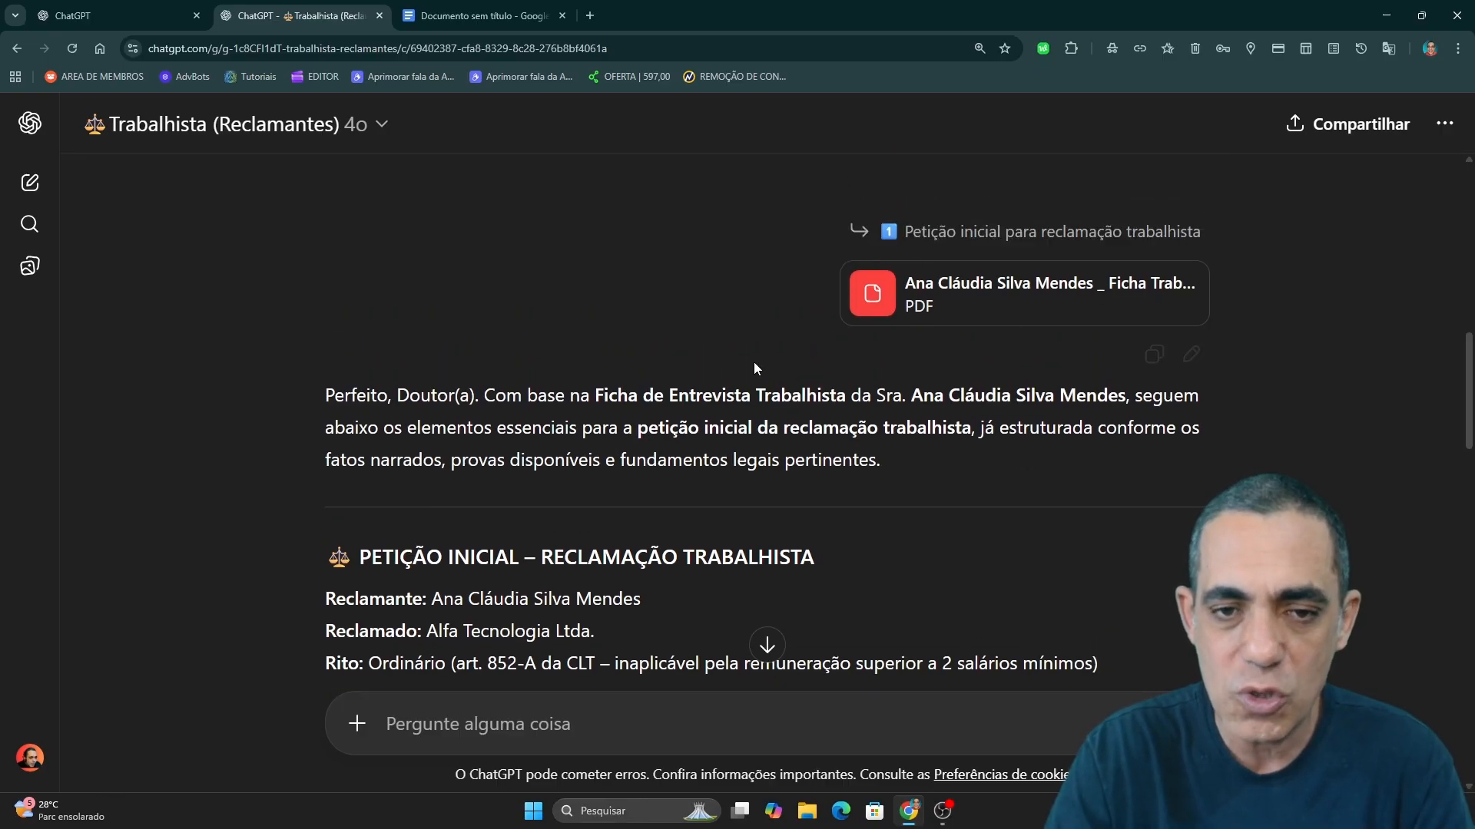
scroll(817, 392, "down", 4)
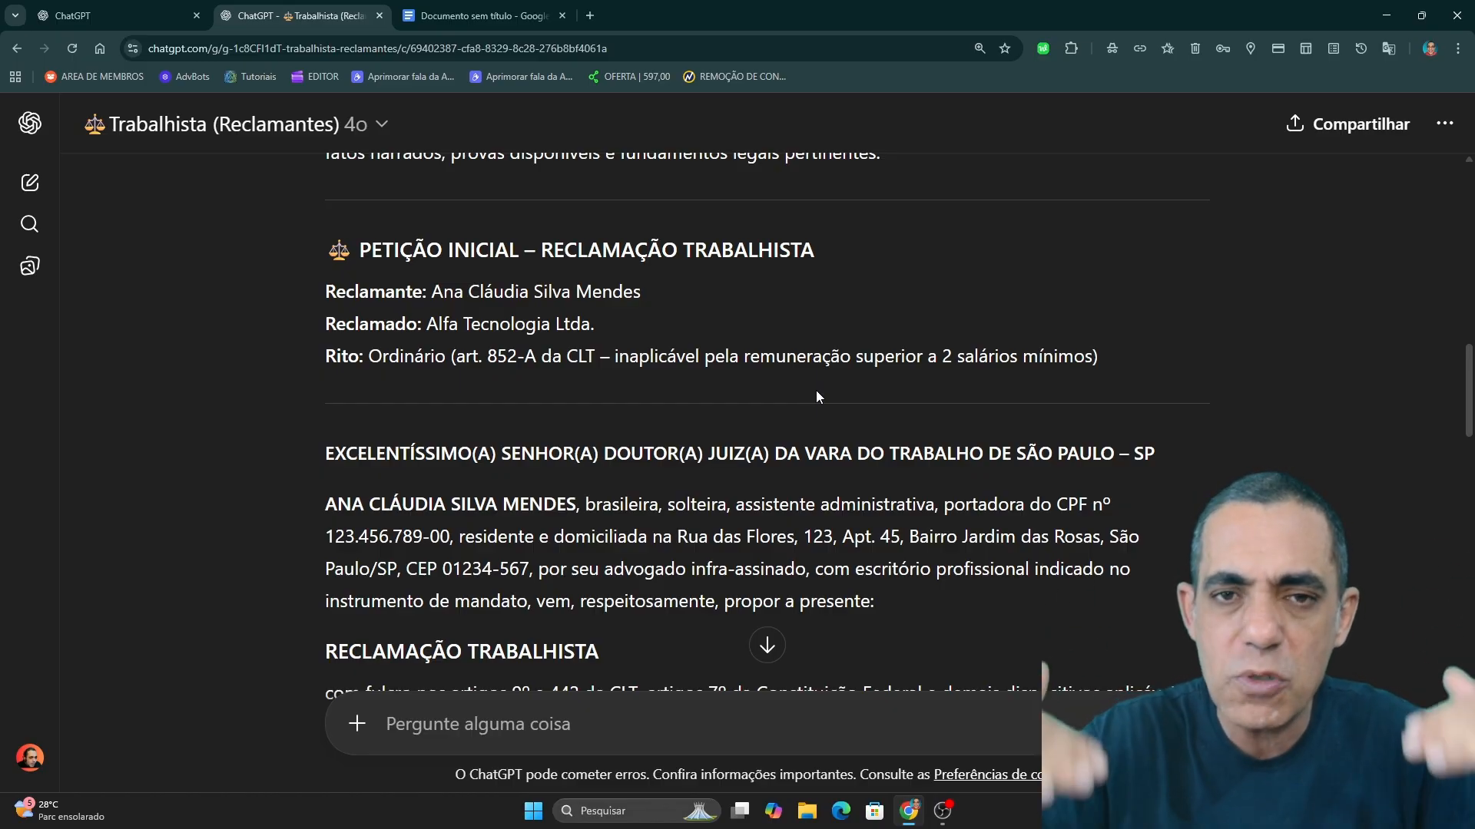
scroll(843, 399, "down", 2)
scroll(845, 410, "down", 2)
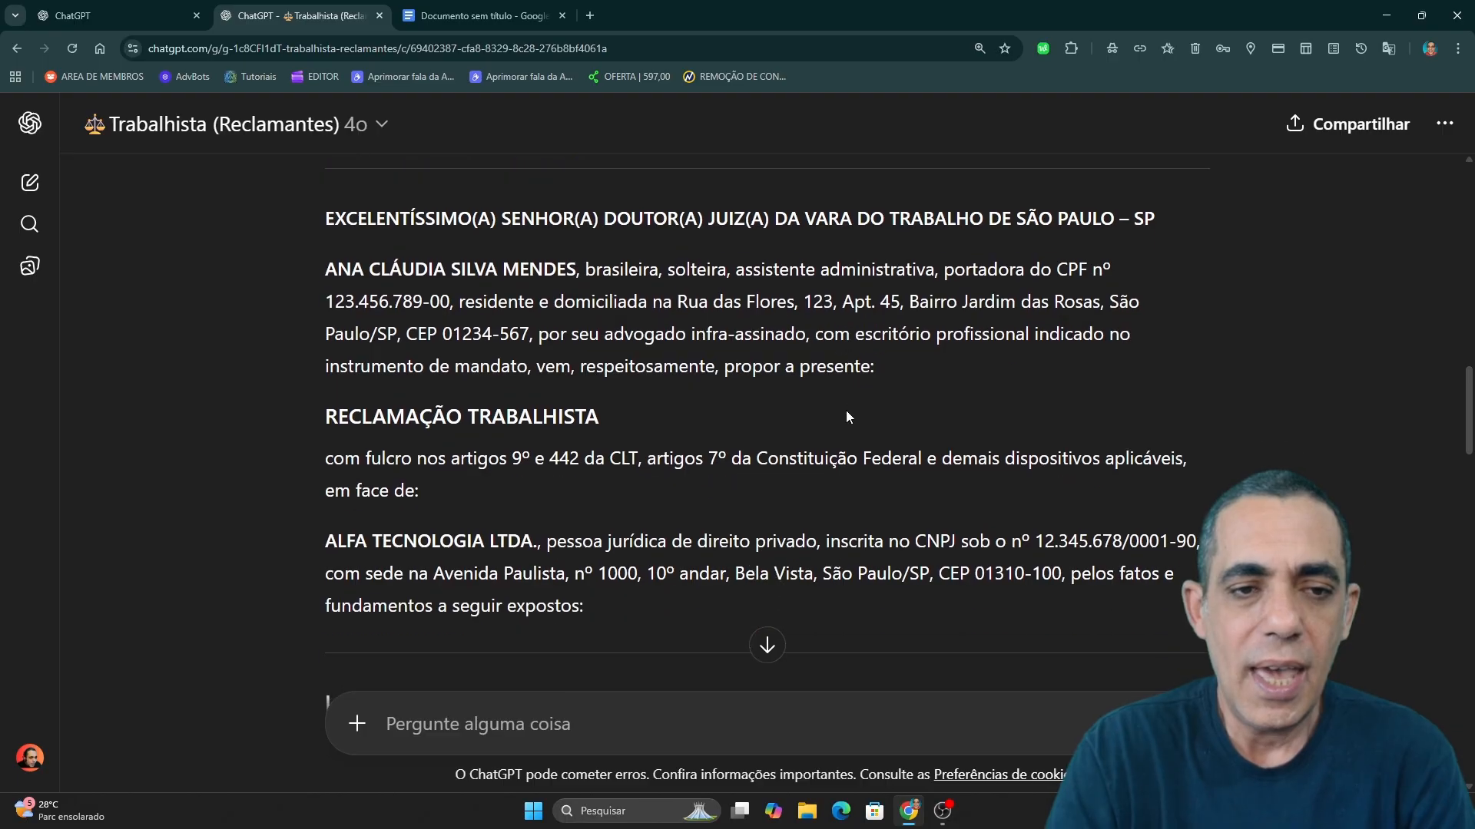
scroll(845, 410, "up", 2)
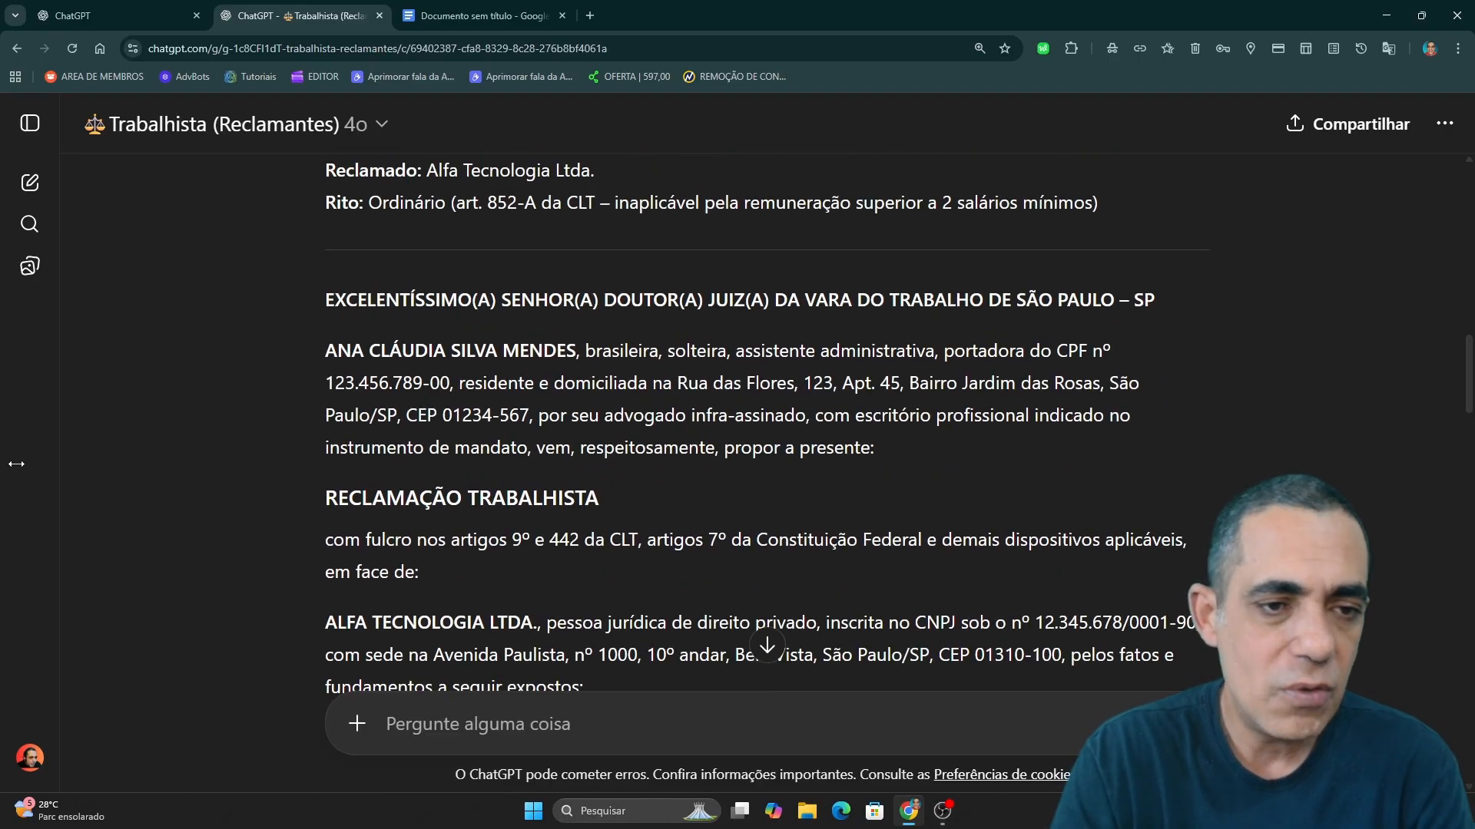
Step: Set the interface appearance to Claro and return to the beginning of the generated petition
left_click(31, 760)
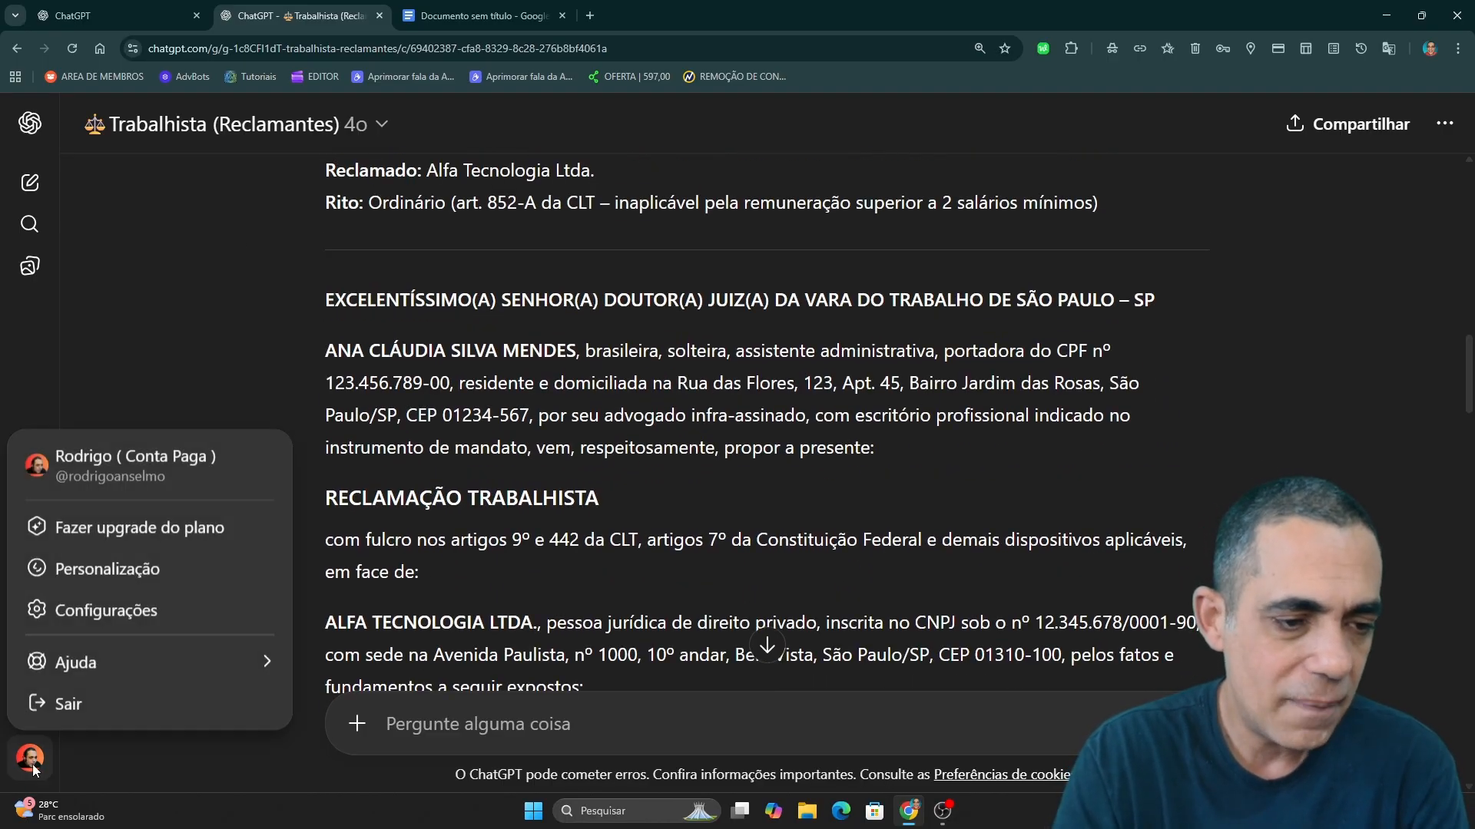
left_click(108, 610)
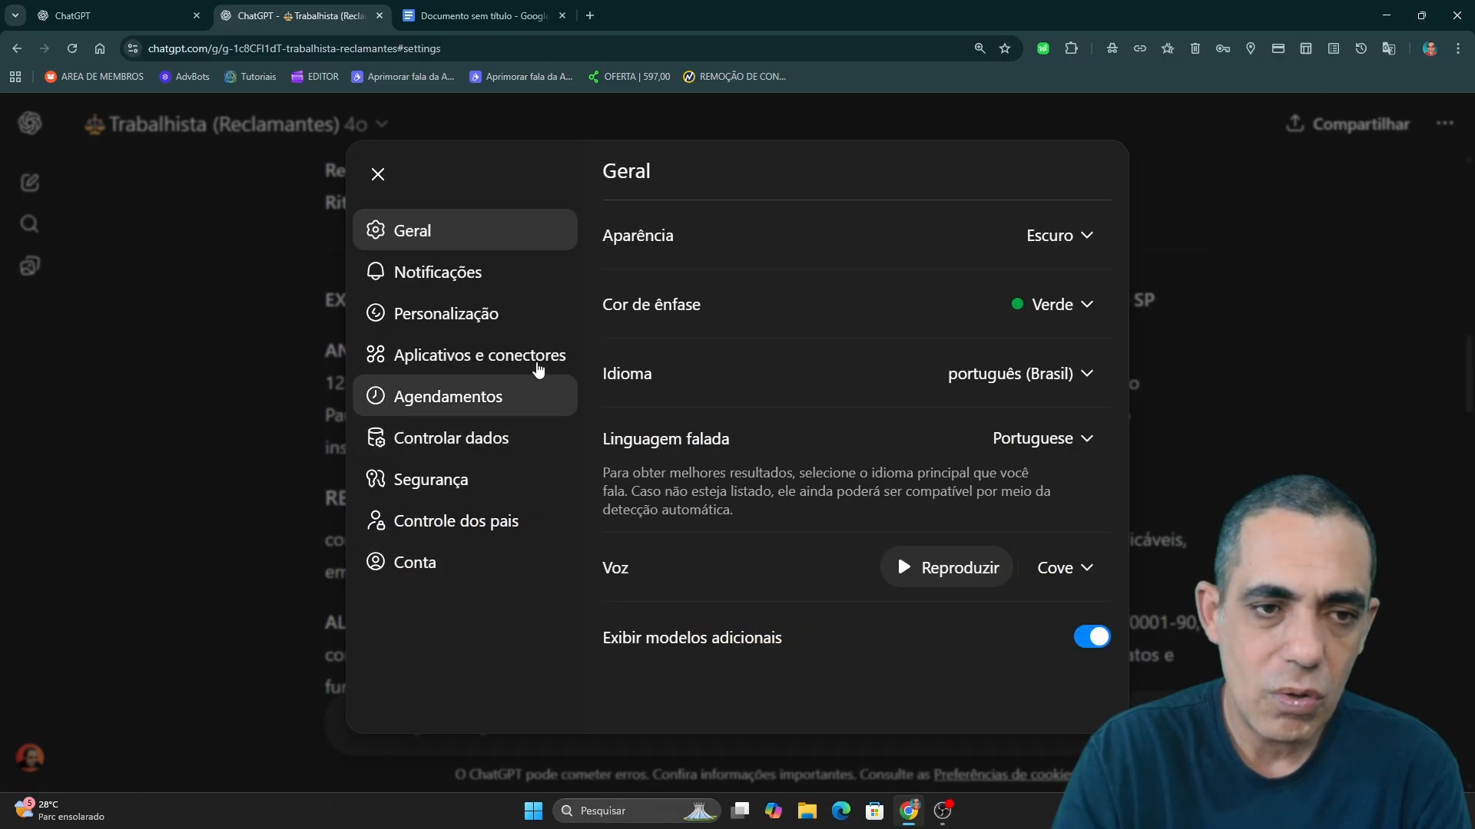
left_click(1049, 238)
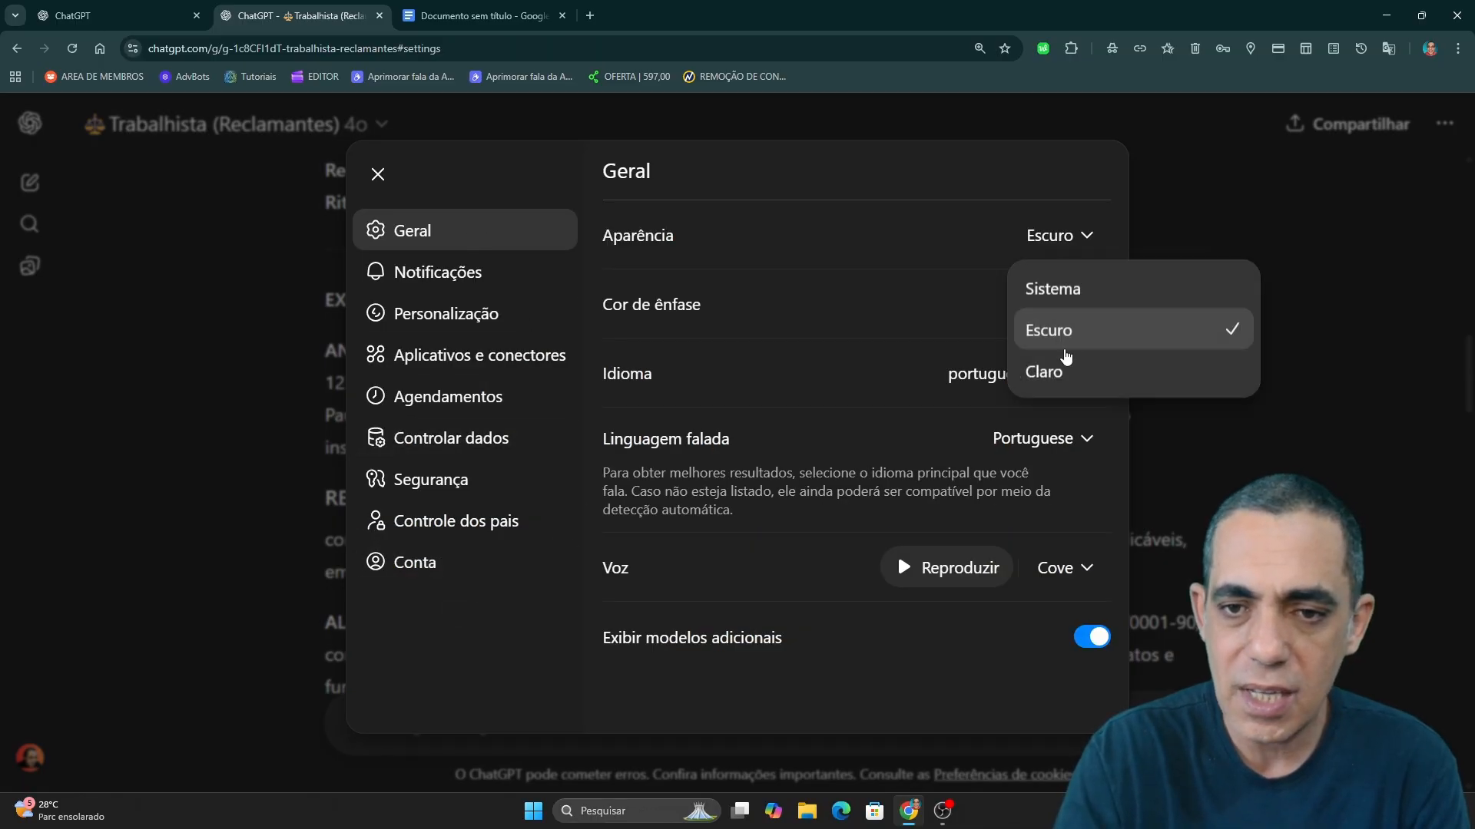
left_click(1065, 371)
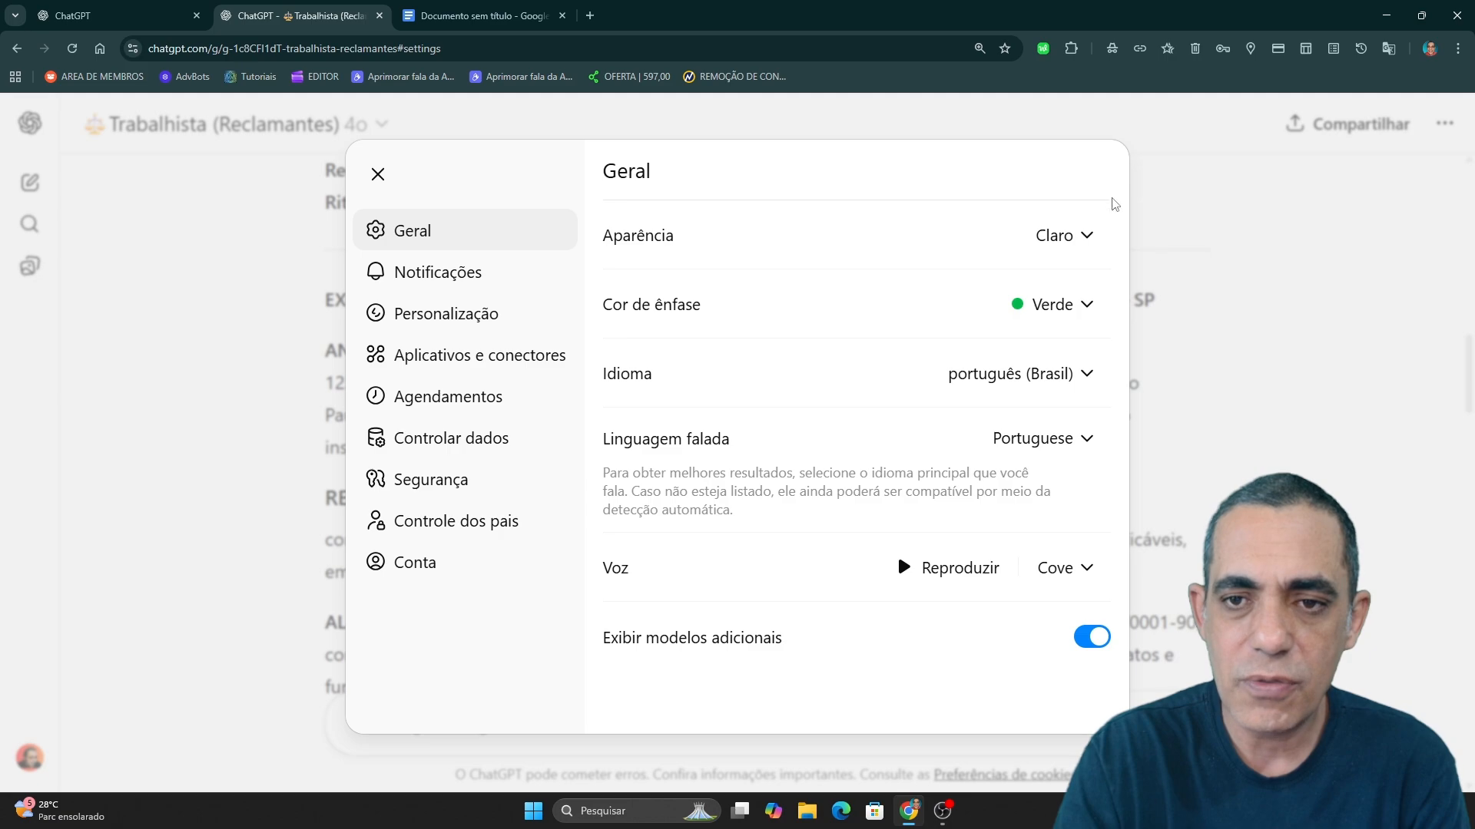
left_click(378, 173)
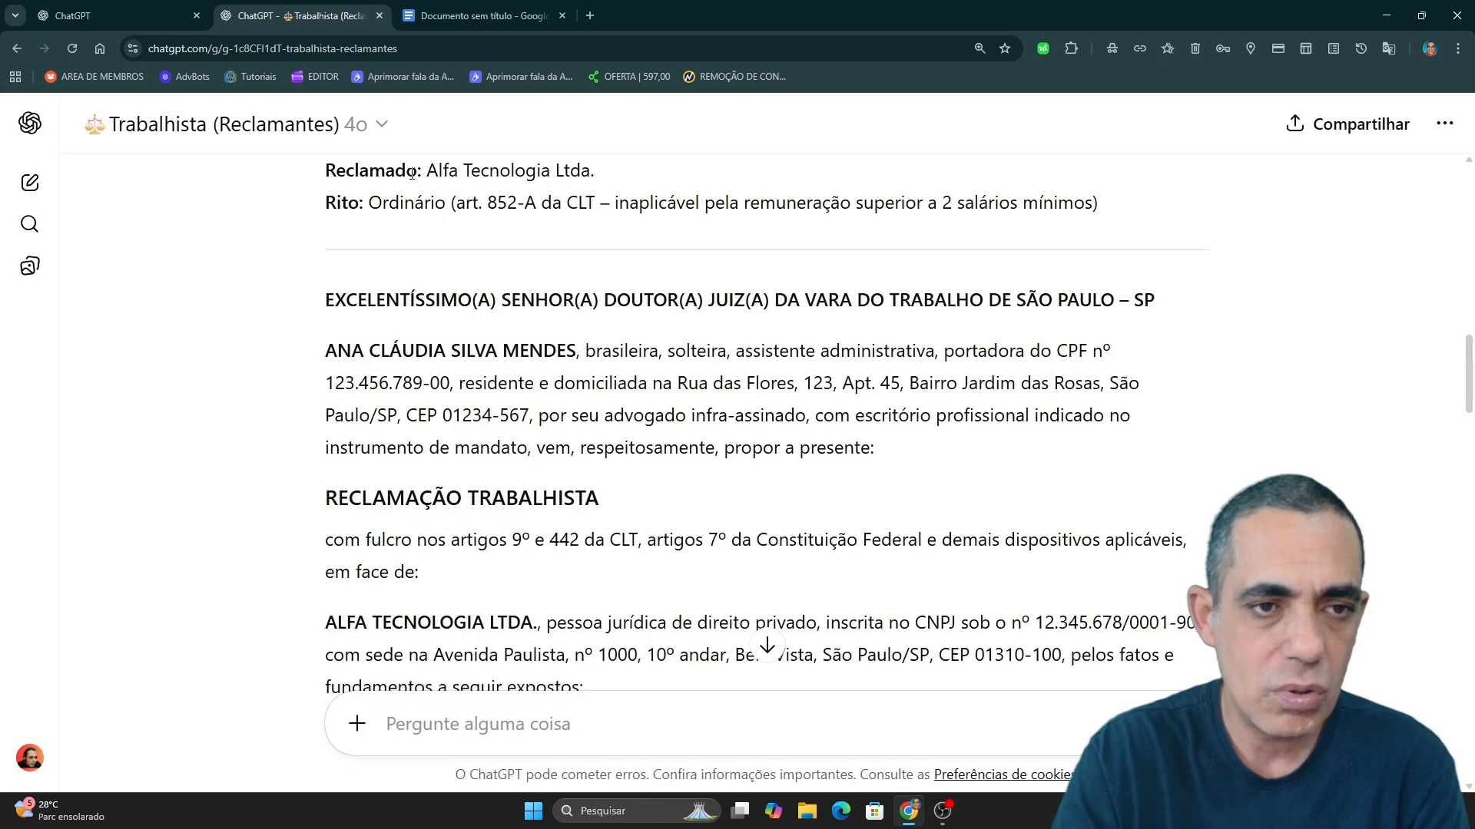
scroll(696, 452, "up", 4)
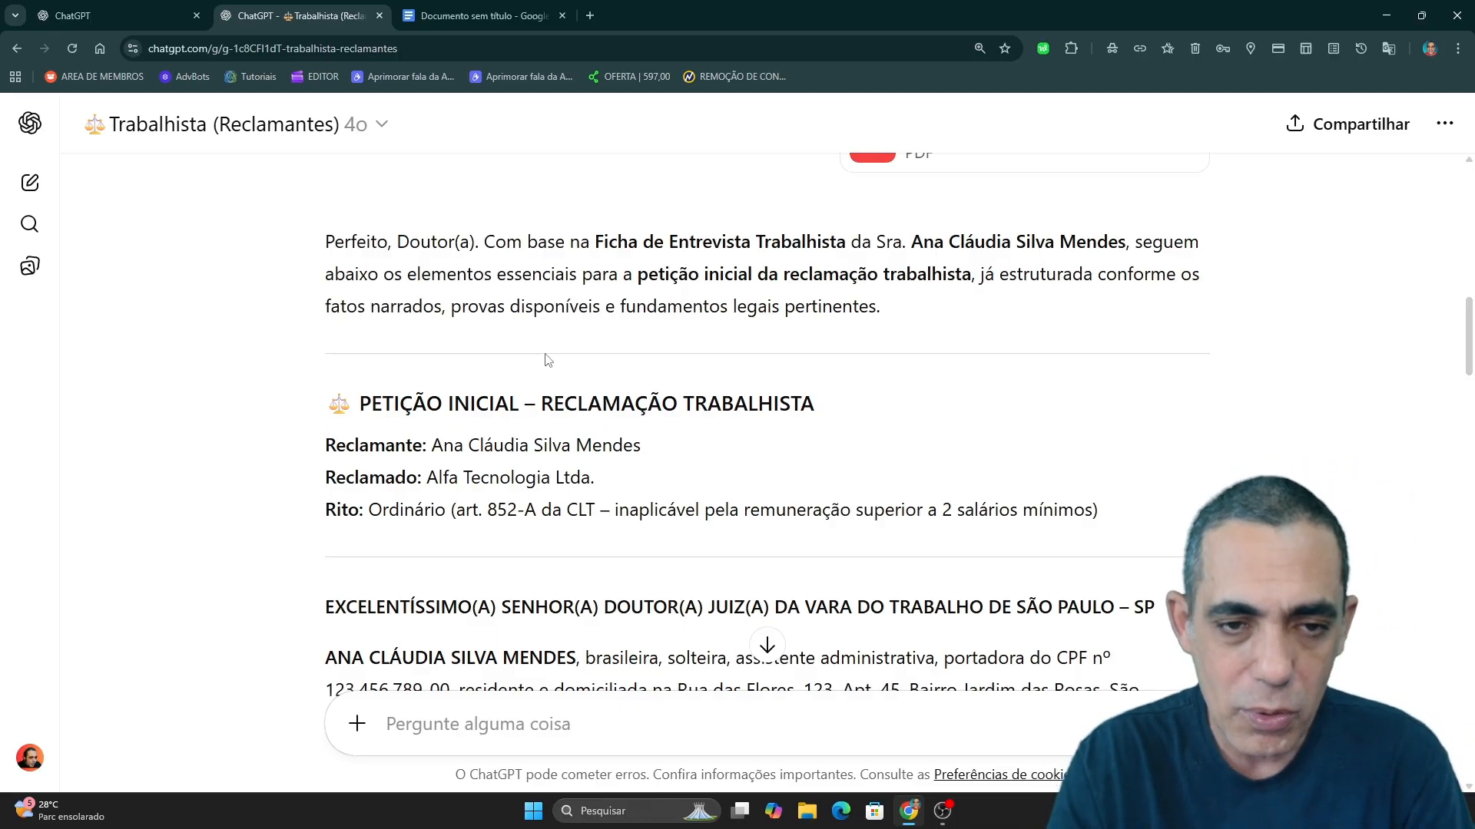
Step: Read through the generated petition from the case summary and party details to the final requests and signature block
scroll(613, 434, "down", 1)
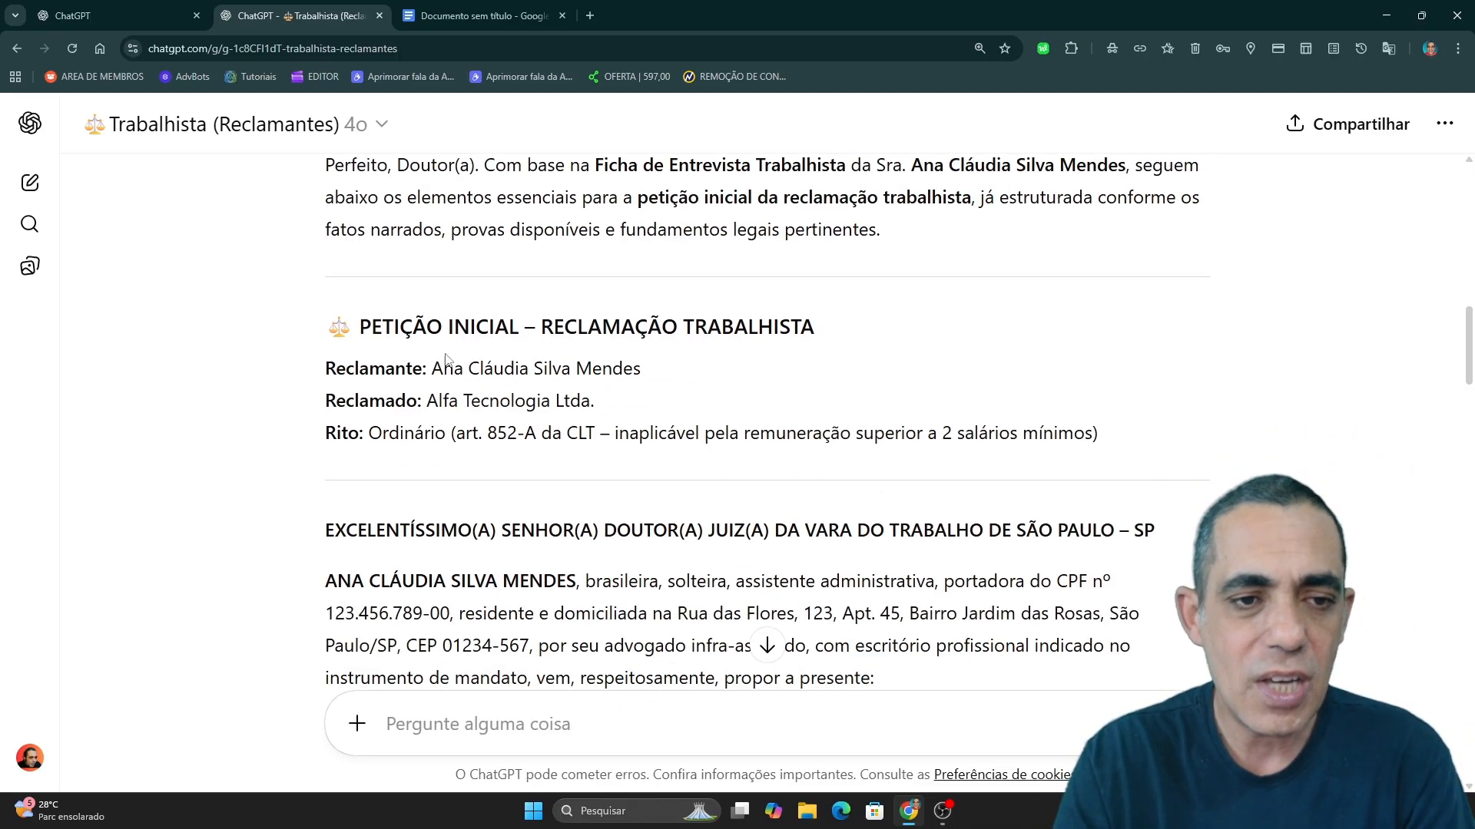
scroll(510, 372, "up", 2)
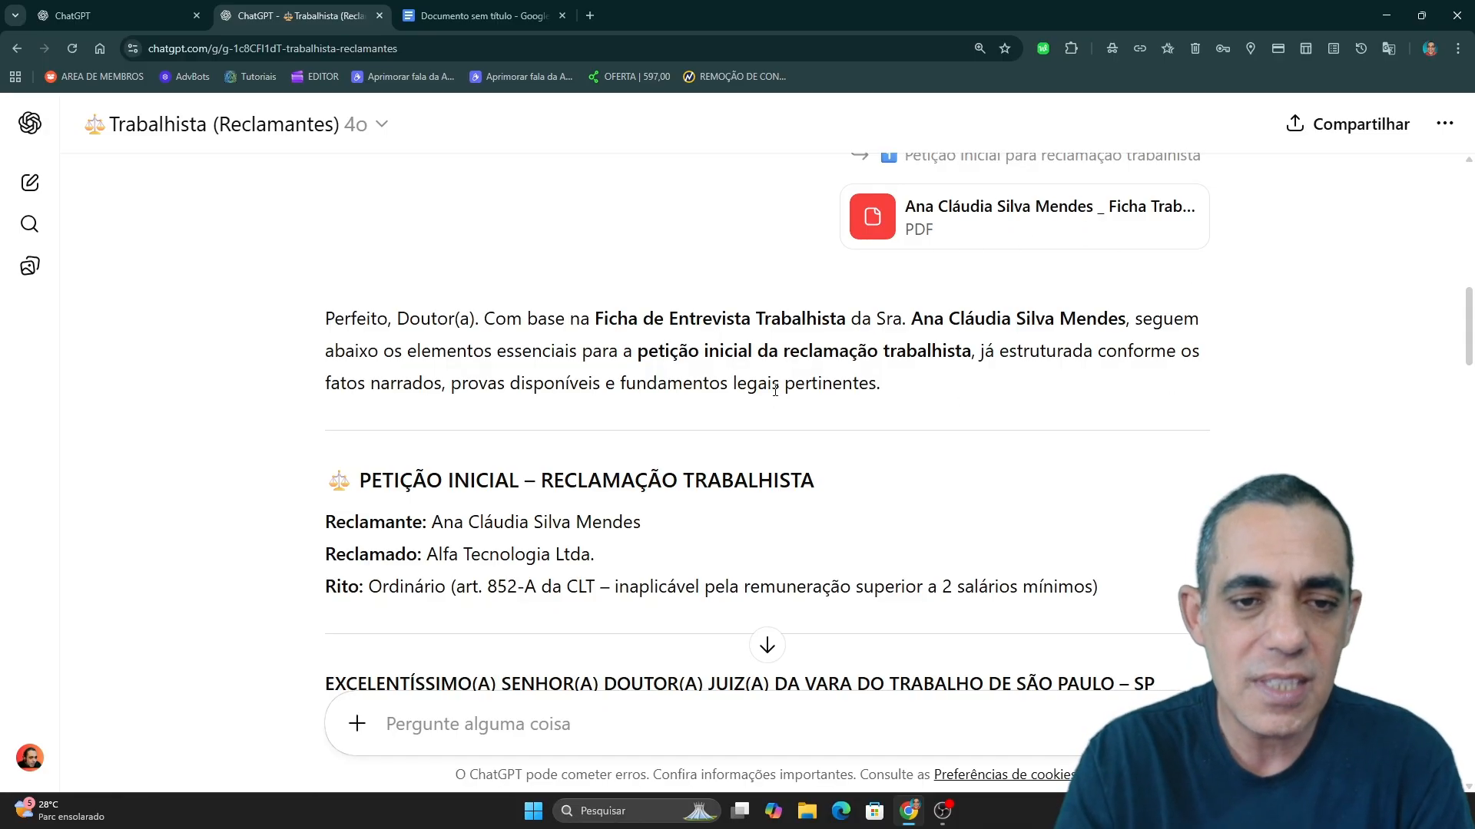
scroll(775, 390, "down", 1)
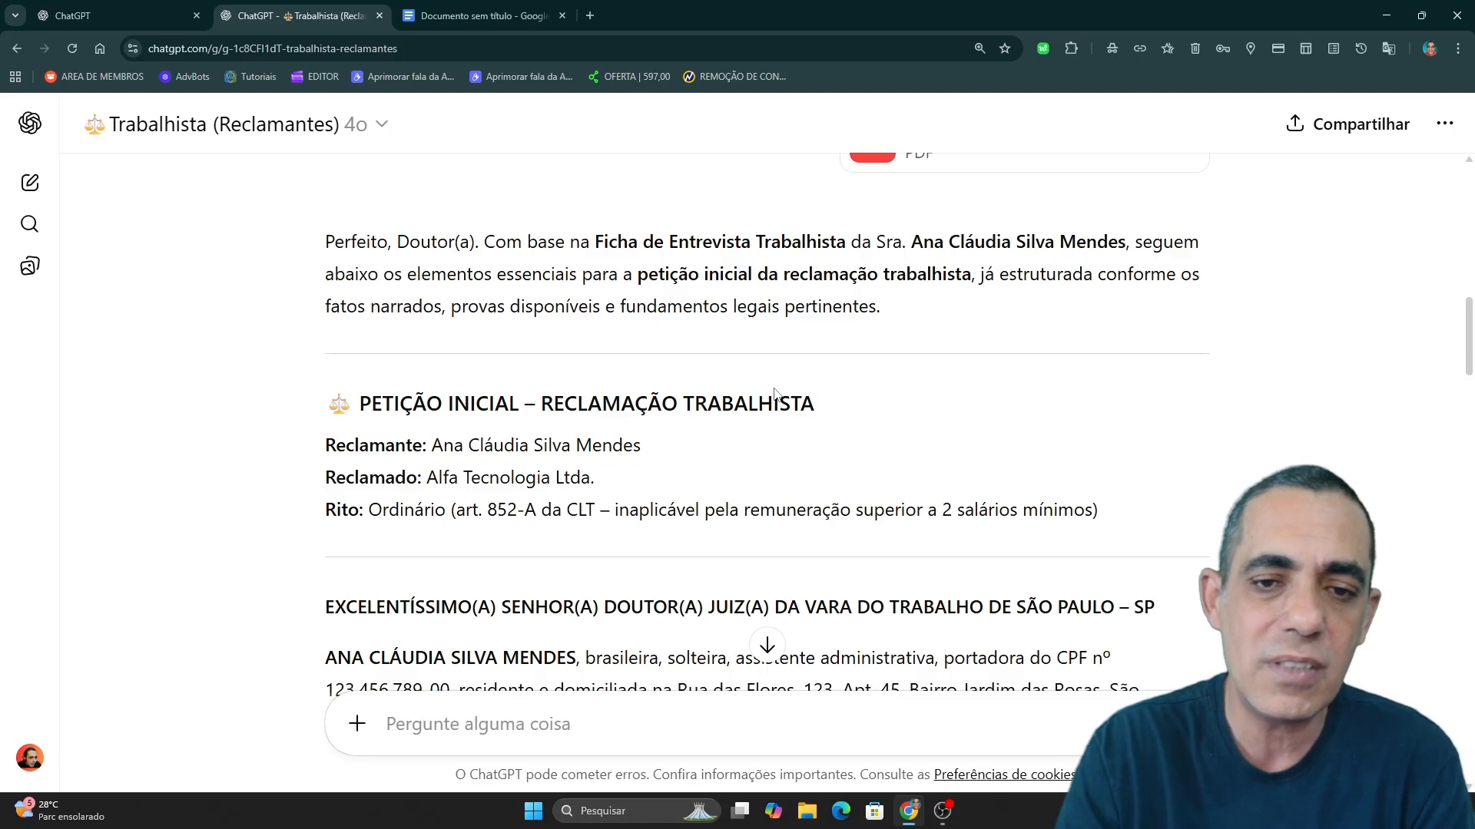
scroll(775, 393, "down", 1)
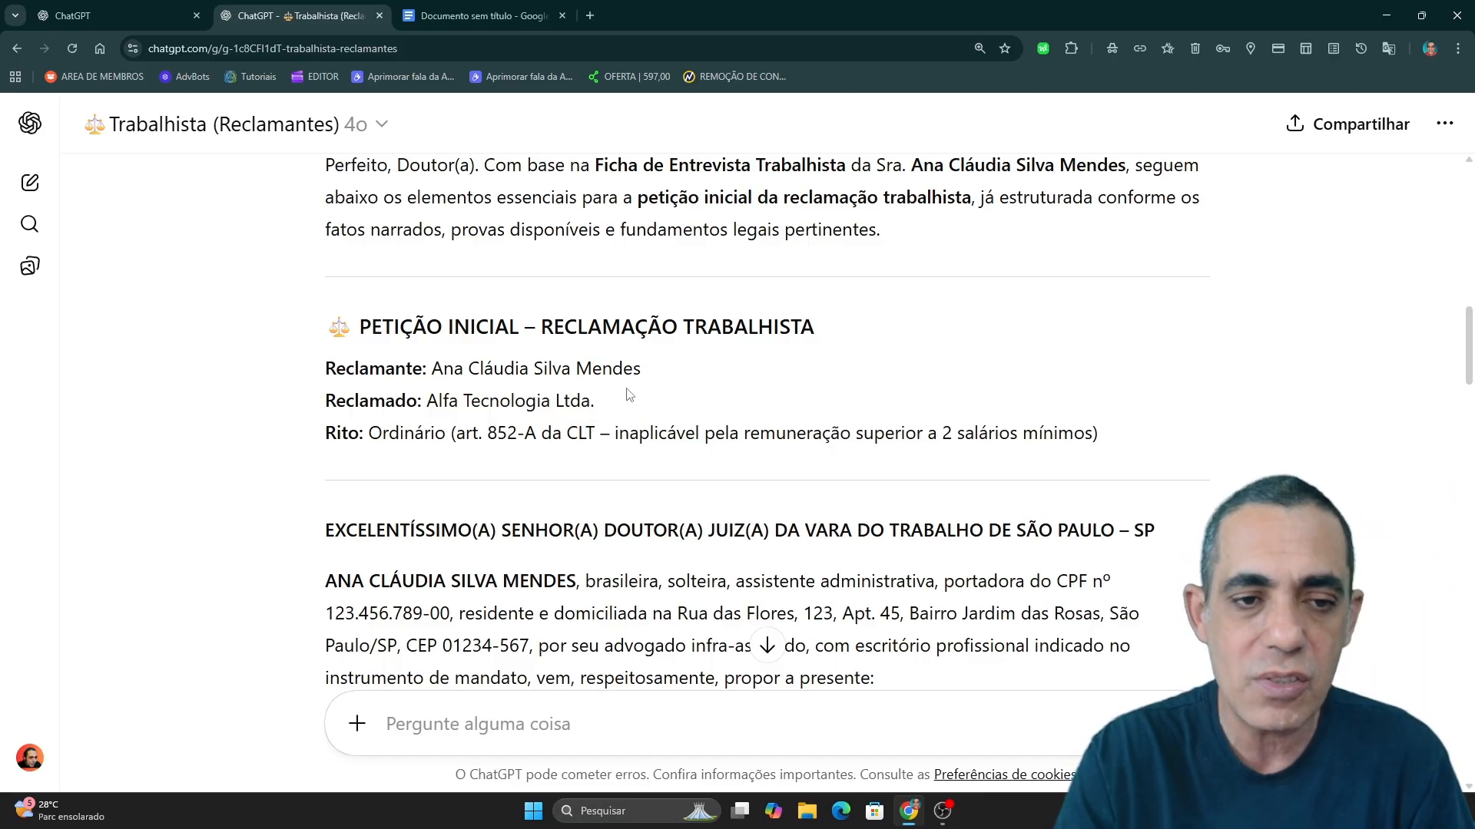
scroll(629, 394, "down", 3)
scroll(628, 389, "down", 5)
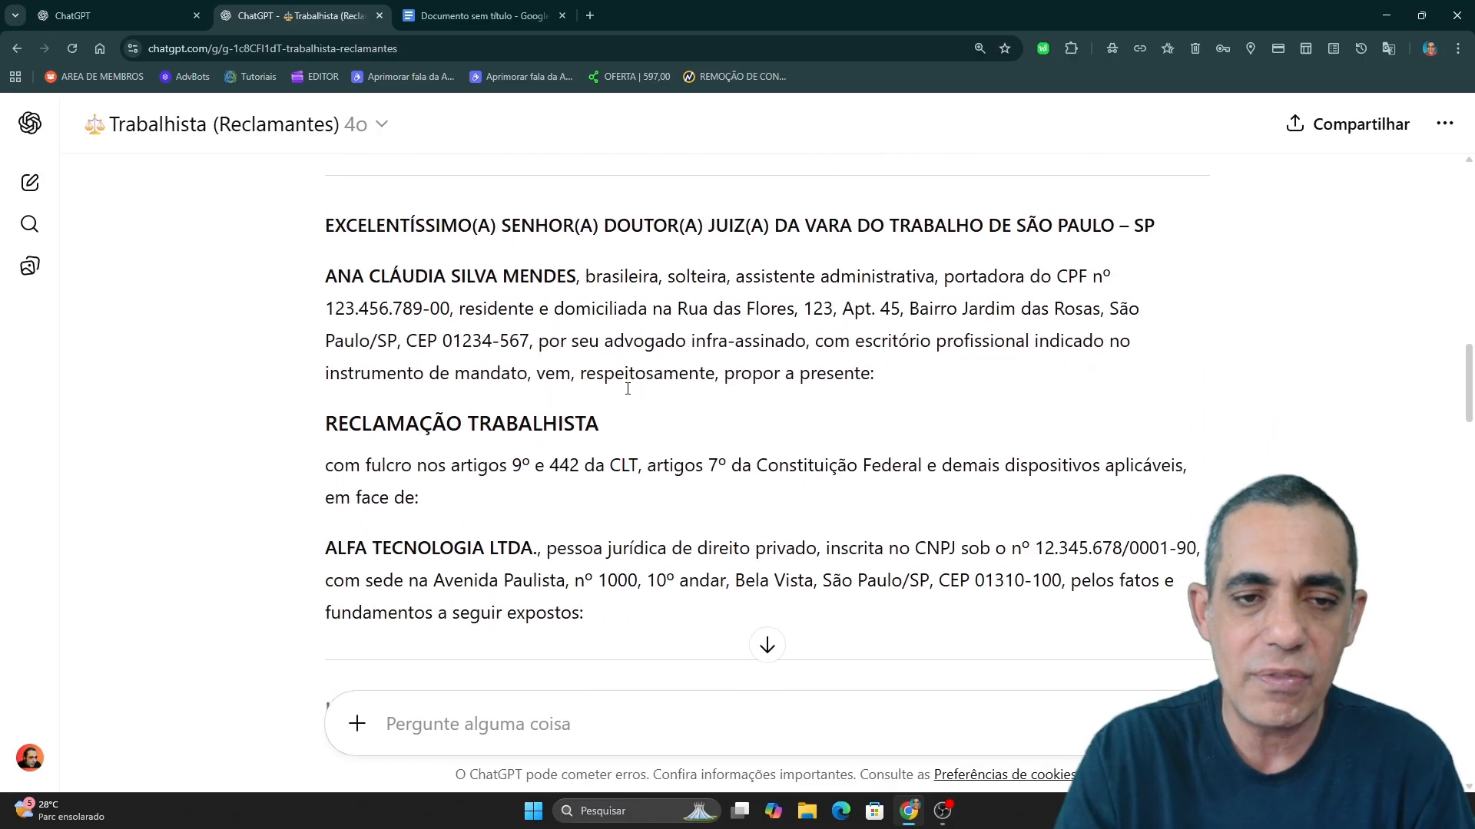
scroll(628, 394, "down", 7)
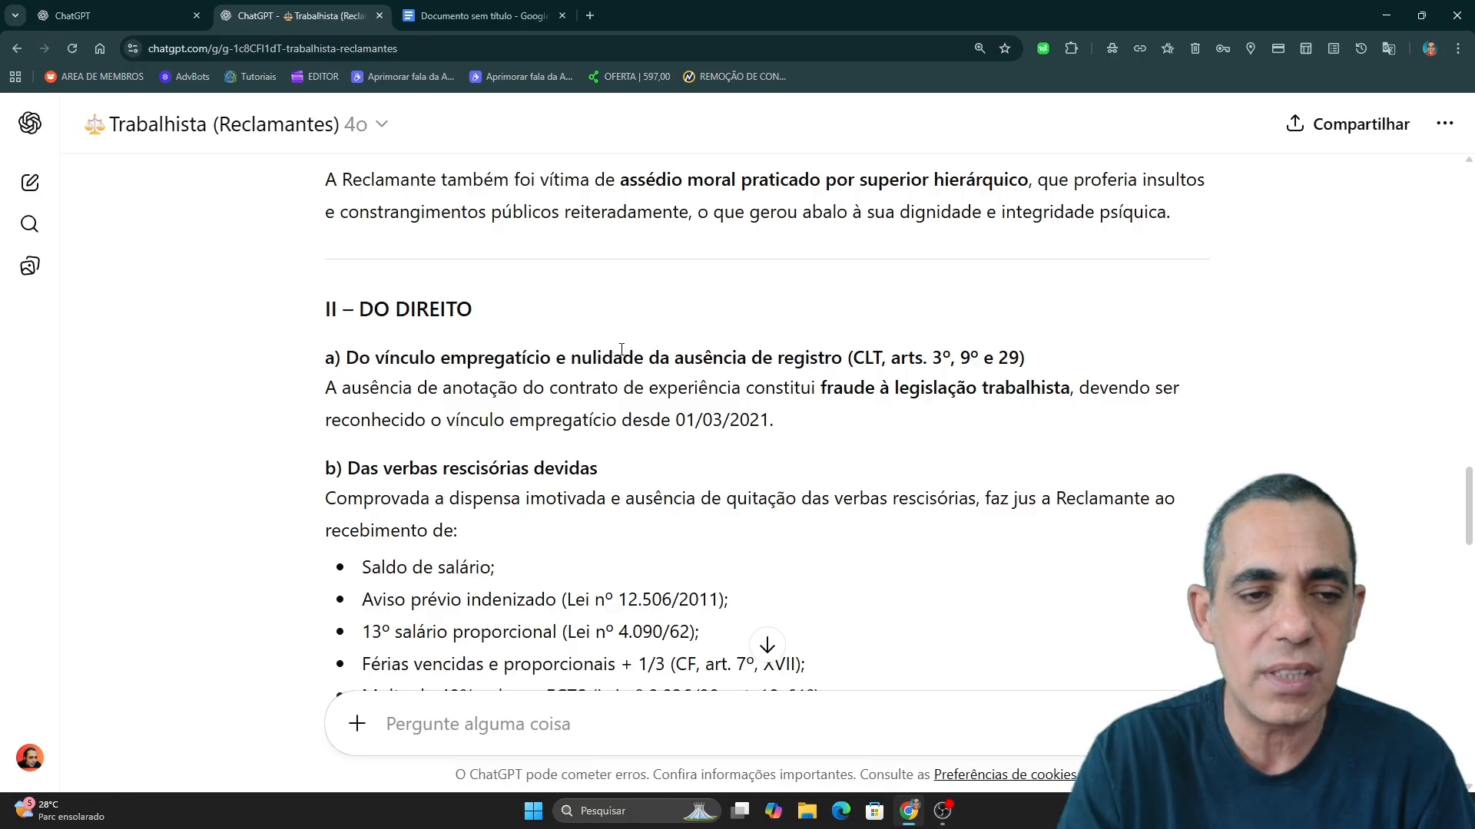
scroll(684, 393, "down", 14)
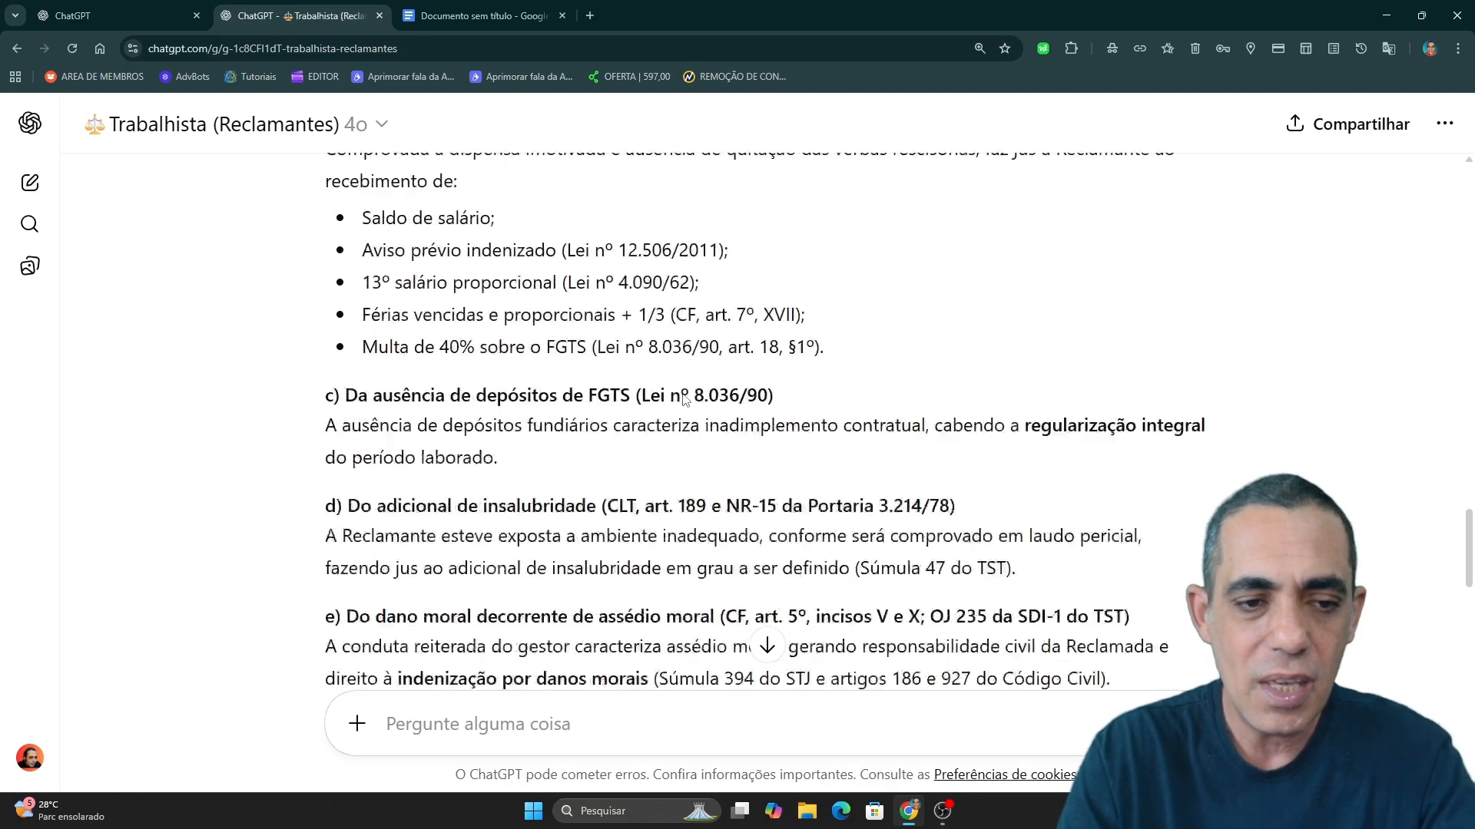
scroll(683, 397, "down", 7)
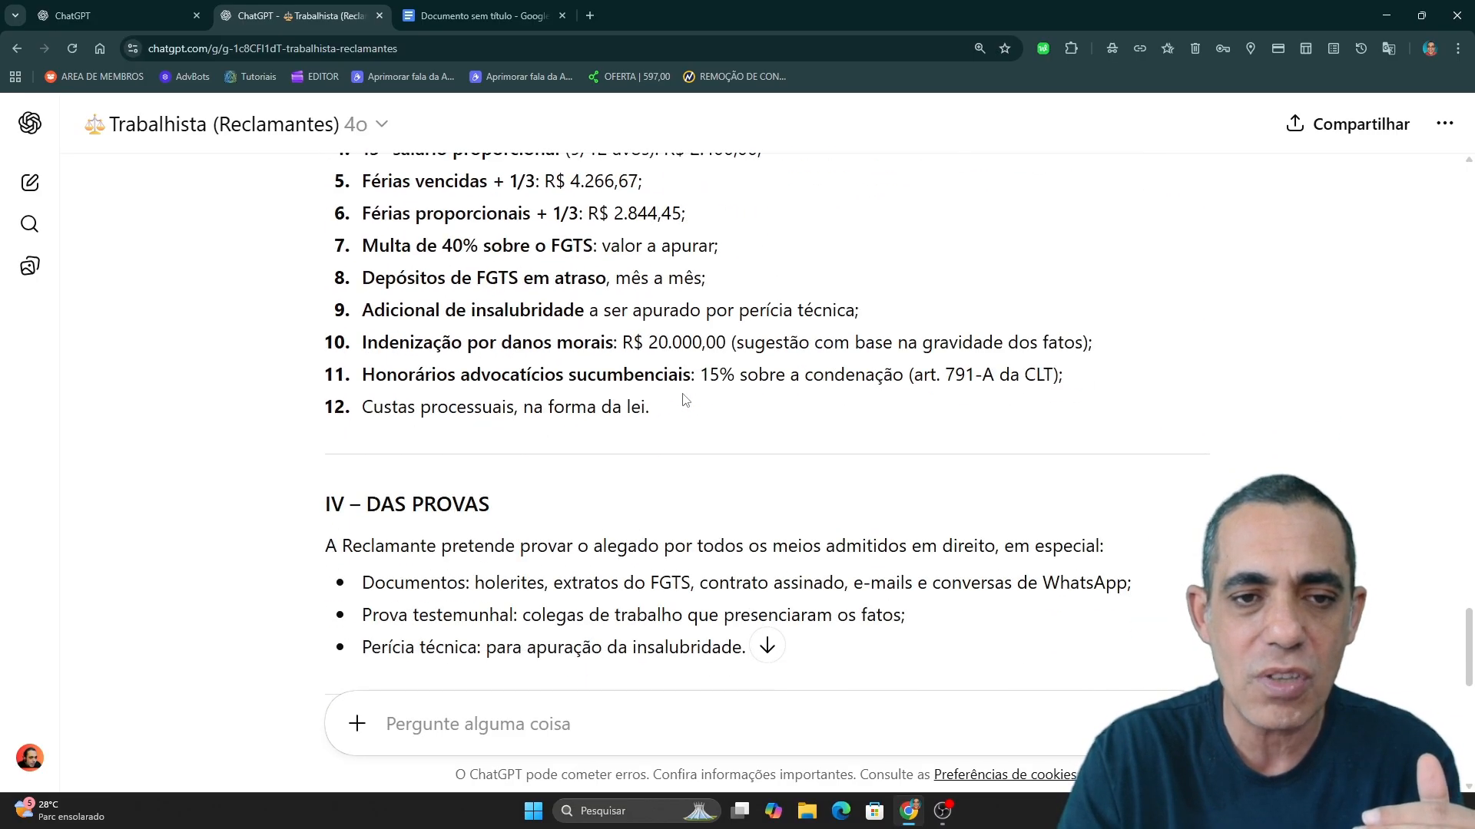
scroll(684, 397, "down", 2)
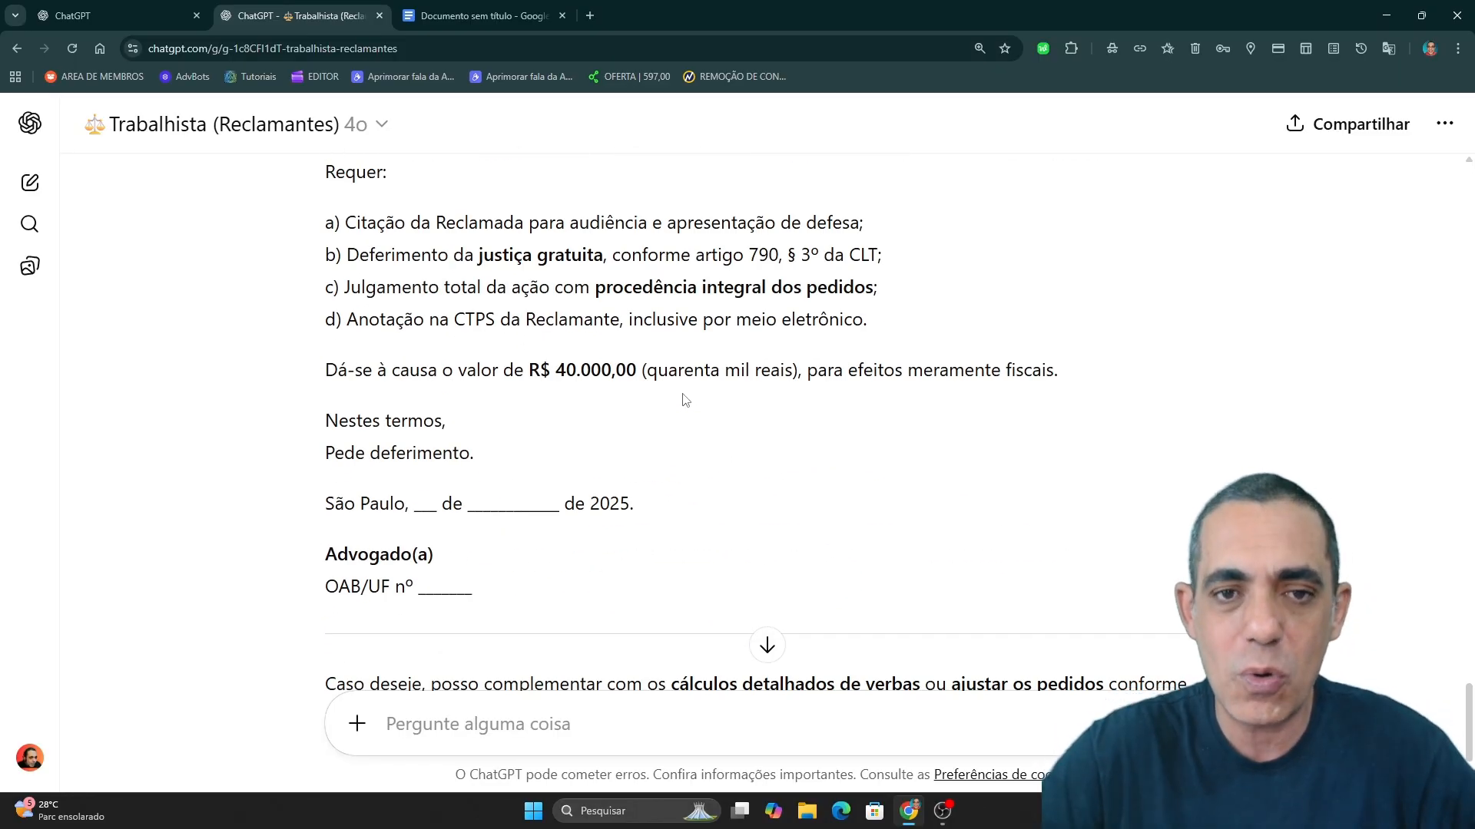
Step: Review the petition again from the closing requests back to its introduction and the paragraphs identifying the parties
scroll(685, 397, "up", 14)
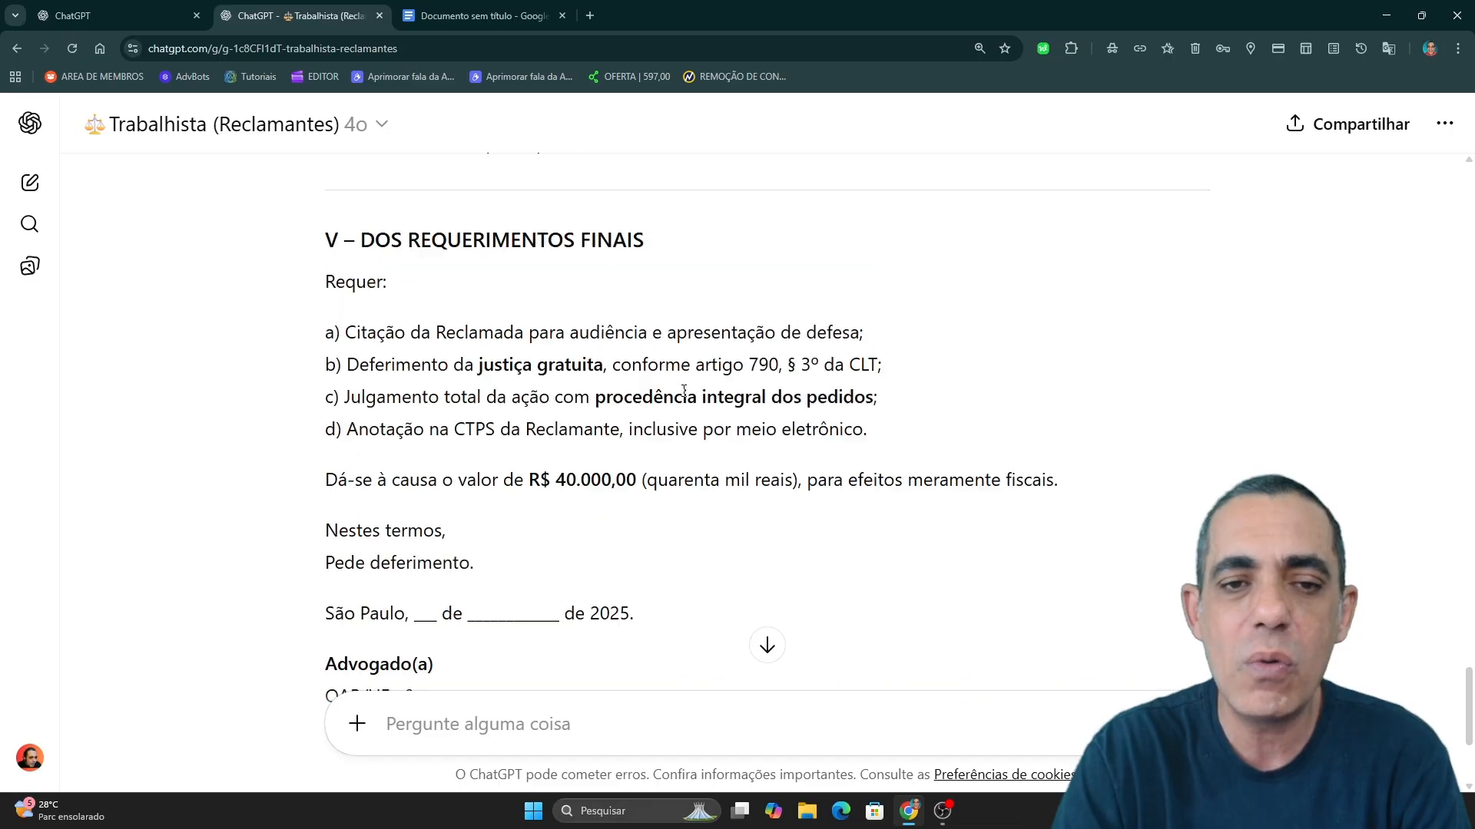
scroll(686, 394, "up", 17)
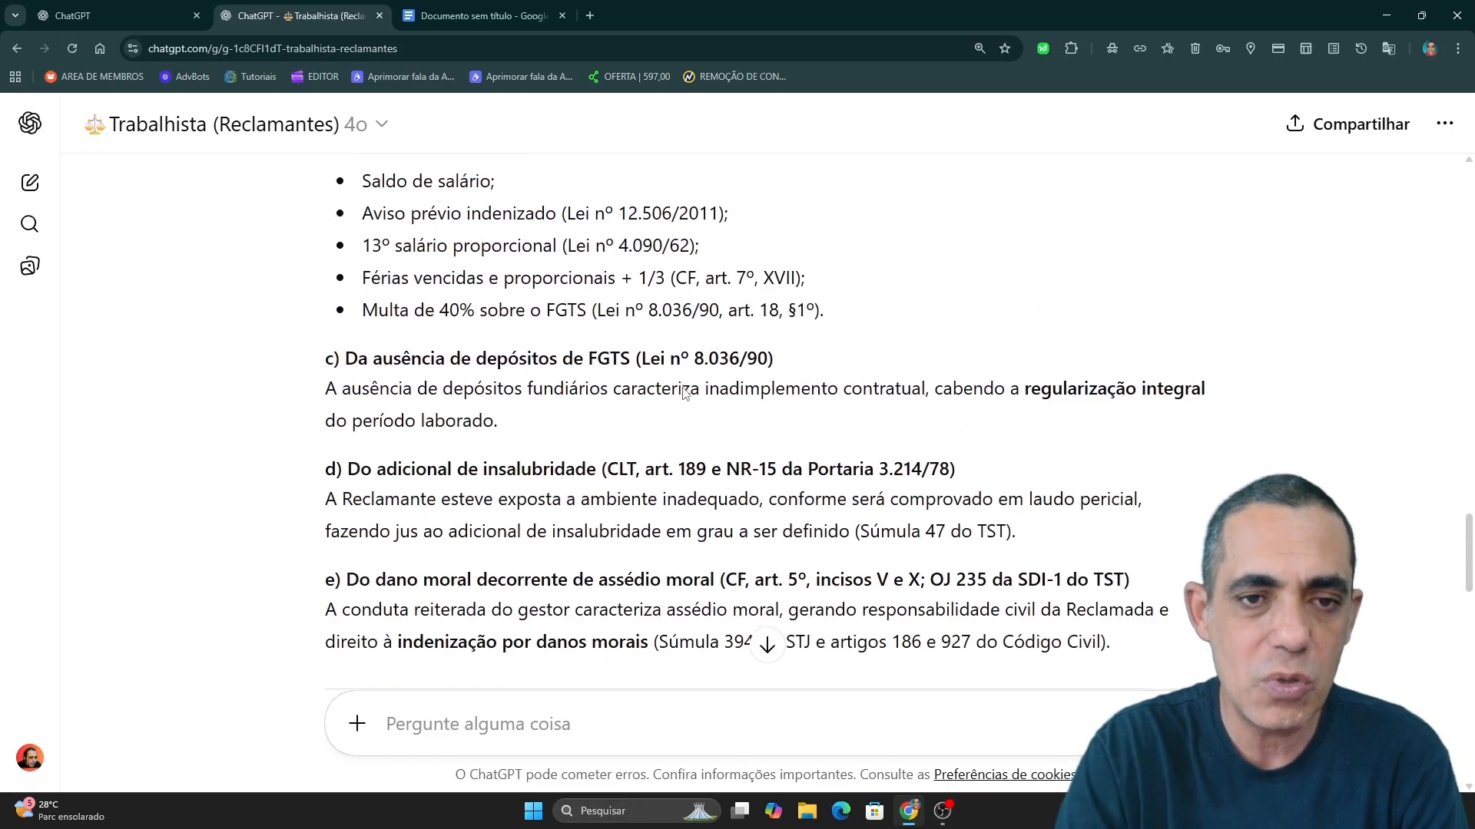
scroll(686, 394, "up", 6)
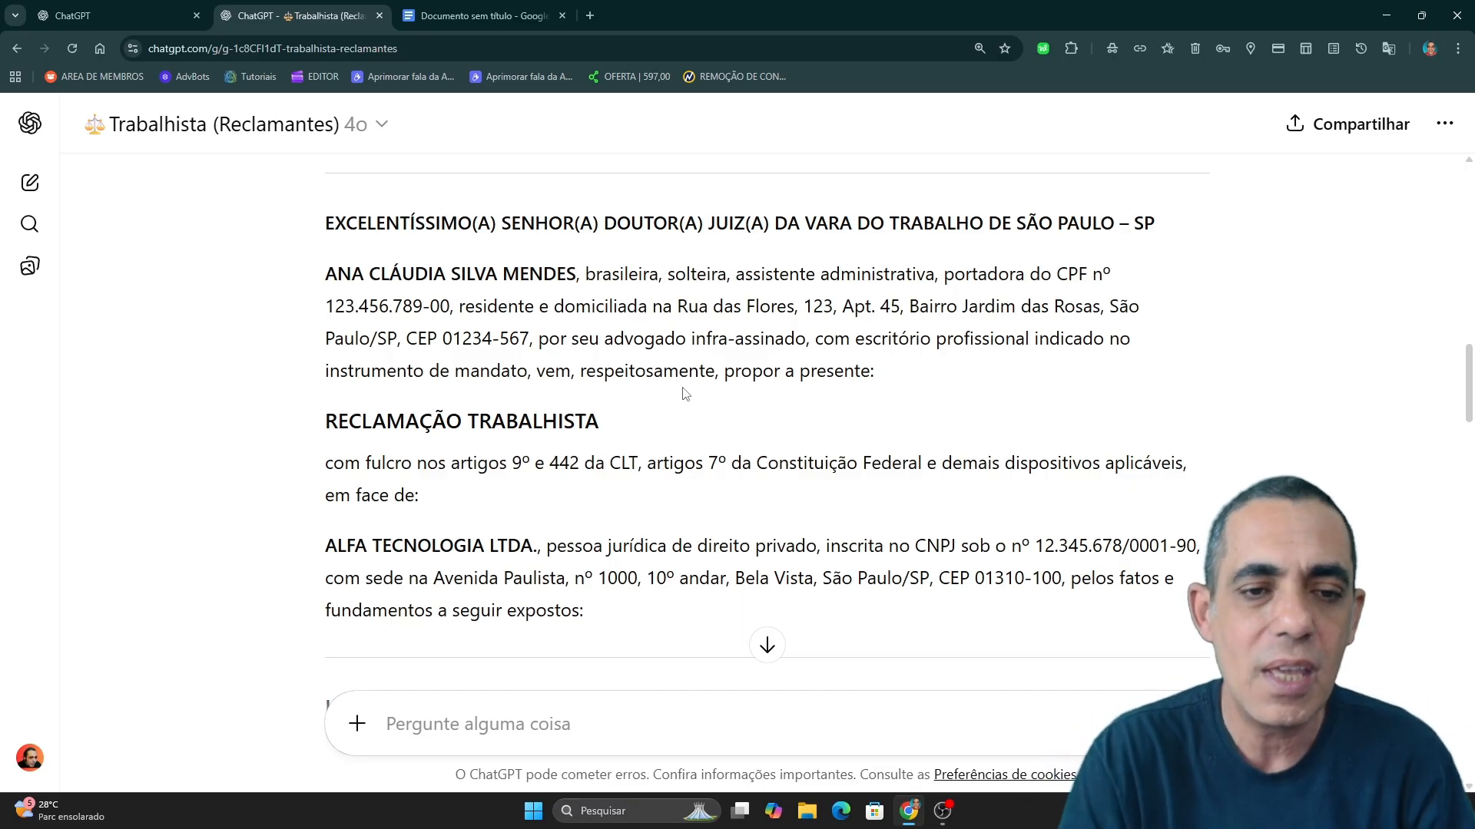
scroll(673, 373, "up", 2)
scroll(755, 350, "up", 2)
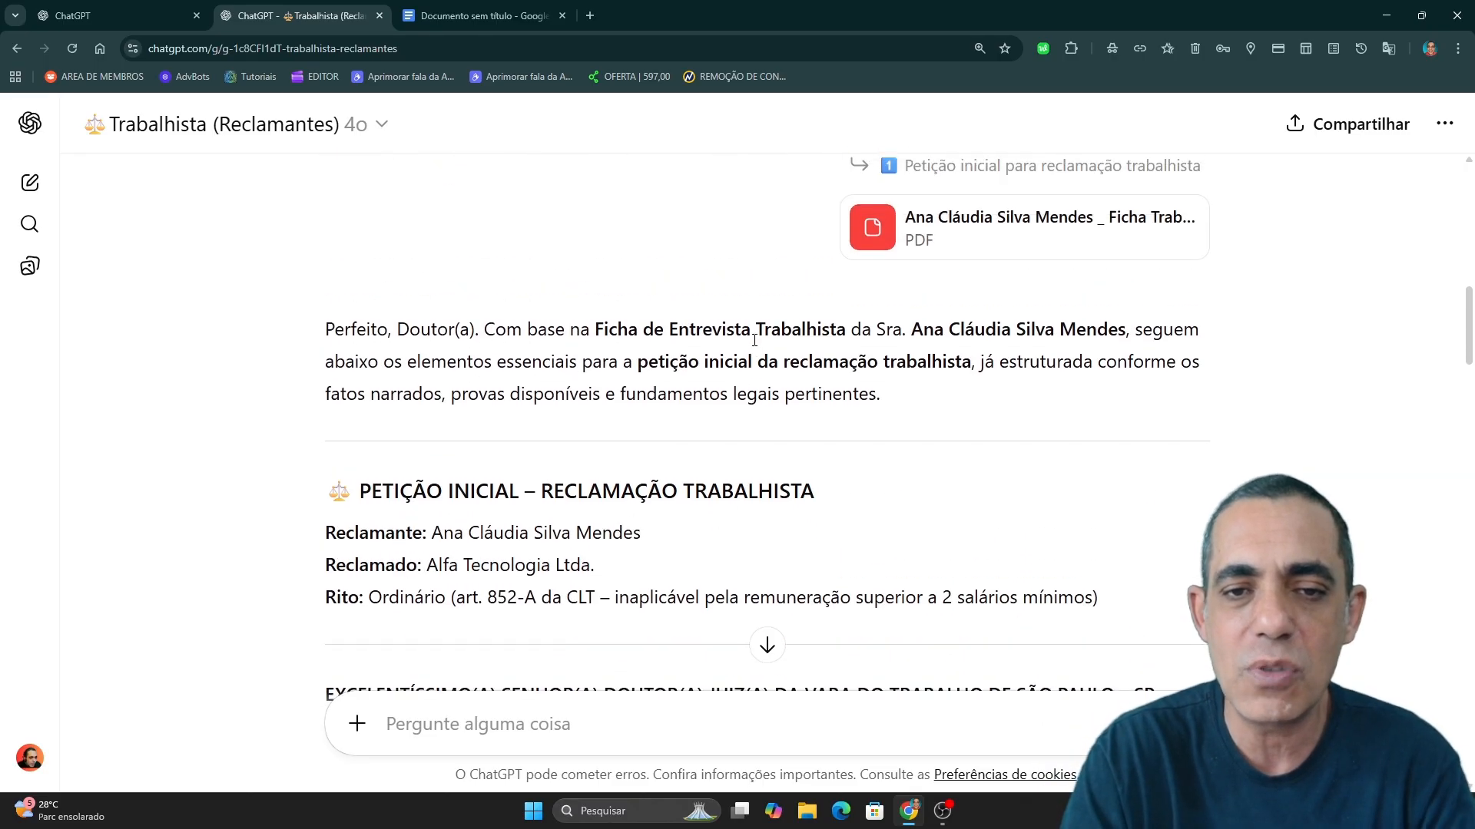
scroll(755, 350, "down", 6)
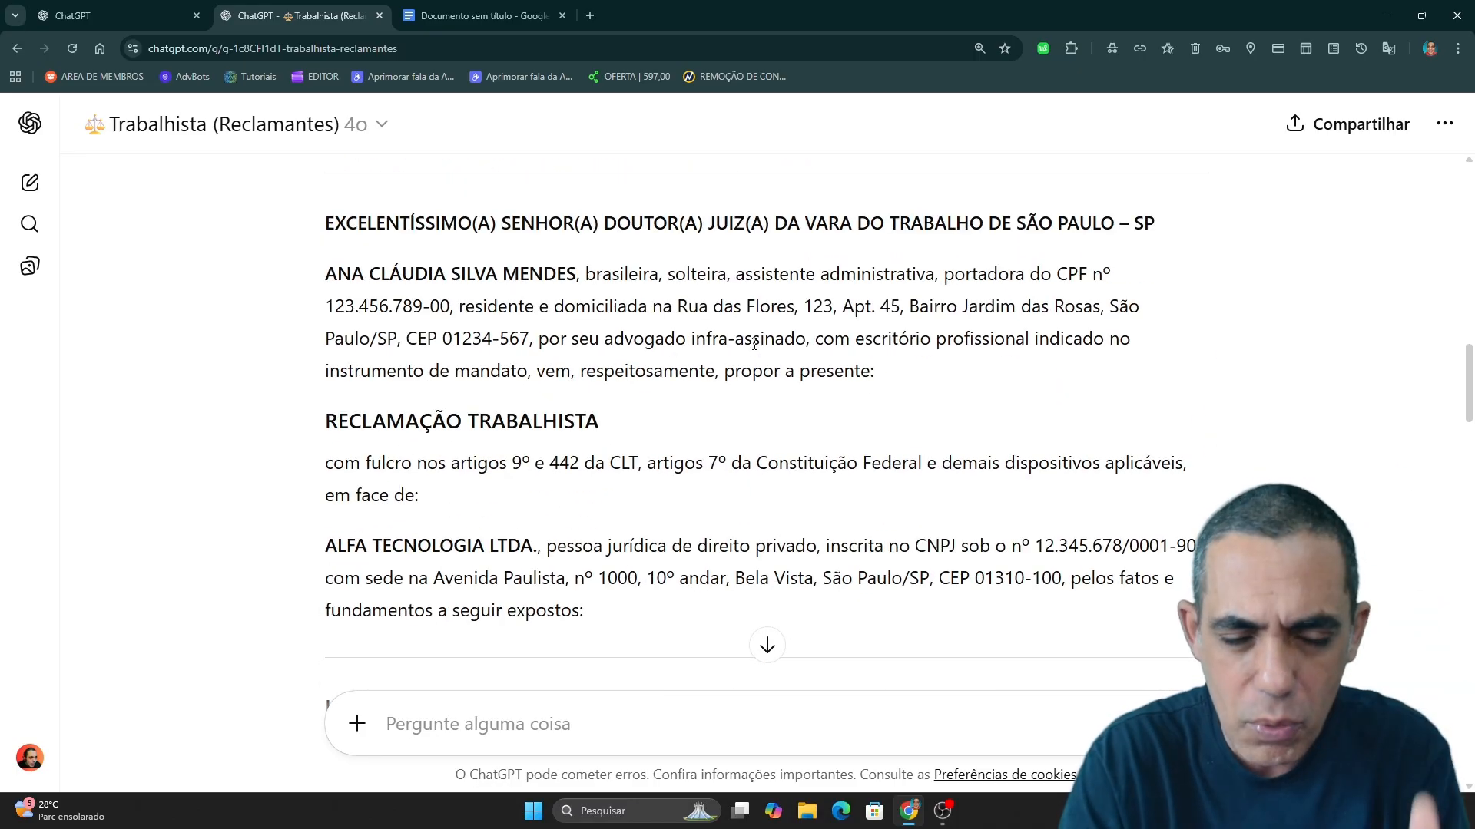
scroll(755, 350, "down", 2)
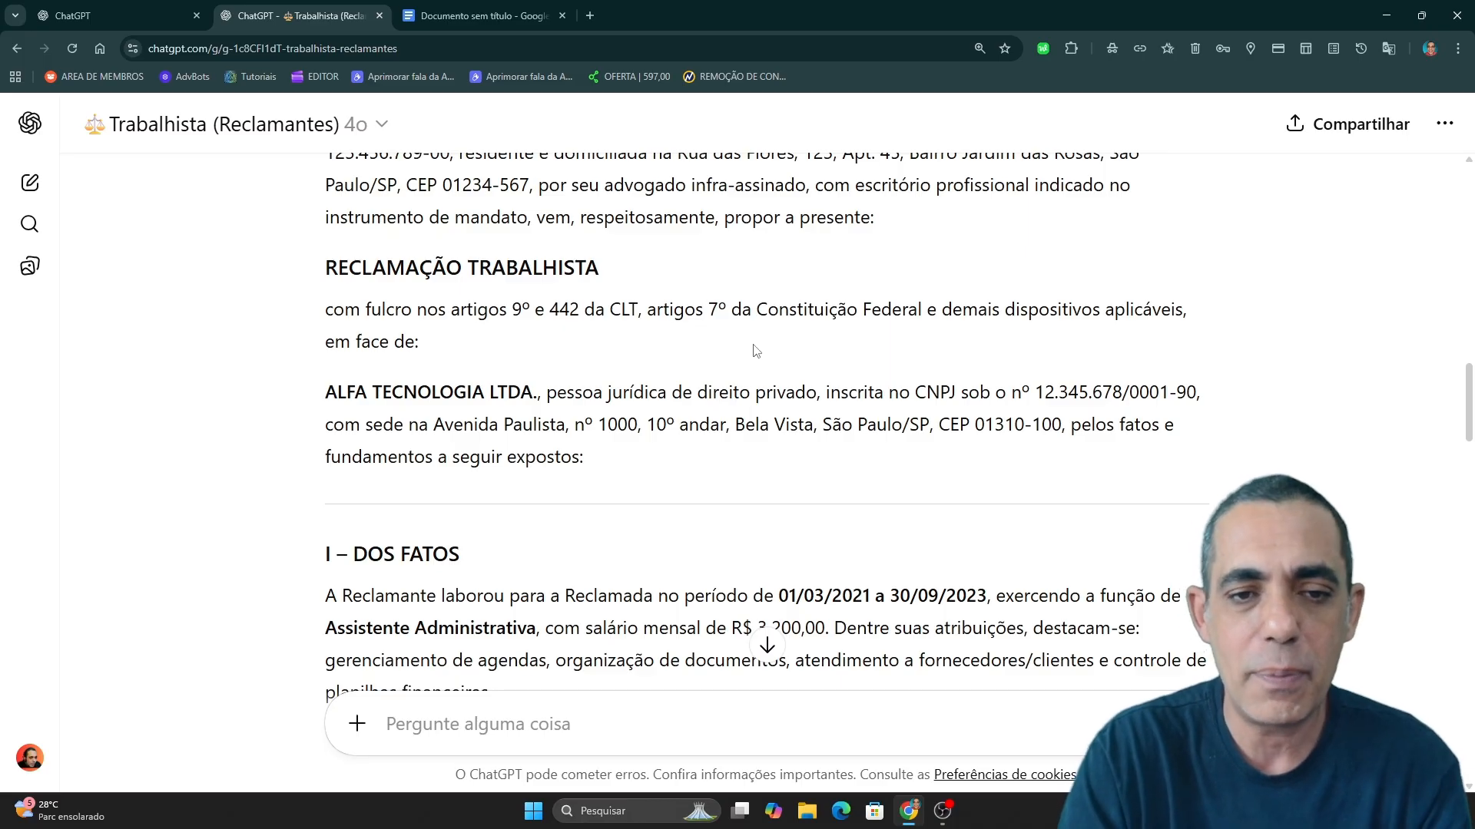
Step: Copy the petition's opening, from the court address through the paragraph identifying Alfa Tecnologia Ltda., into the blank Google Docs document
scroll(755, 350, "up", 2)
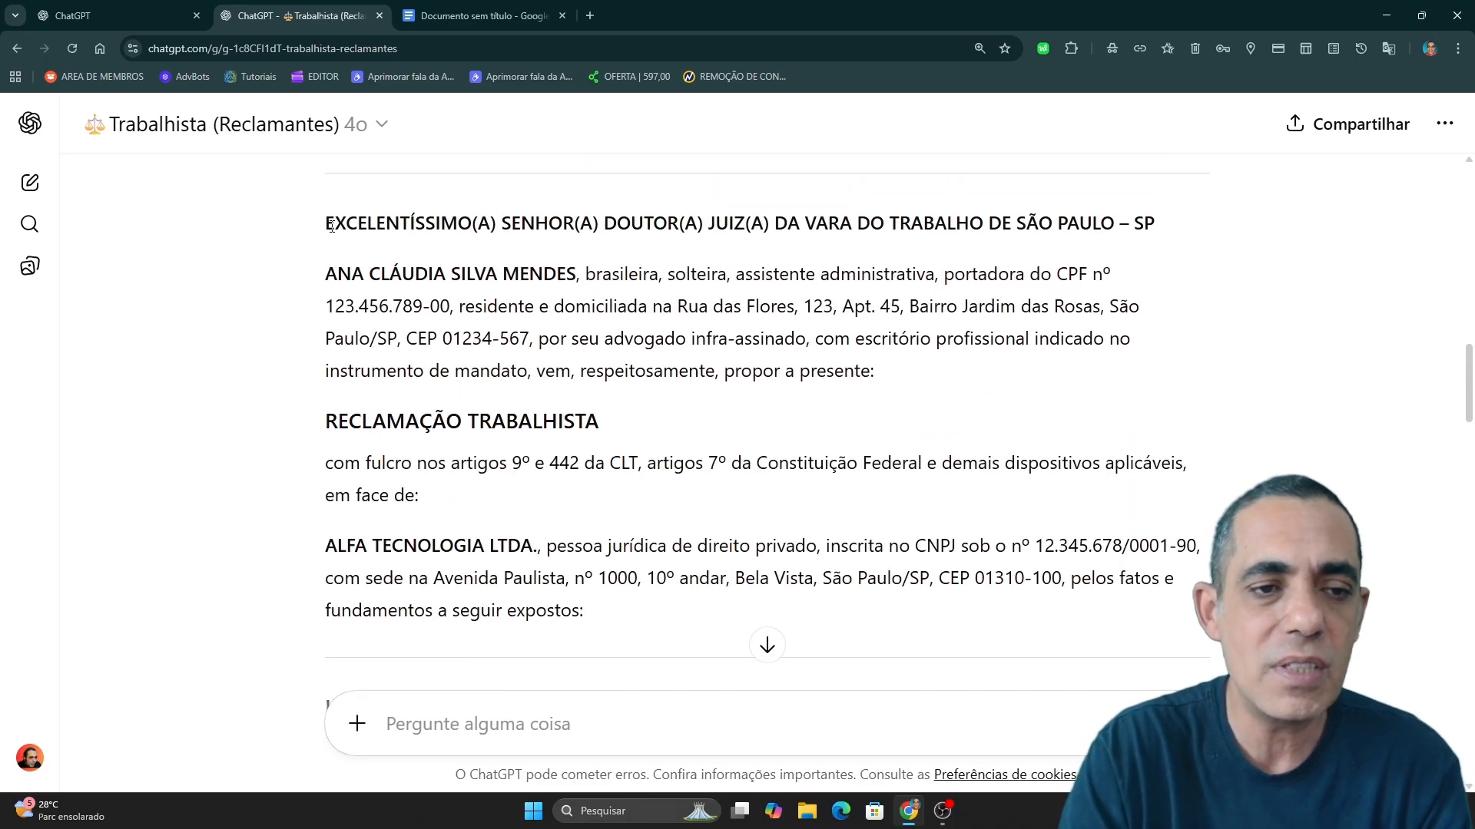
left_click_drag(328, 224, 835, 465)
scroll(791, 413, "down", 1)
scroll(791, 413, "down", 1)
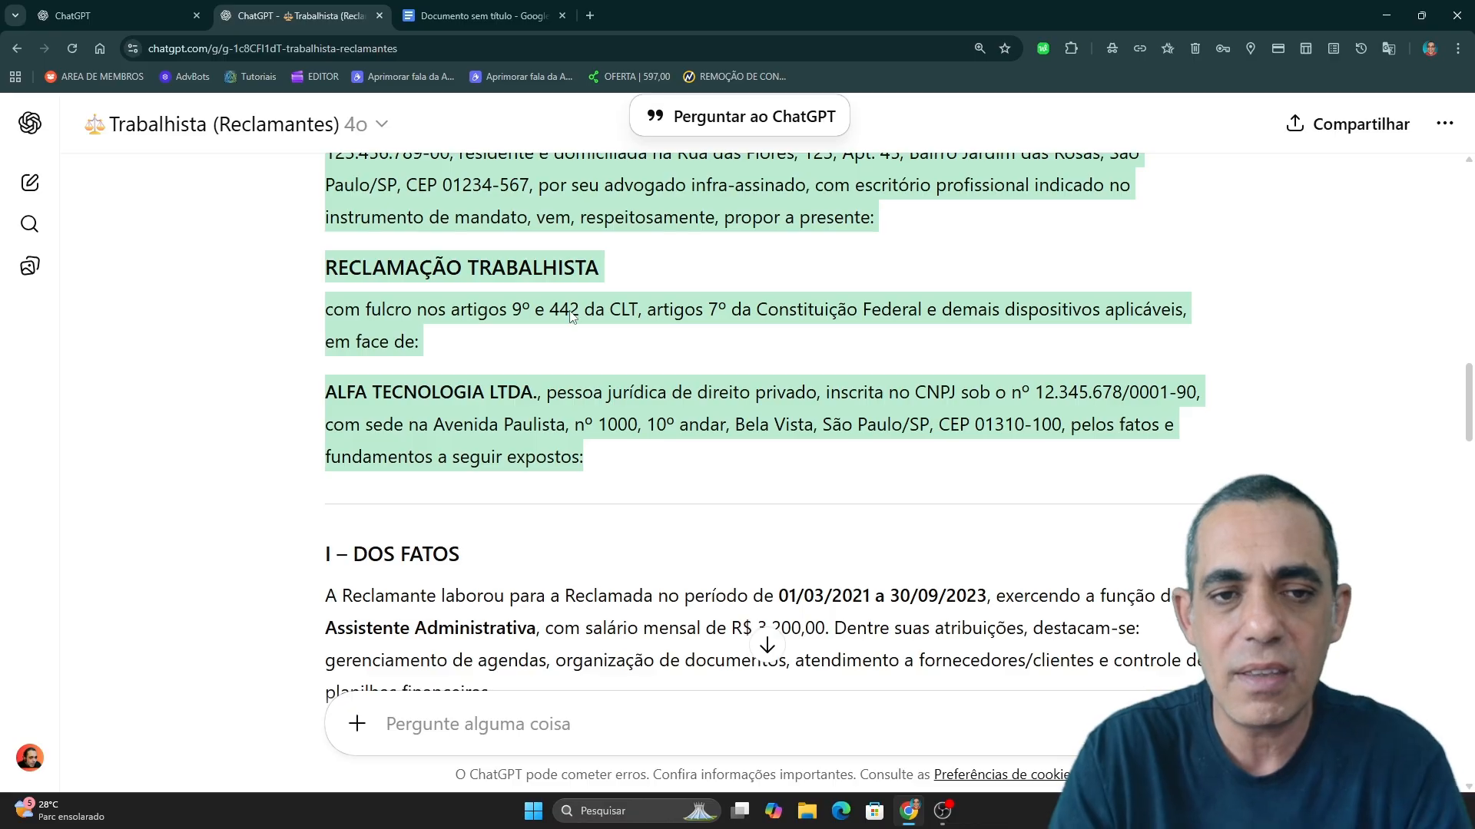
right_click(591, 193)
left_click(621, 214)
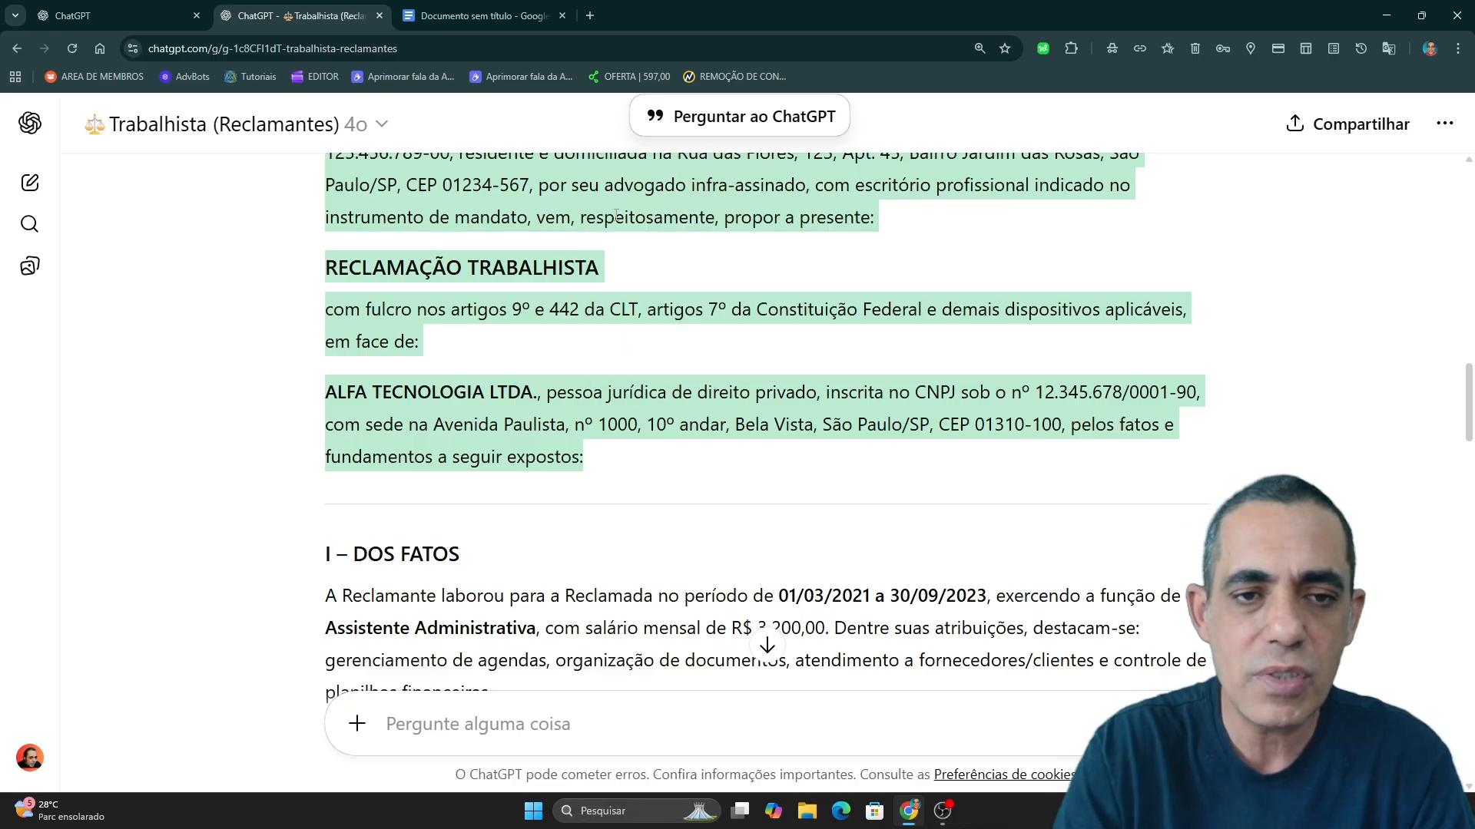
left_click(460, 11)
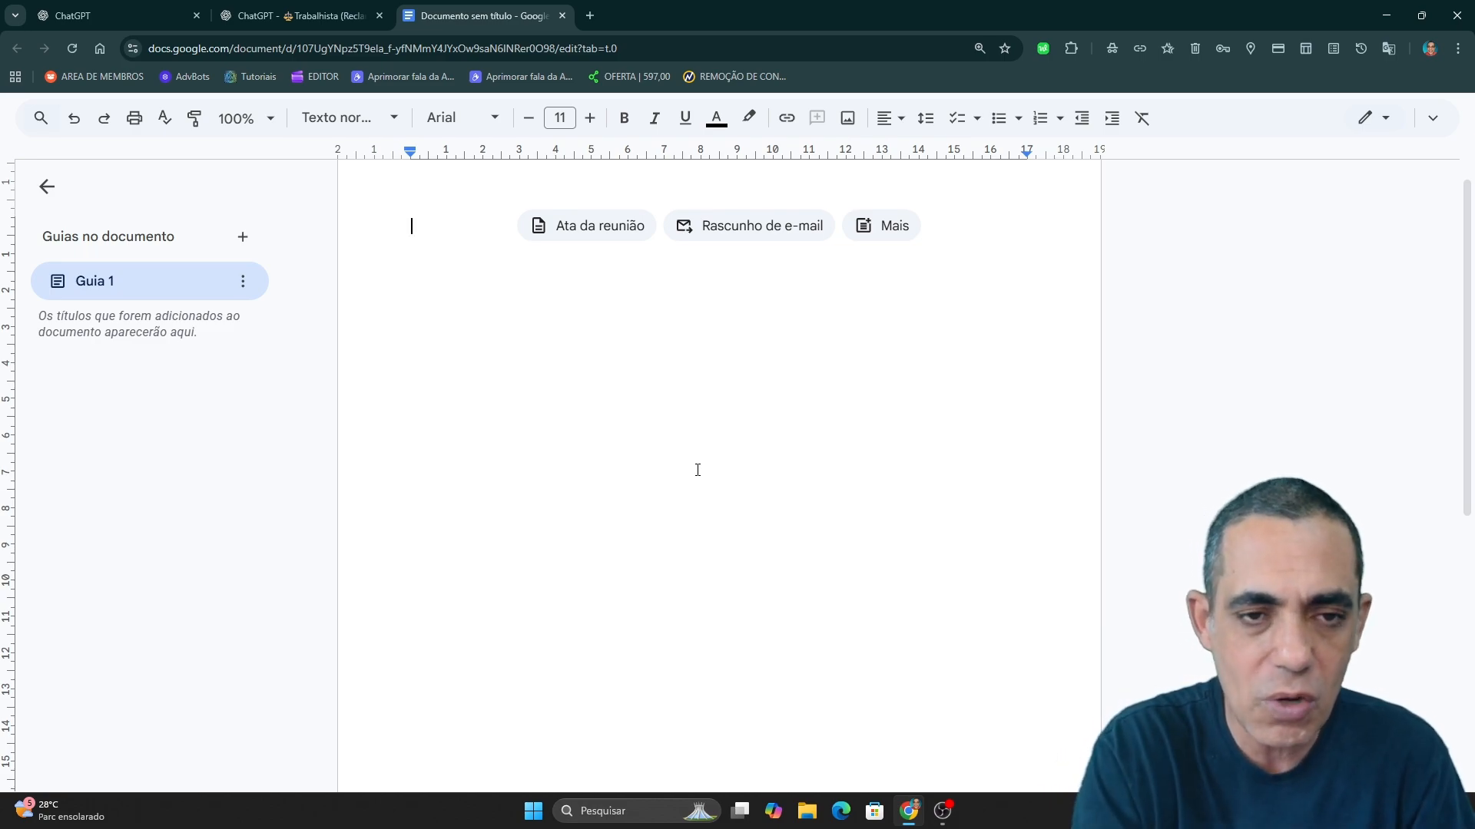
type("EXCELENTÍSSIMO(A) SENHOR(A) DOUTOR(A) JUIZ(A) DA VARA DO TRABALHO DE SÃO PAULO – SP  ANA CLÁUDIA SILVA MENDES, brasileira, solteira, assistente administrativa, portadora do CPF nº 123.456.789-00, residente e domiciliada na Rua das Flores, 123, Apt. 45, Bairro Jardim das Rosas, São Paulo/SP, CEP 01234-567, por seu advogado infra-assinado, com escritório profissional indicado no instrumento de mandato, vem, respeitosamente, propor a presente:  RECLAMAÇÃO TRABALHISTA  com fulcro nos artigos 9º e 442 da CLT, artigos 7º da Constituição Federal e demais dispositivos aplicáveis, em face de:  ALFA TECNOLOGIA LTDA., pessoa jurídica de direito privado, inscrita no CNPJ sob o nº 12.345.678/0001-90, com sede na Avenida Paulista, nº 1000, 10º andar, Bela Vista, São Paulo/SP, CEP 01310-100, pelos fatos e fundamentos a seguir expostos:")
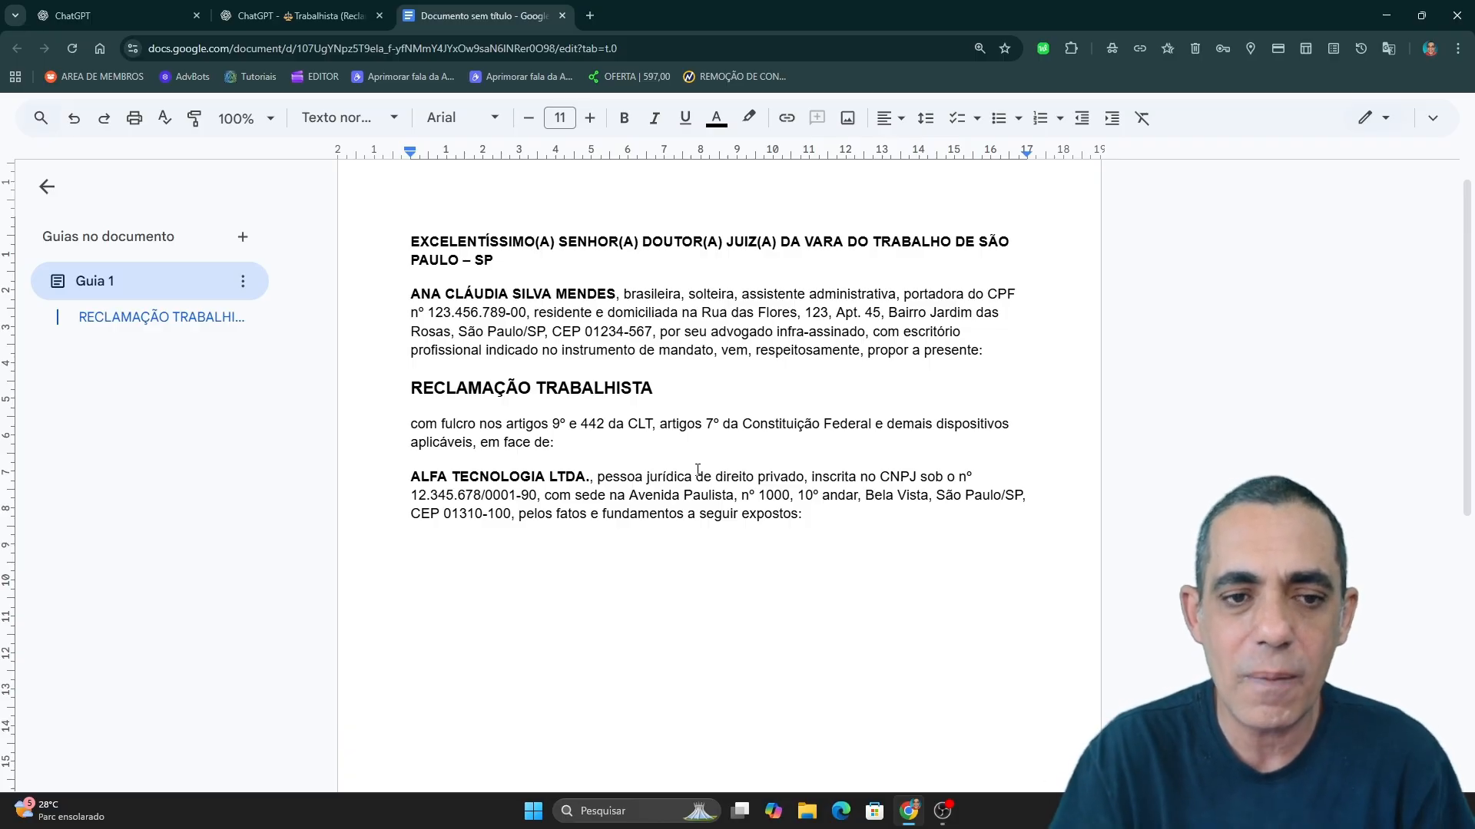
Step: Return to the Trabalhista (Reclamantes) conversation and read the "I – DOS FATOS" section up to the start of "II – DO DIREITO"
left_click(334, 6)
left_click(738, 482)
scroll(737, 482, "down", 8)
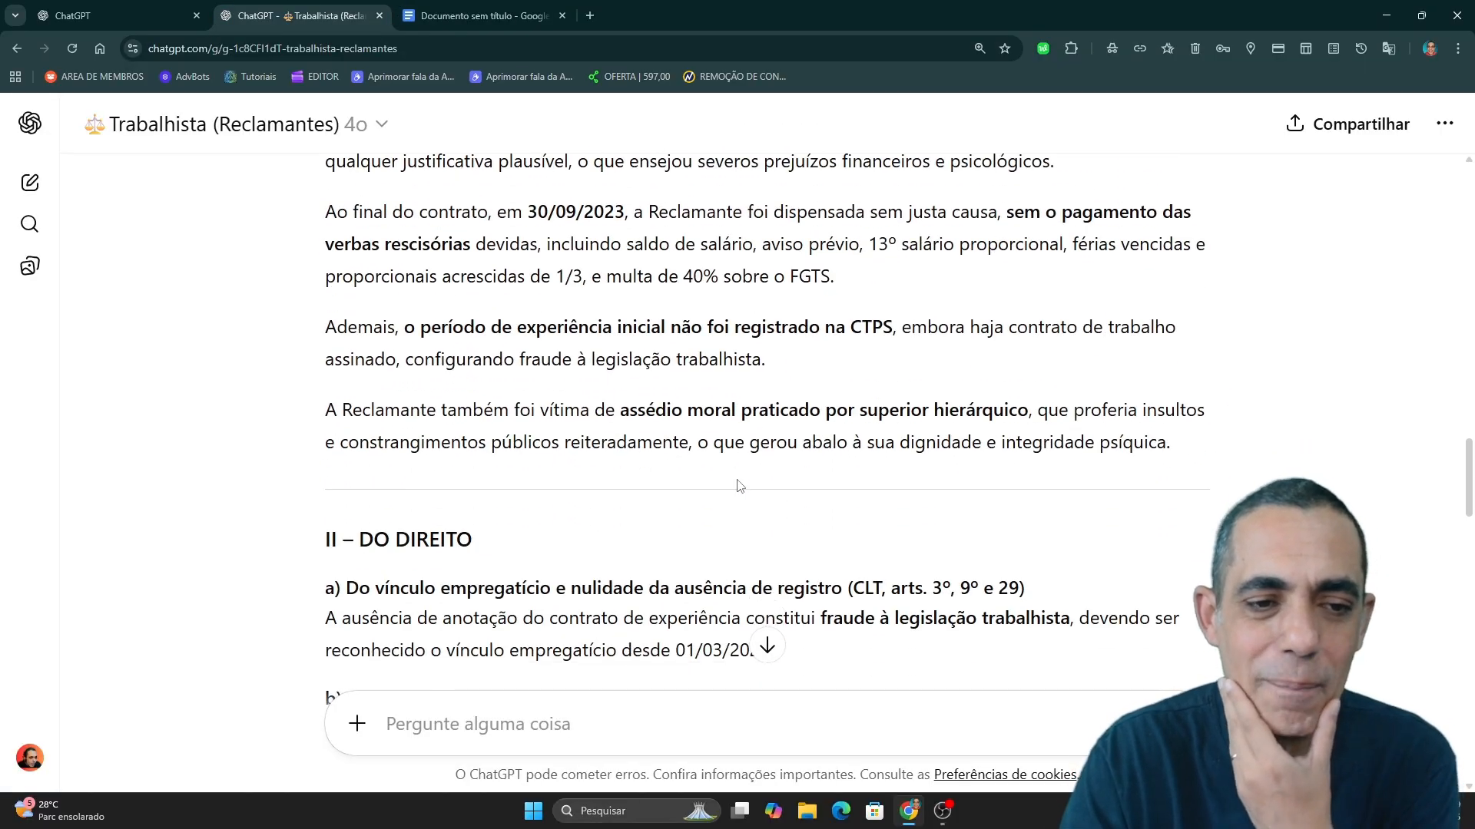
scroll(739, 486, "up", 4)
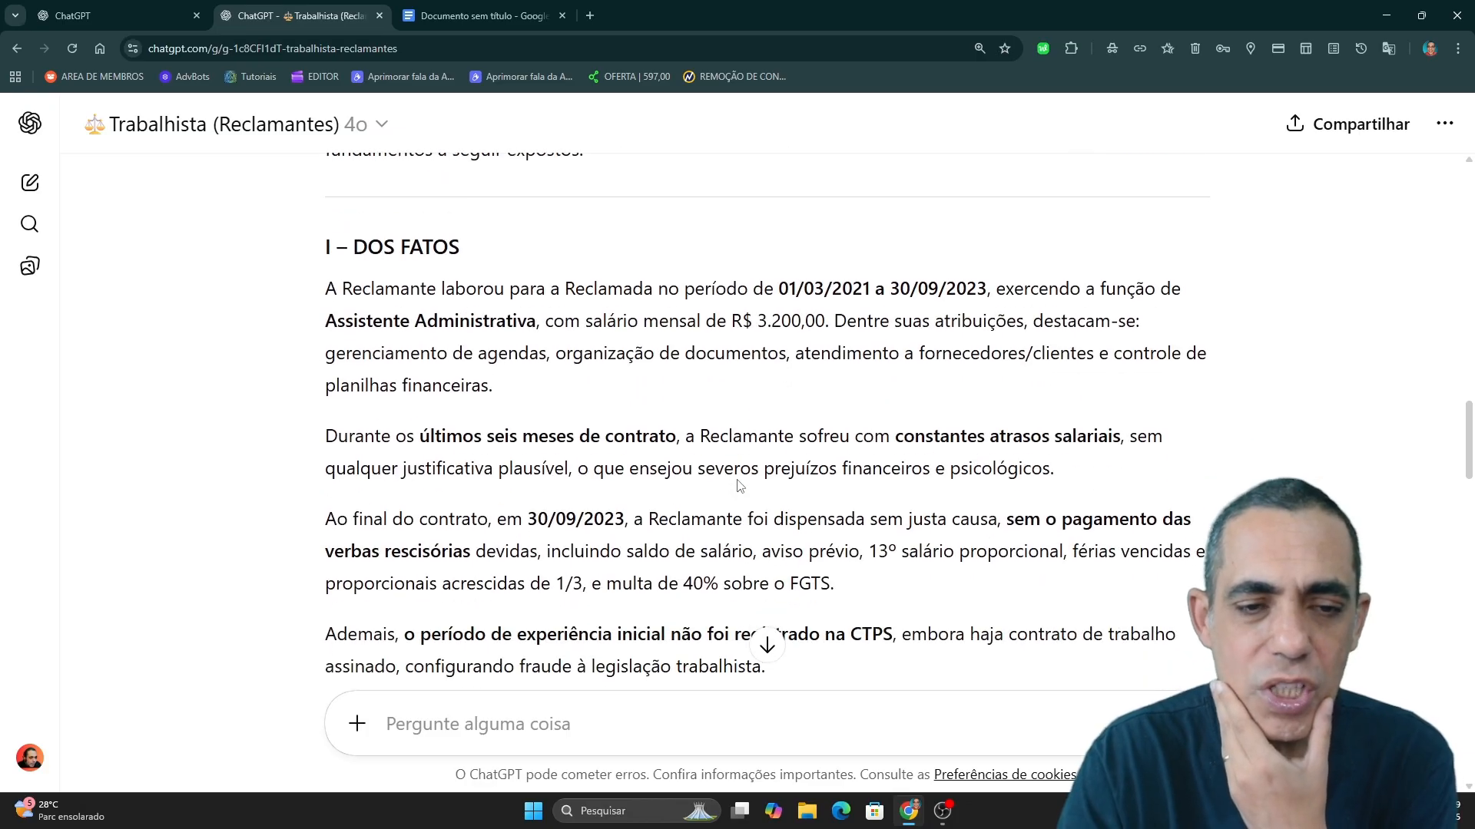
scroll(739, 485, "down", 2)
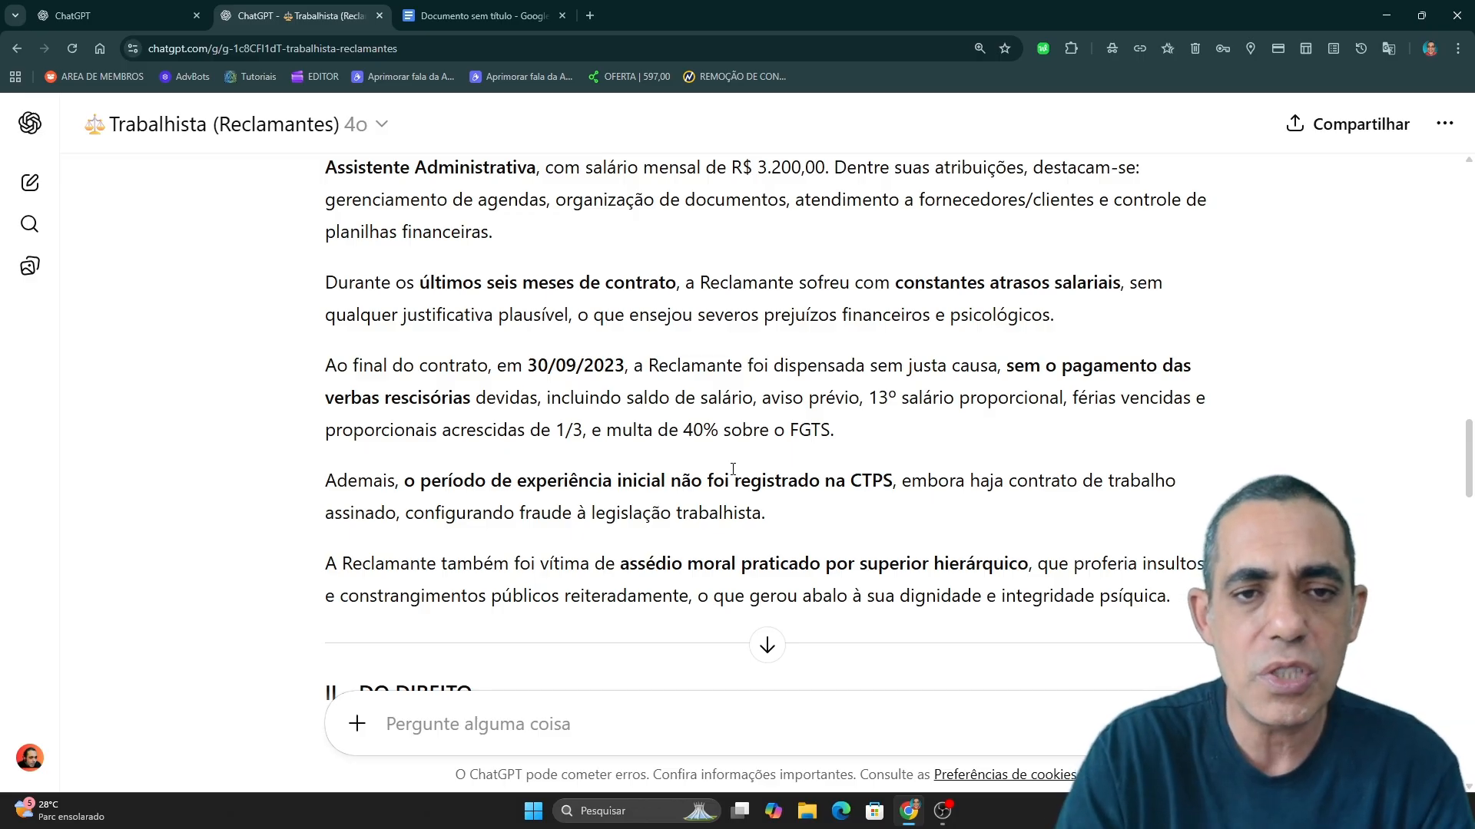
scroll(733, 469, "up", 2)
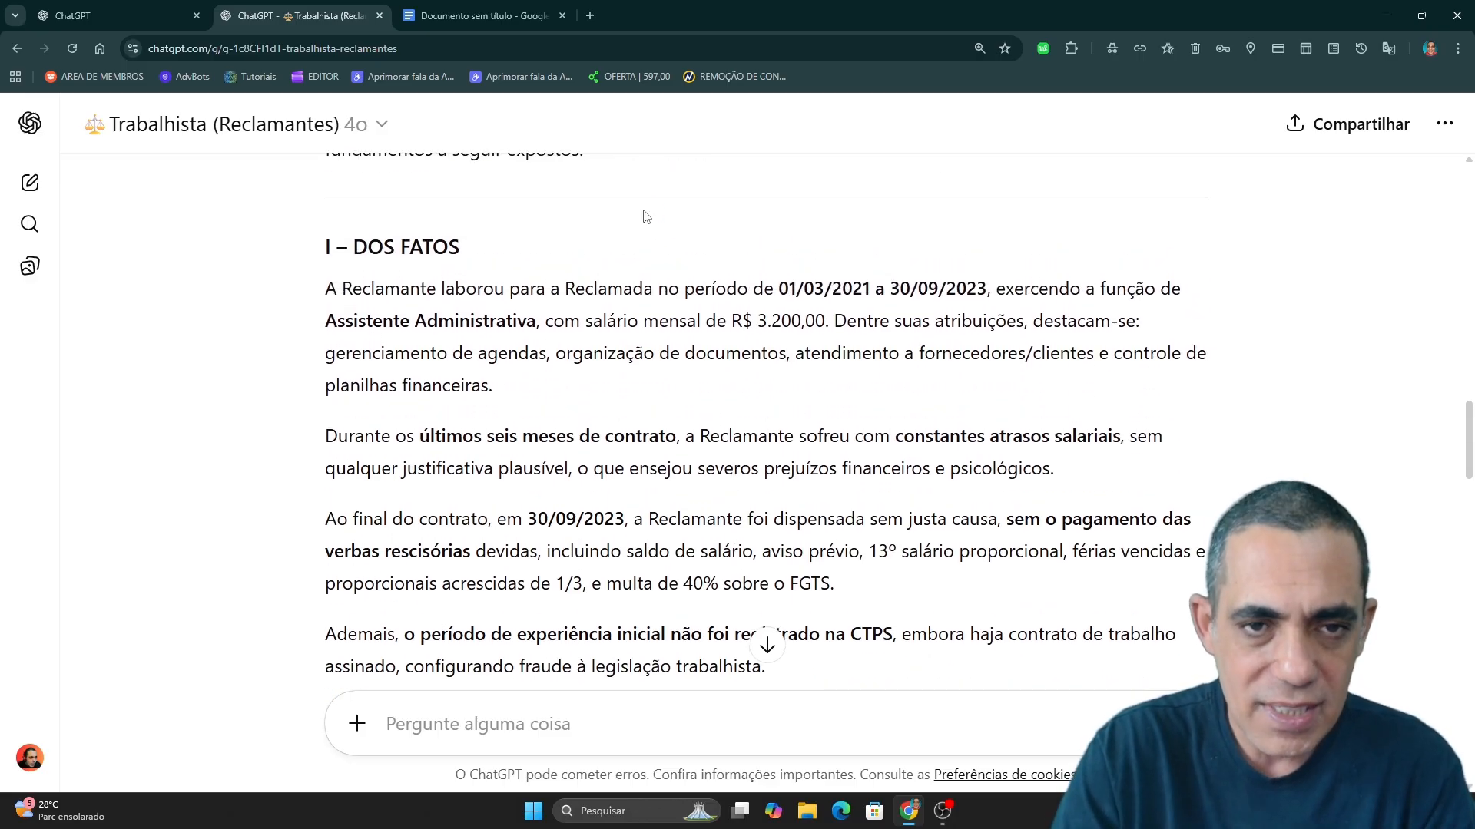
scroll(647, 219, "down", 4)
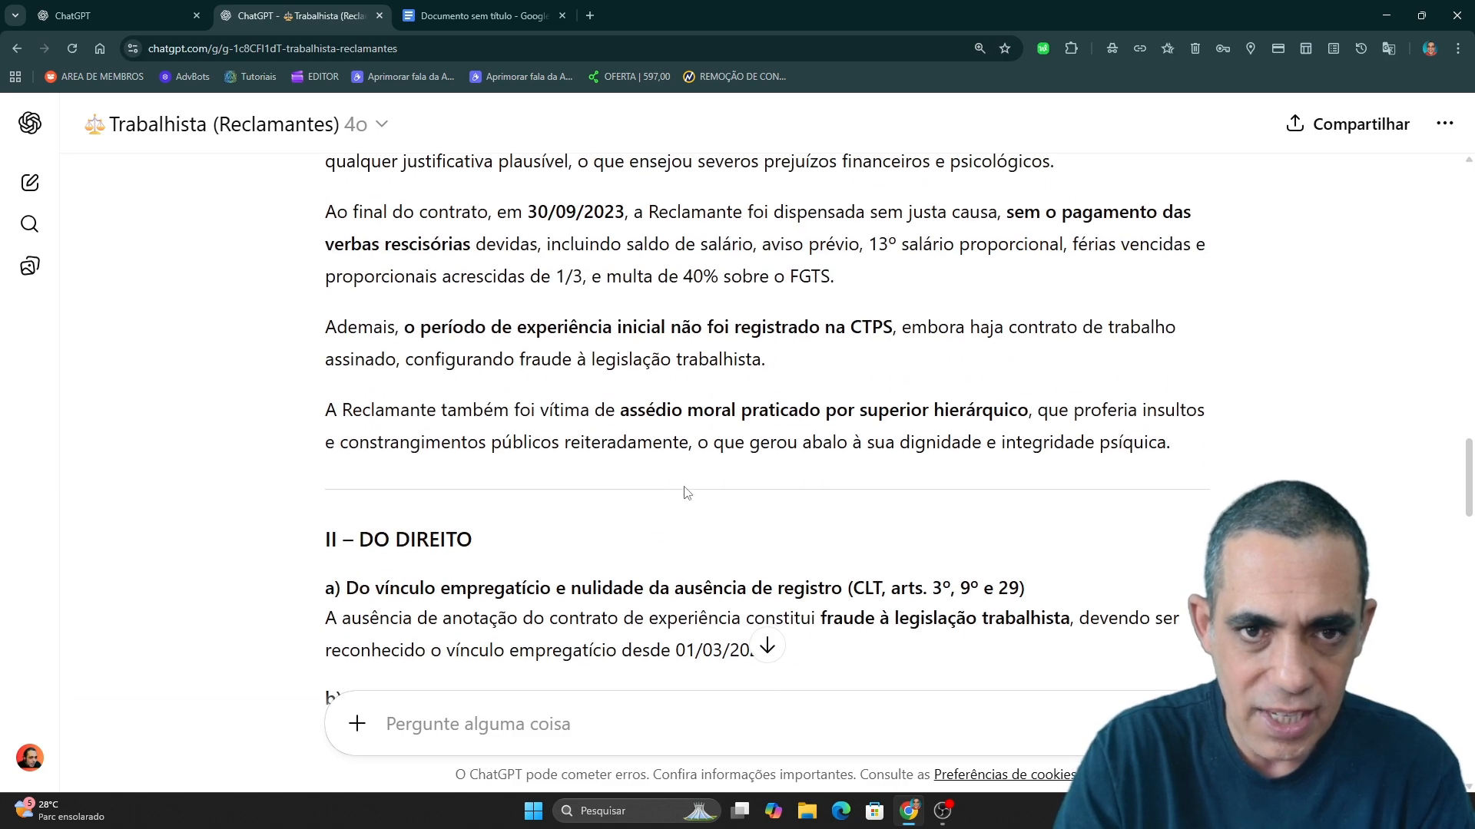
Step: Quote the heading "I – DOS FATOS" in a new message to ChatGPT
scroll(686, 492, "up", 5)
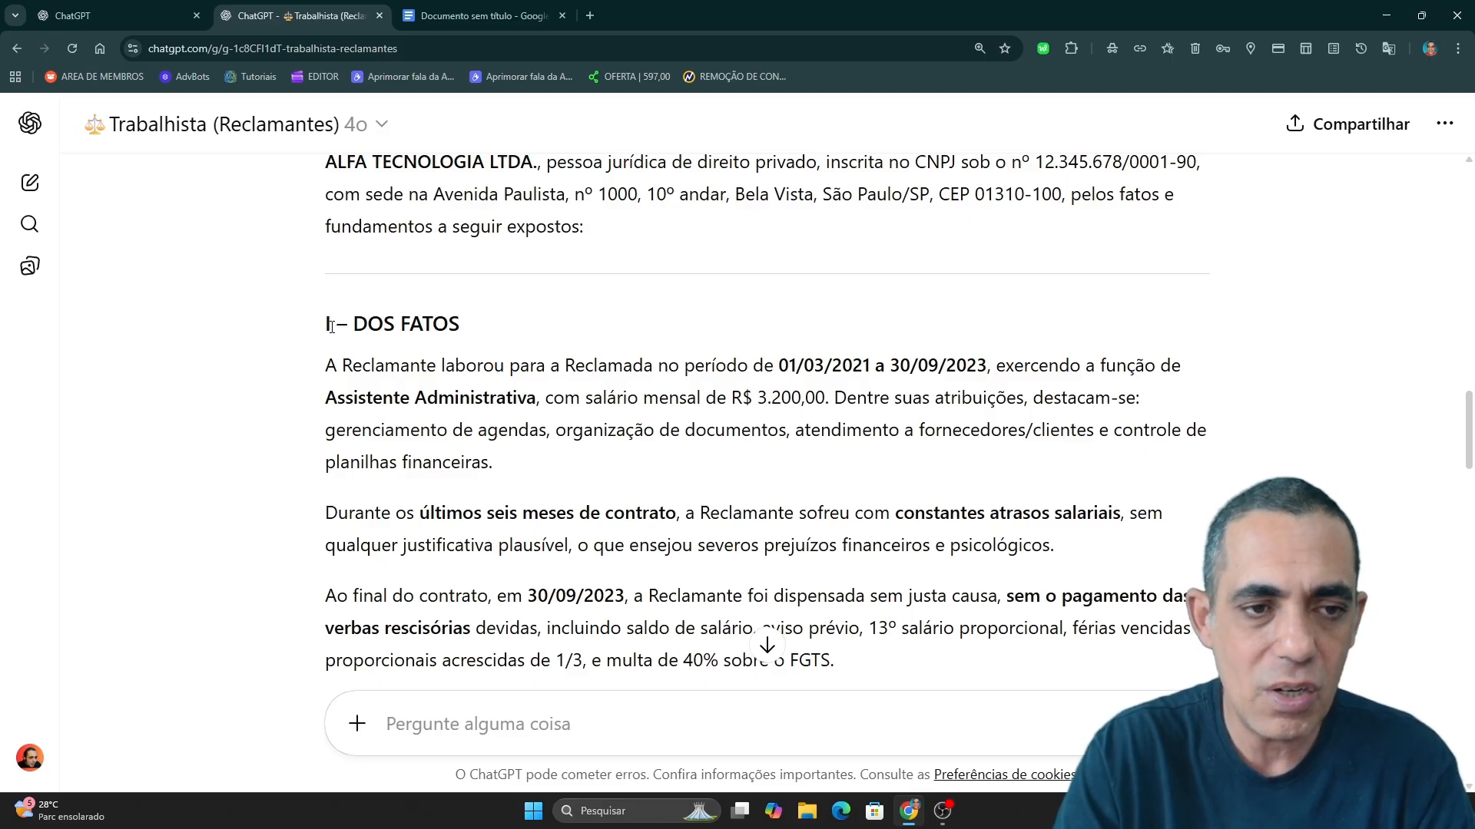
left_click_drag(327, 325, 497, 331)
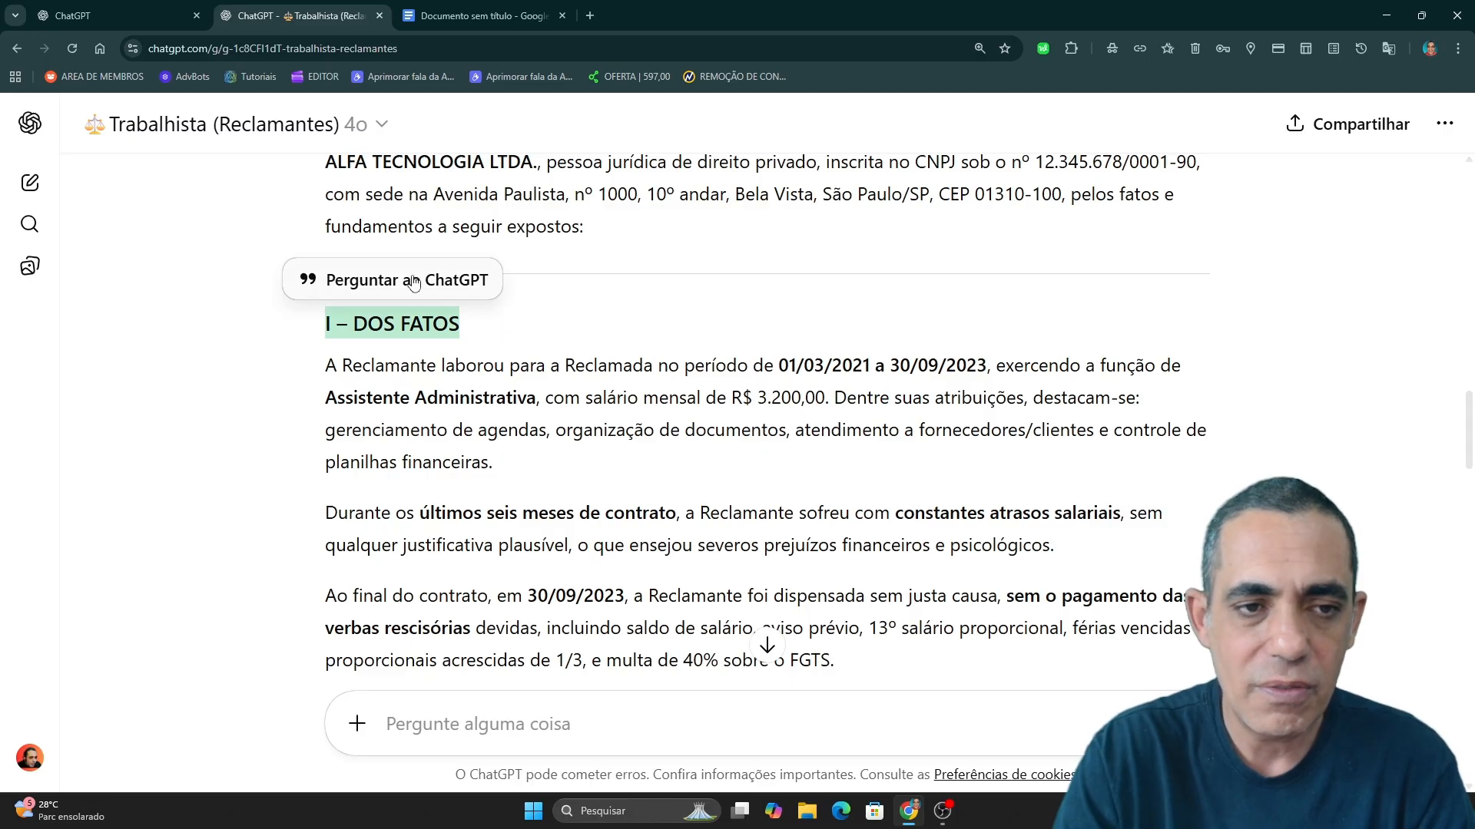
left_click(413, 283)
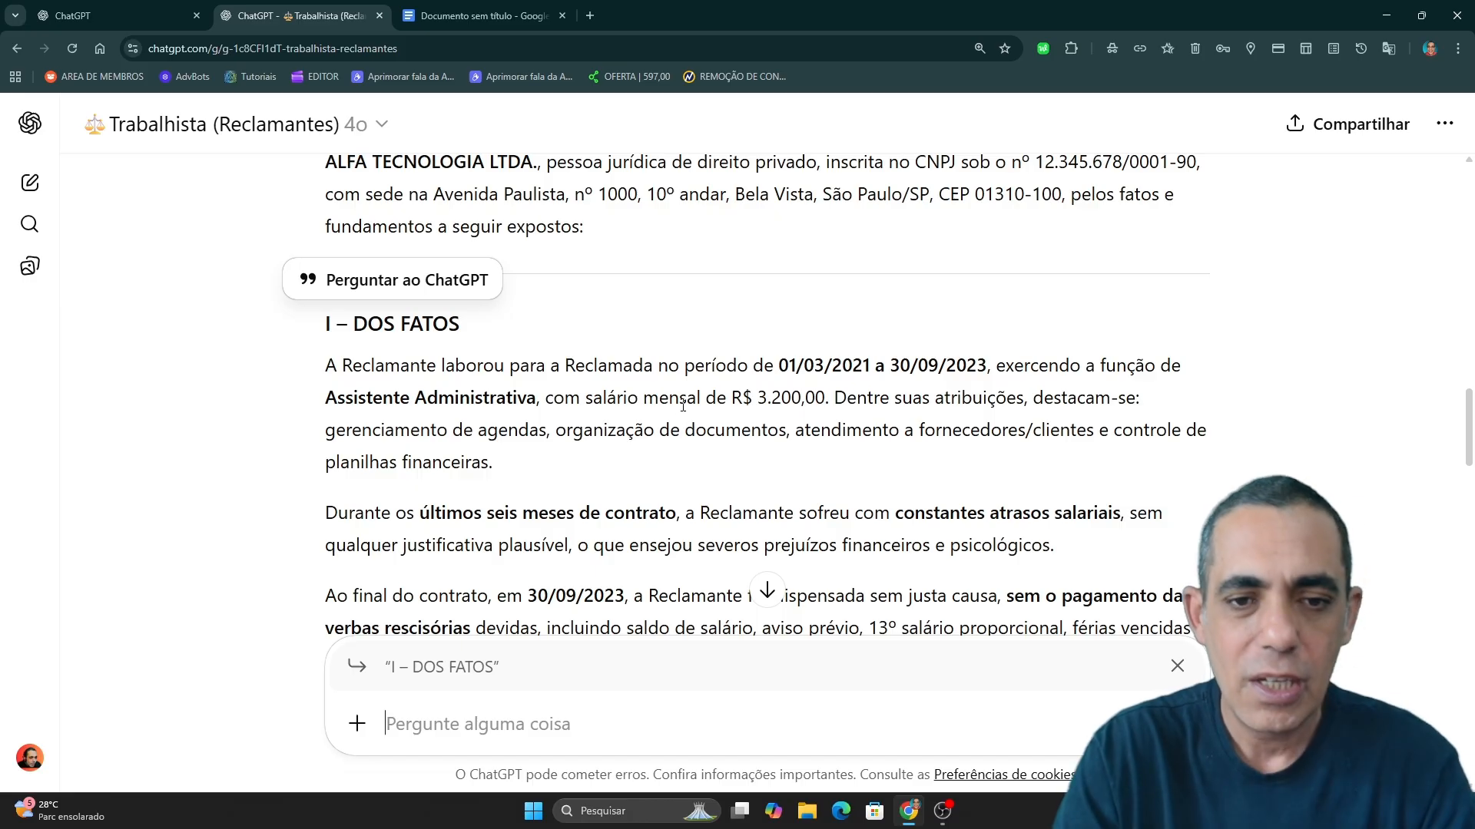
scroll(683, 405, "down", 3)
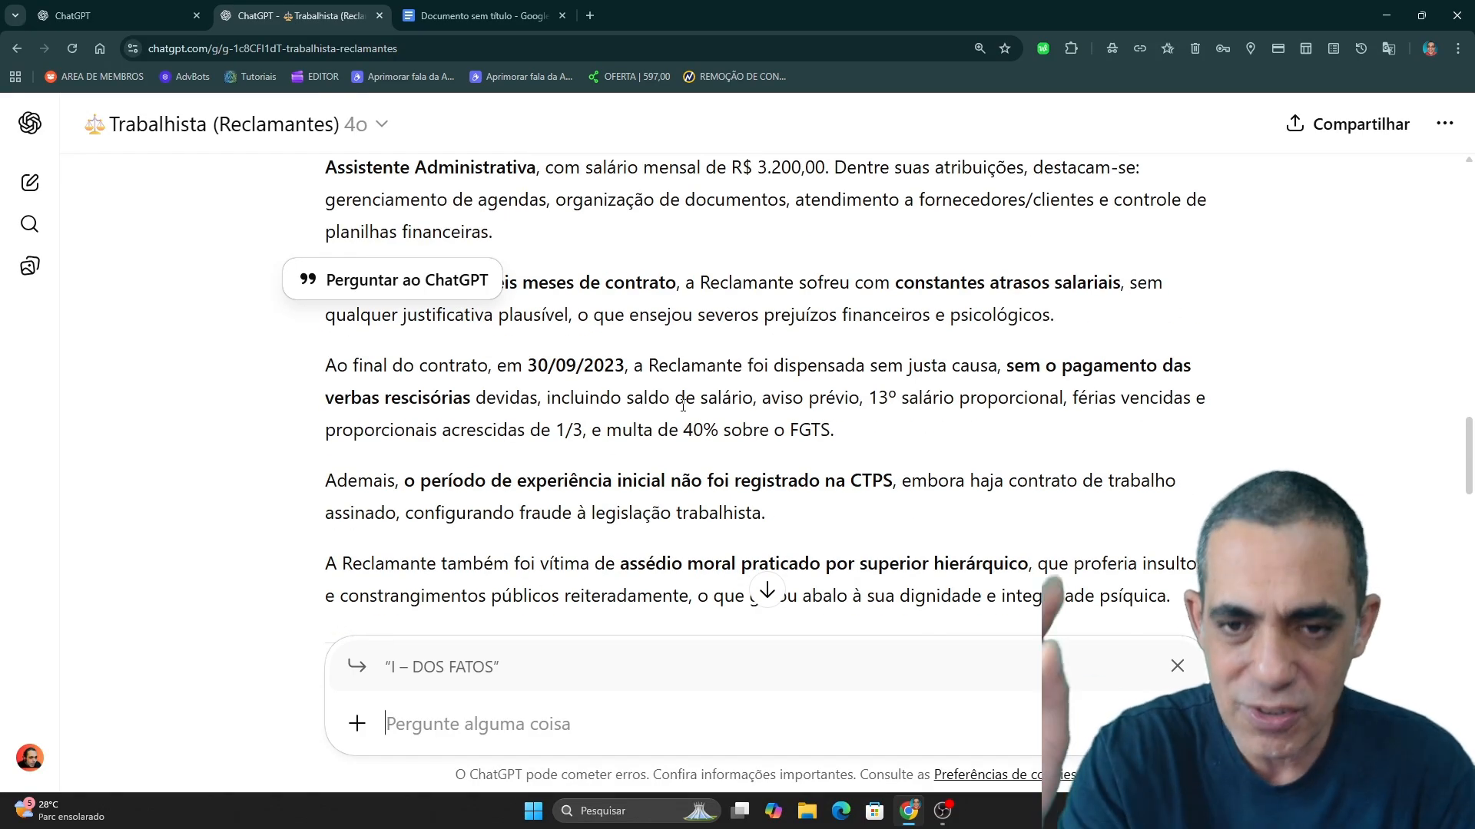
Step: Begin the message about the quoted heading with "inclua uma acusão de roubo de um celular de outro funcionário"
type("inclu")
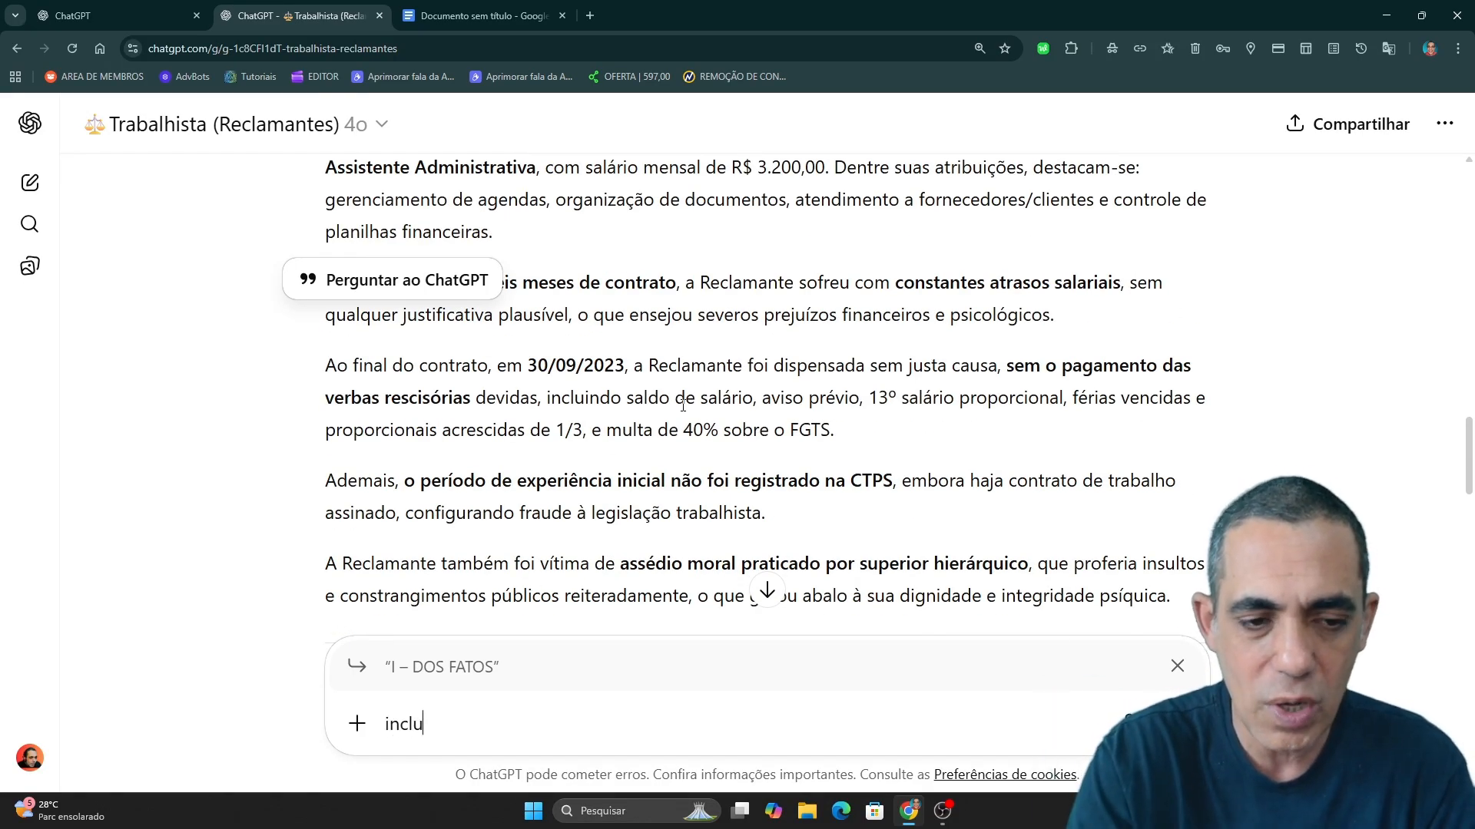
type("a uma")
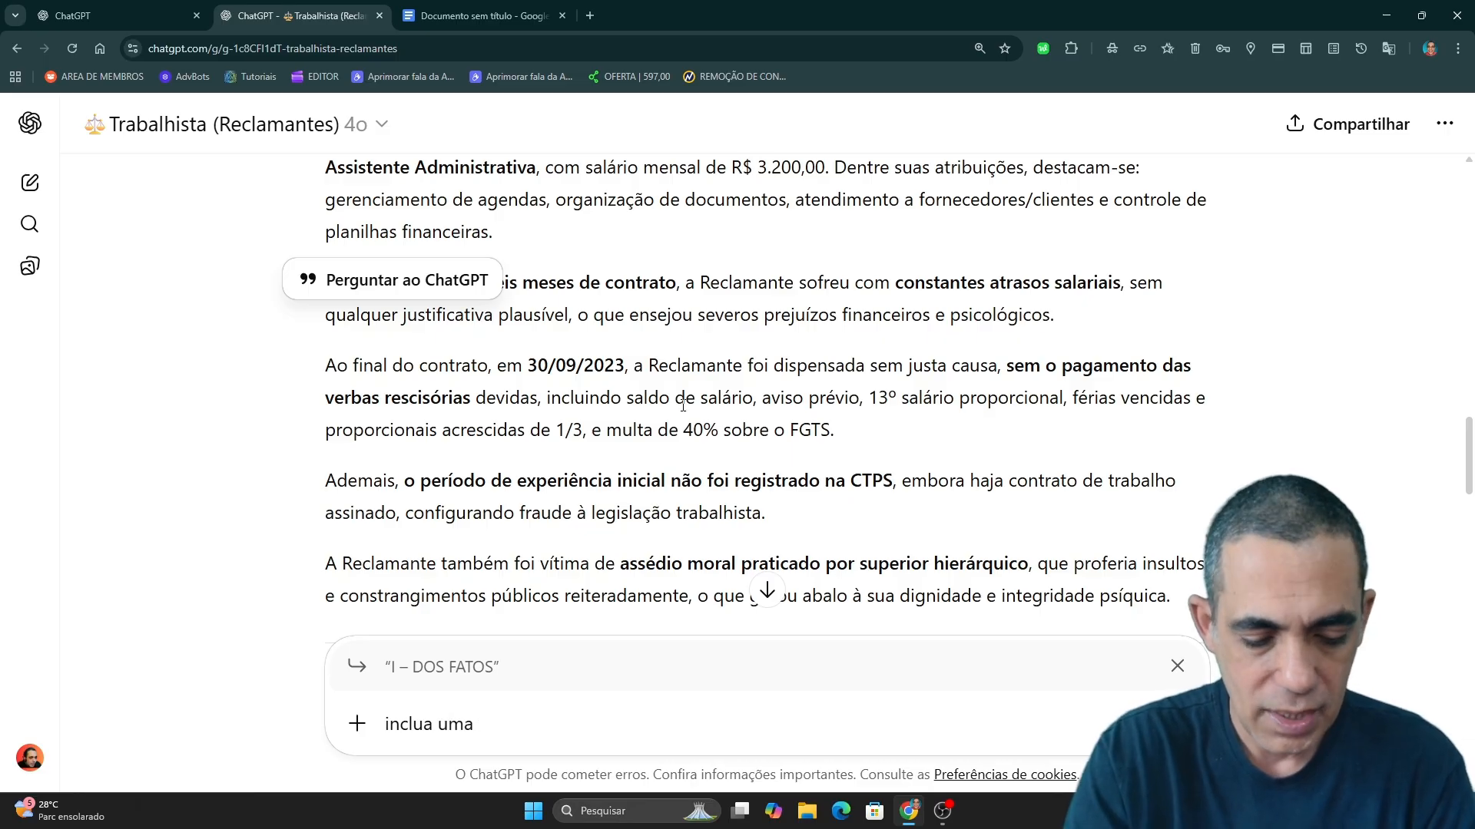
type(" acus")
key("BackSpace")
type("são")
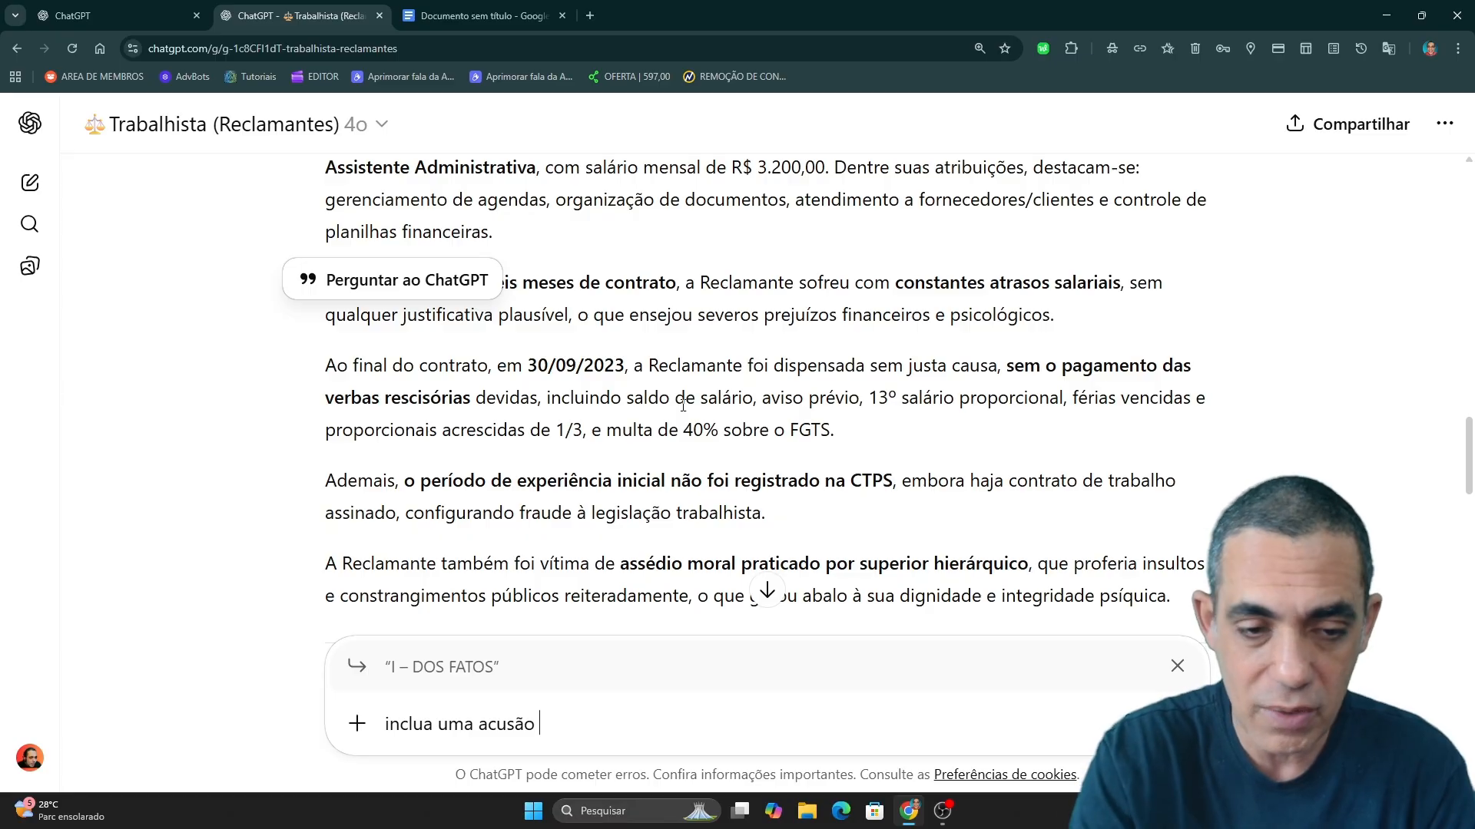
type(" de roubo")
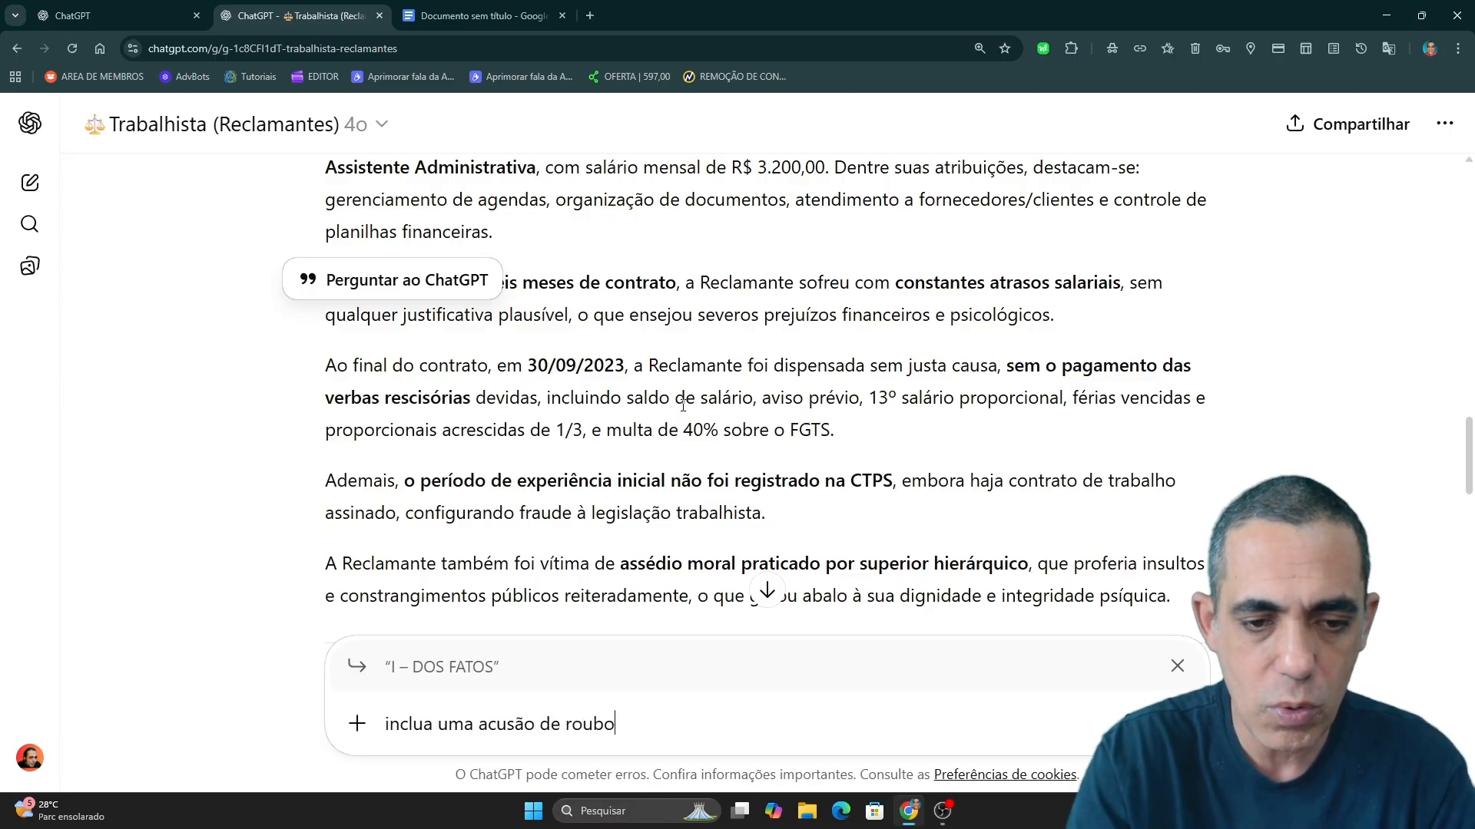
type(" de um celula")
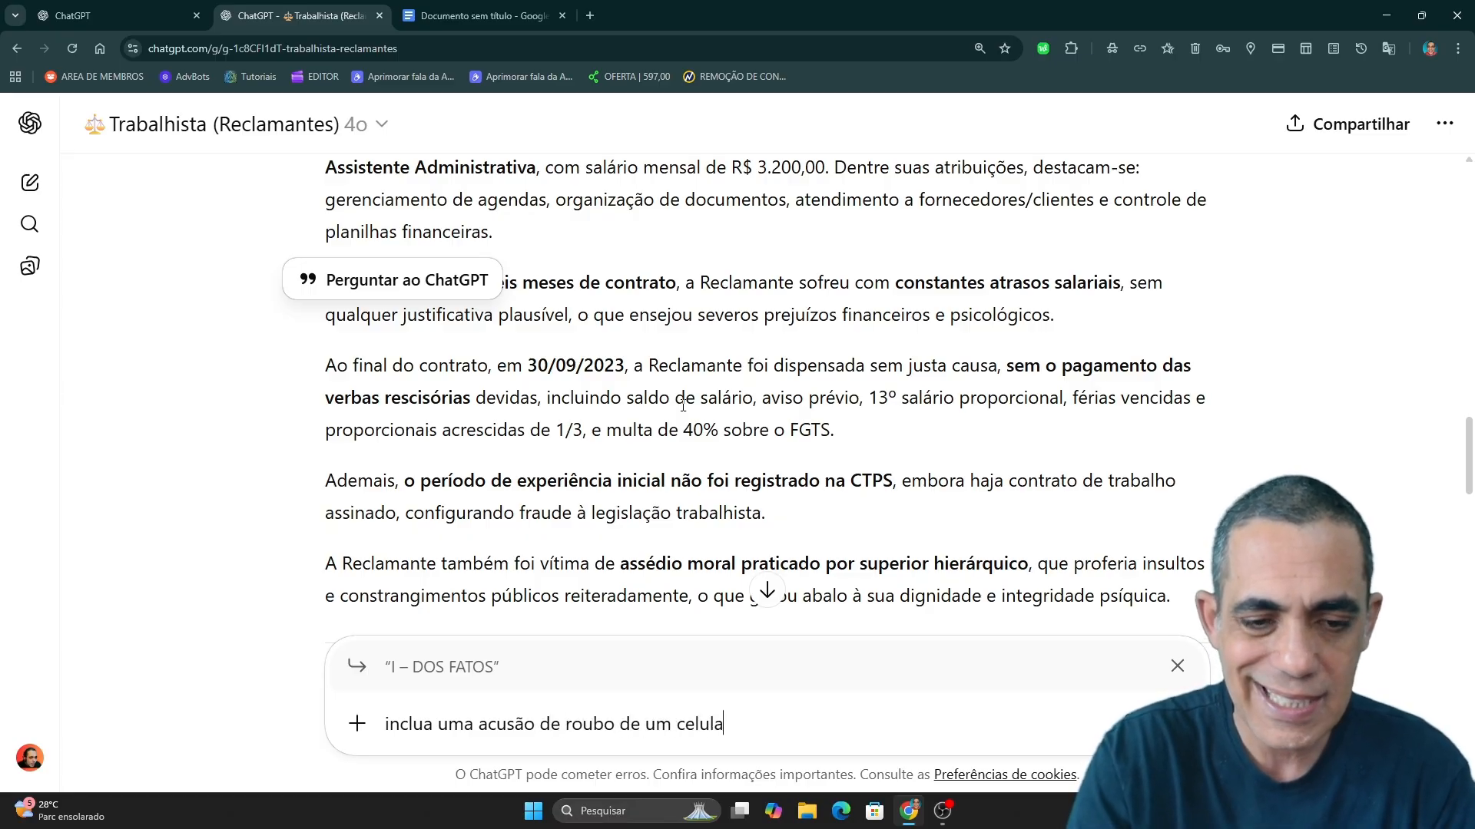
type("r de o")
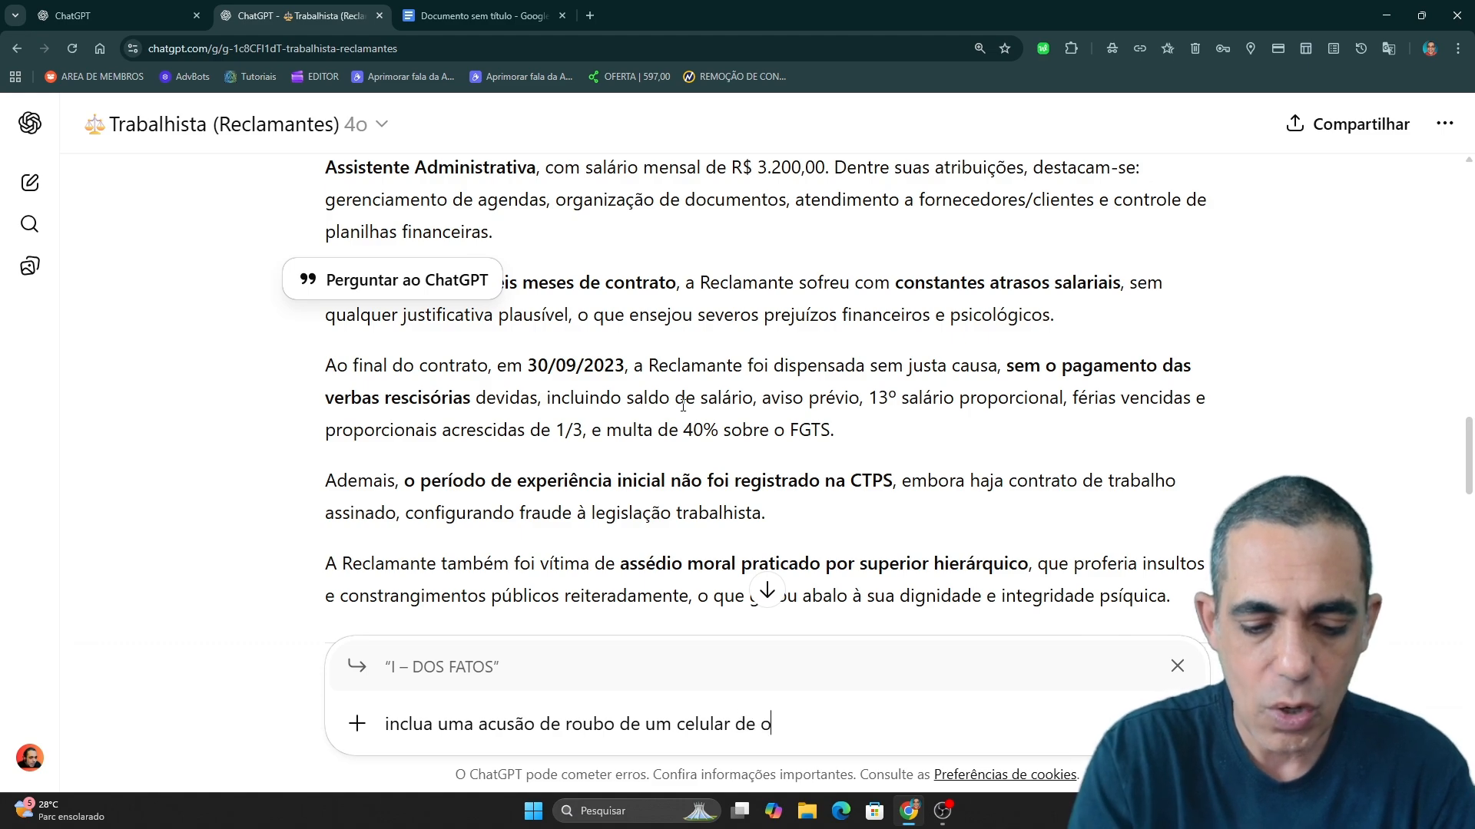
type("utro funcin")
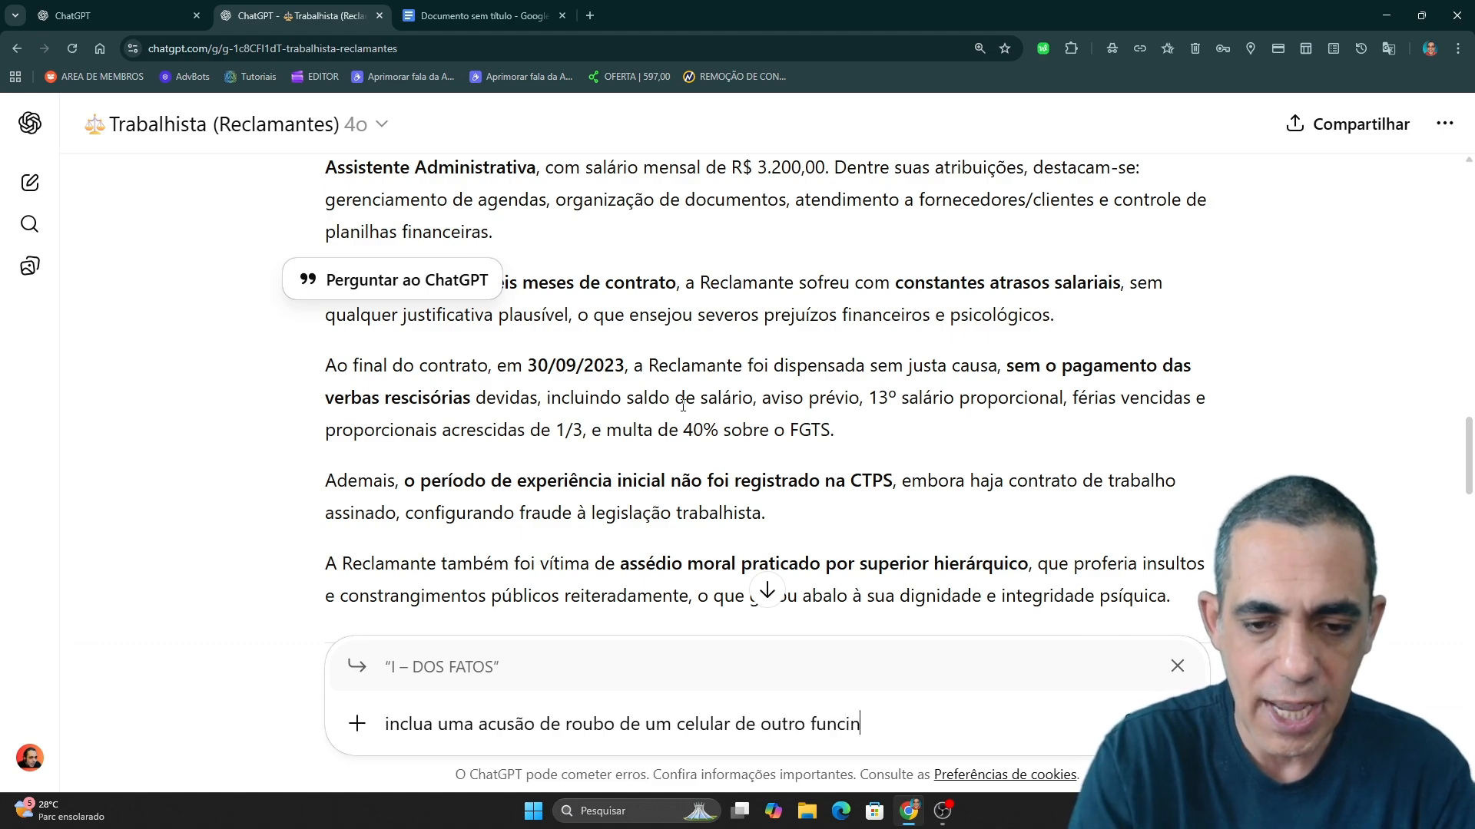
key("BackSpace")
type("oná")
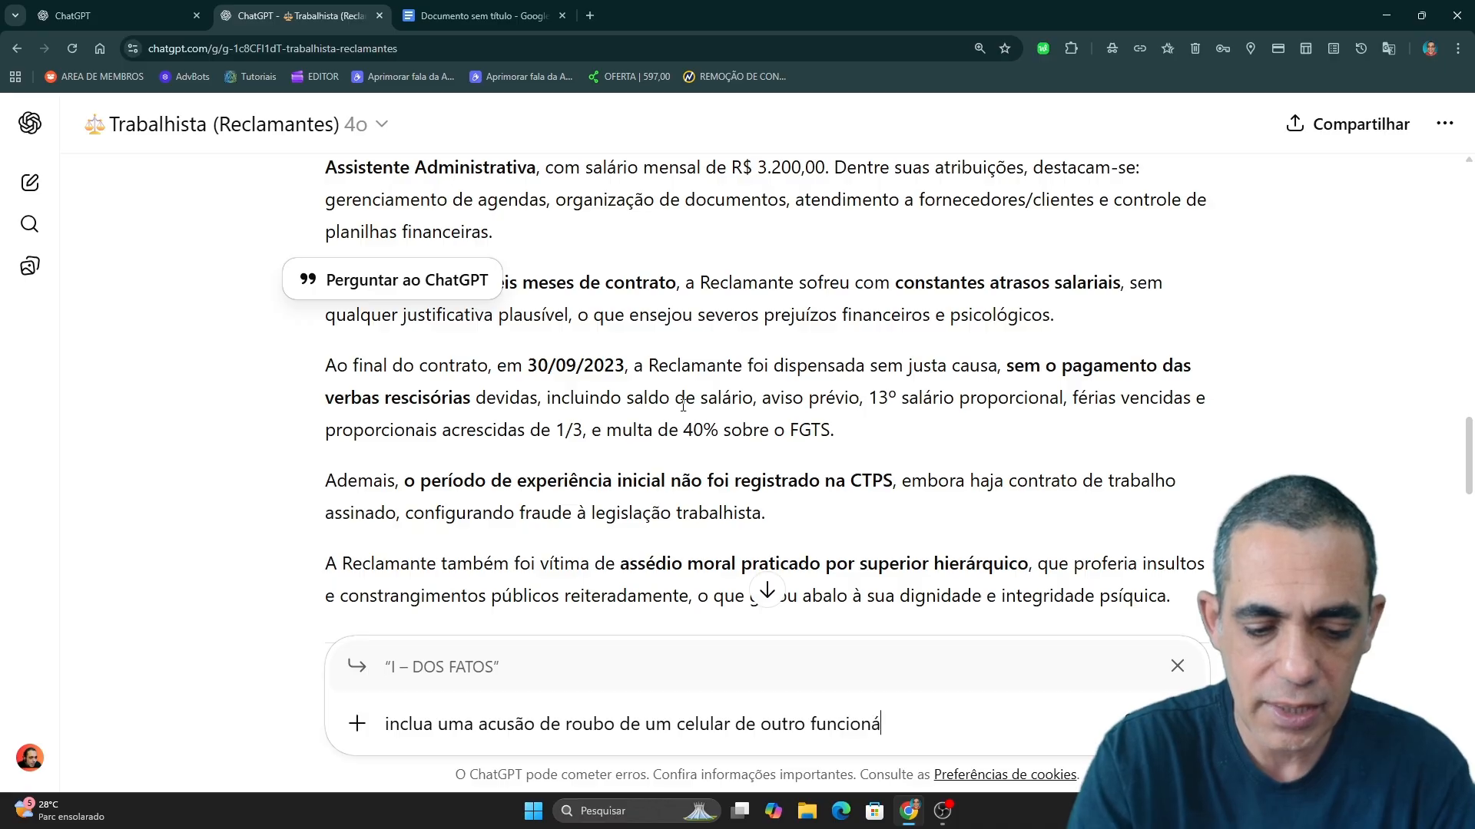
type("rios...")
key("BackSpace")
key("BackSpace")
key("BackSpace")
key("BackSpace")
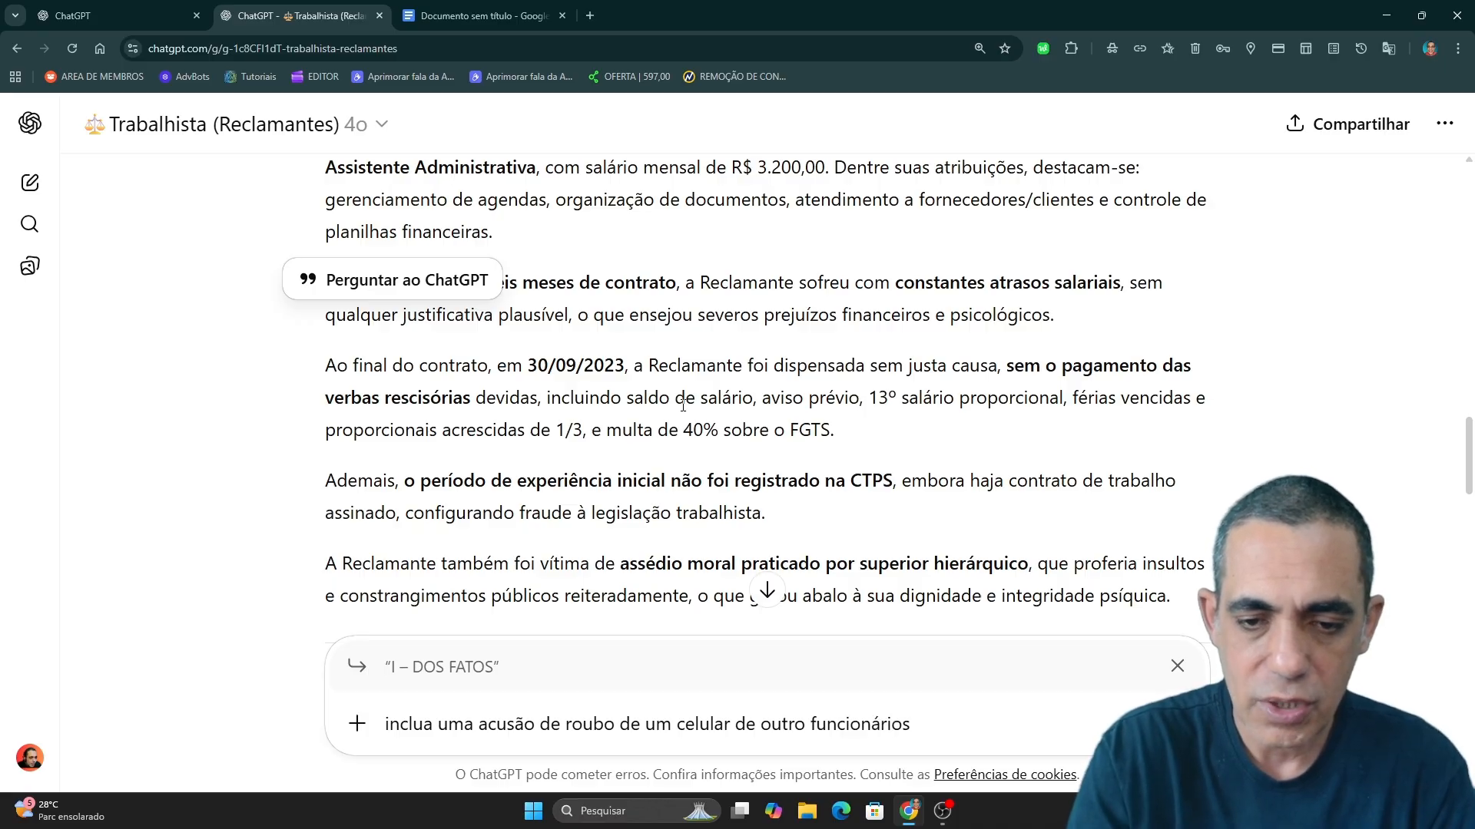
Step: Extend the request with "... reescreva de forma persuasiva com lingualgem formal e juridica"
type("... reess")
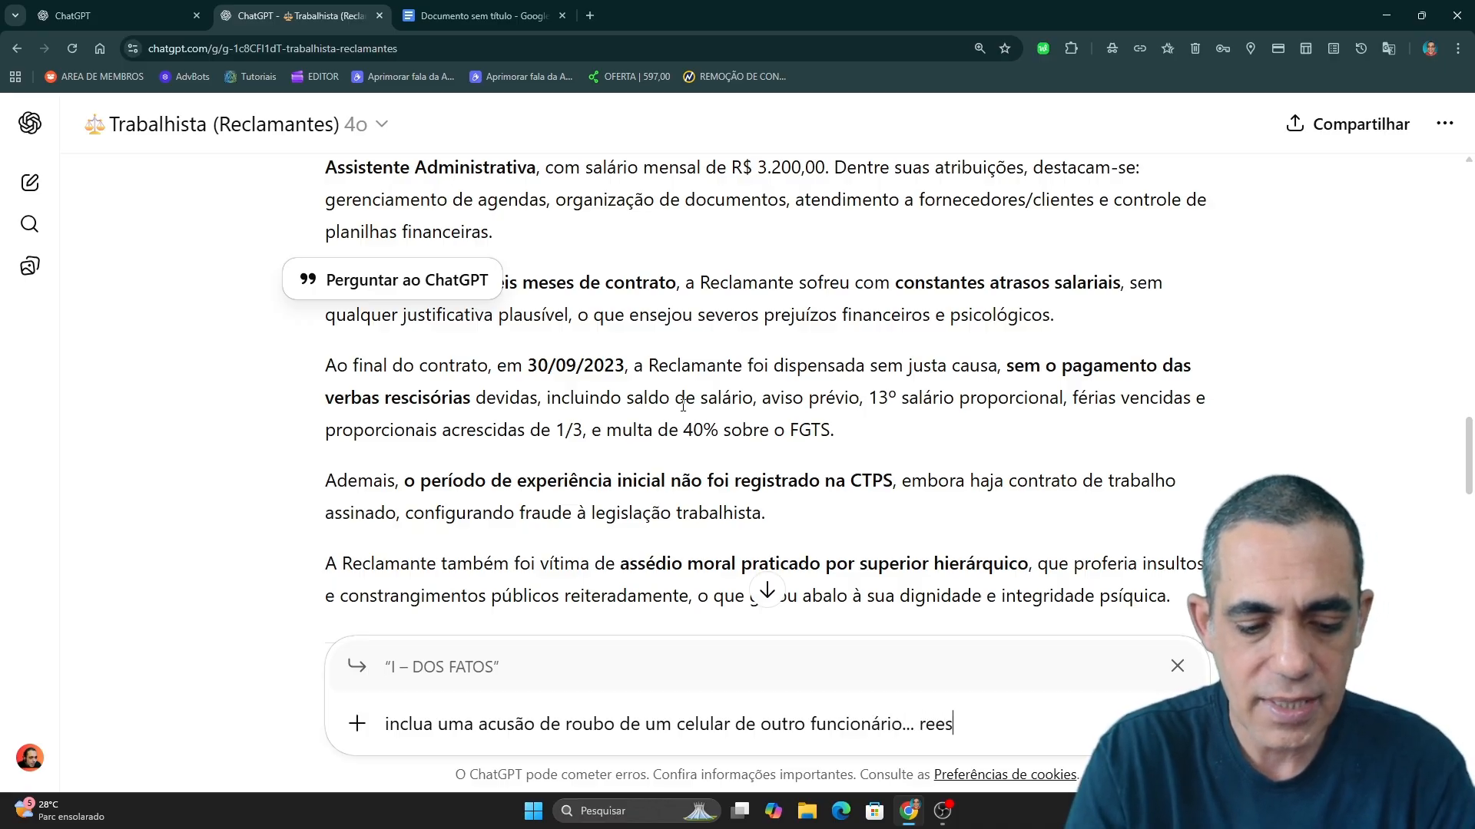
type("creva")
key("BackSpace")
key("BackSpace")
key("BackSpace")
key("BackSpace")
key("BackSpace")
key("BackSpace")
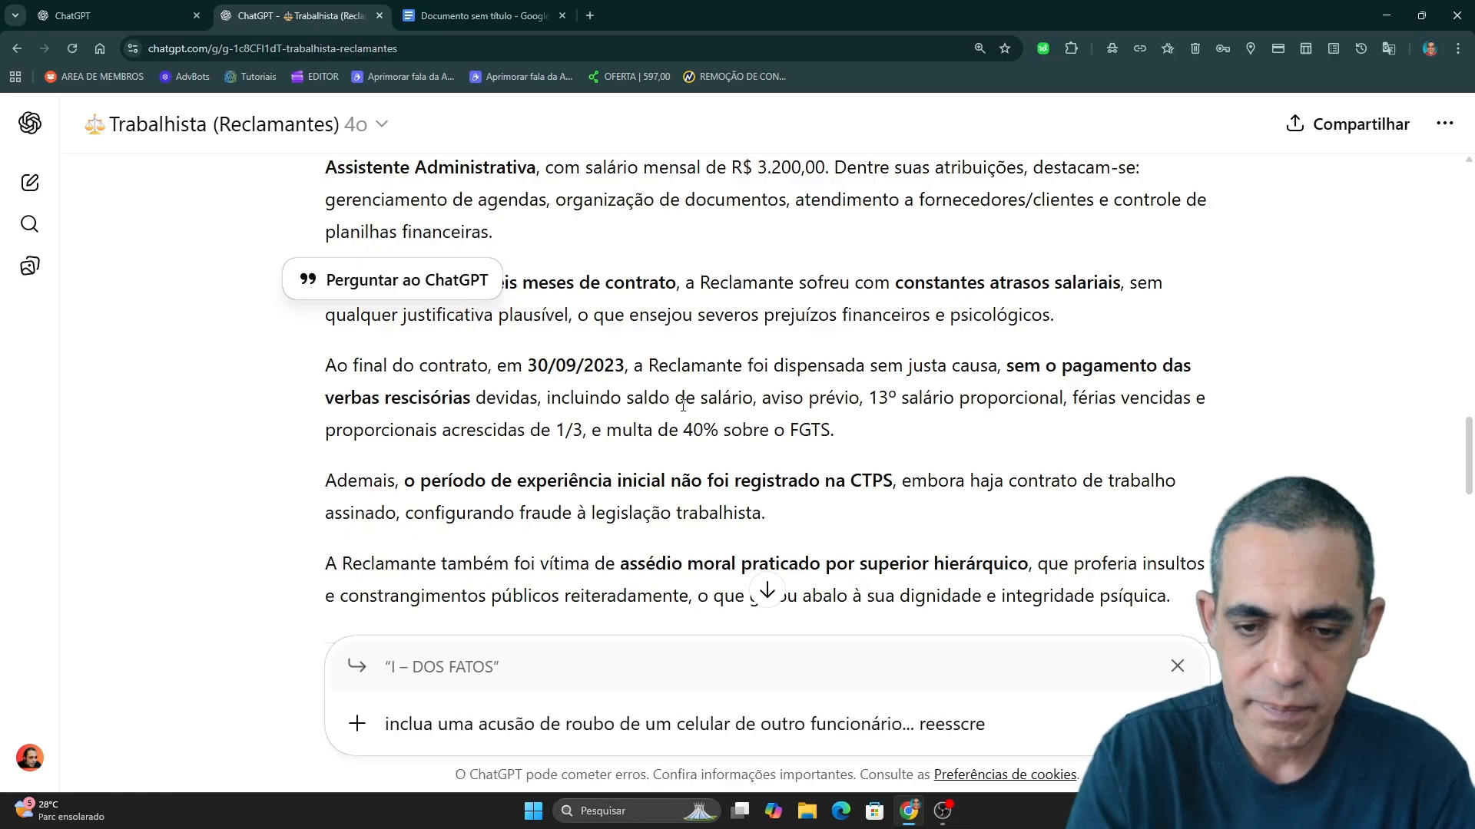
key("BackSpace")
key("BackSpace")
type("es")
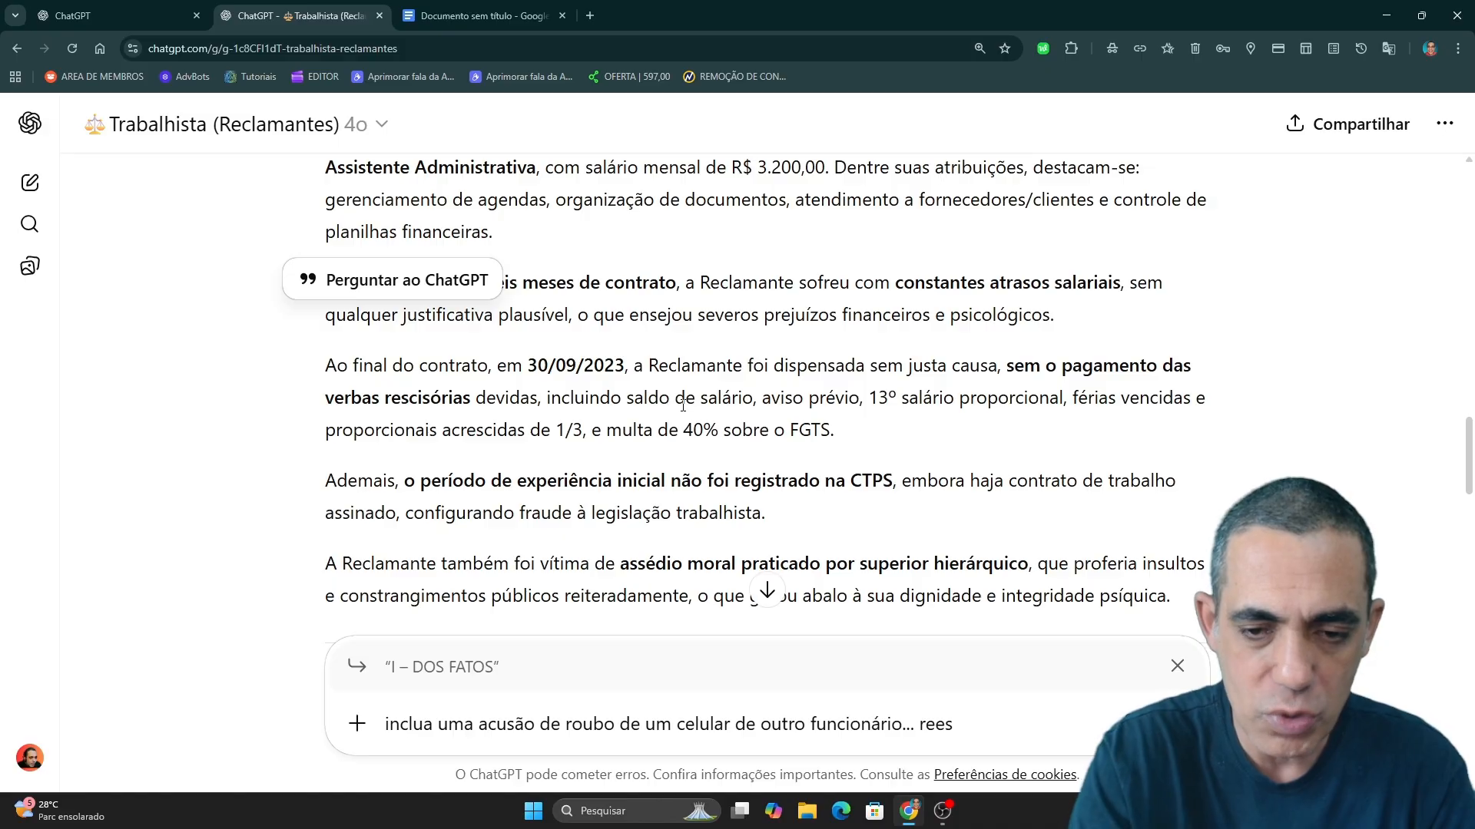
key("BackSpace")
key("BackSpace")
type("es")
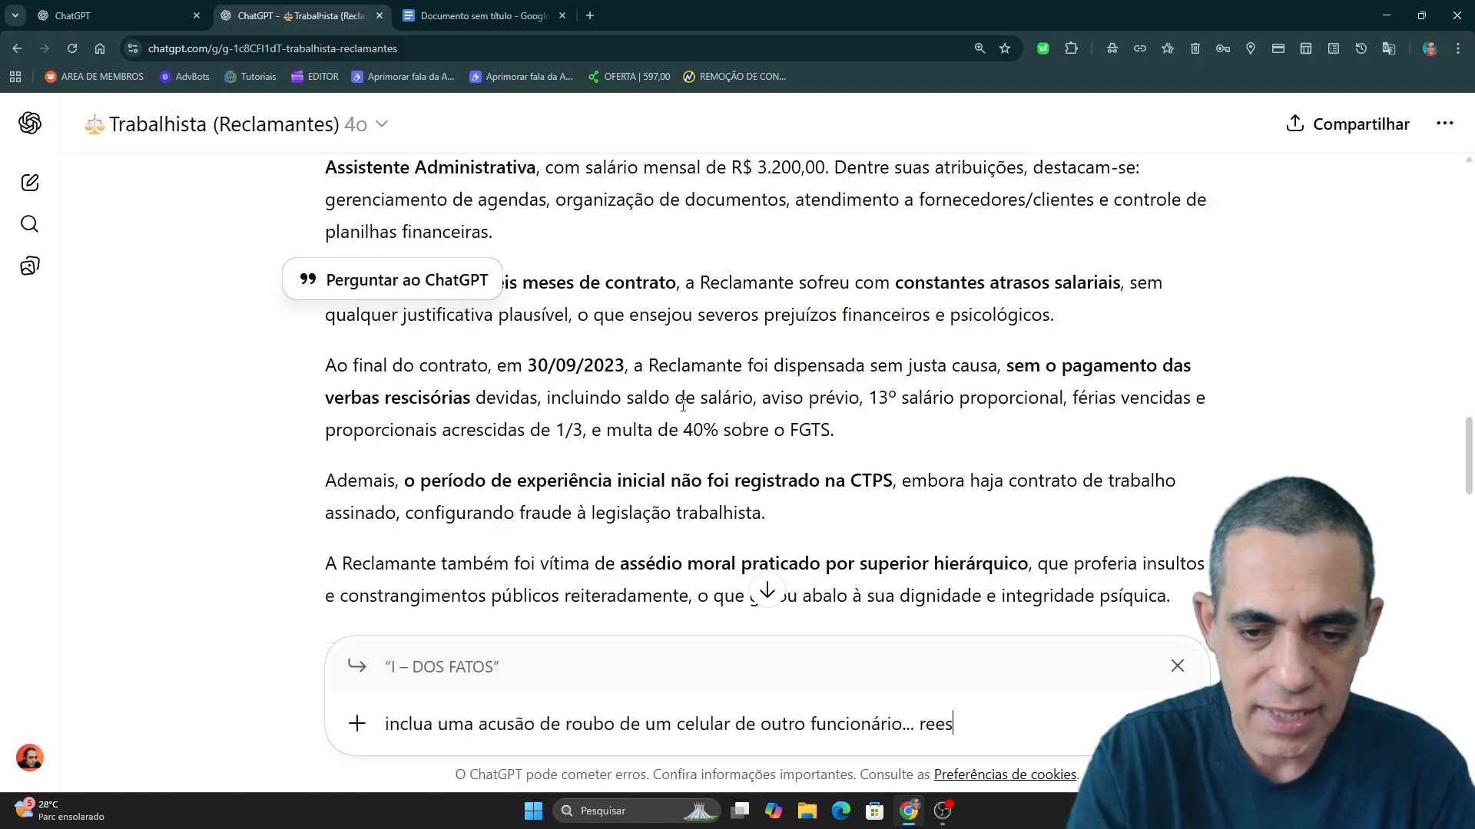
key("BackSpace")
key("BackSpace")
type("escre")
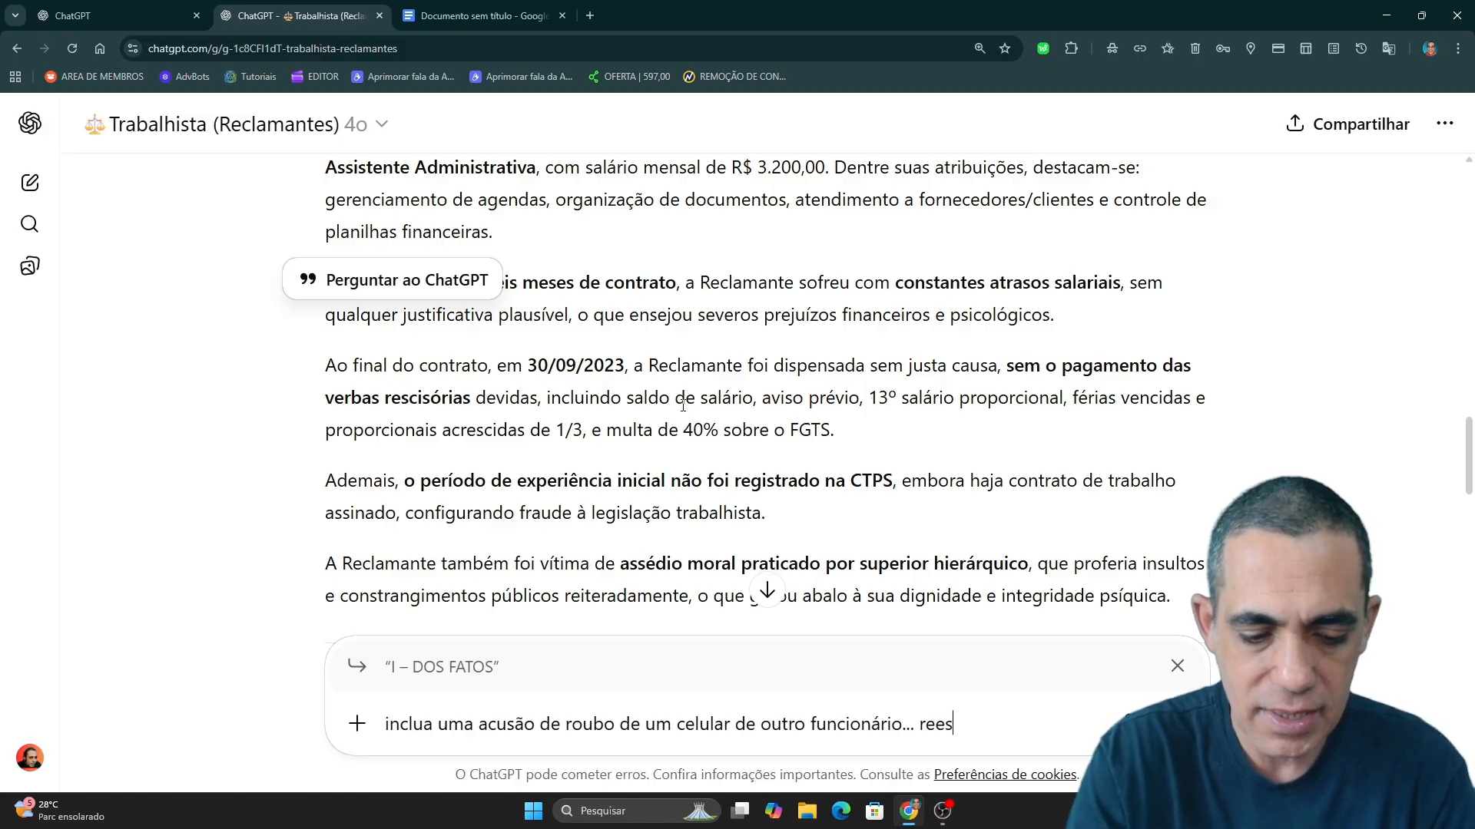
type("va d")
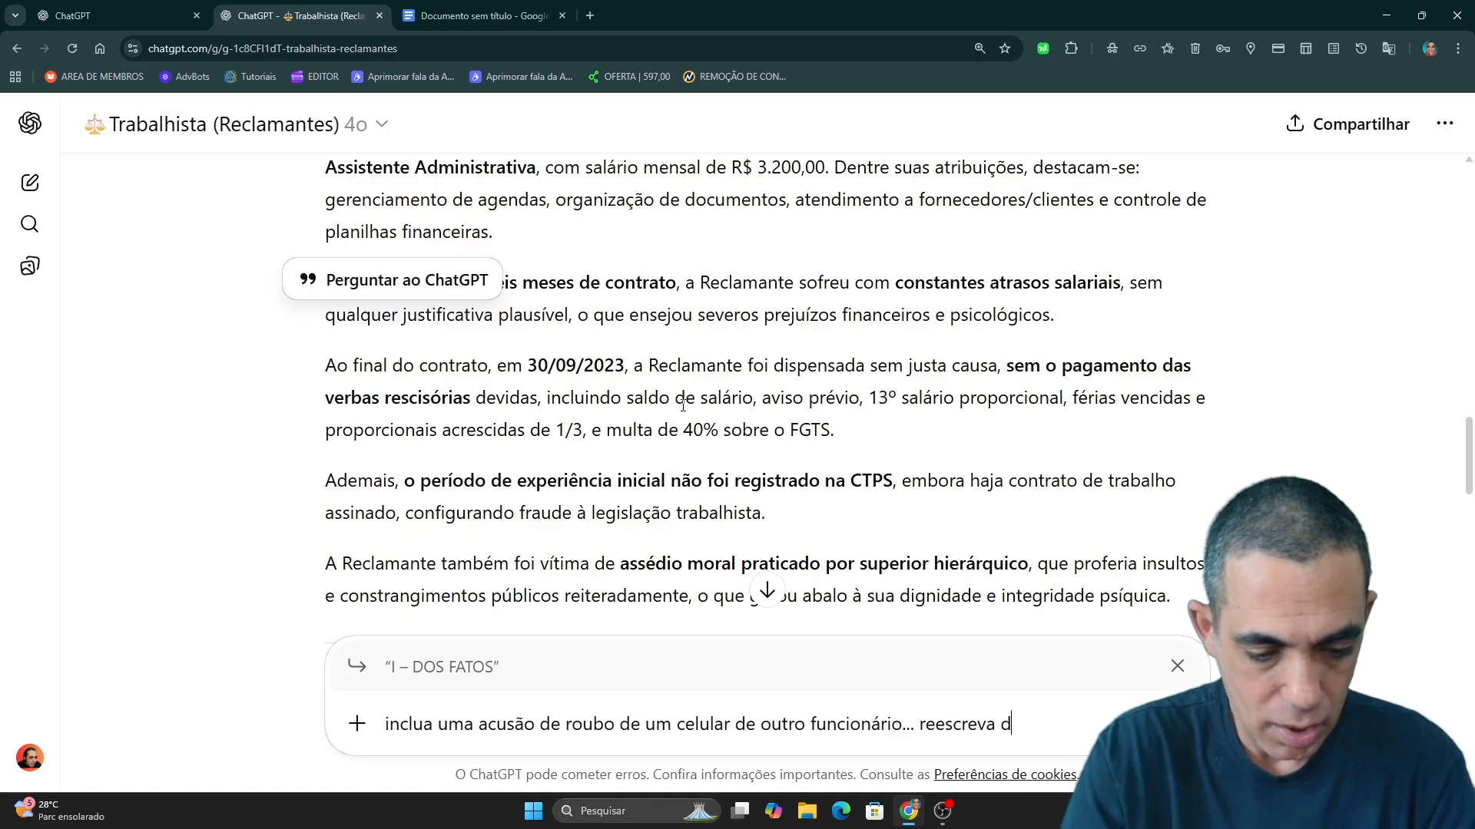
type("e forma persua")
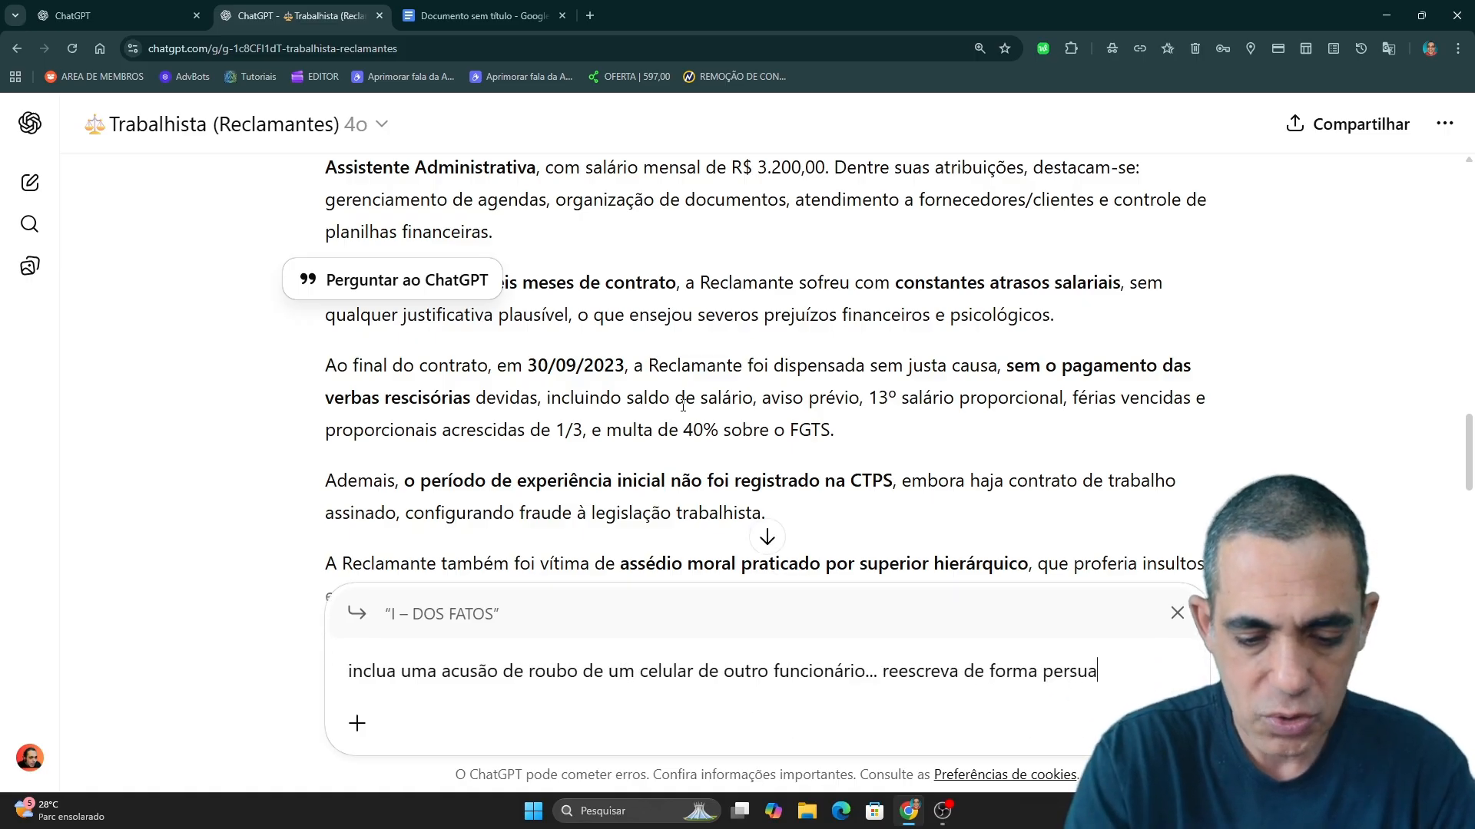
type("siva com")
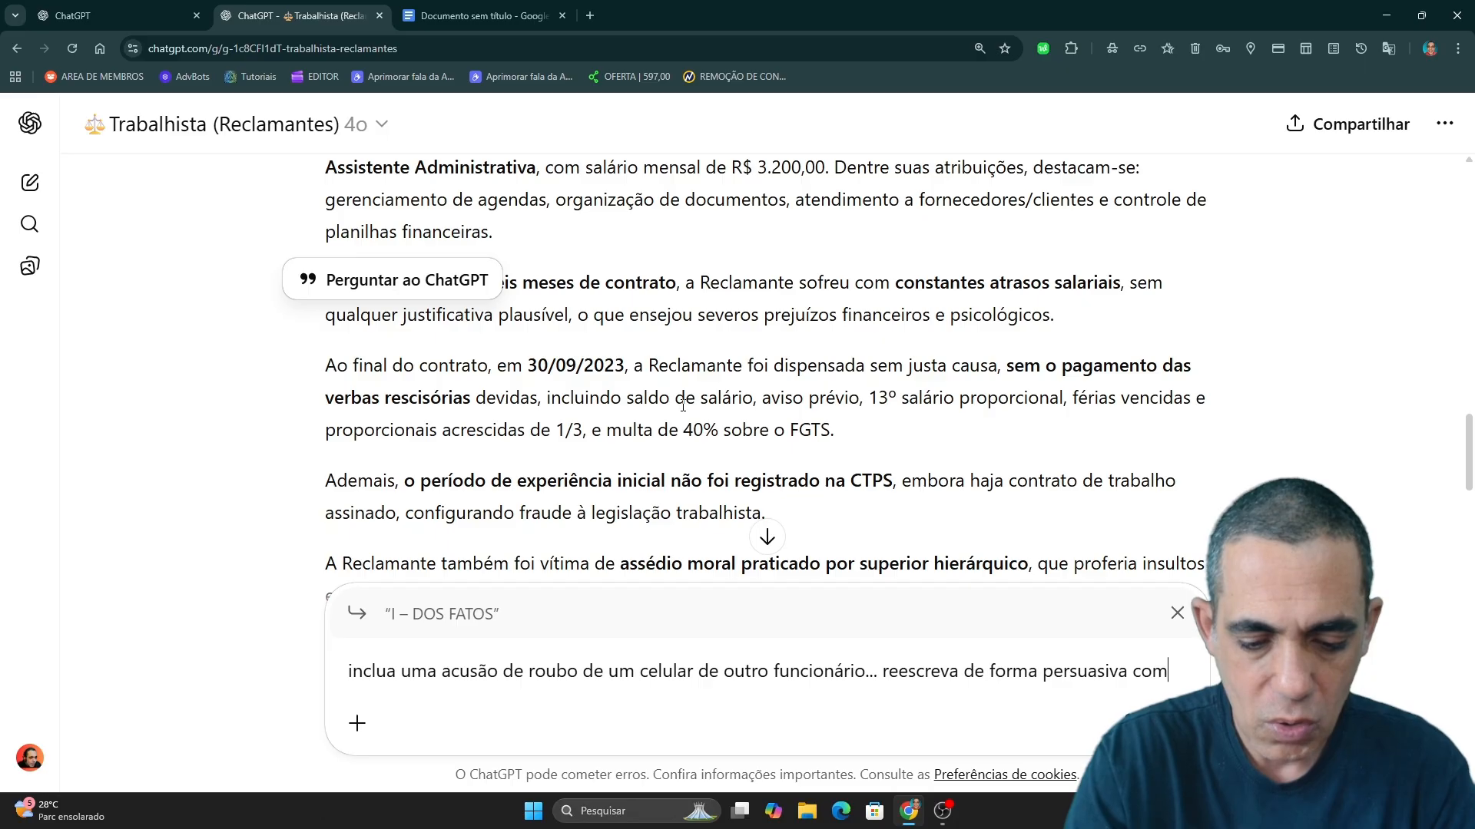
type(" lingualgem ")
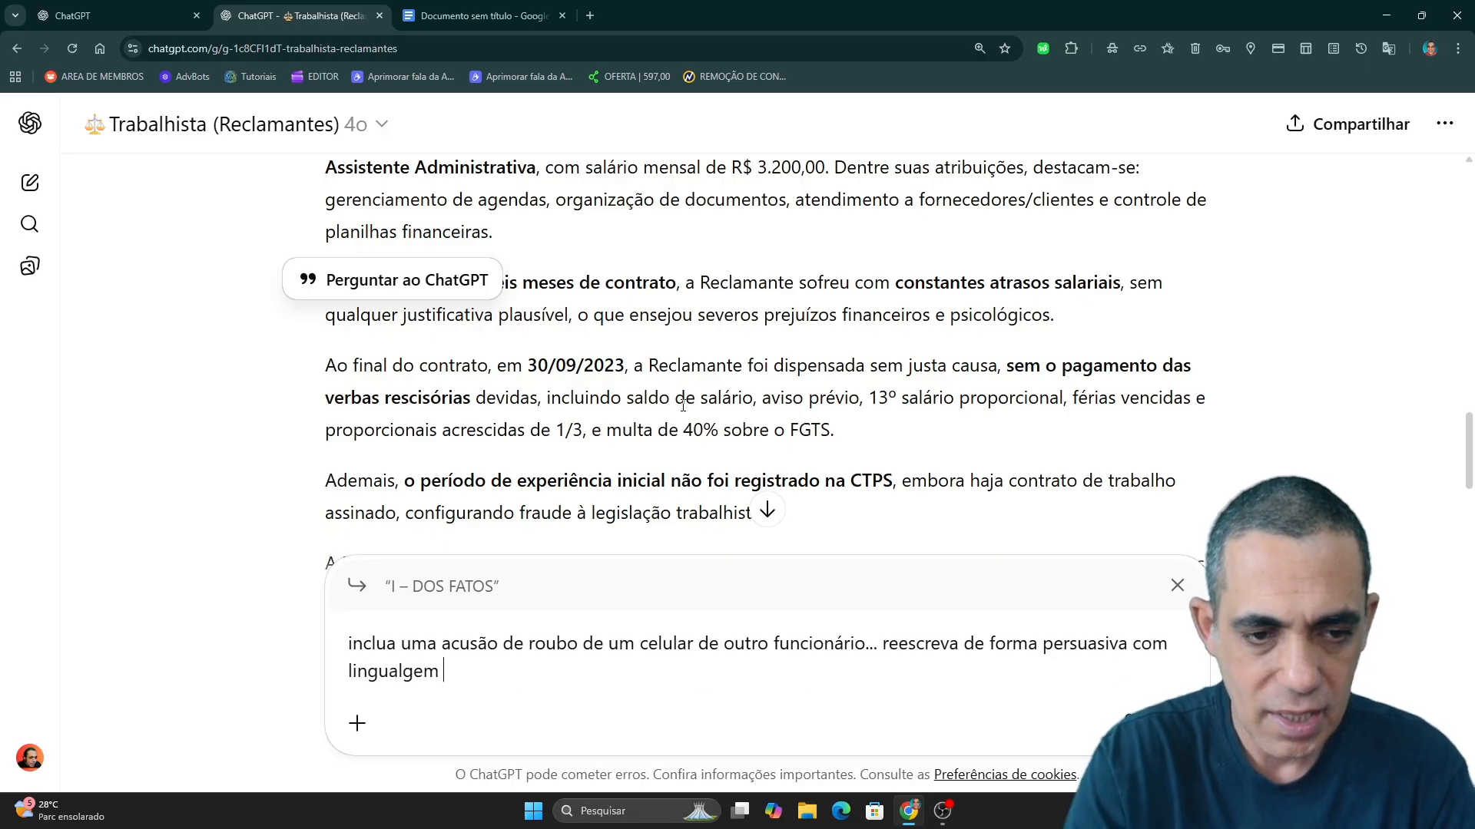
type("formal")
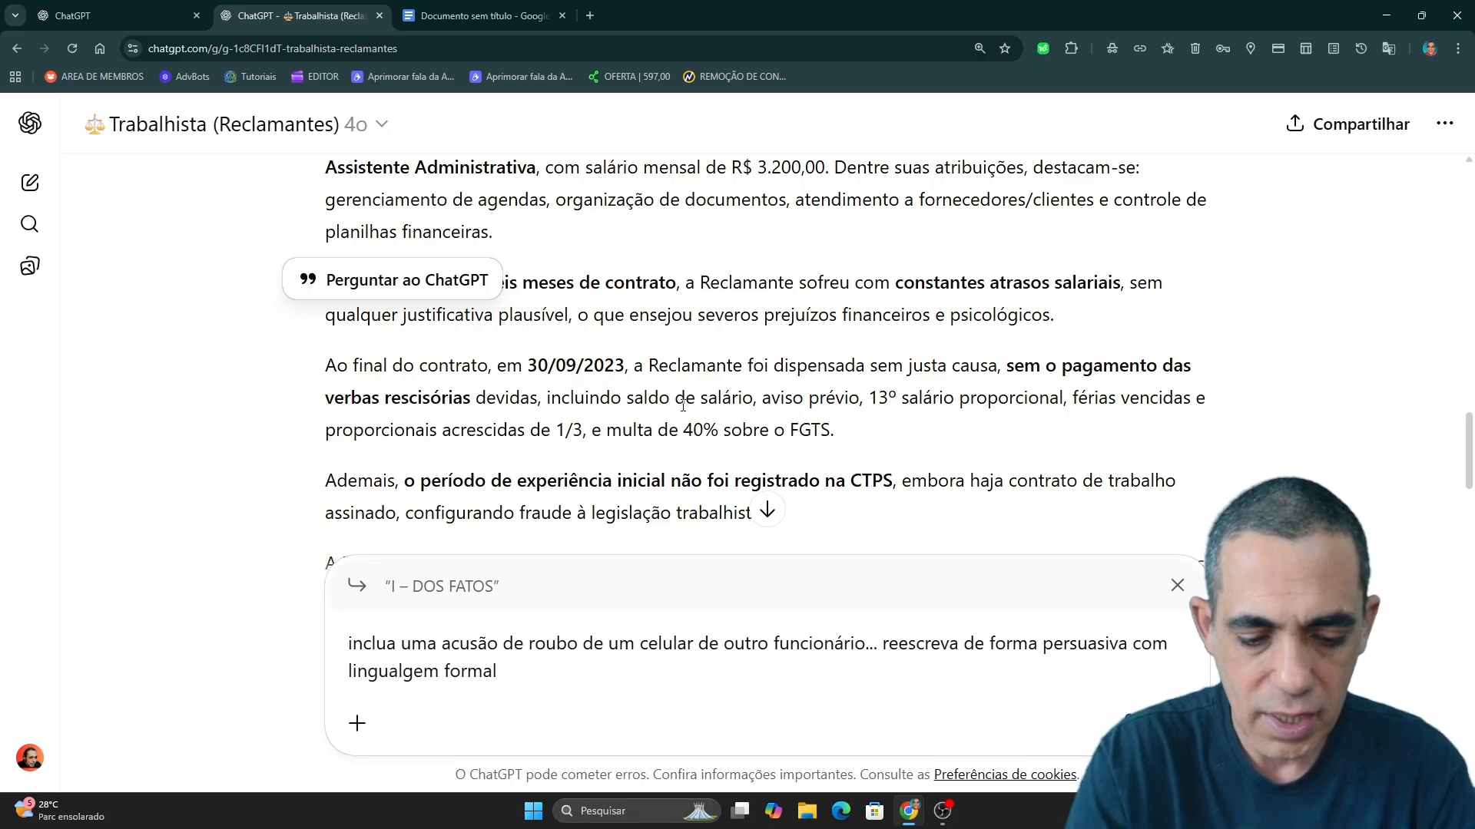
type(" e juridica di")
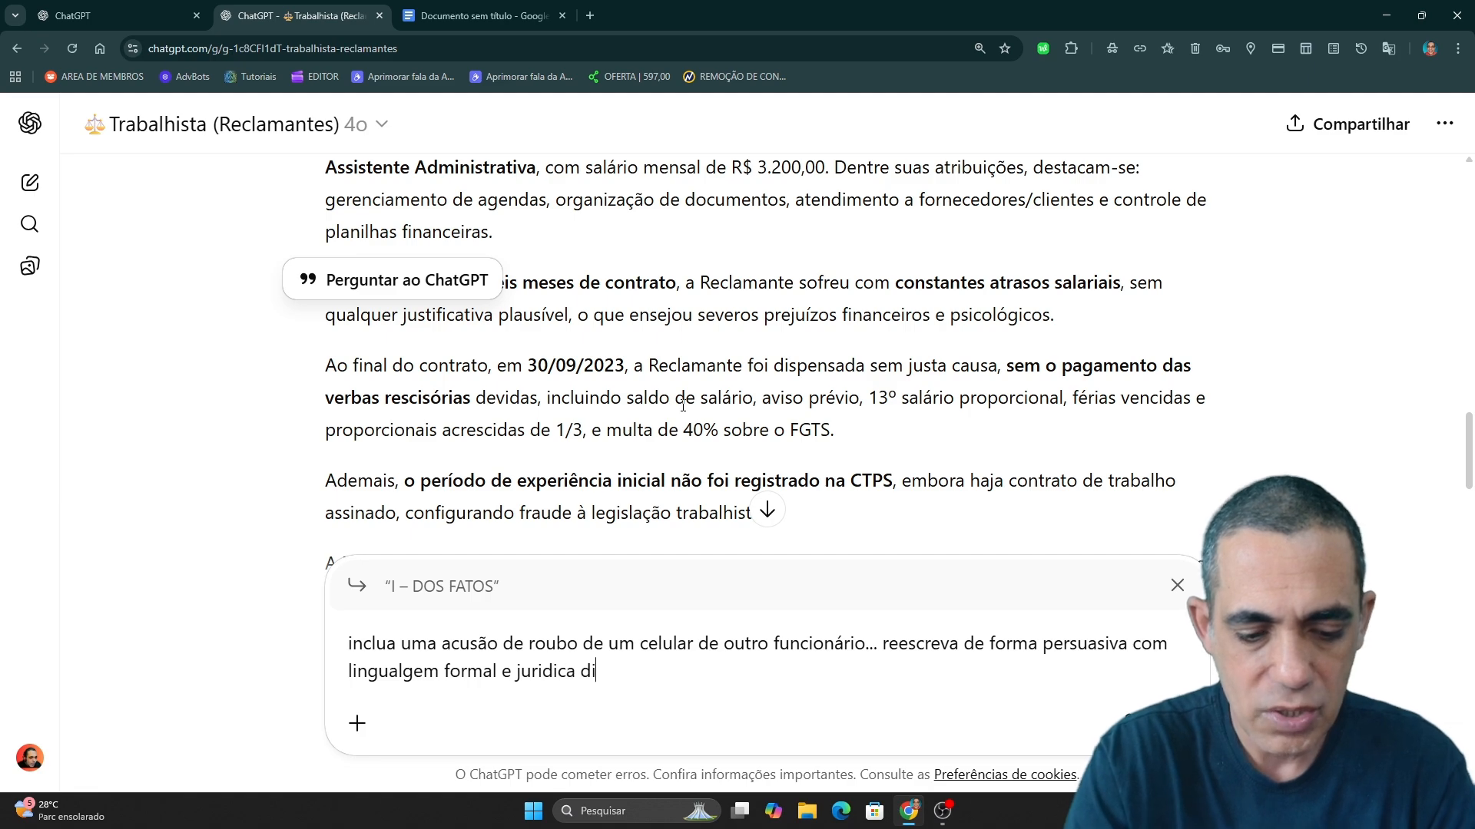
Step: Finish the request with "direcionada ao juiz do trabalho em com mo minimo 700 palavras" and send it
type("recionada ao ")
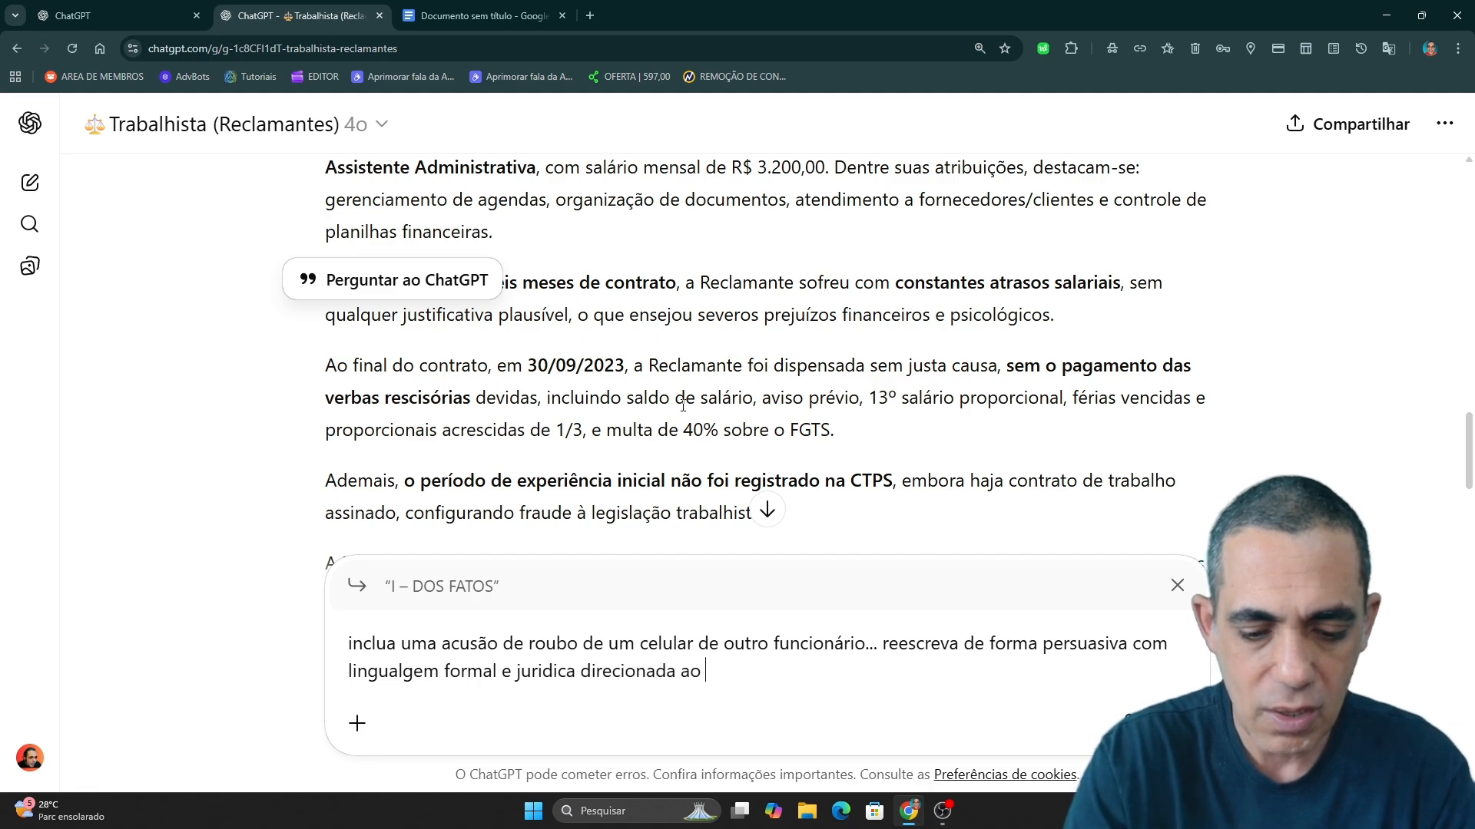
type("juiz do tra")
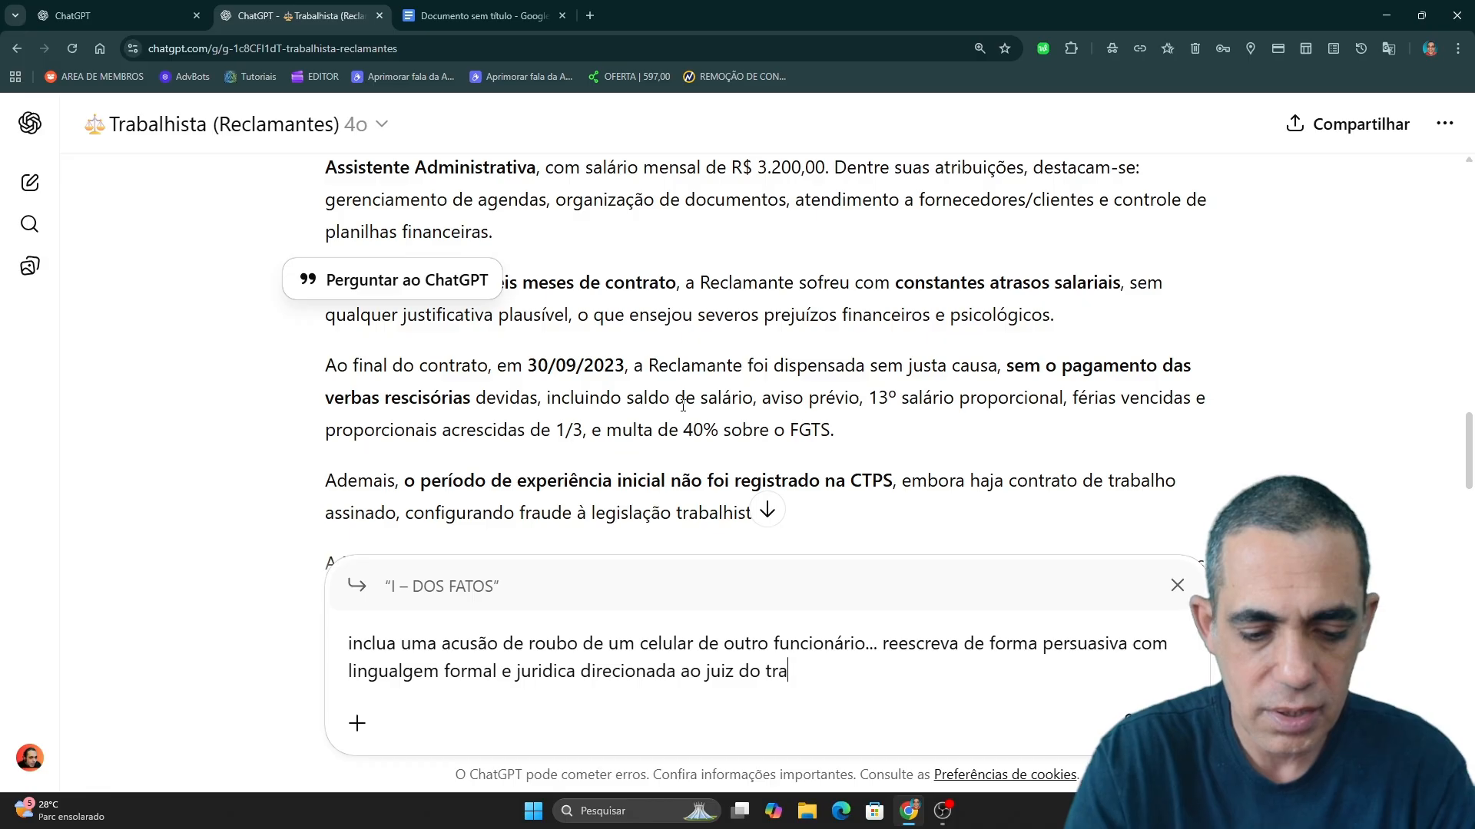
type("bagd")
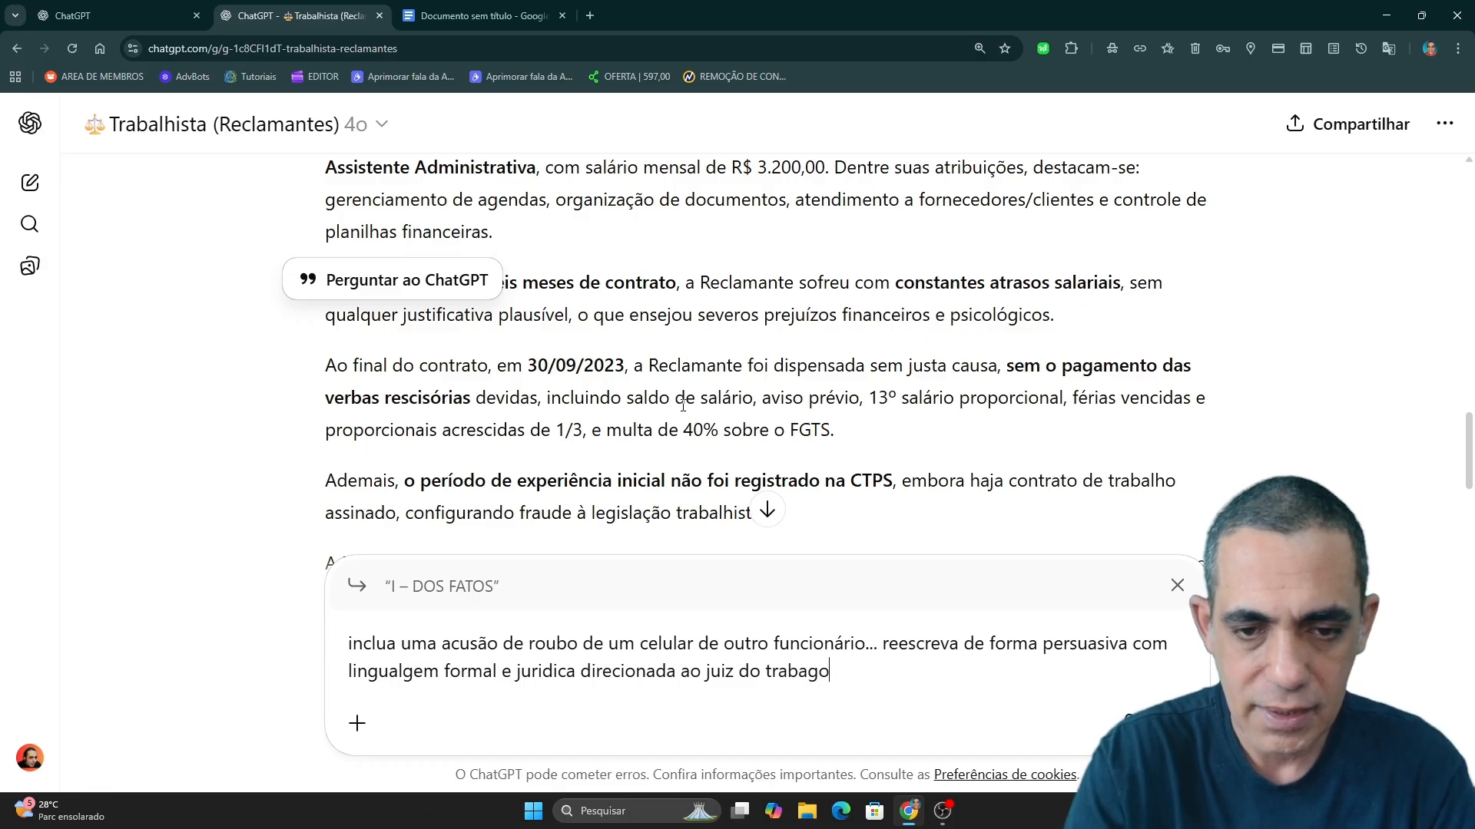
key("BackSpace")
key("BackSpace")
type("lh")
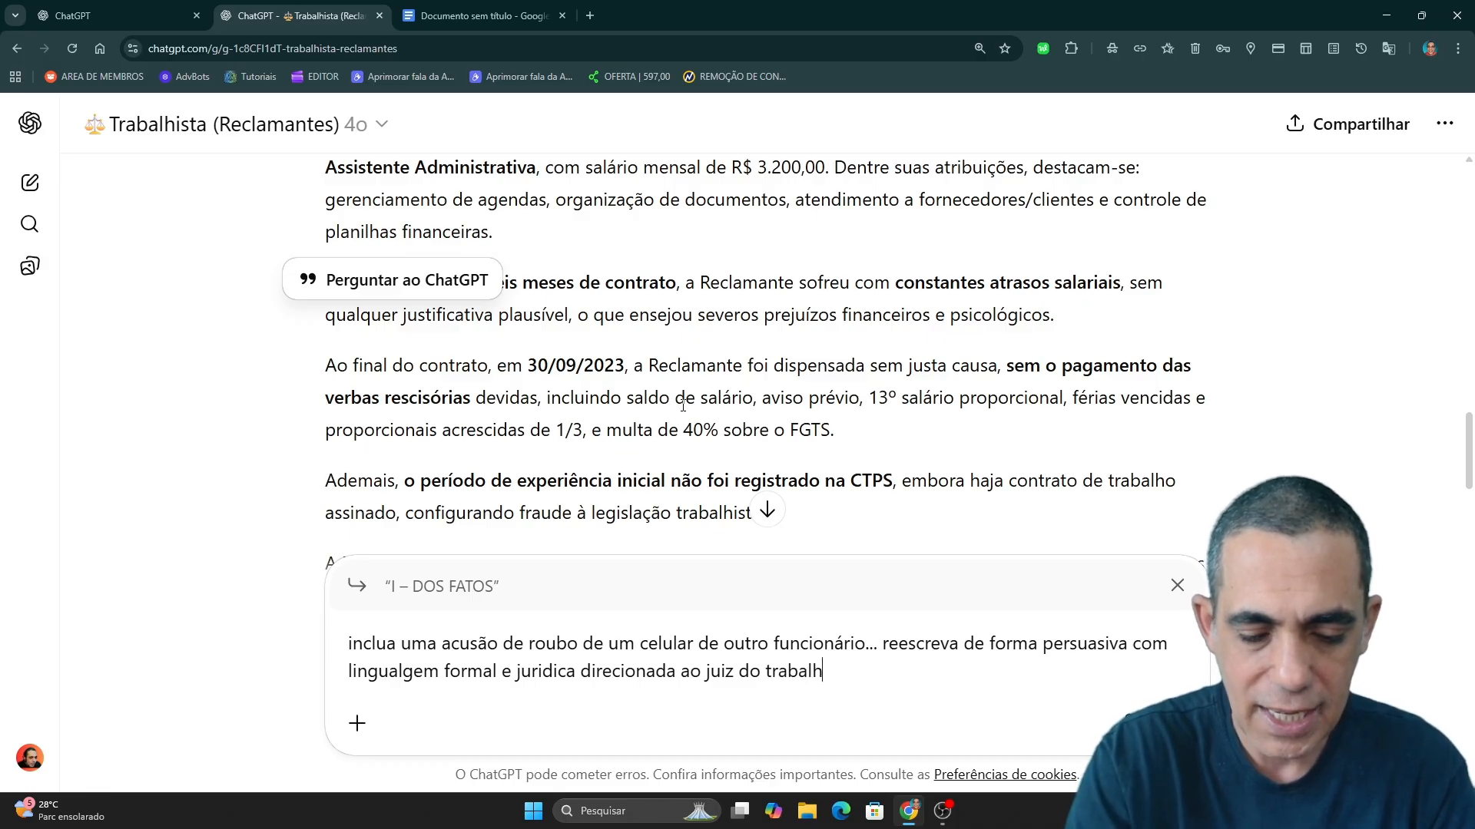
type("o em com mo ")
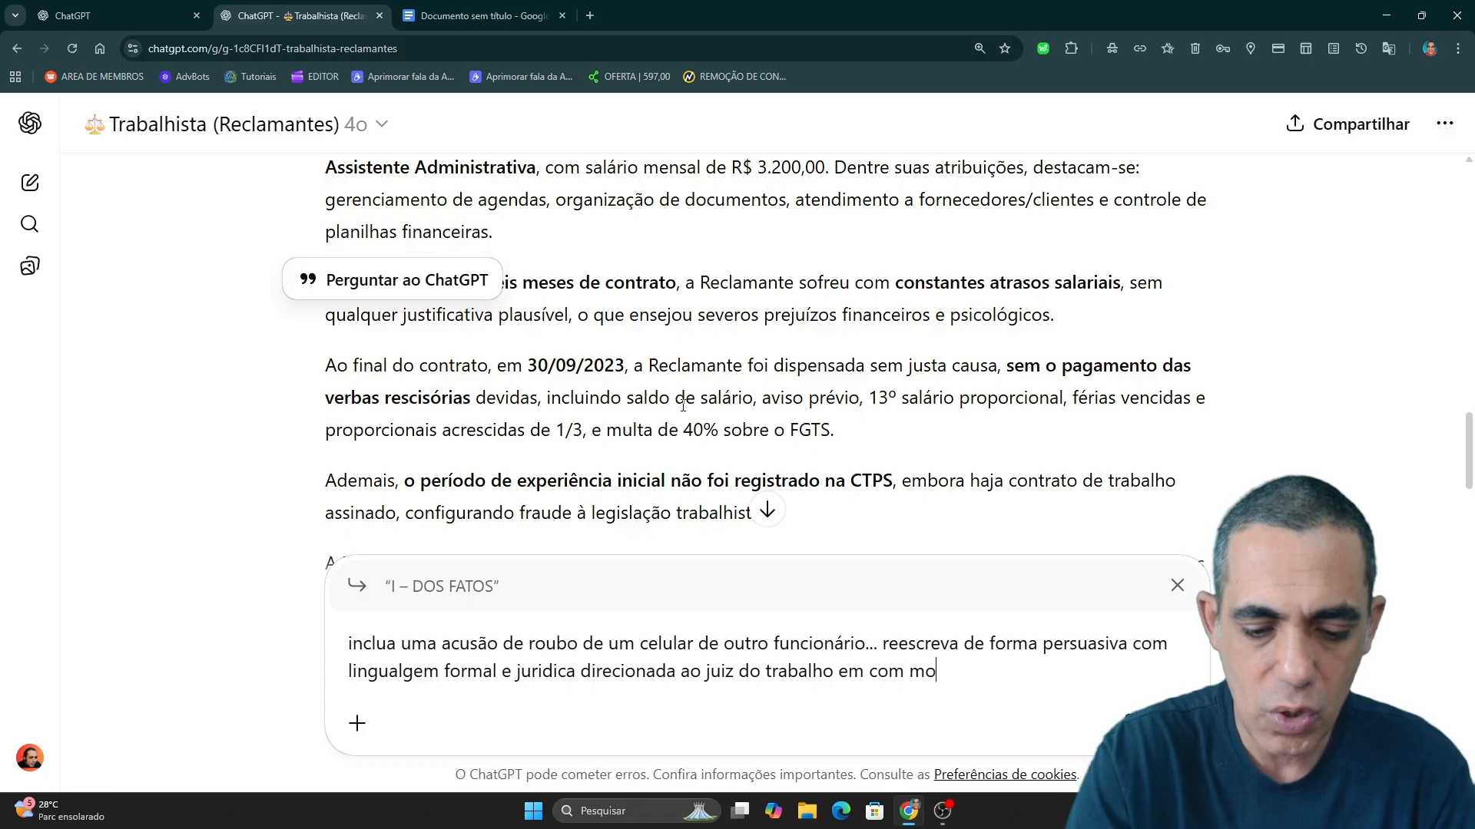
type("minimo")
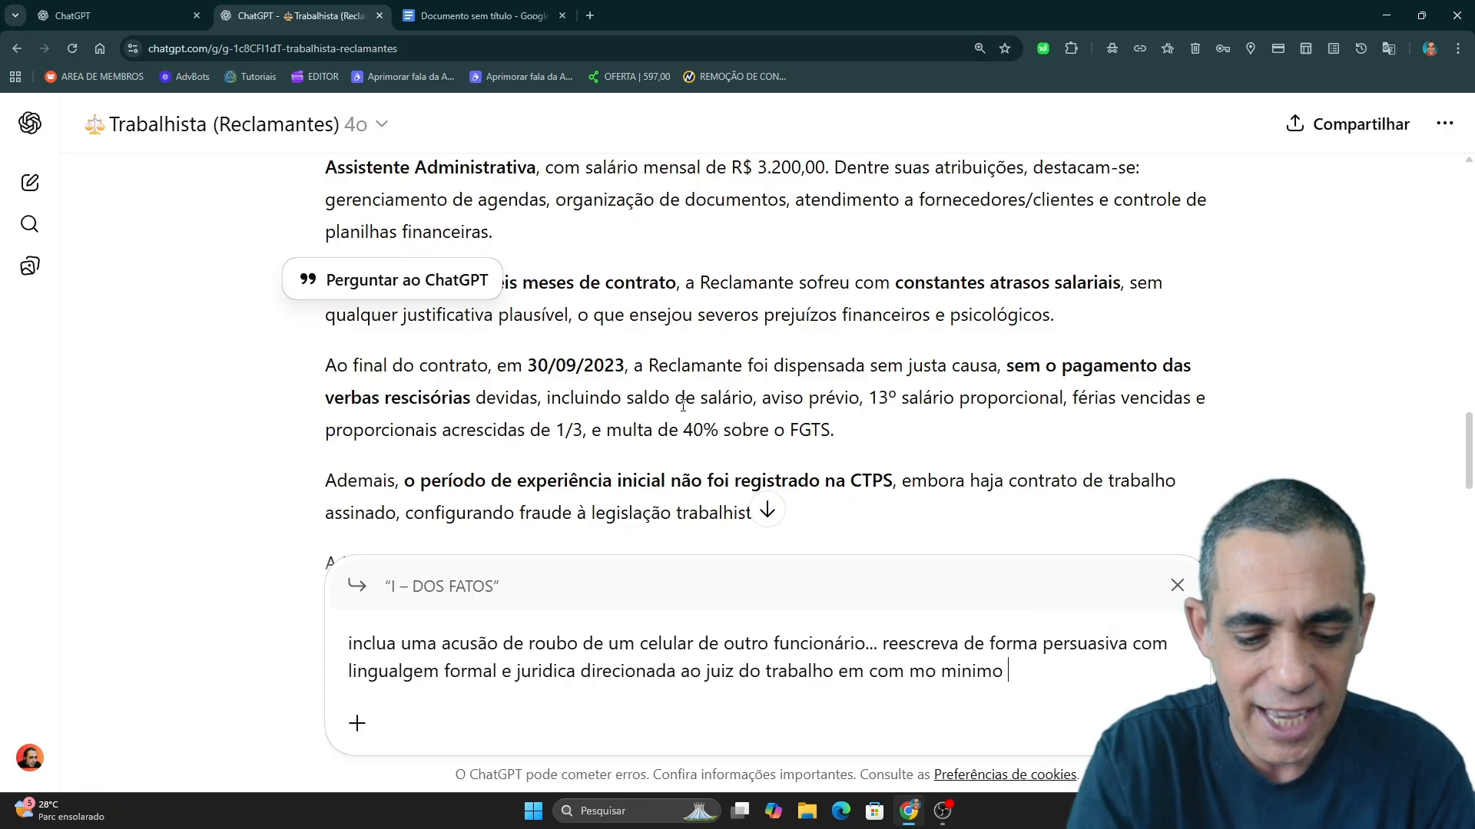
type(" co")
key("BackSpace")
key("BackSpace")
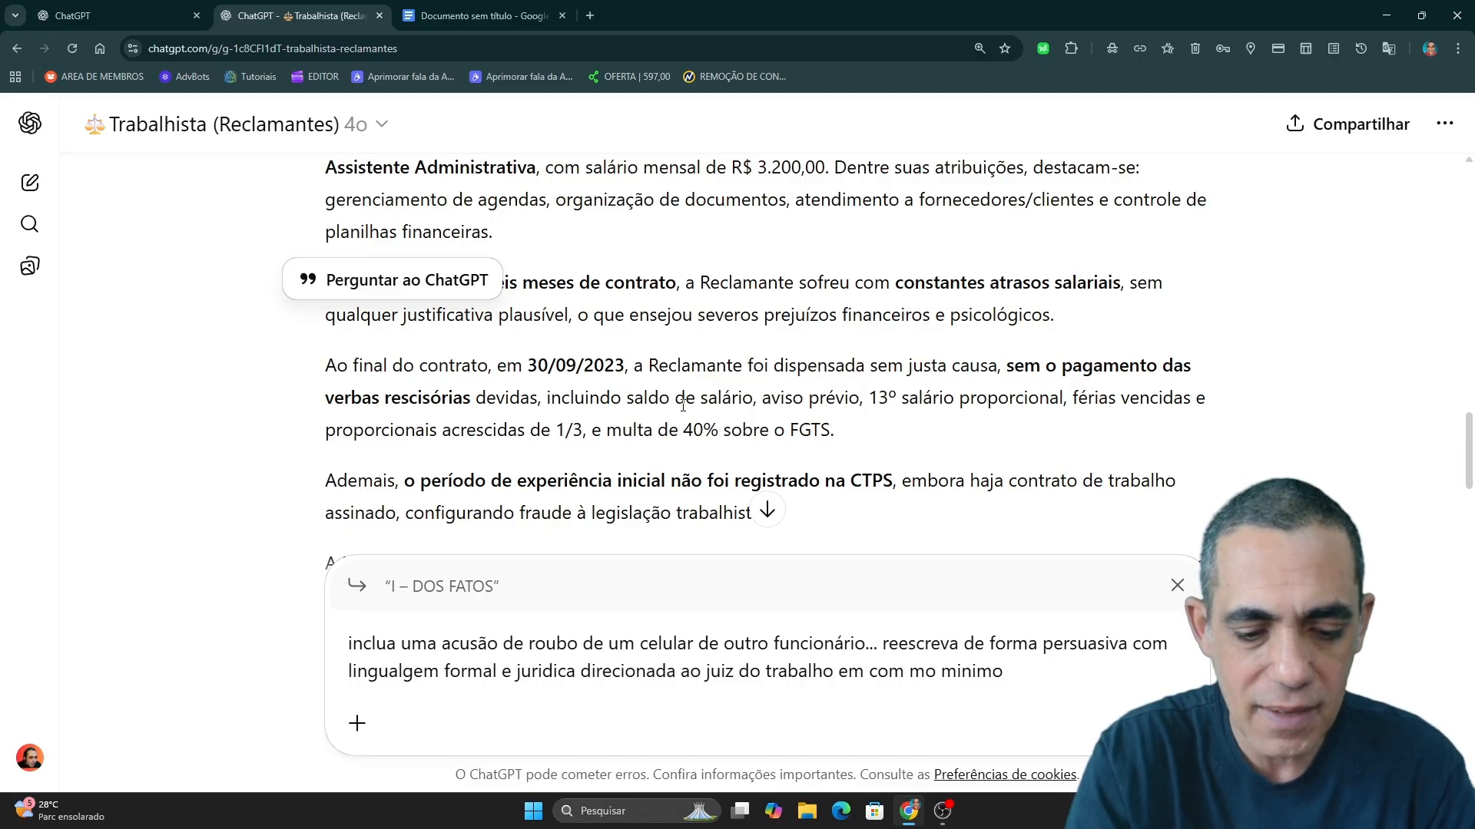
type("700 palavras")
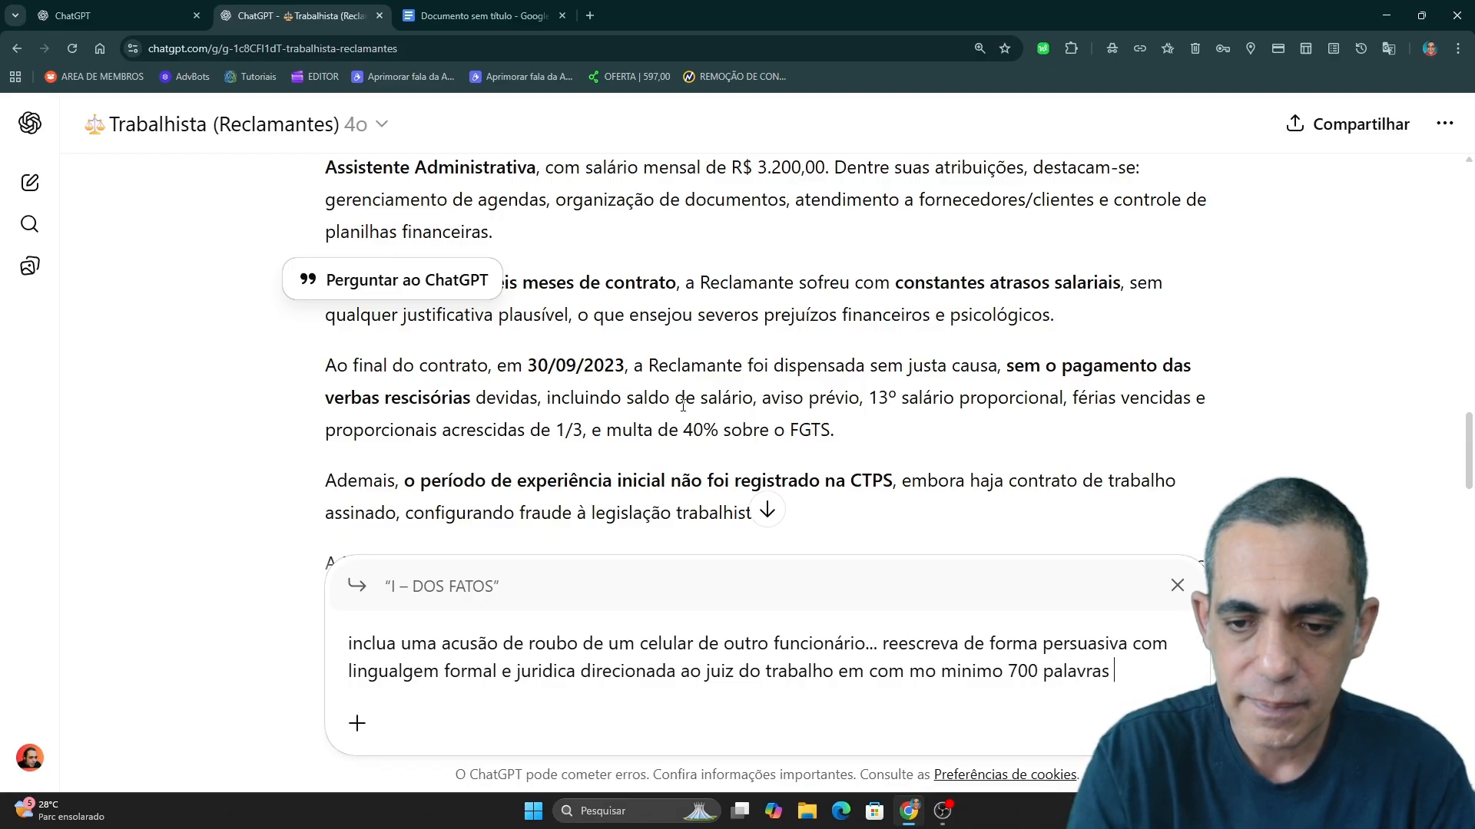
key("Return")
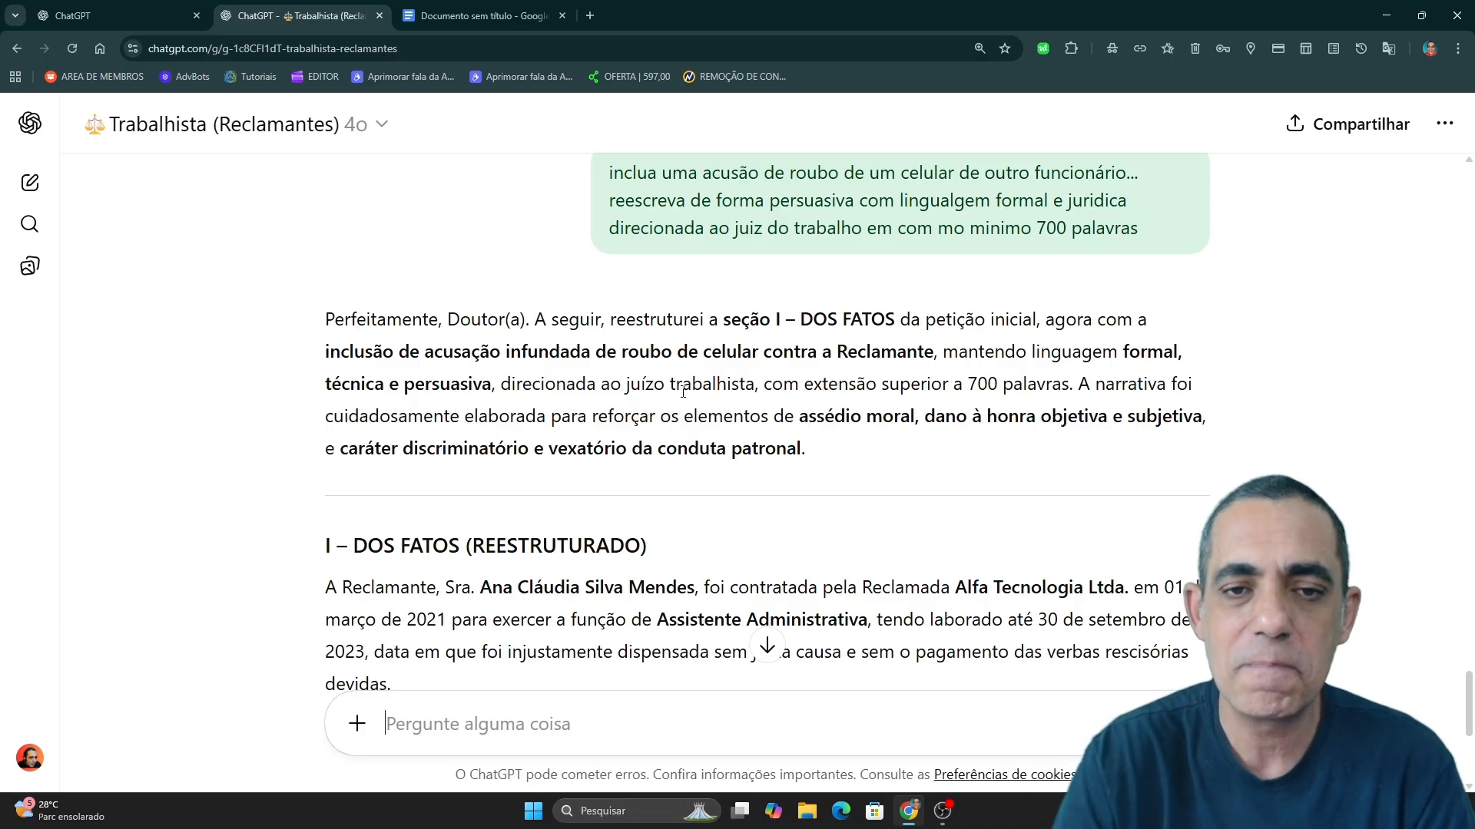
Step: Read the rewritten "I – DOS FATOS (REESTRUTURADO)" section from the sent request through the closing question
scroll(864, 364, "up", 3)
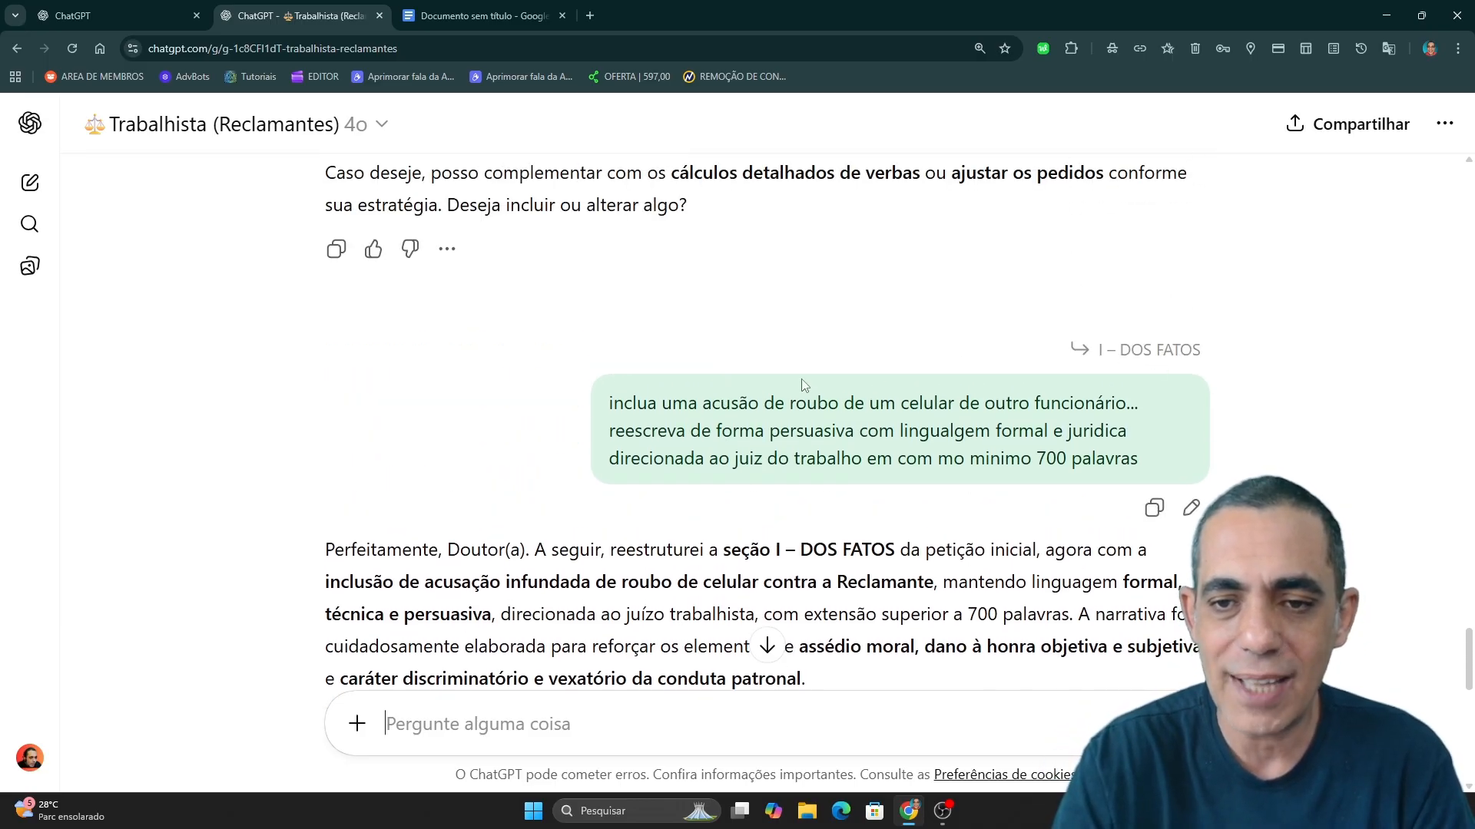
scroll(809, 388, "down", 4)
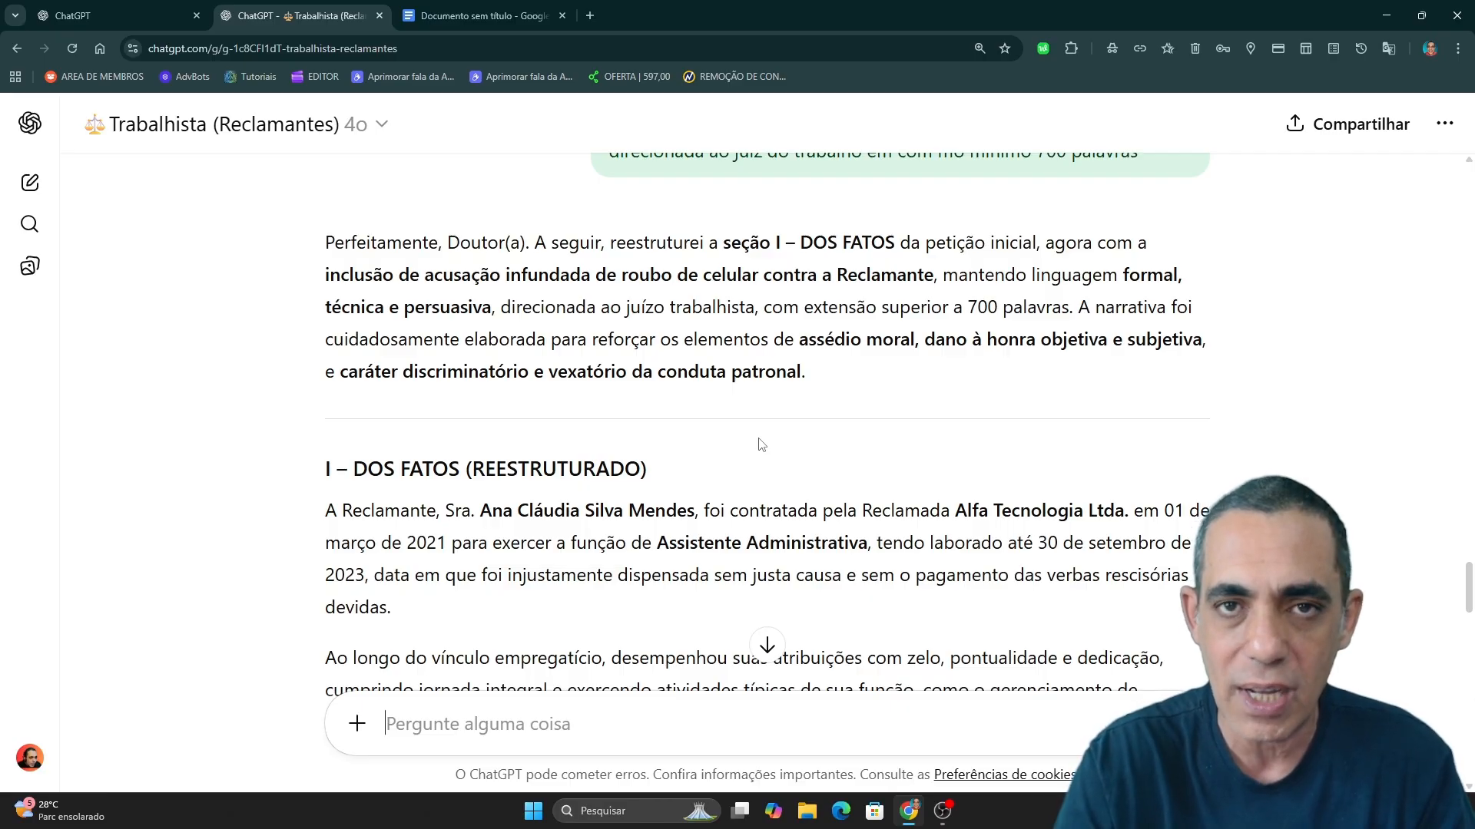
scroll(762, 445, "down", 4)
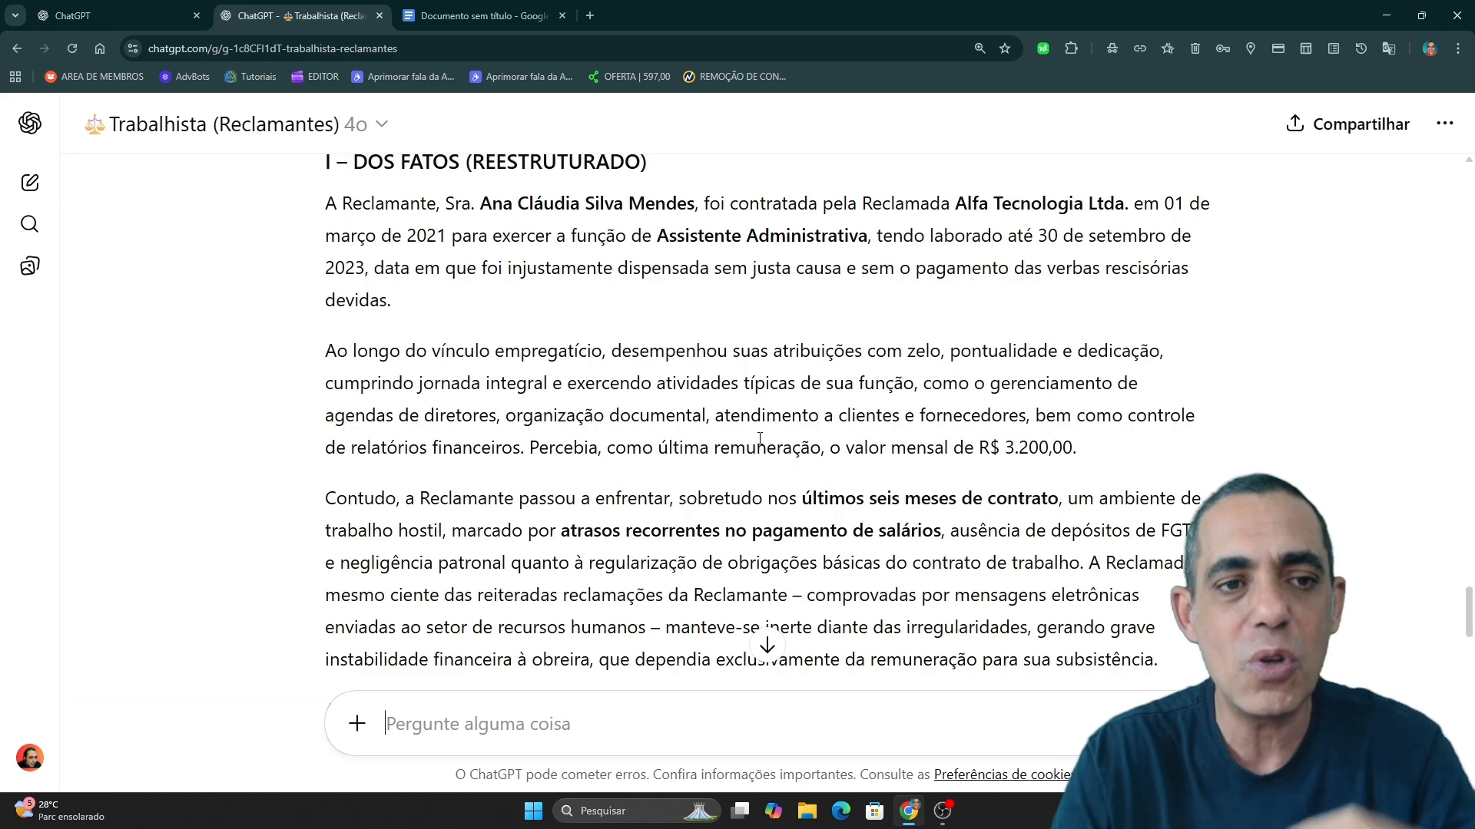
scroll(759, 439, "up", 2)
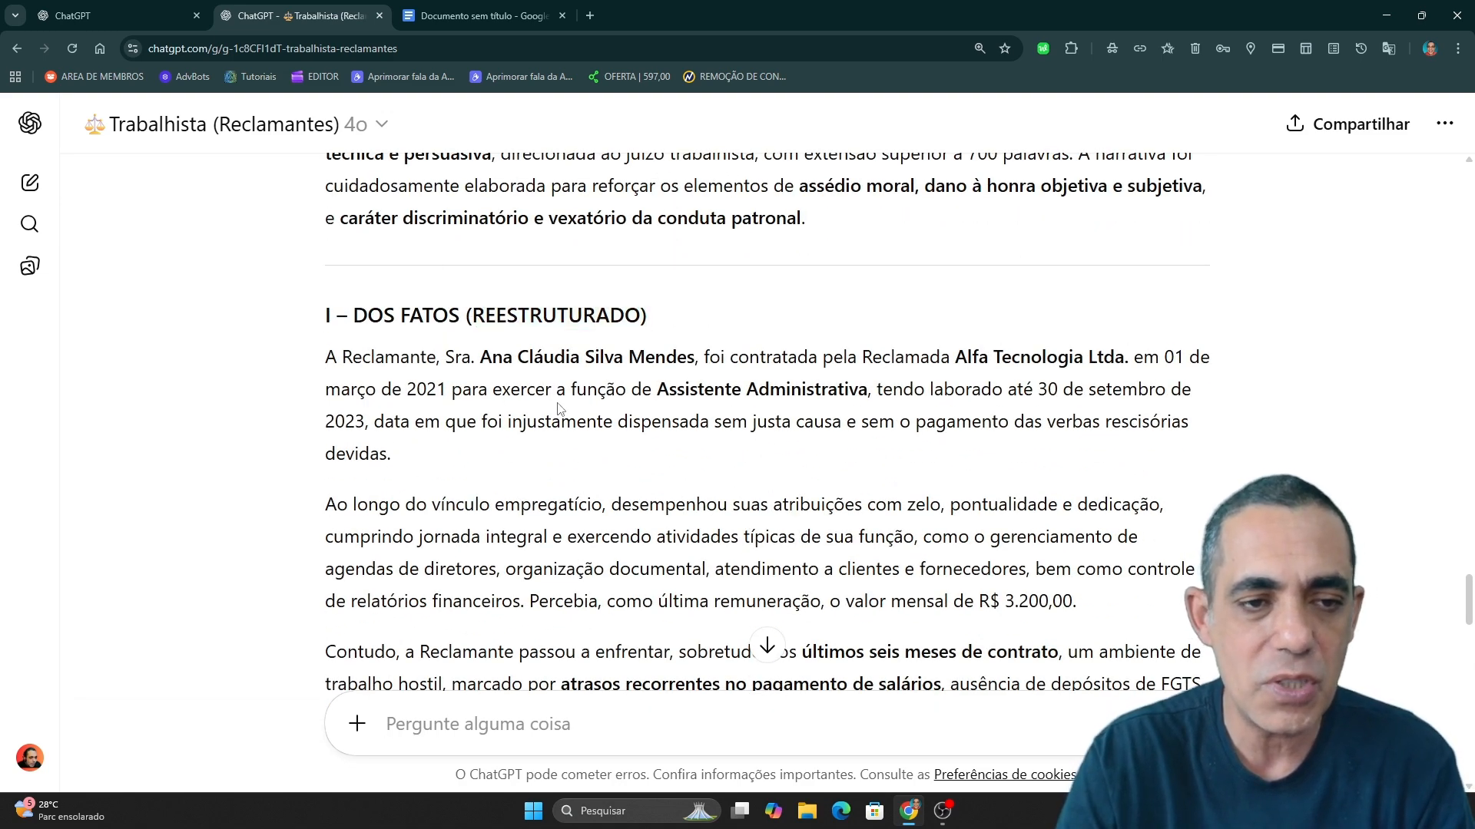
scroll(558, 408, "down", 13)
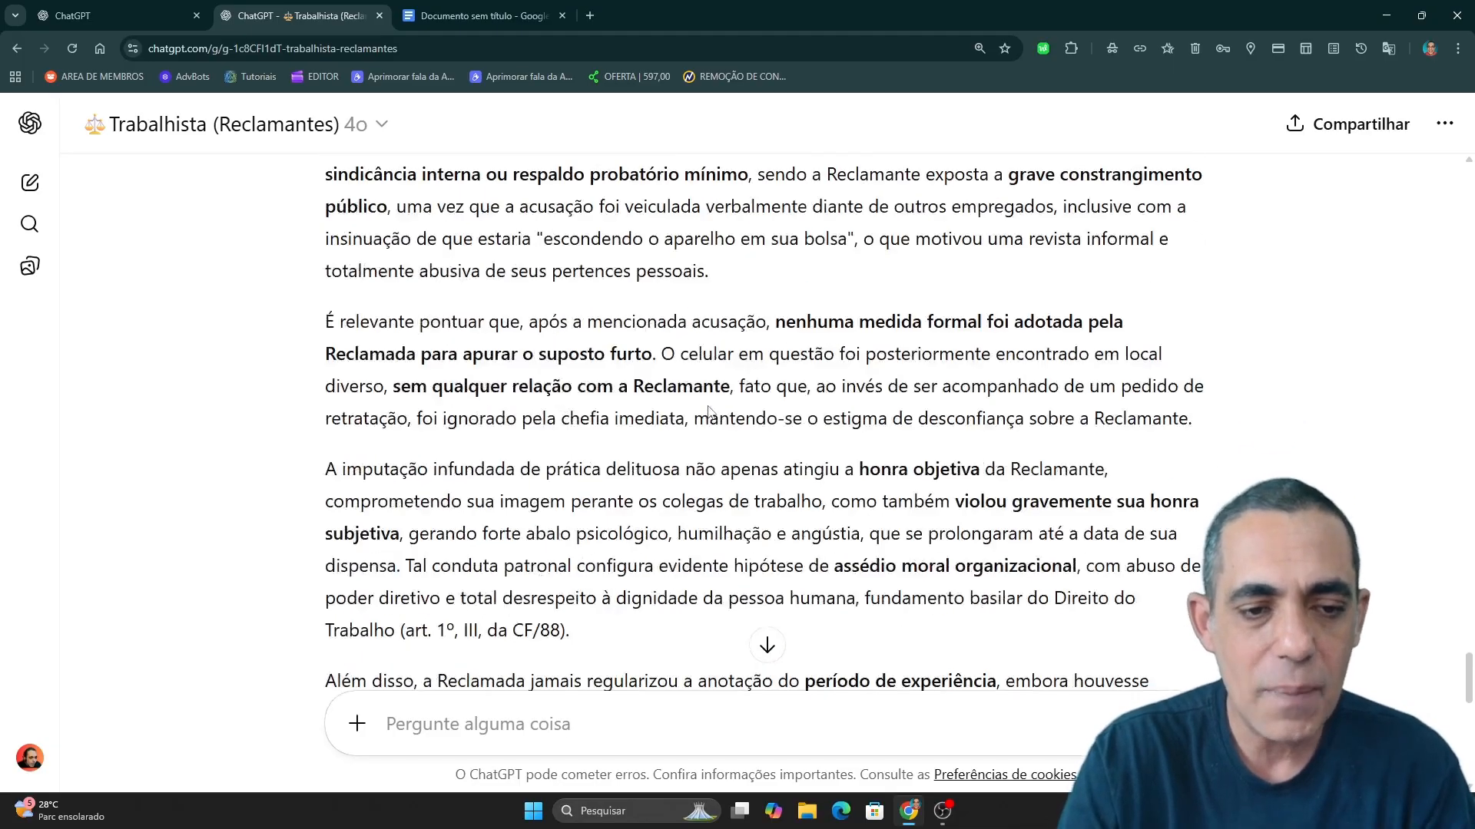
scroll(708, 412, "down", 12)
key("ctrl+0")
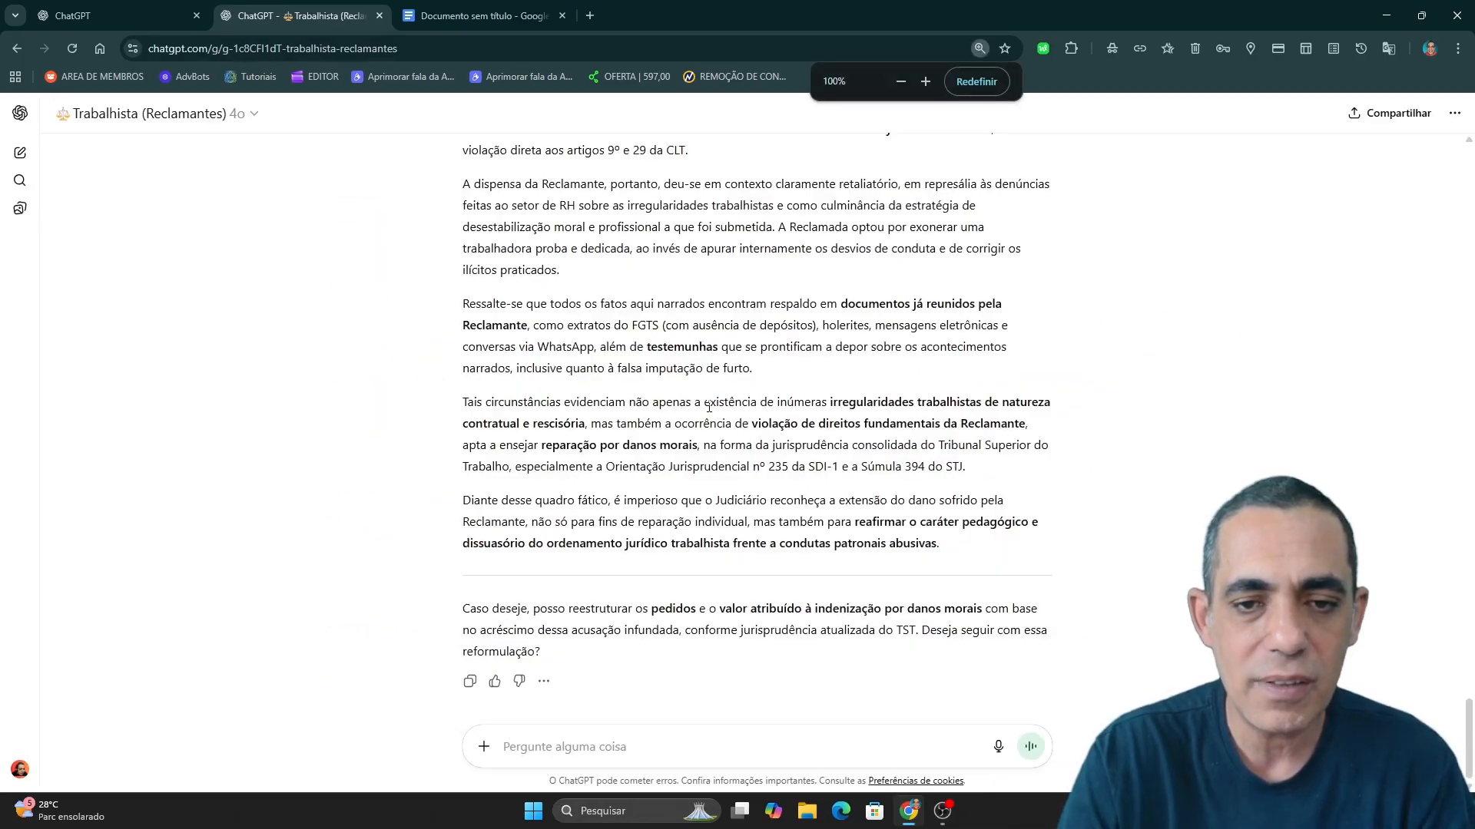
Step: Enlarge the ChatGPT page to 150% and read the rewritten facts section, focusing on the false cellphone-theft accusation and the paragraphs that follow it
scroll(708, 407, "up", 6)
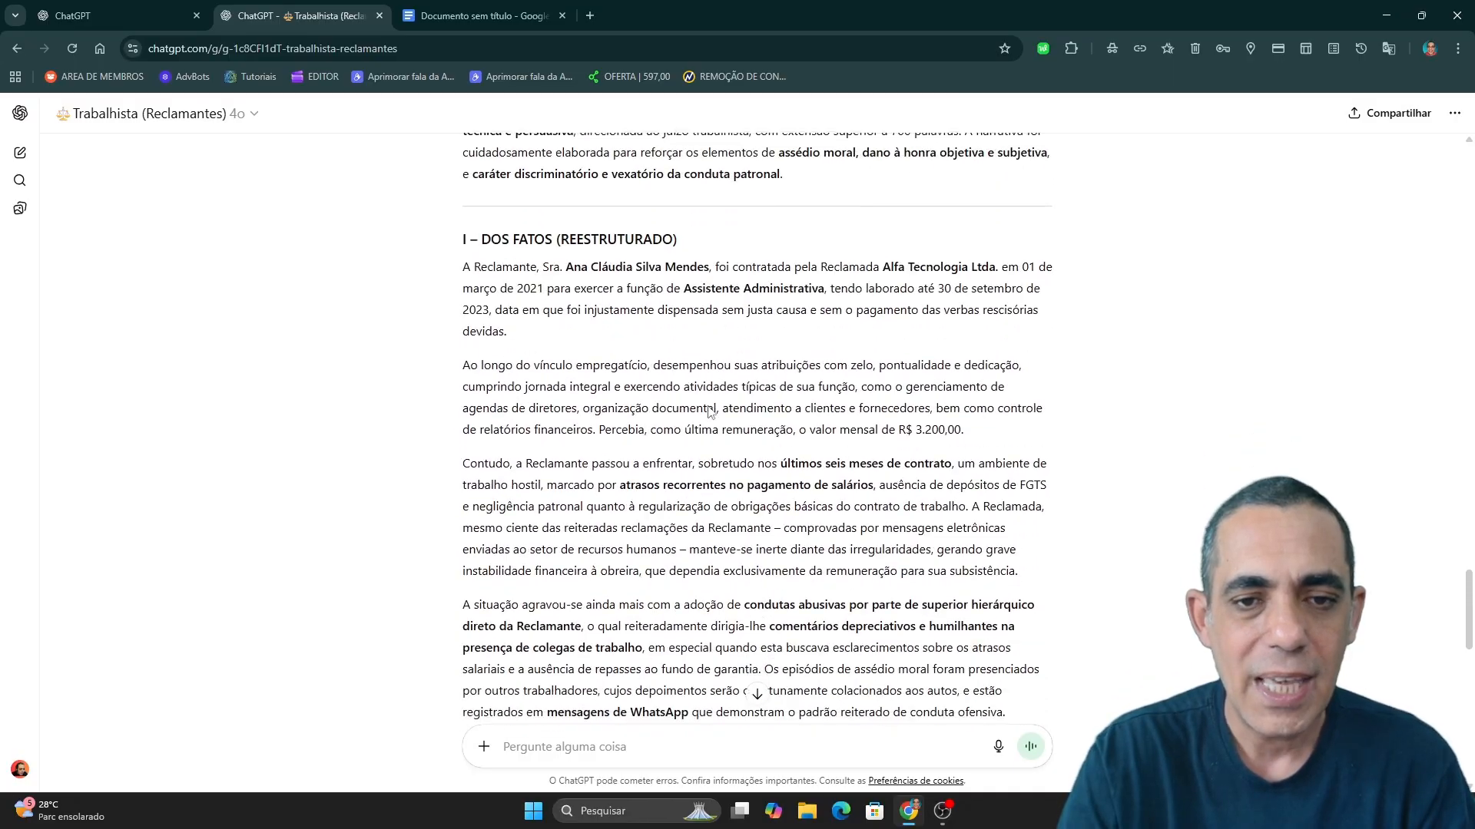
scroll(708, 412, "down", 3)
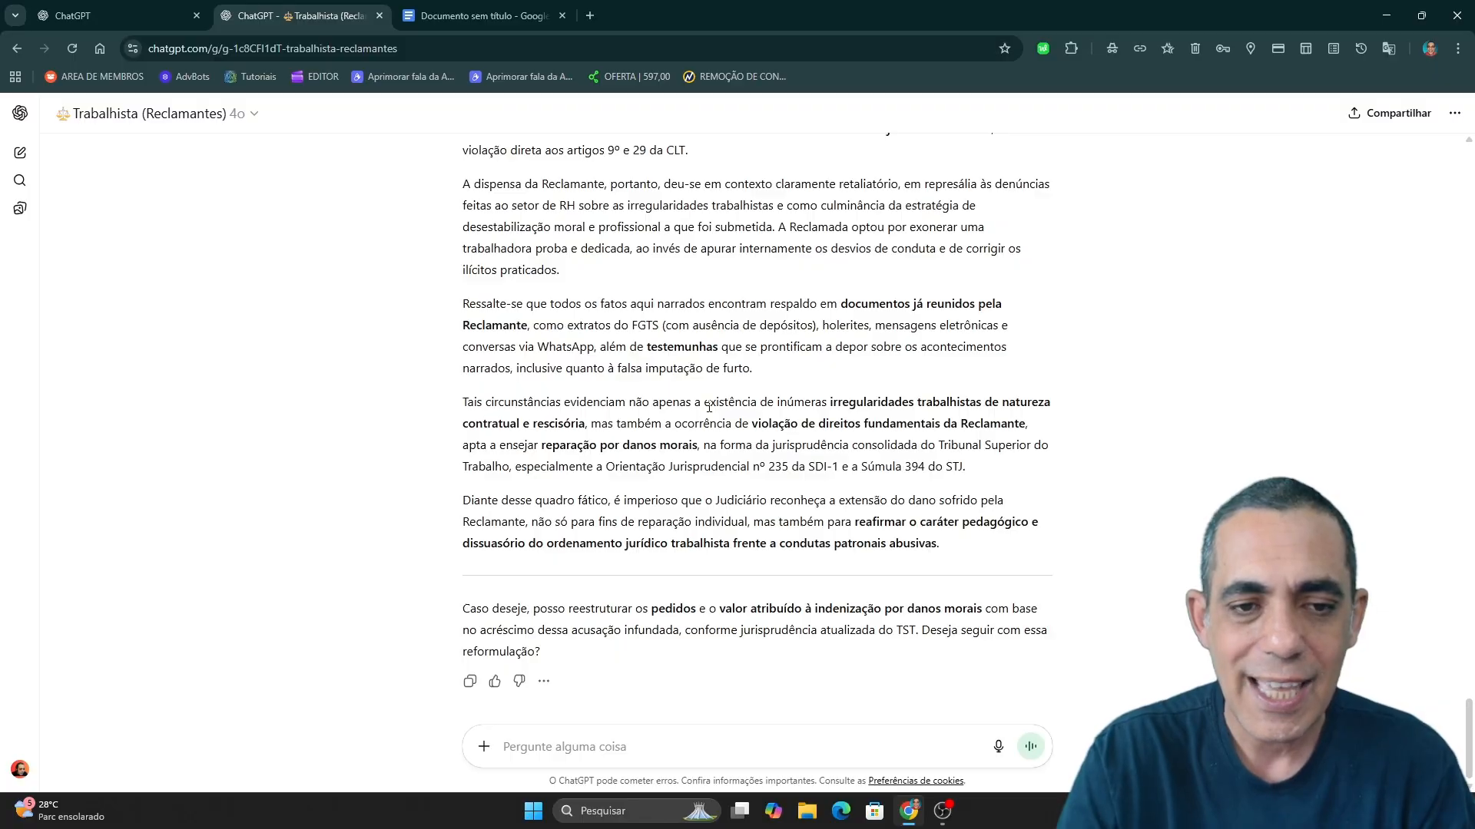
key("ctrl+plus")
key("ctrl+plus")
key("ctrl+plus")
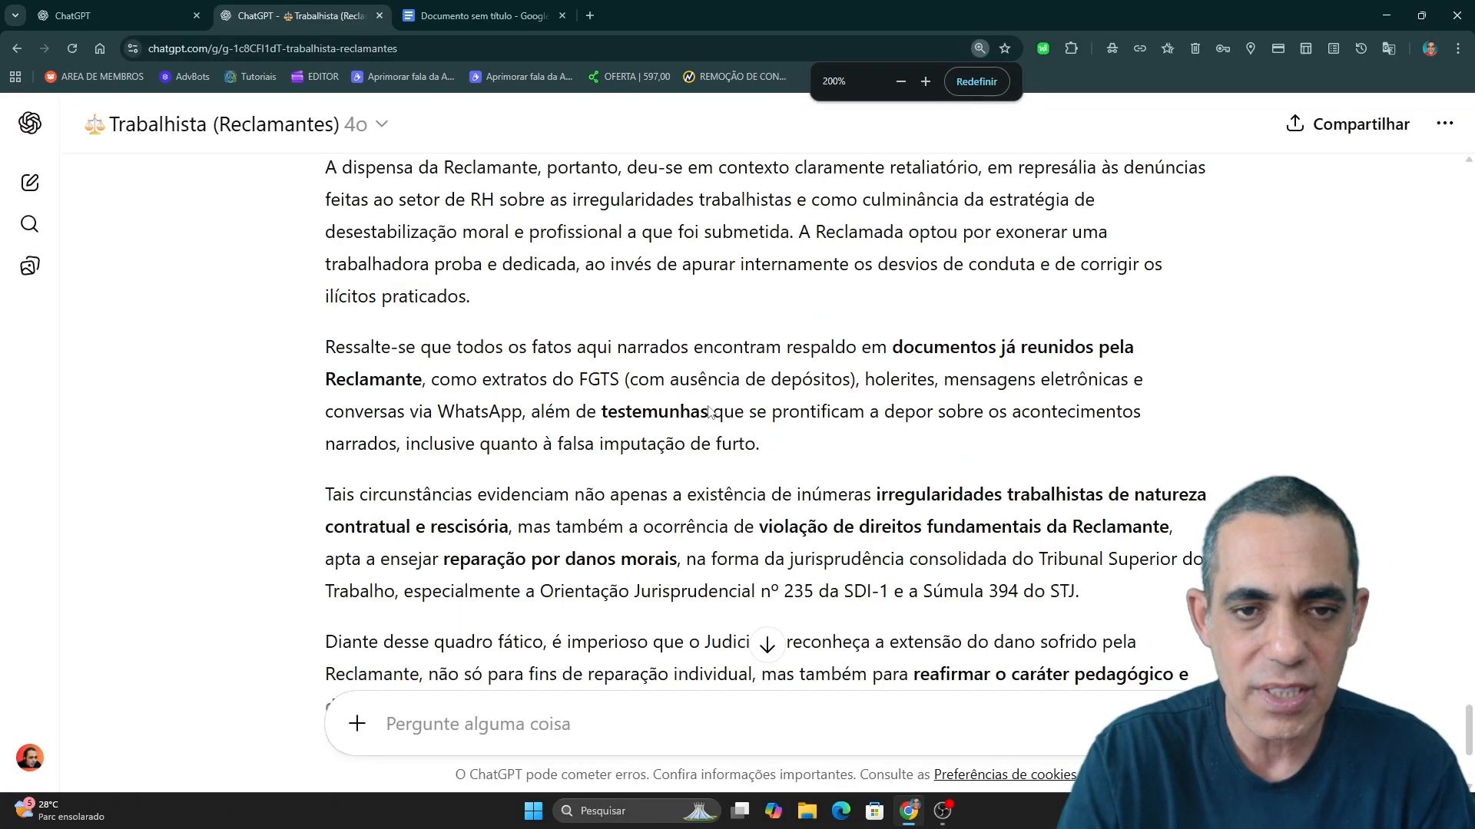
key("ctrl+minus")
key("ctrl+minus")
scroll(709, 407, "up", 10)
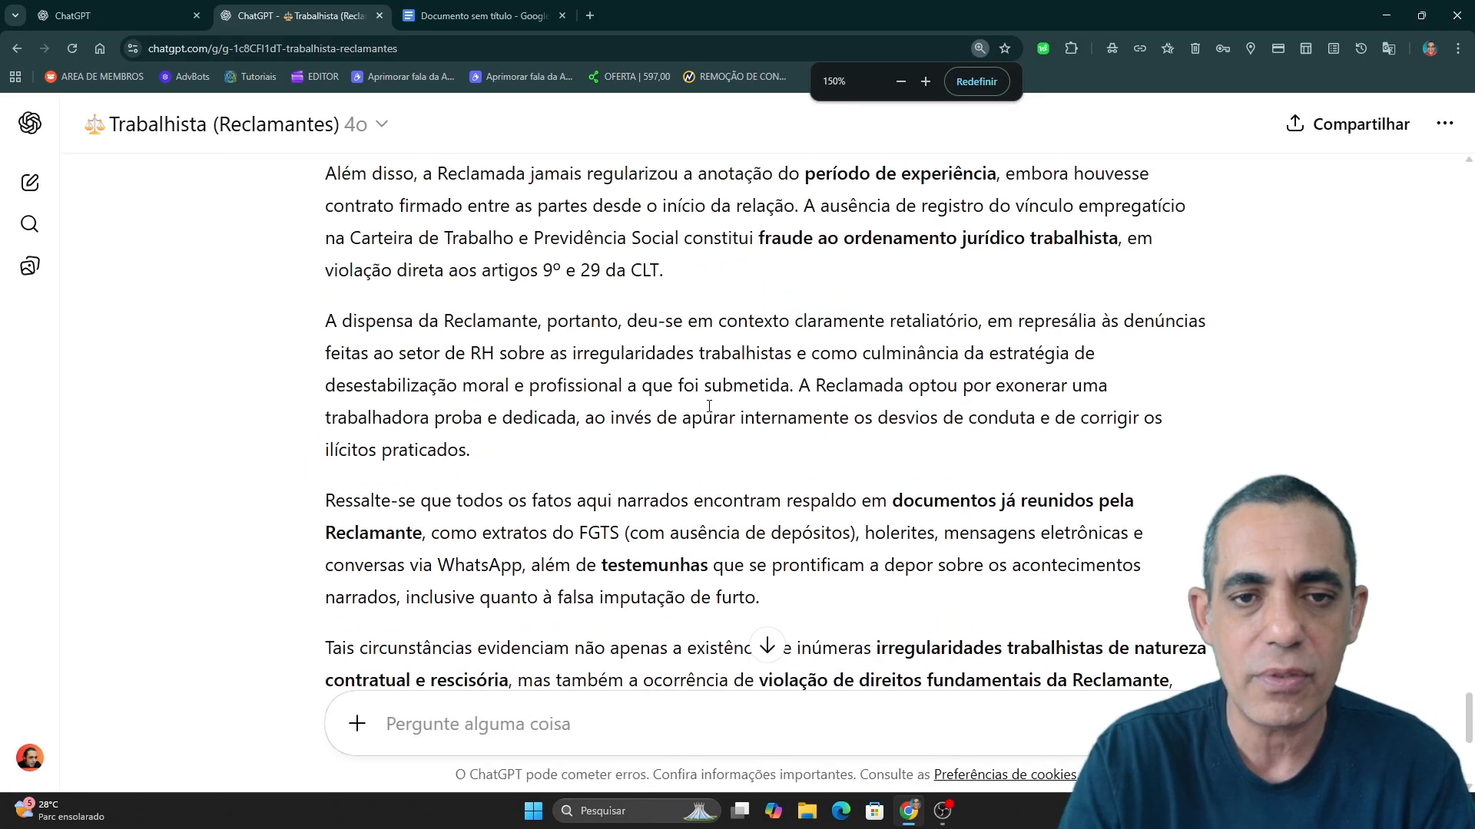
scroll(709, 408, "up", 5)
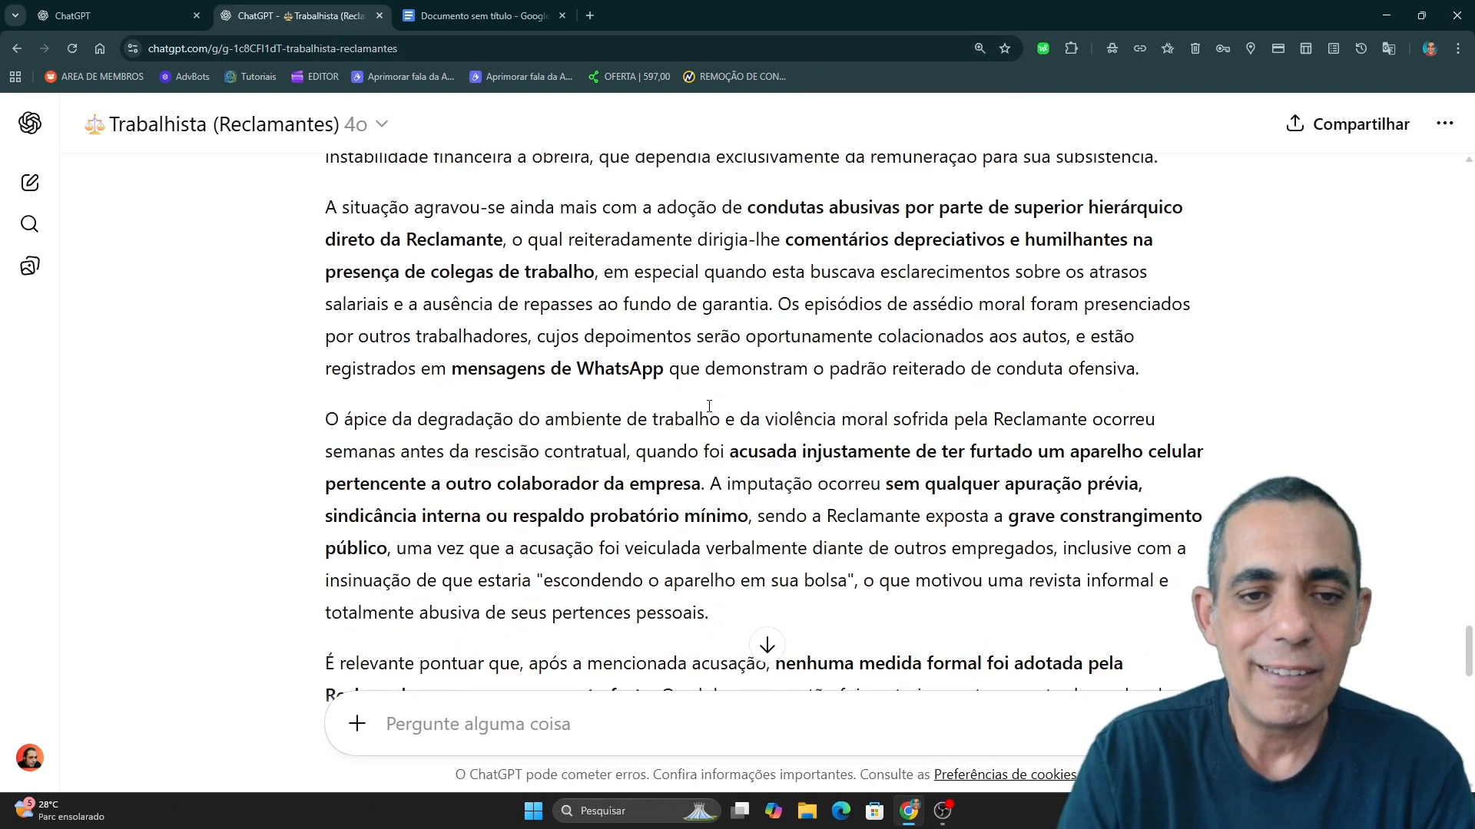
scroll(709, 412, "down", 5)
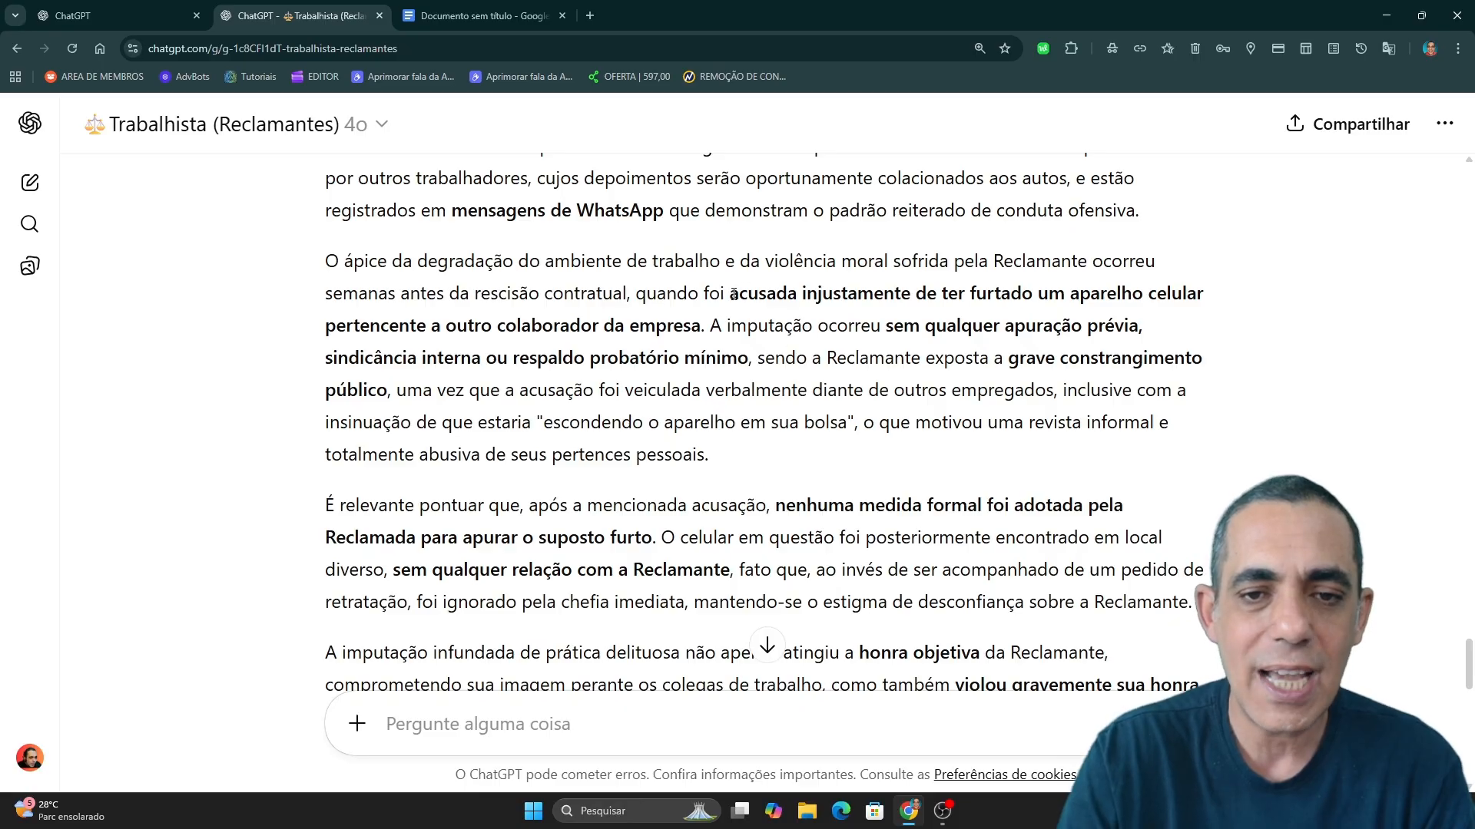
left_click_drag(734, 294, 813, 333)
left_click(605, 373)
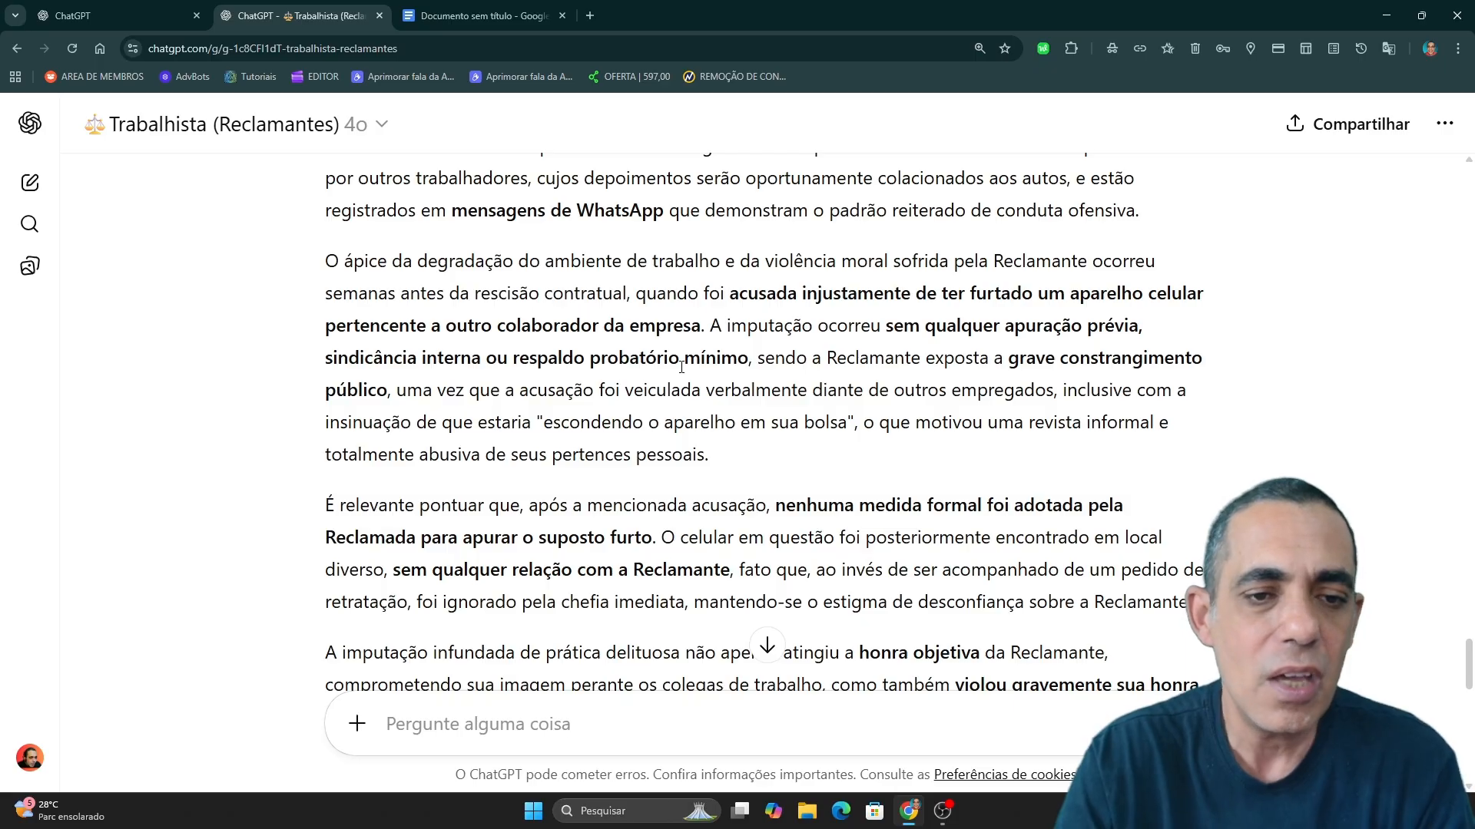
scroll(715, 431, "down", 8)
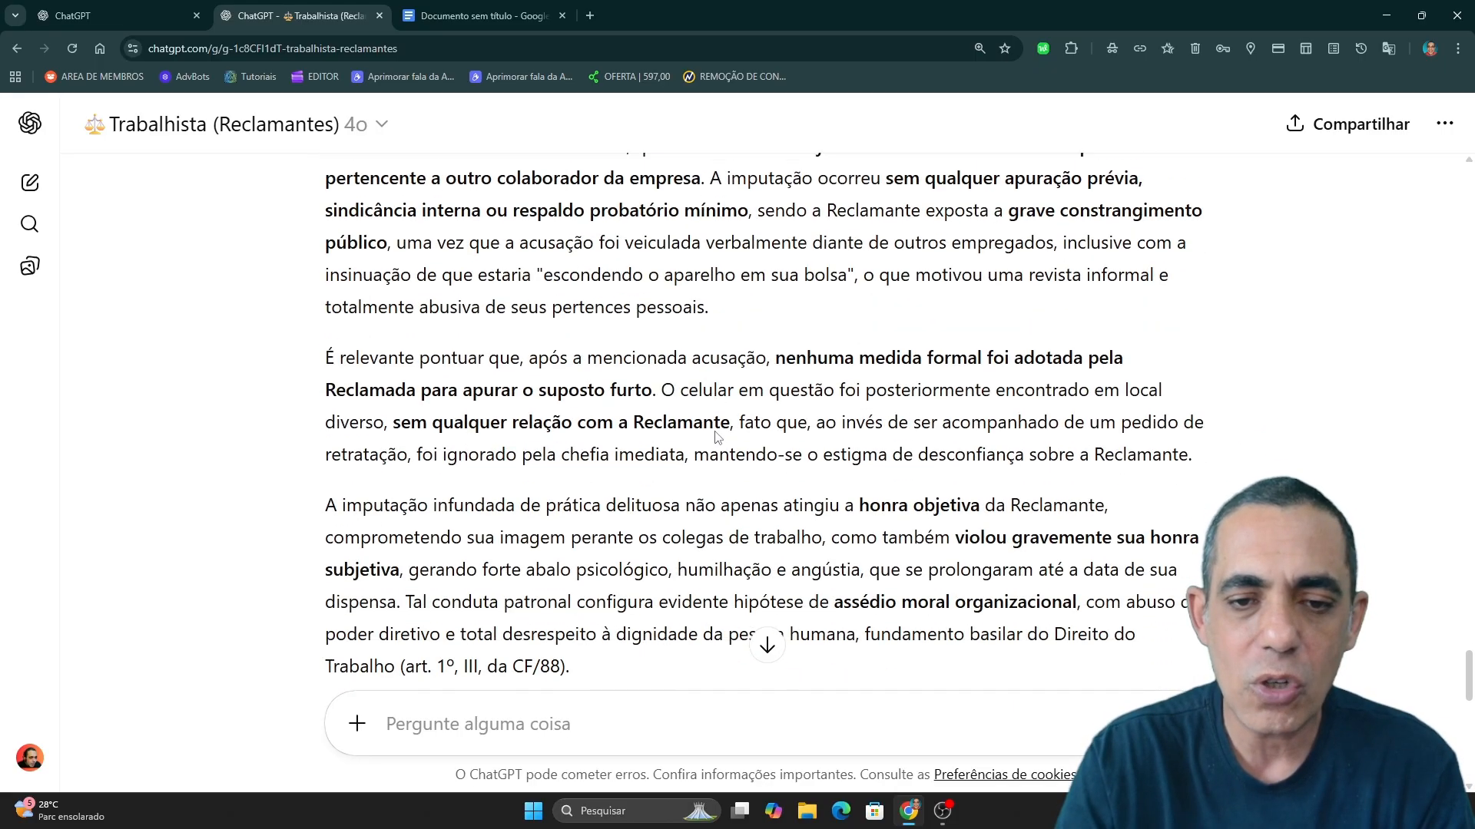
scroll(715, 441, "down", 5)
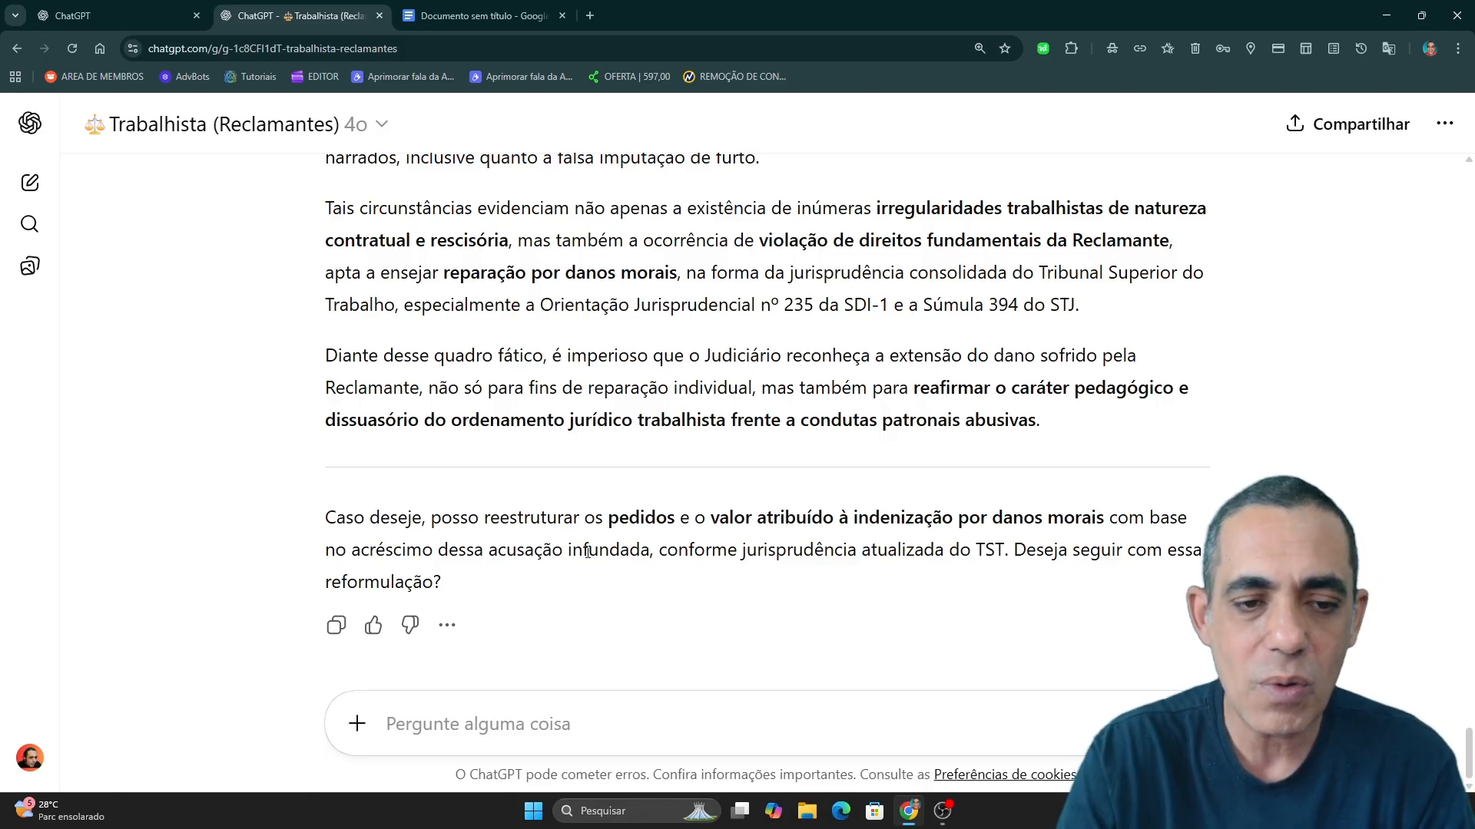
Step: Reply "sim" to the closing offer to restructure the requests and the moral-damages amount
left_click_drag(496, 556, 610, 556)
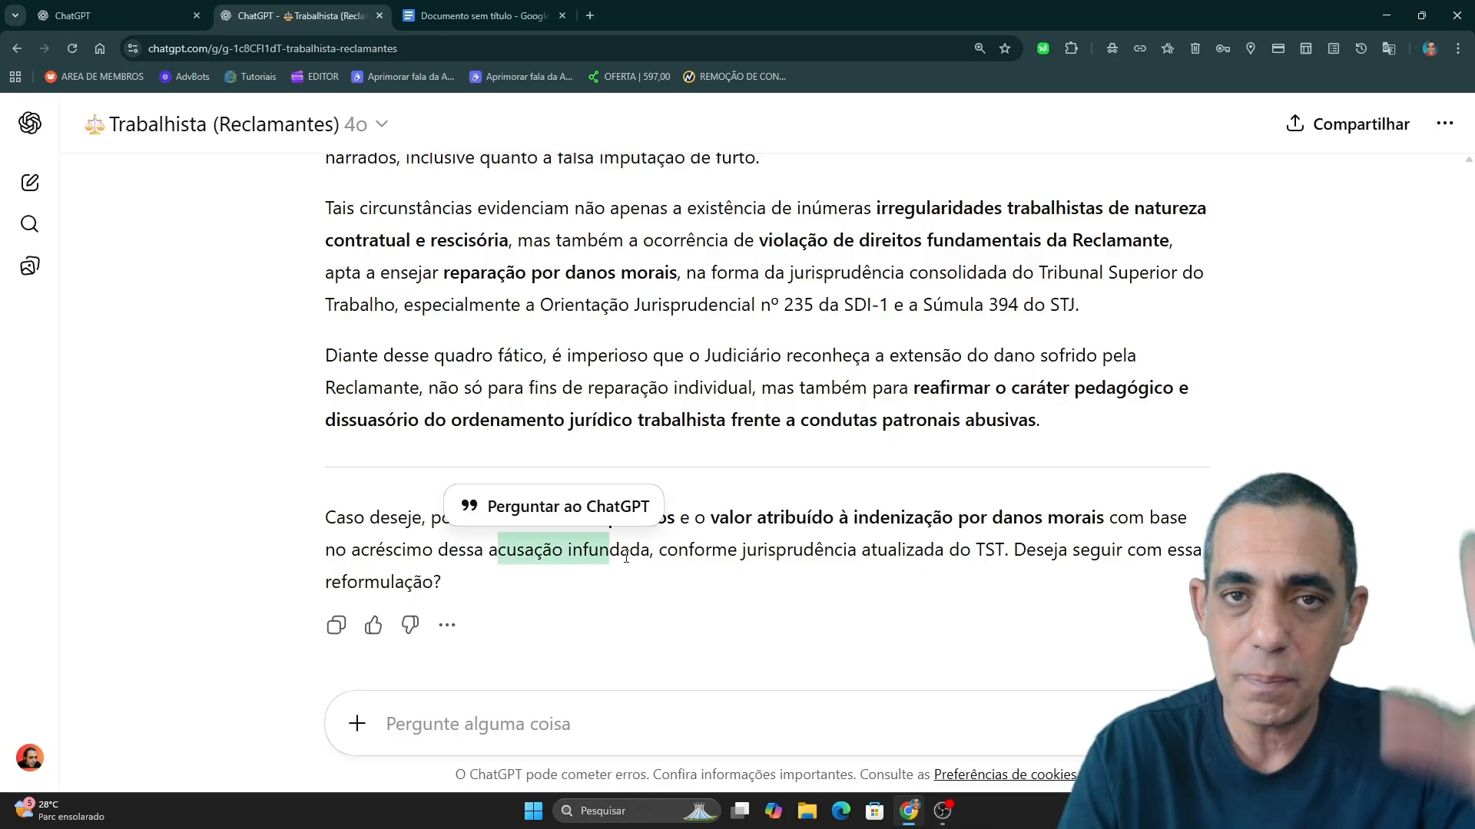
left_click(662, 559)
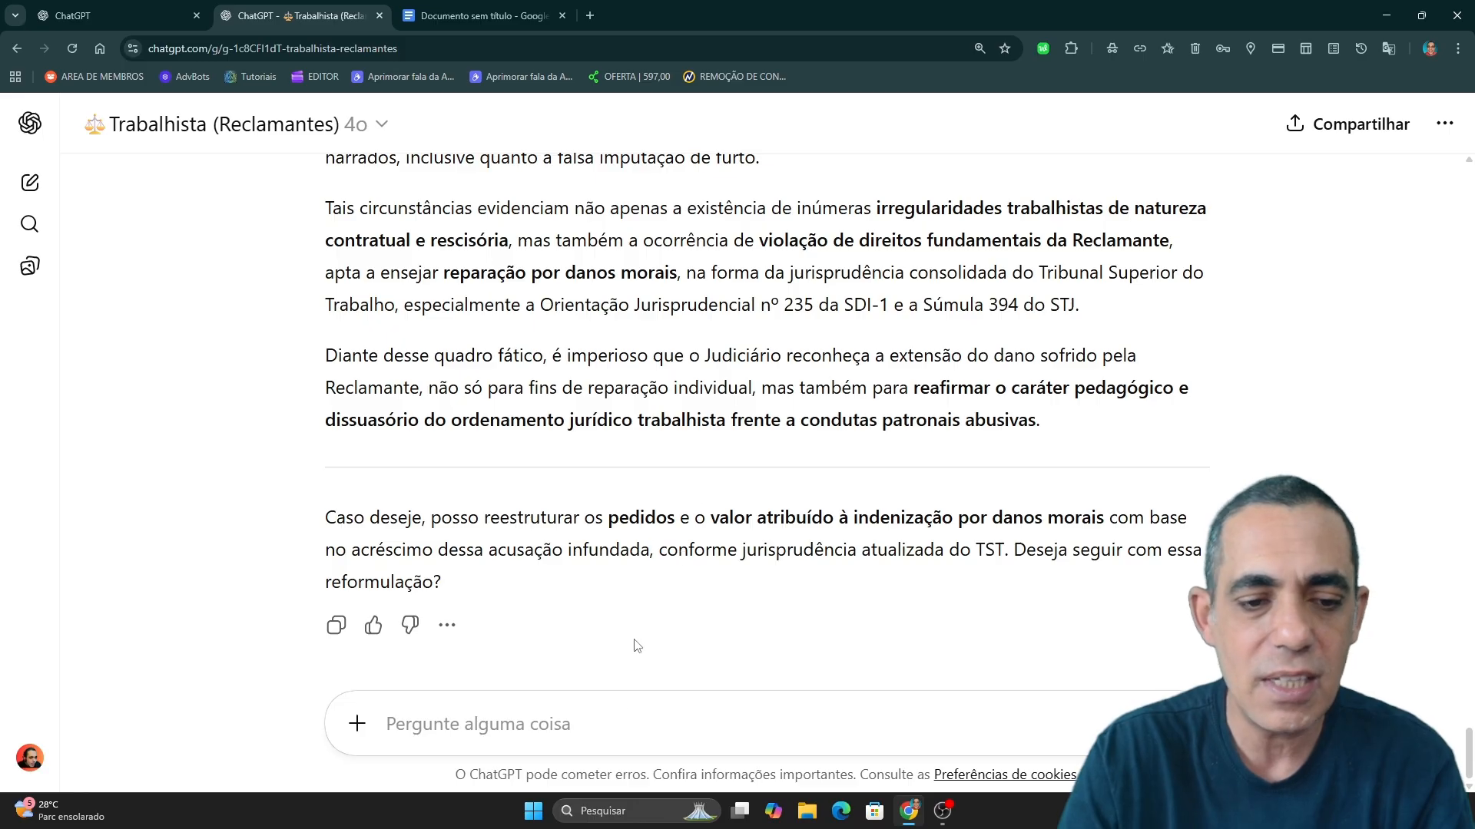
type("sim")
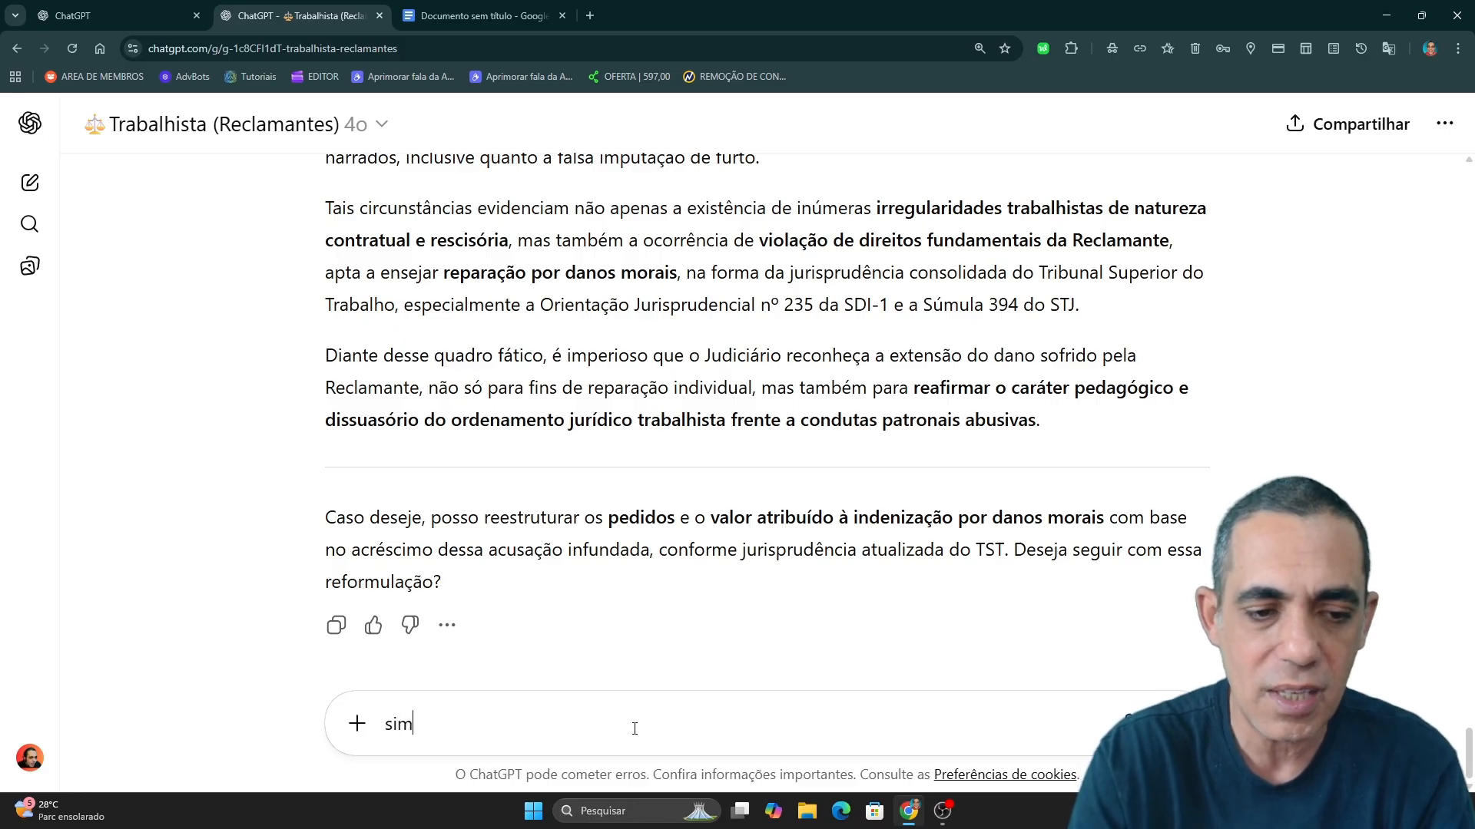
key("Return")
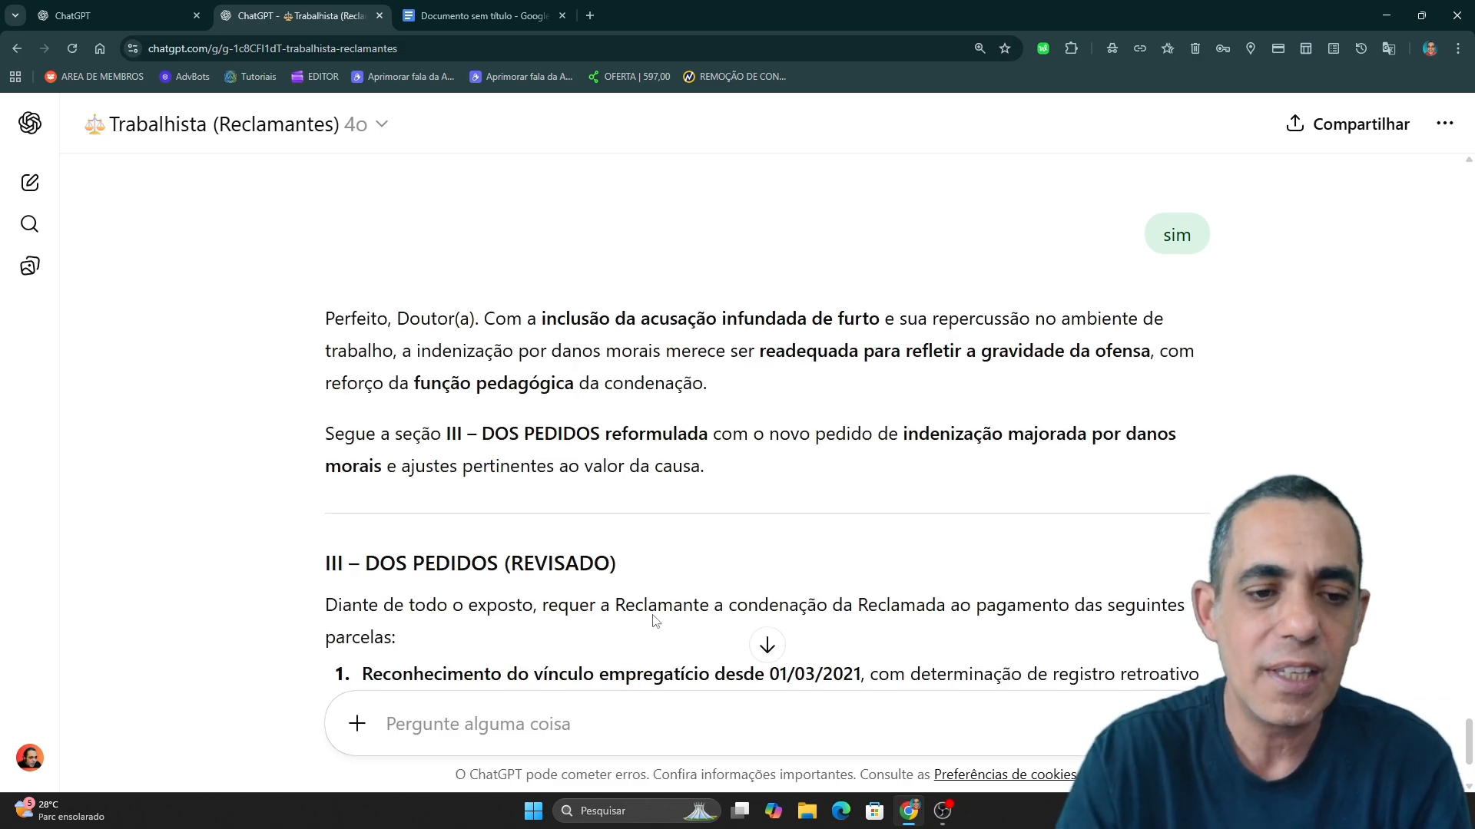
Step: Quote "ondutas abusivas por parte de superior hierárquico" from the restructured facts section in a new message to ChatGPT
scroll(655, 620, "up", 10)
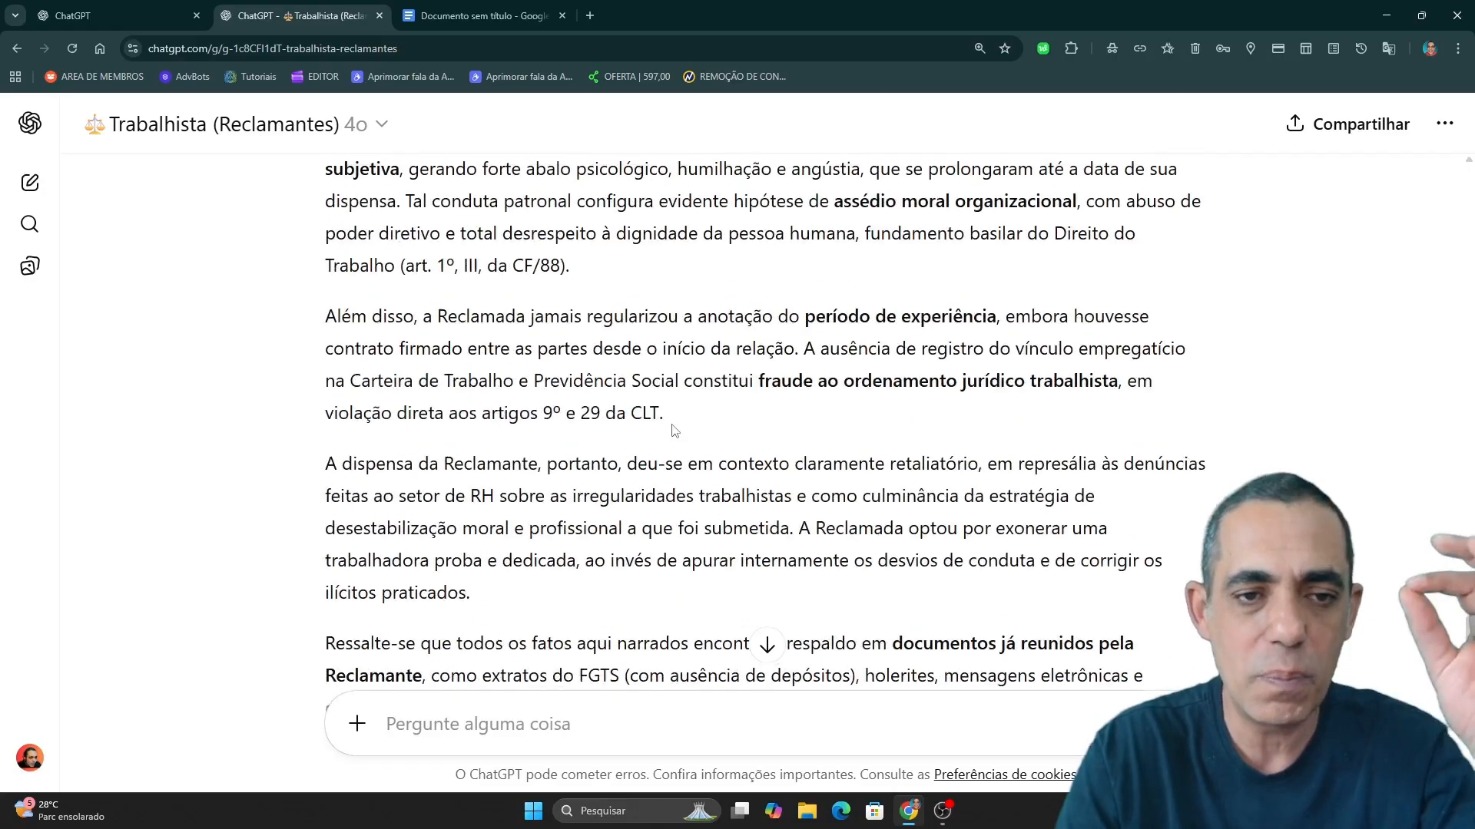
scroll(672, 430, "up", 15)
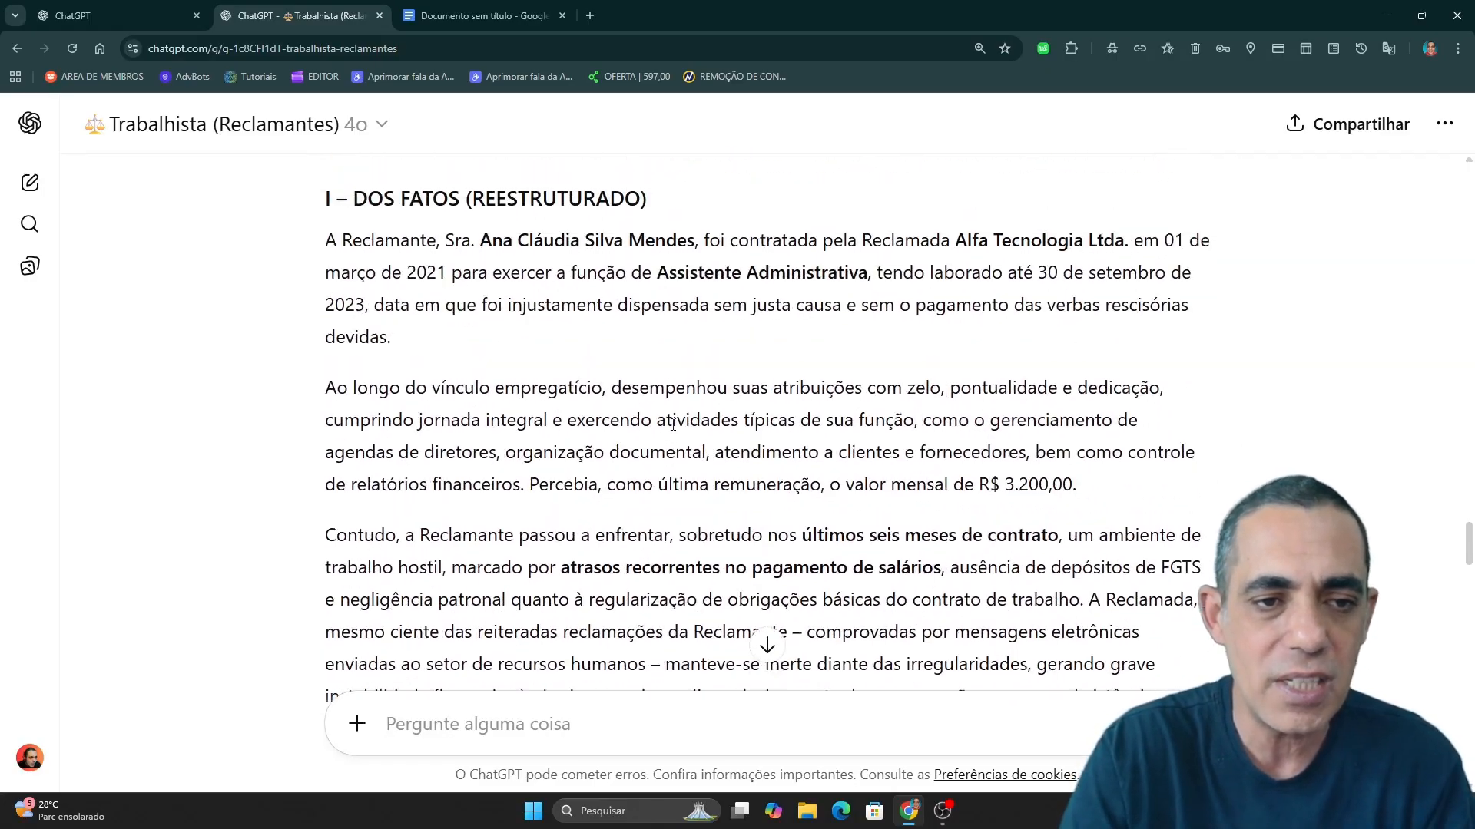
scroll(673, 425, "up", 3)
scroll(400, 328, "down", 1)
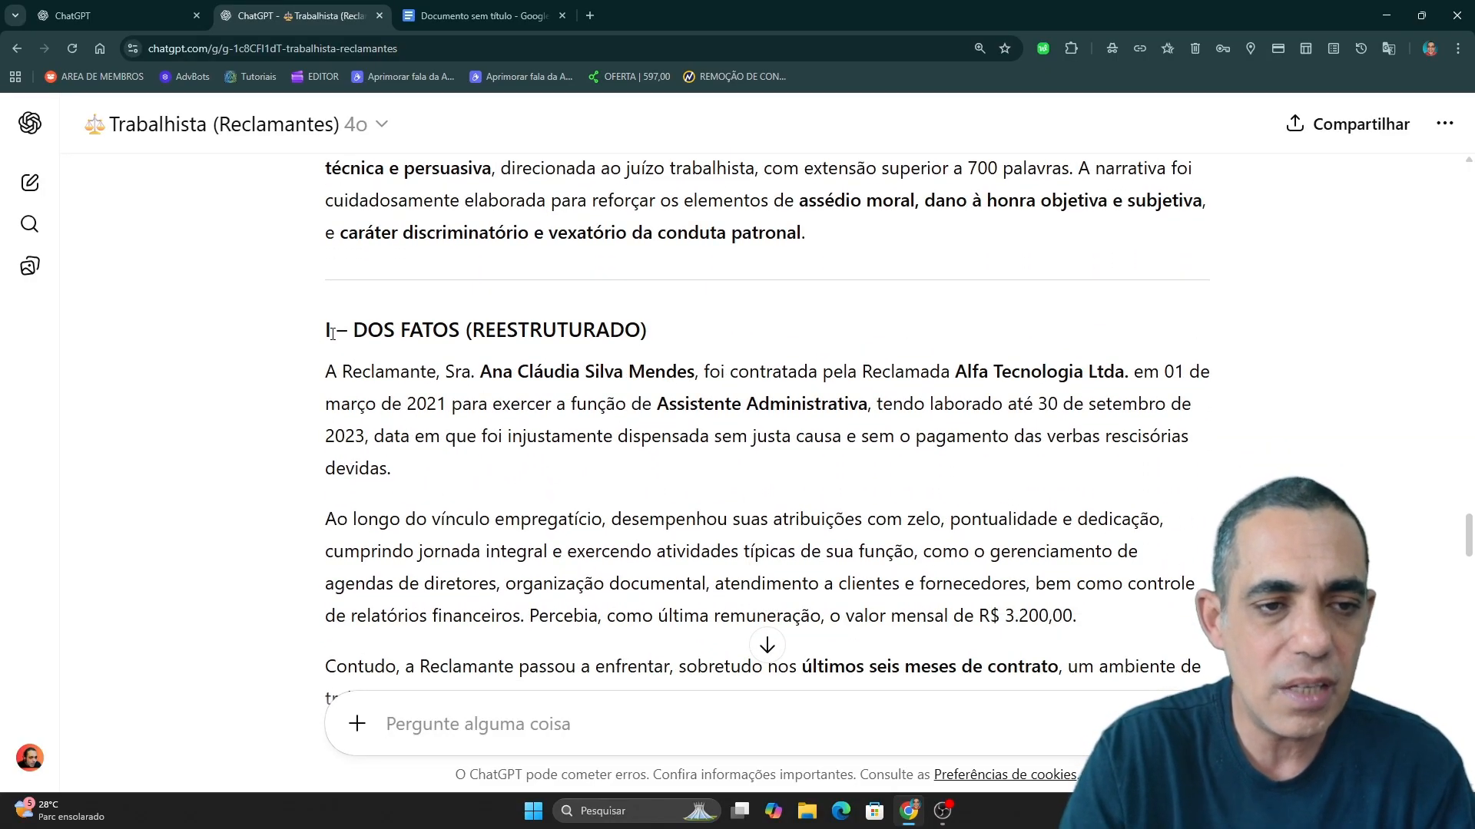
left_click_drag(326, 332, 697, 415)
scroll(751, 399, "down", 4)
scroll(677, 412, "down", 4)
left_click(697, 415)
left_click_drag(756, 265, 1196, 276)
left_click(921, 228)
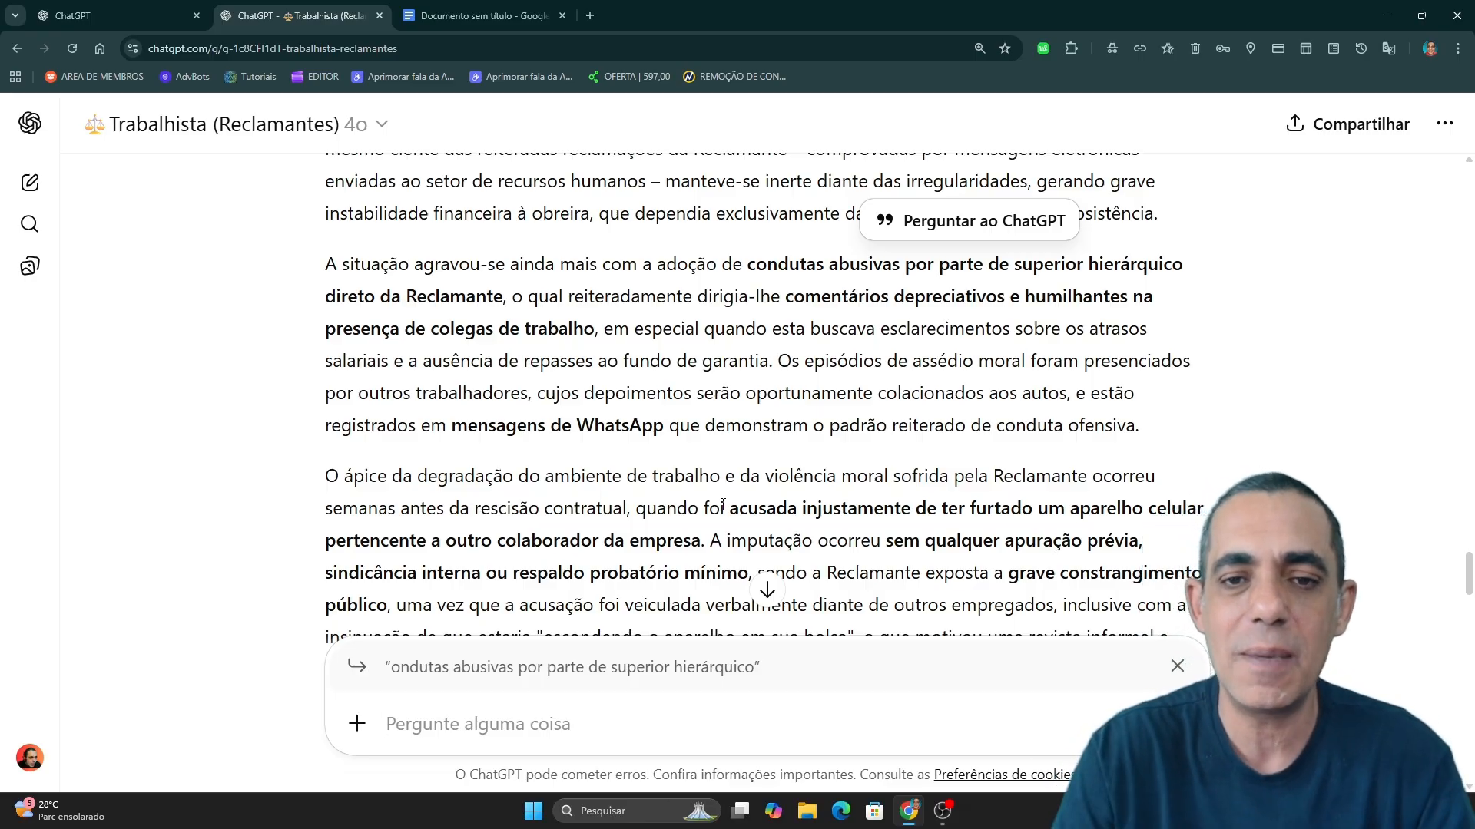
Step: Copy the whole "I – DOS FATOS (REESTRUTURADO)" section through its last paragraph and paste it after the opening text in the Google Docs document
scroll(722, 499, "up", 10)
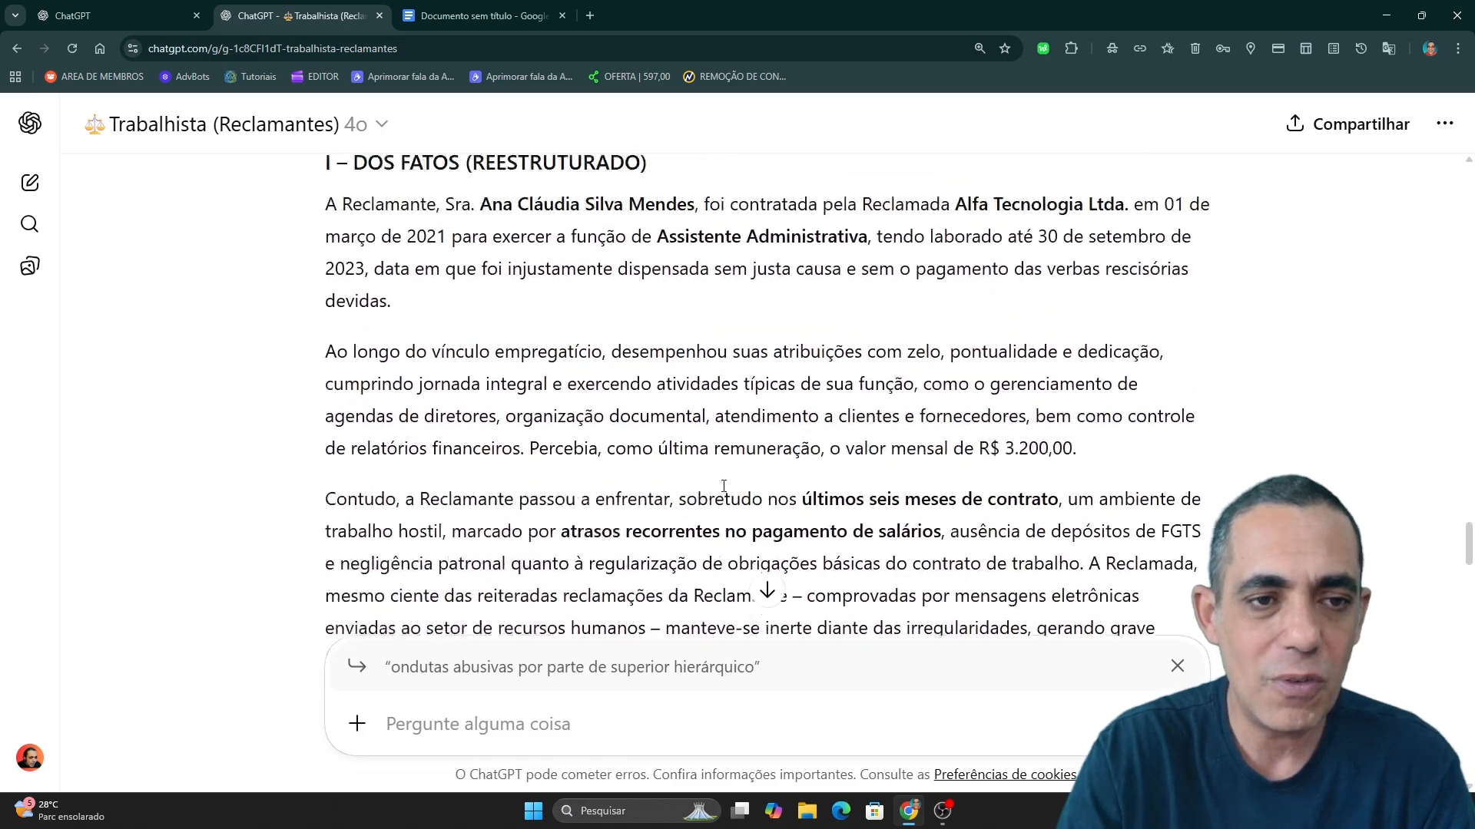
scroll(723, 485, "down", 4)
scroll(538, 384, "up", 4)
scroll(353, 286, "down", 3)
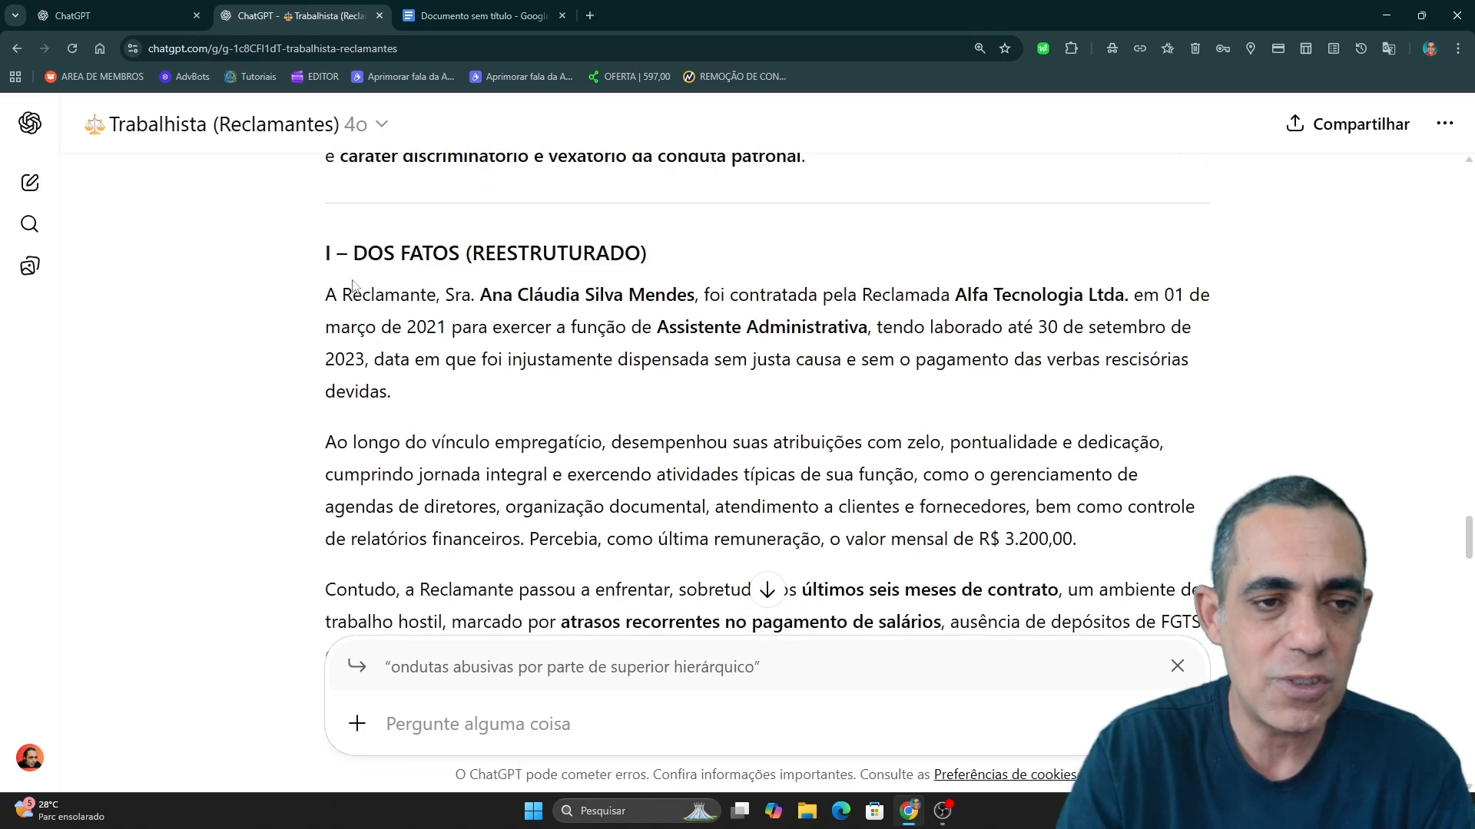
left_click_drag(328, 251, 1066, 246)
scroll(753, 398, "down", 13)
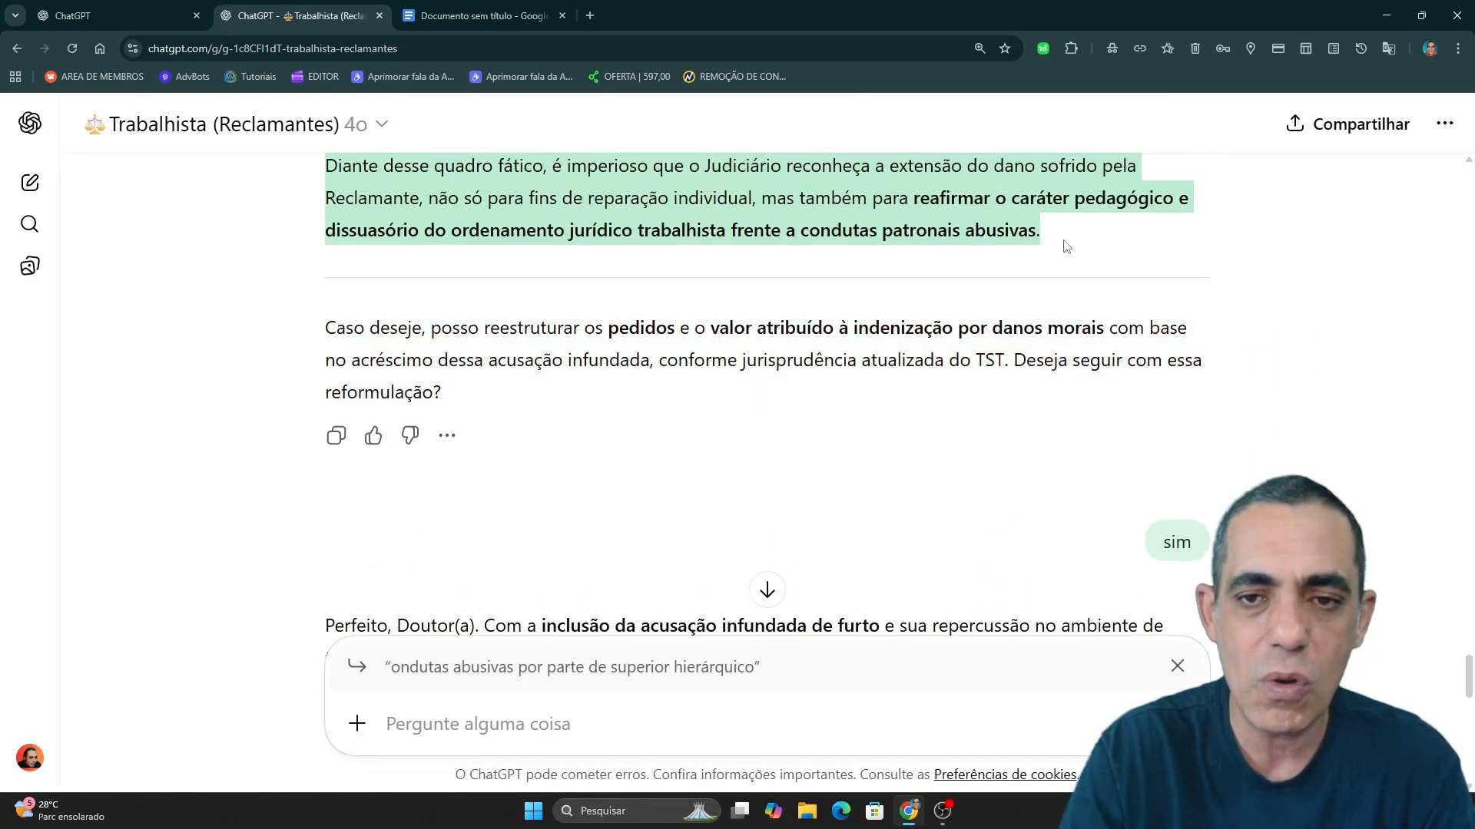
right_click(755, 206)
left_click(791, 226)
left_click(495, 13)
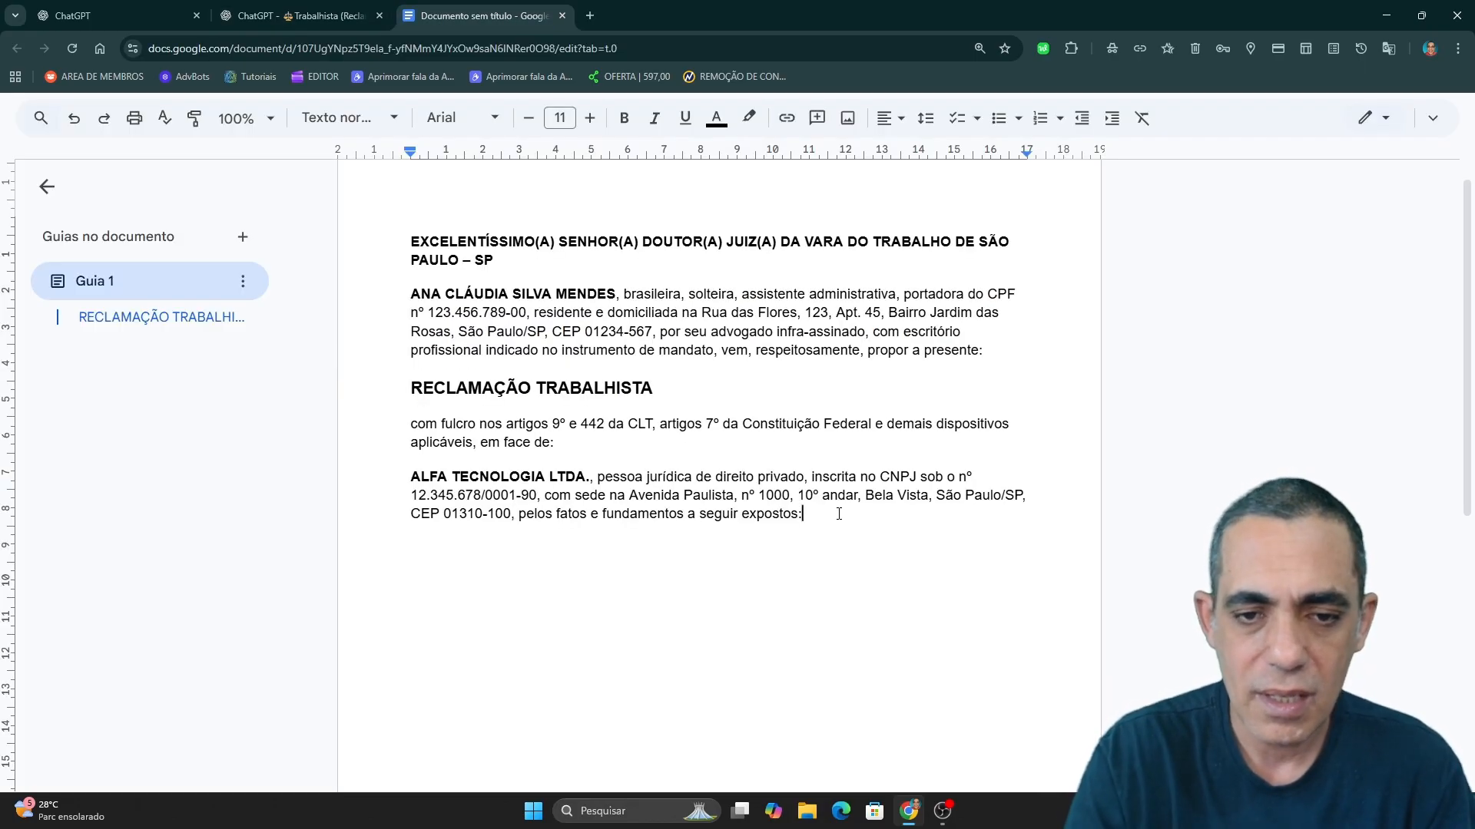
key("ctrl+v")
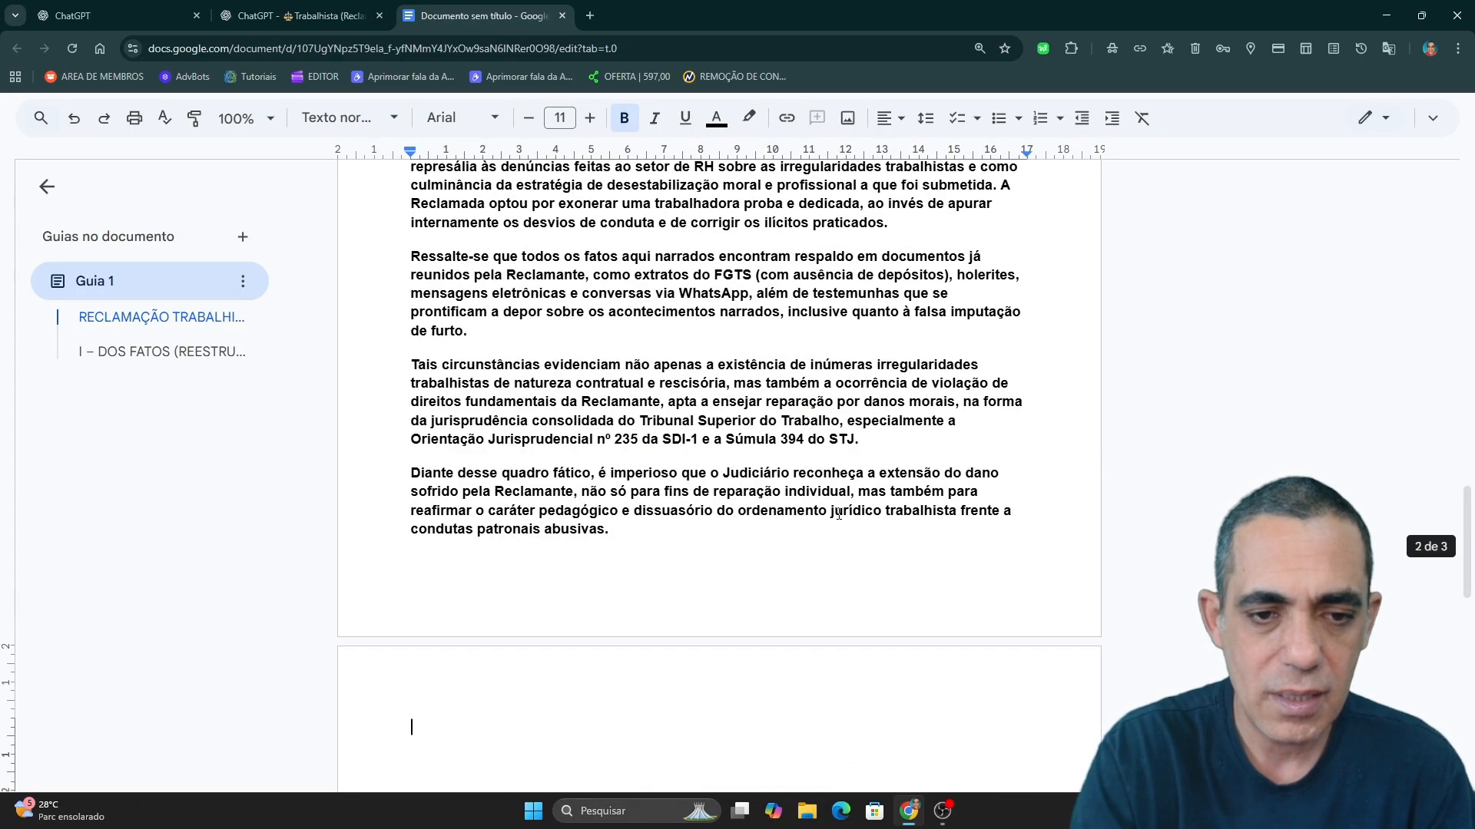
Step: Remove the bold formatting from all the pasted paragraphs below the "I – DOS FATOS (REESTRUTURADO)" heading
scroll(869, 346, "up", 10)
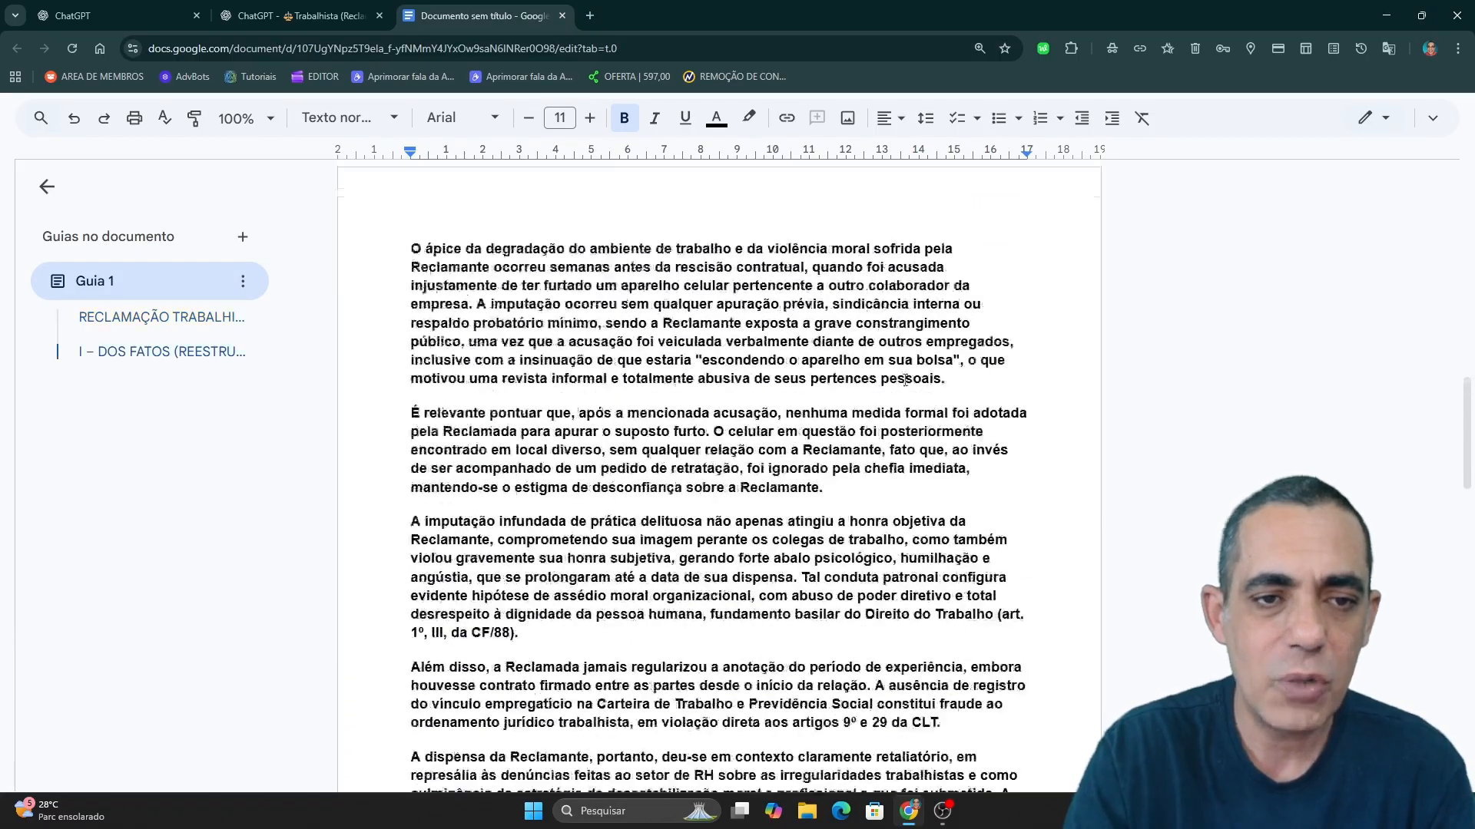
scroll(868, 346, "up", 8)
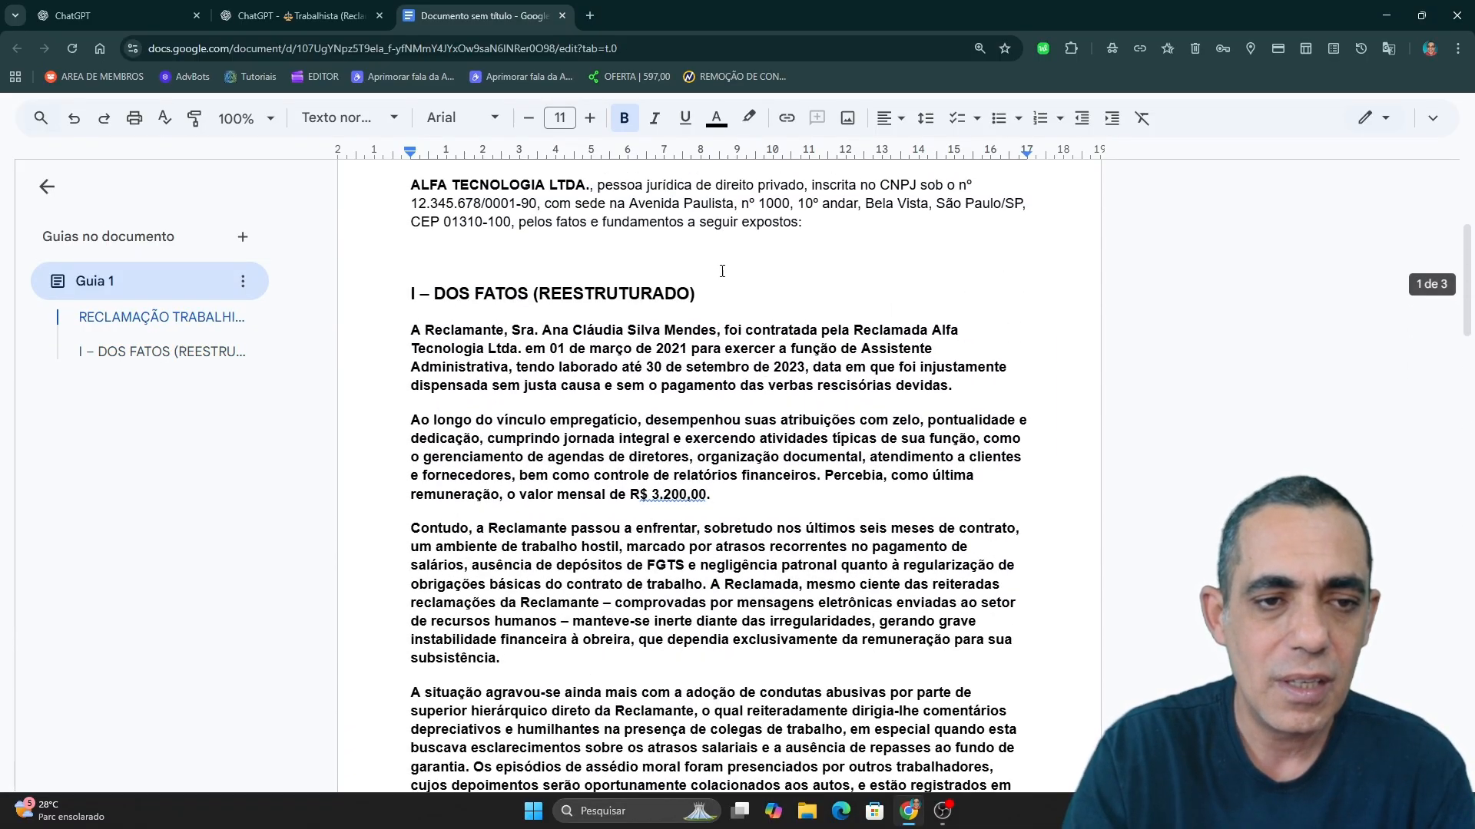
left_click_drag(413, 336, 705, 609)
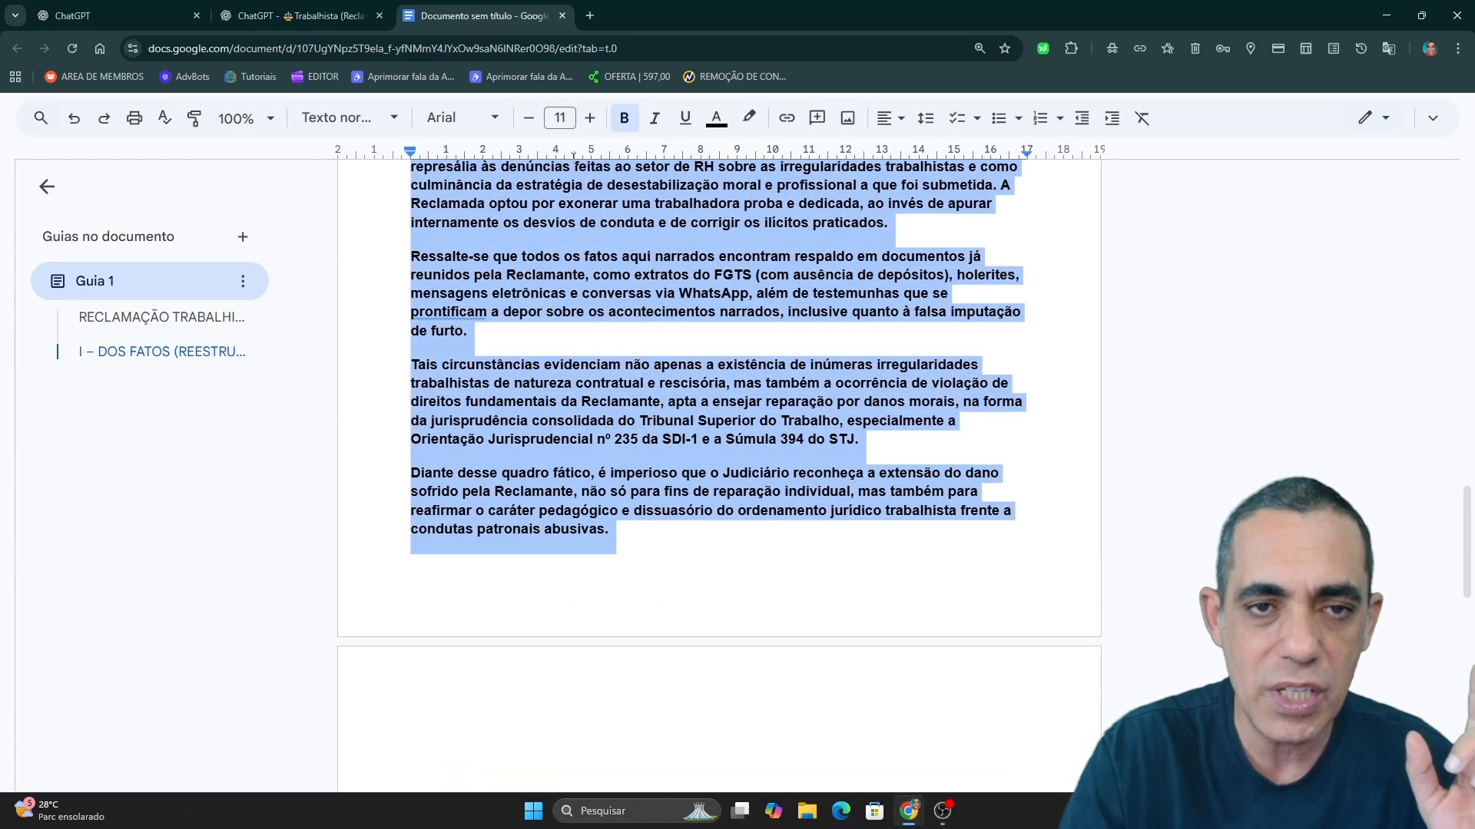
left_click(632, 121)
left_click(709, 323)
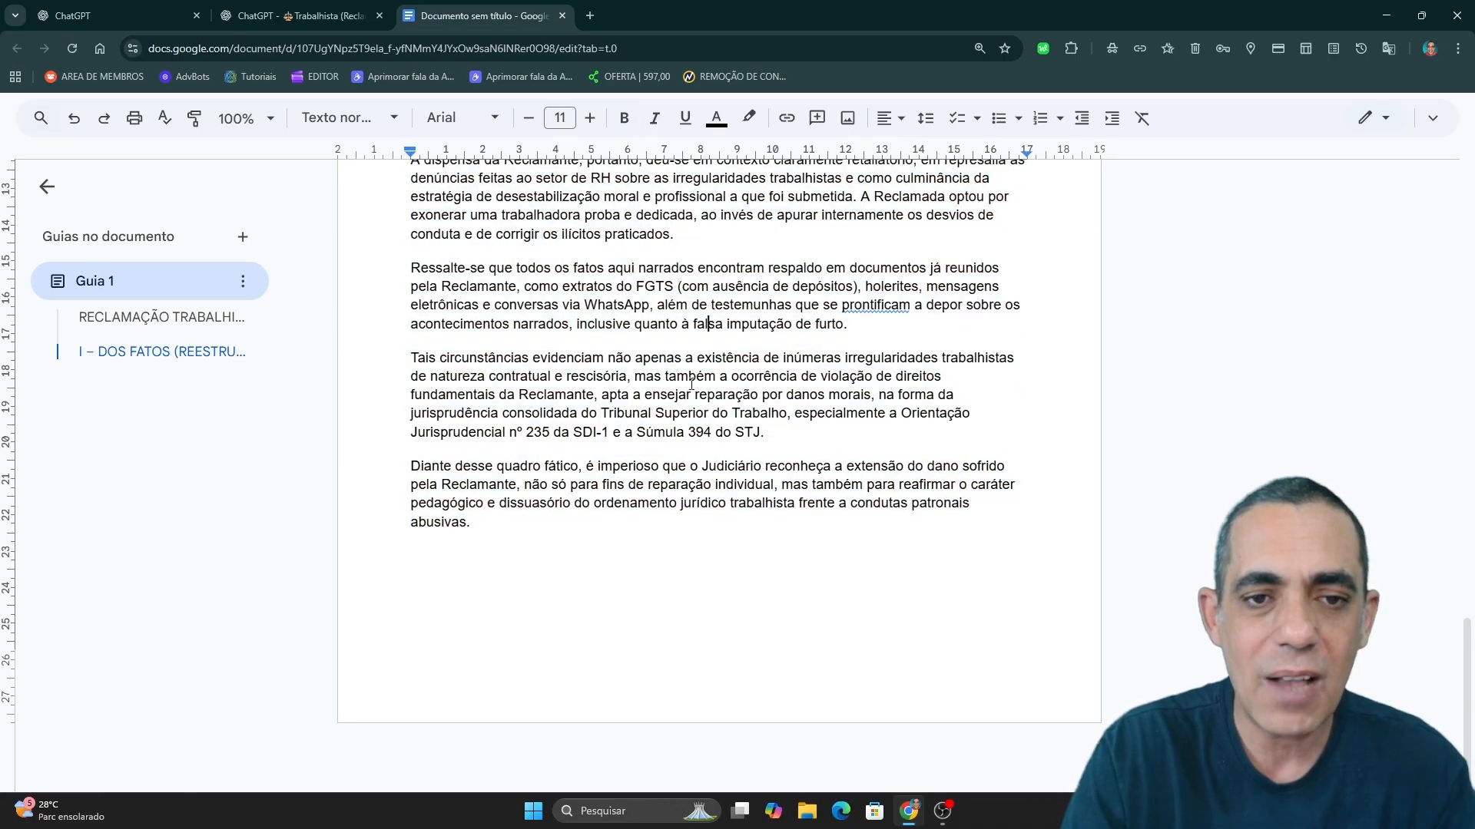
Step: Accept the spelling suggestion "prontificou" for the underlined "prontificam" and look over the pasted facts section
scroll(721, 386, "up", 5)
scroll(764, 422, "down", 3)
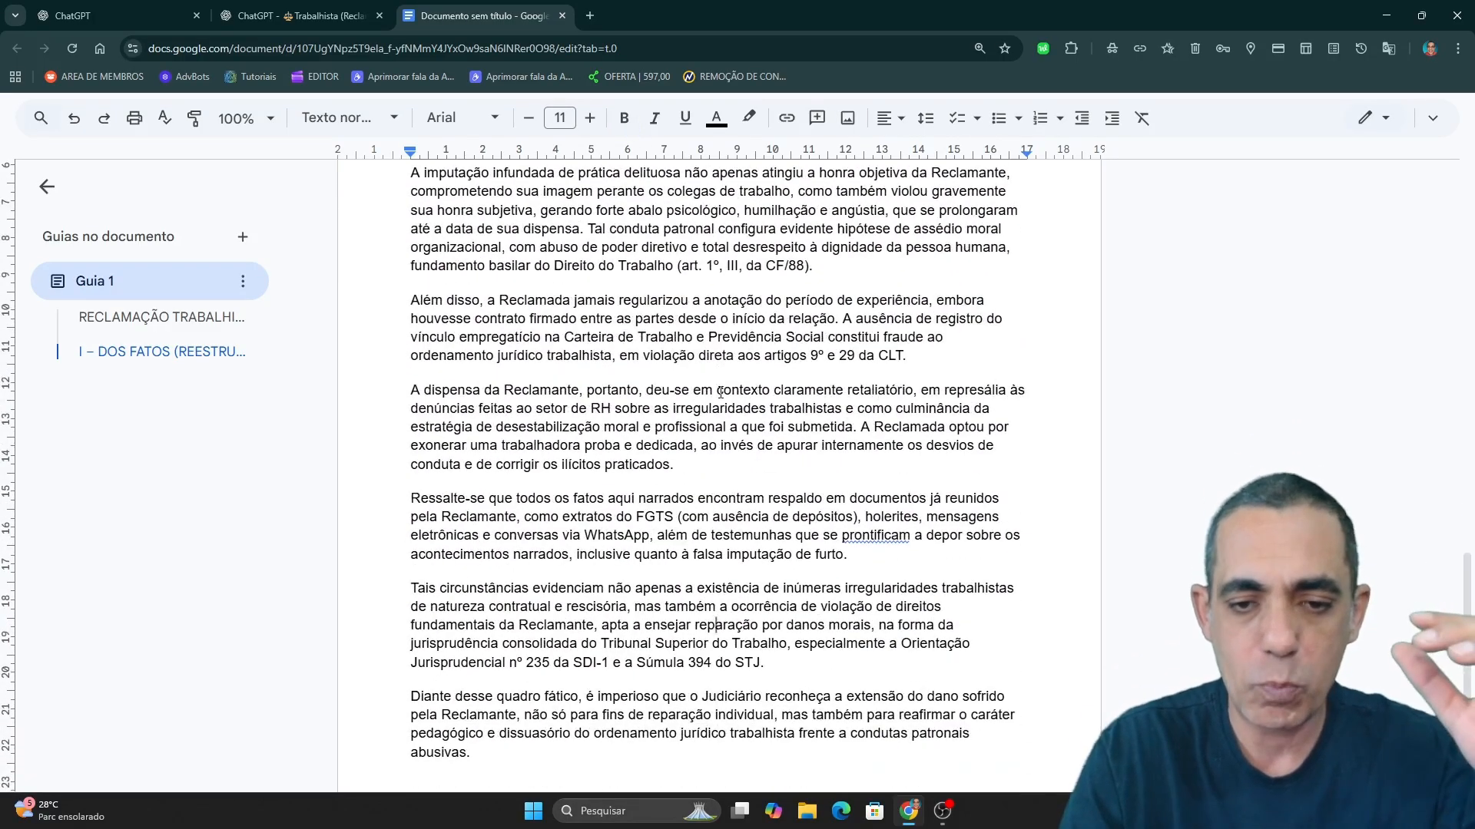
left_click(875, 535)
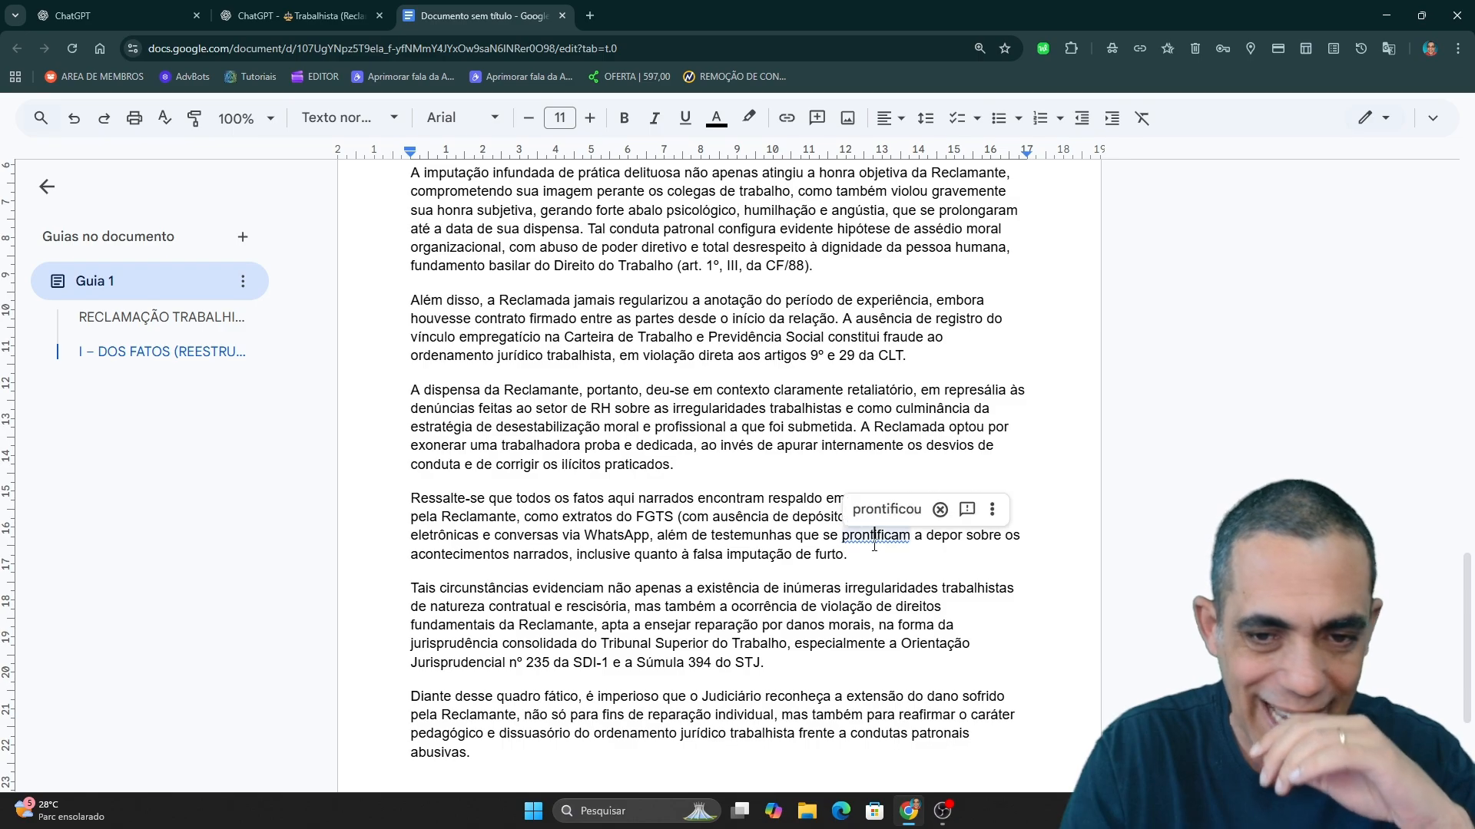
left_click(899, 501)
scroll(735, 415, "up", 12)
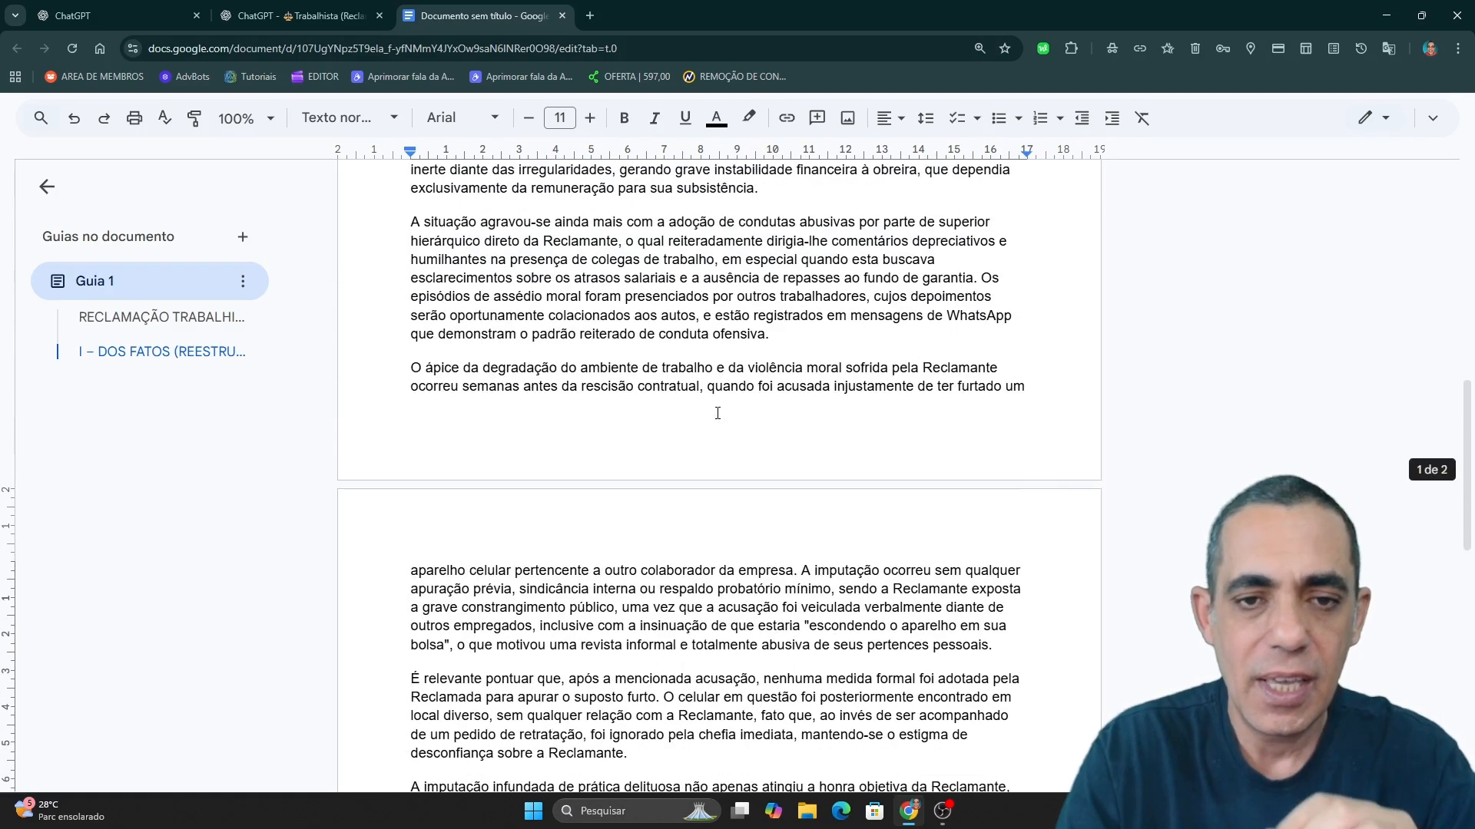
scroll(717, 415, "up", 5)
scroll(717, 415, "down", 6)
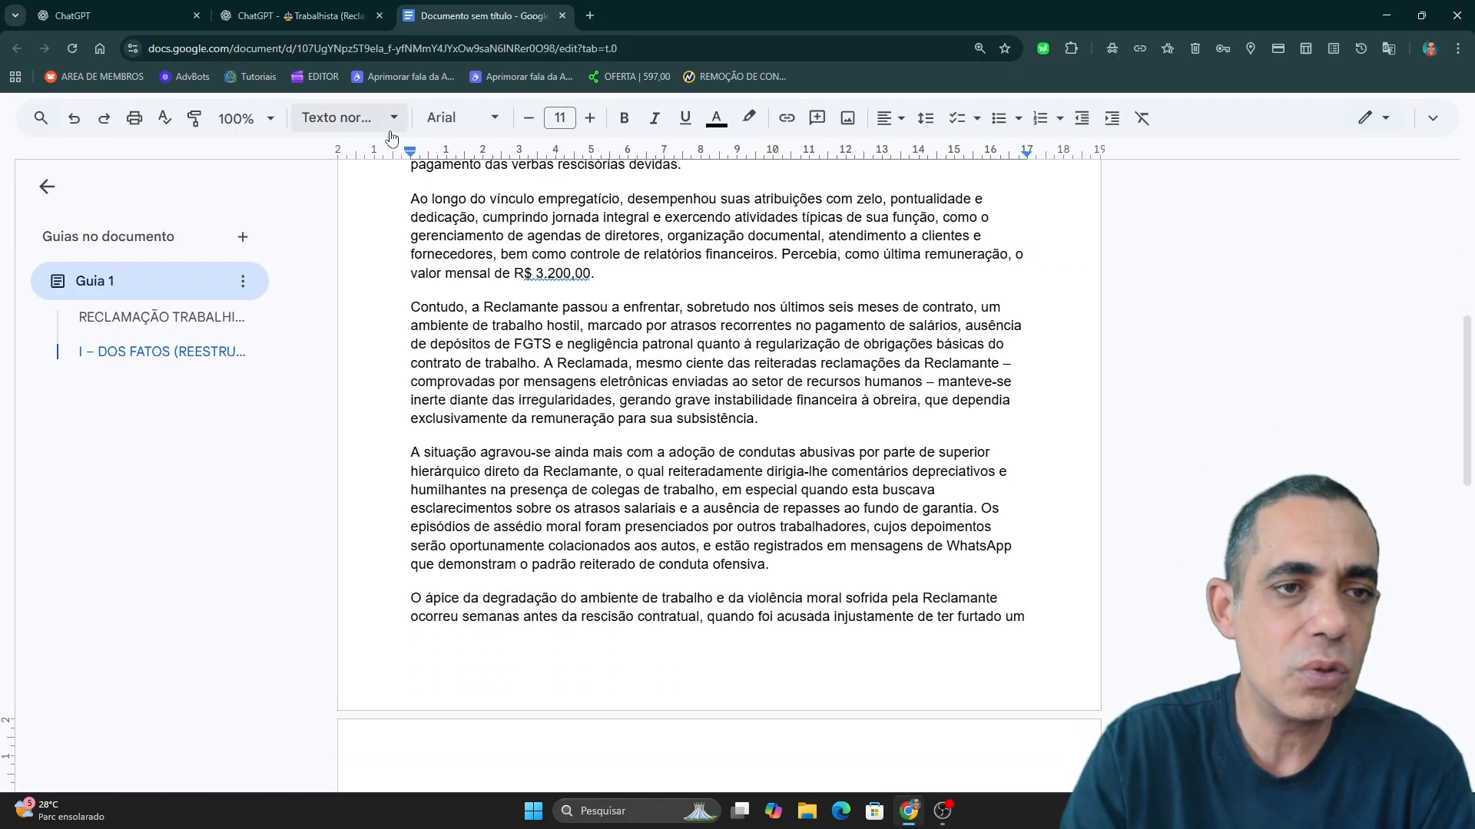
Step: Switch back to the ChatGPT conversation and read the revised requests, the adjusted claim value and the closing jurisprudence offer
left_click(302, 16)
scroll(724, 412, "down", 12)
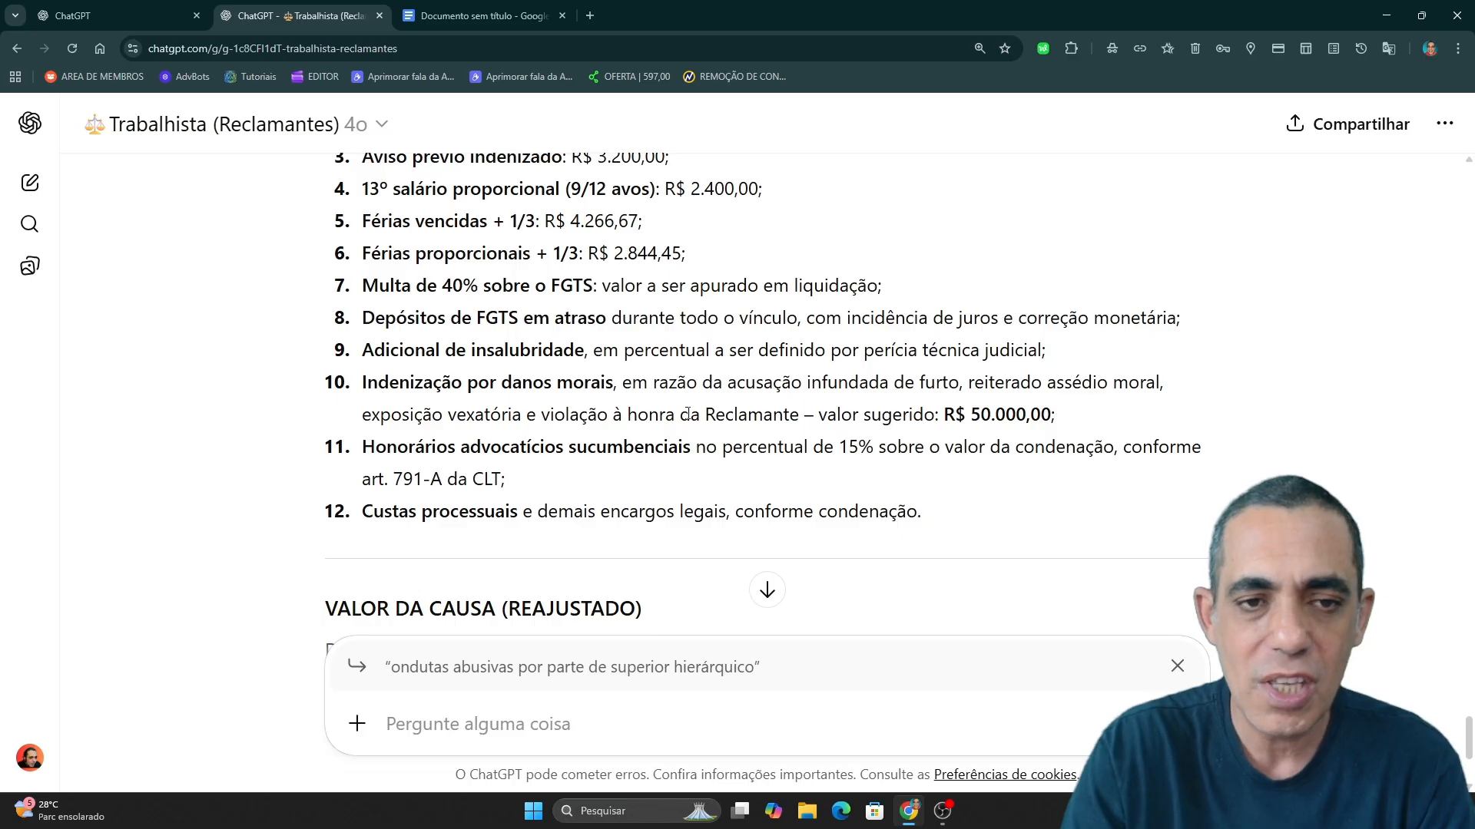
scroll(845, 367, "up", 2)
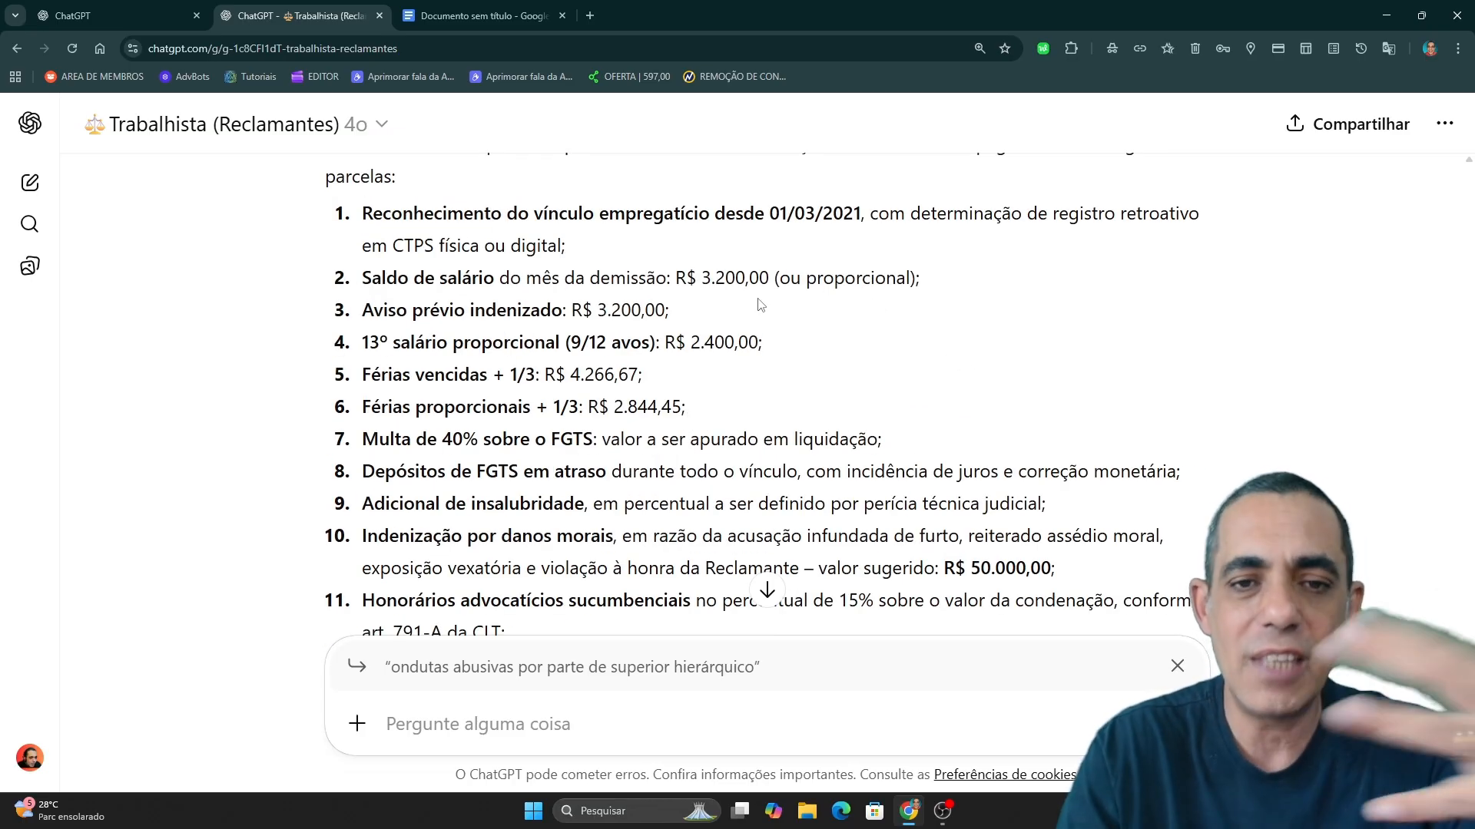
scroll(788, 319, "down", 5)
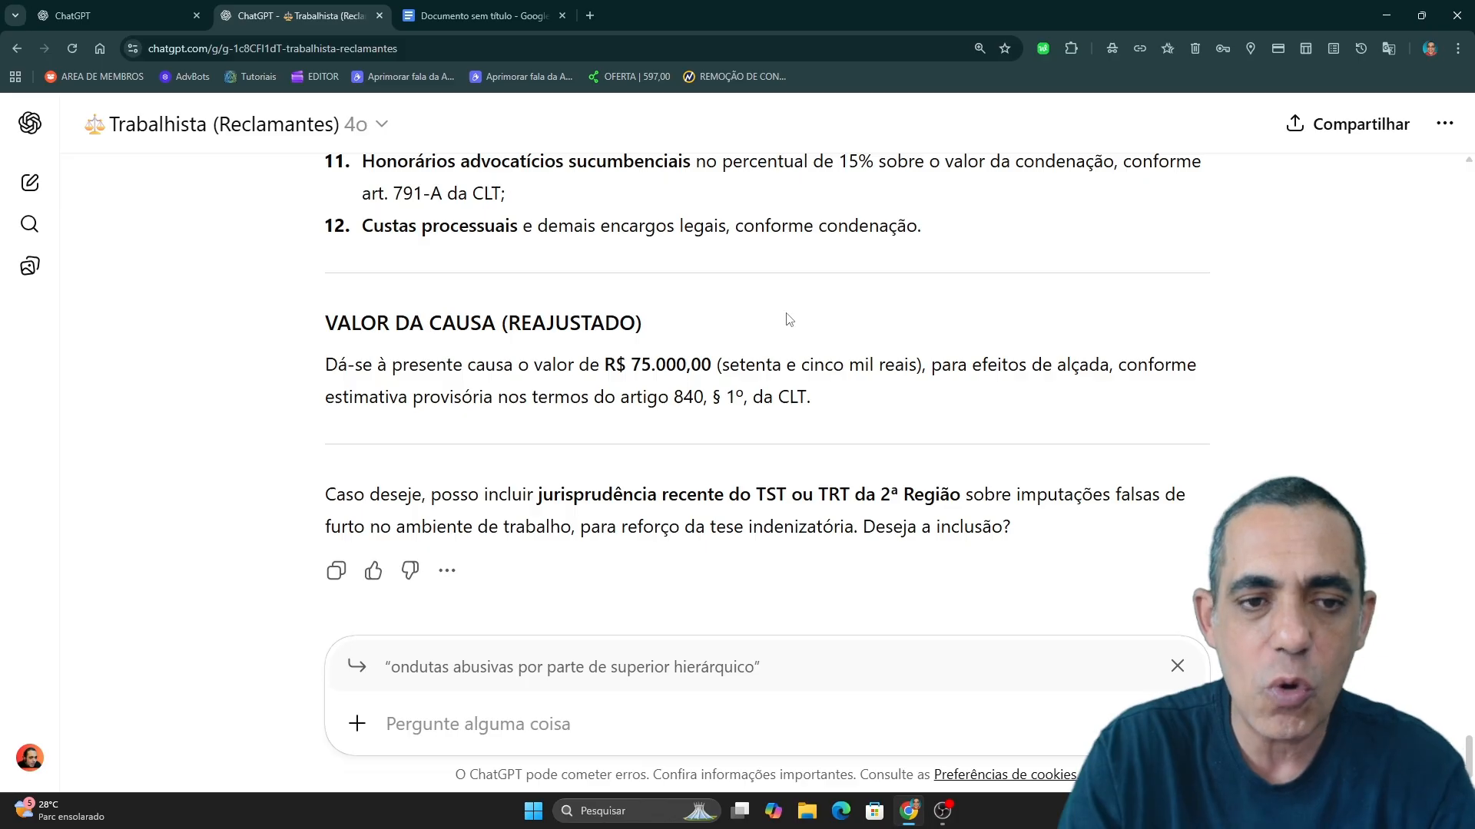
scroll(789, 319, "up", 20)
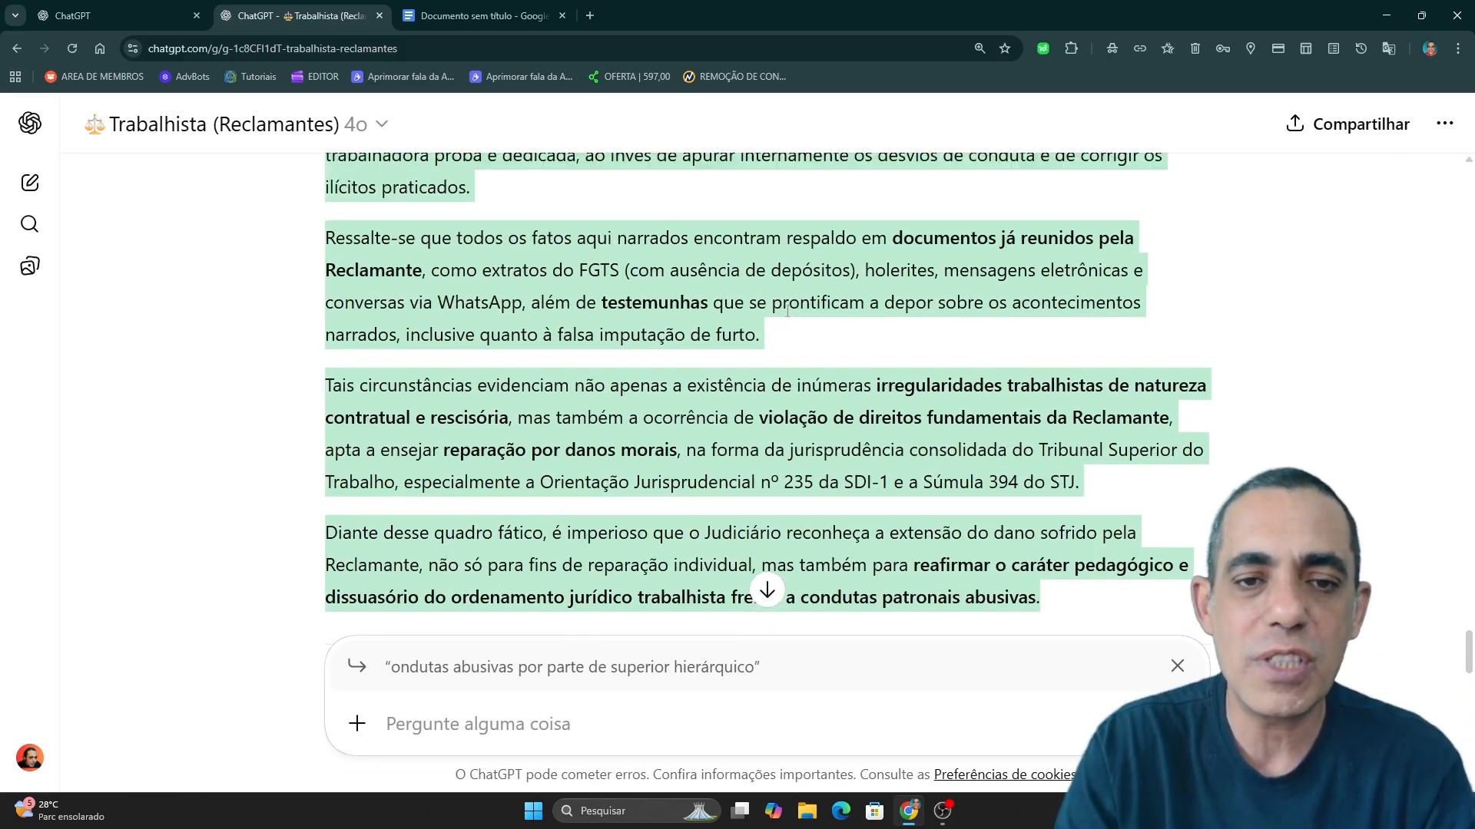
scroll(787, 311, "up", 20)
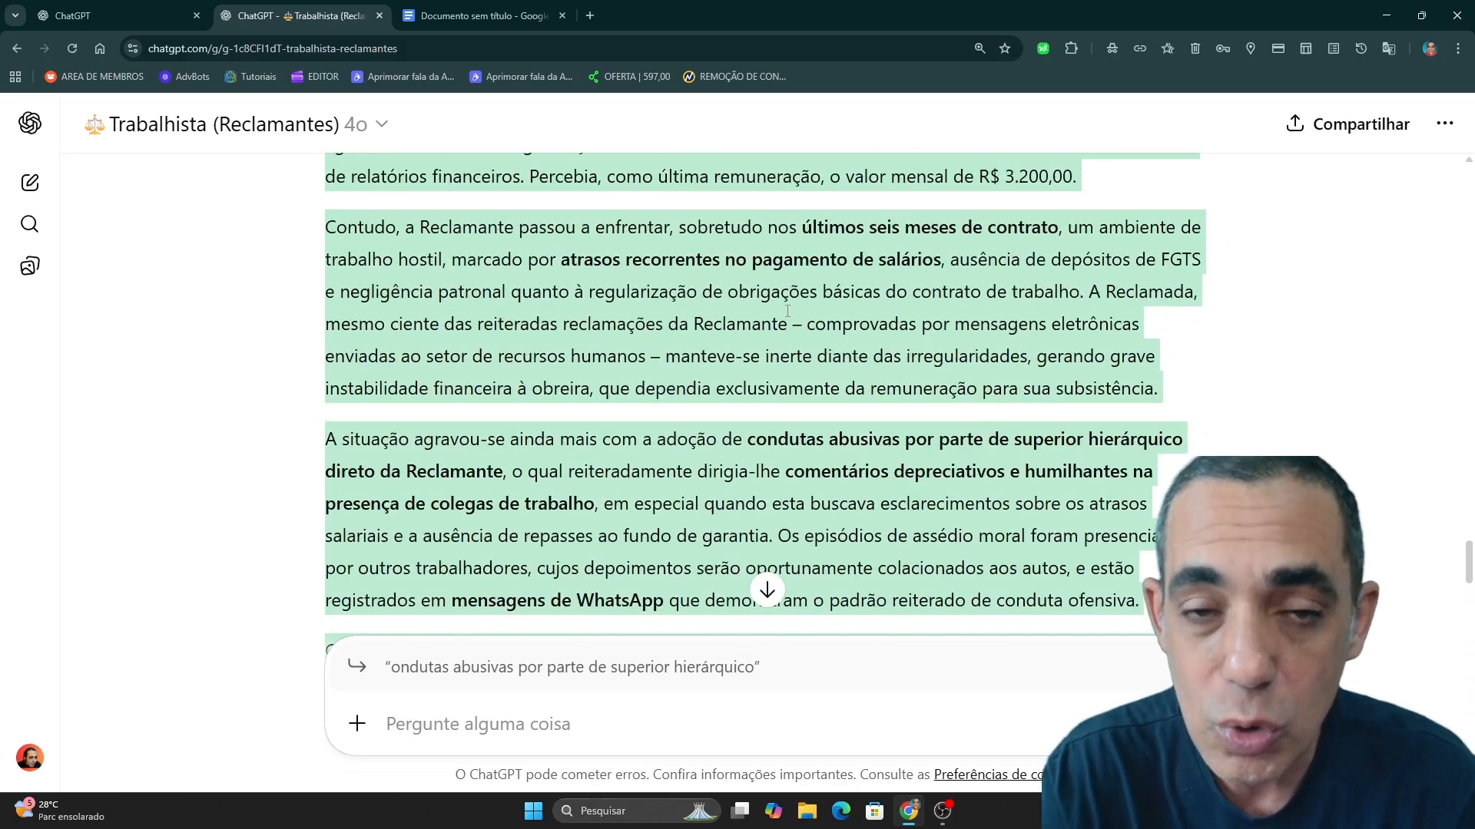
Step: Look through the conversation, from the restructured facts and revised requests back to the original petition, for its "II – DO DIREITO" section
scroll(787, 311, "up", 12)
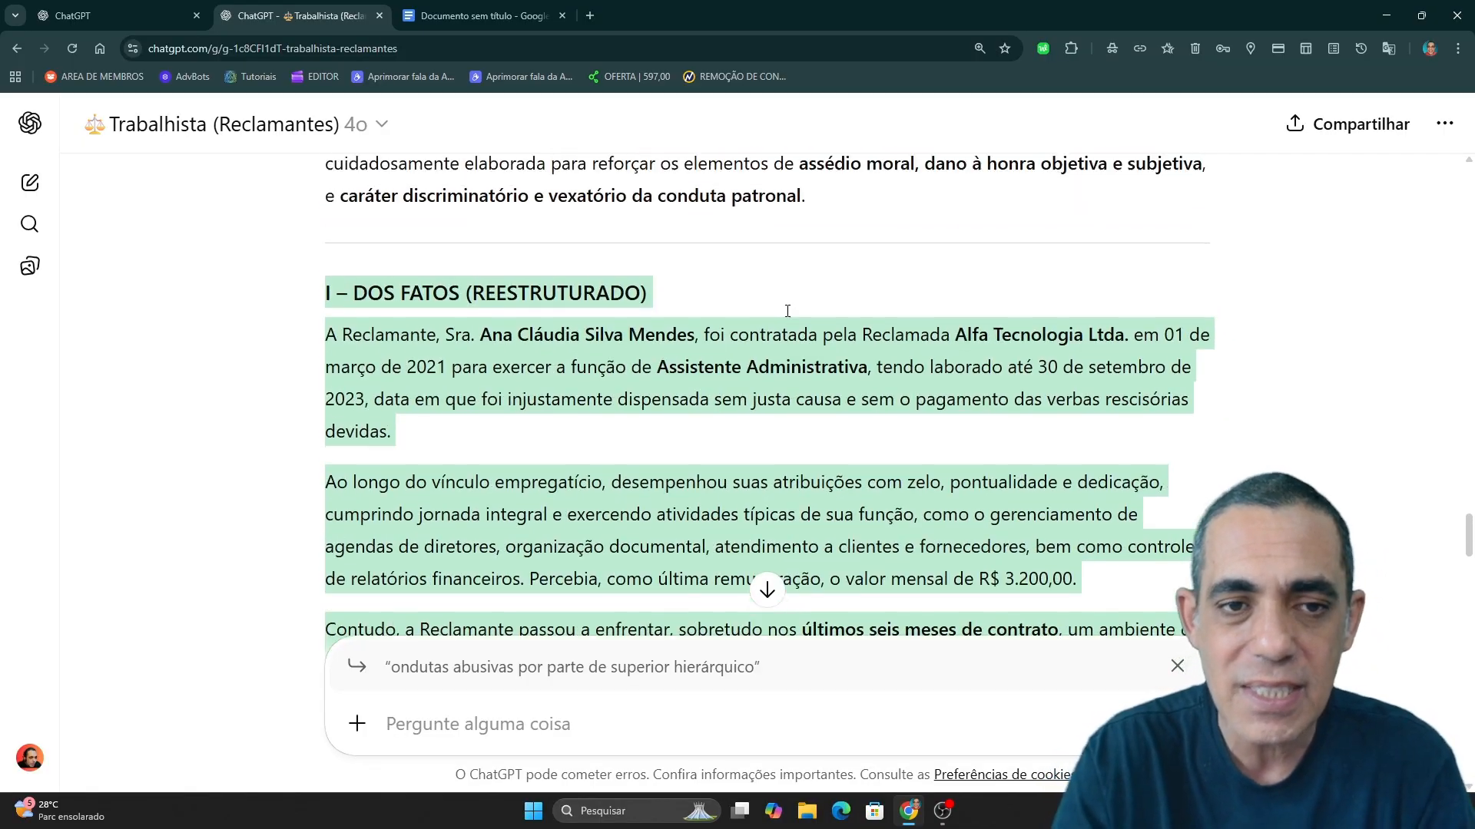
scroll(787, 311, "down", 20)
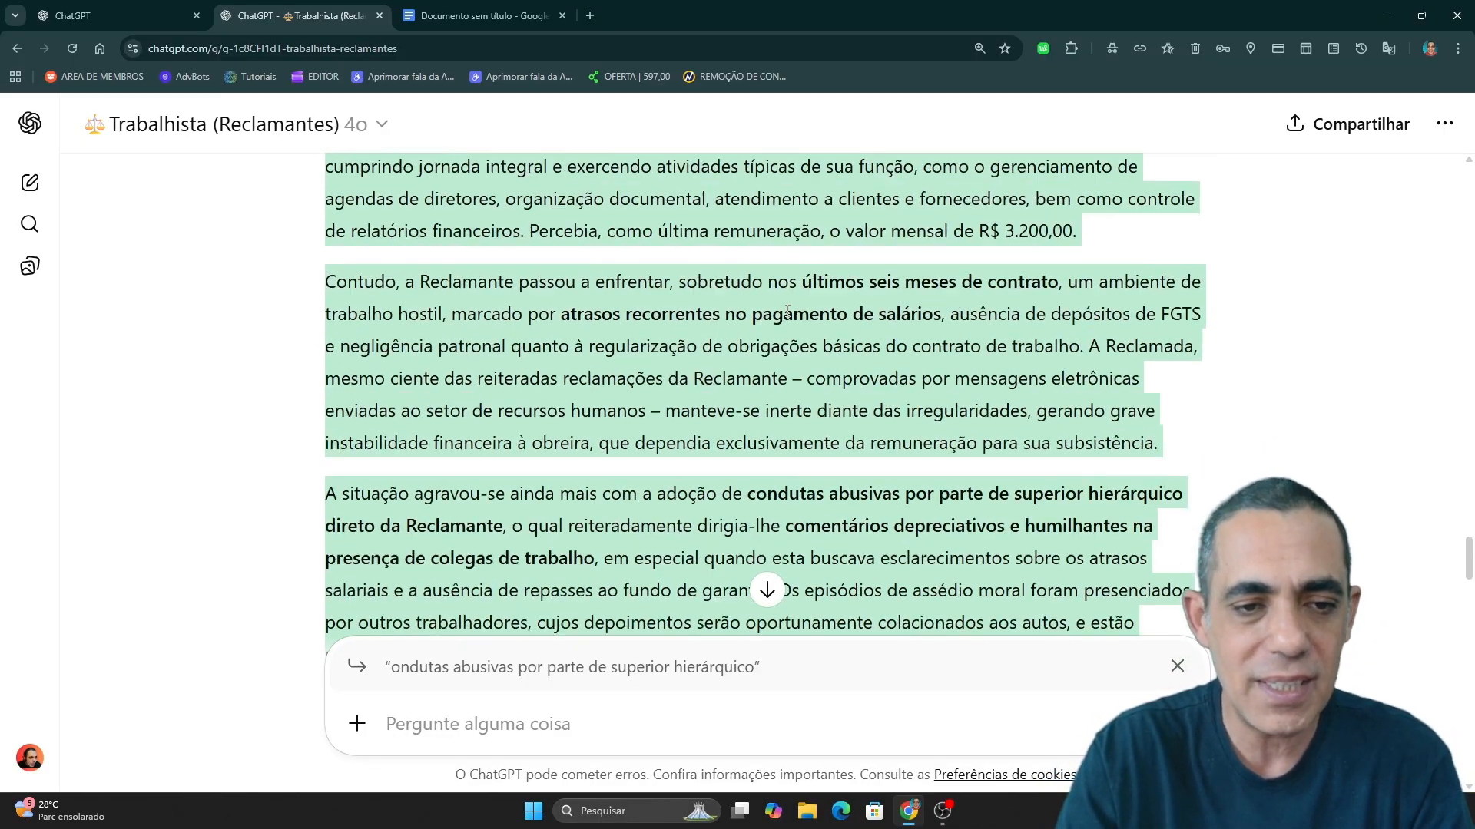
scroll(787, 311, "down", 20)
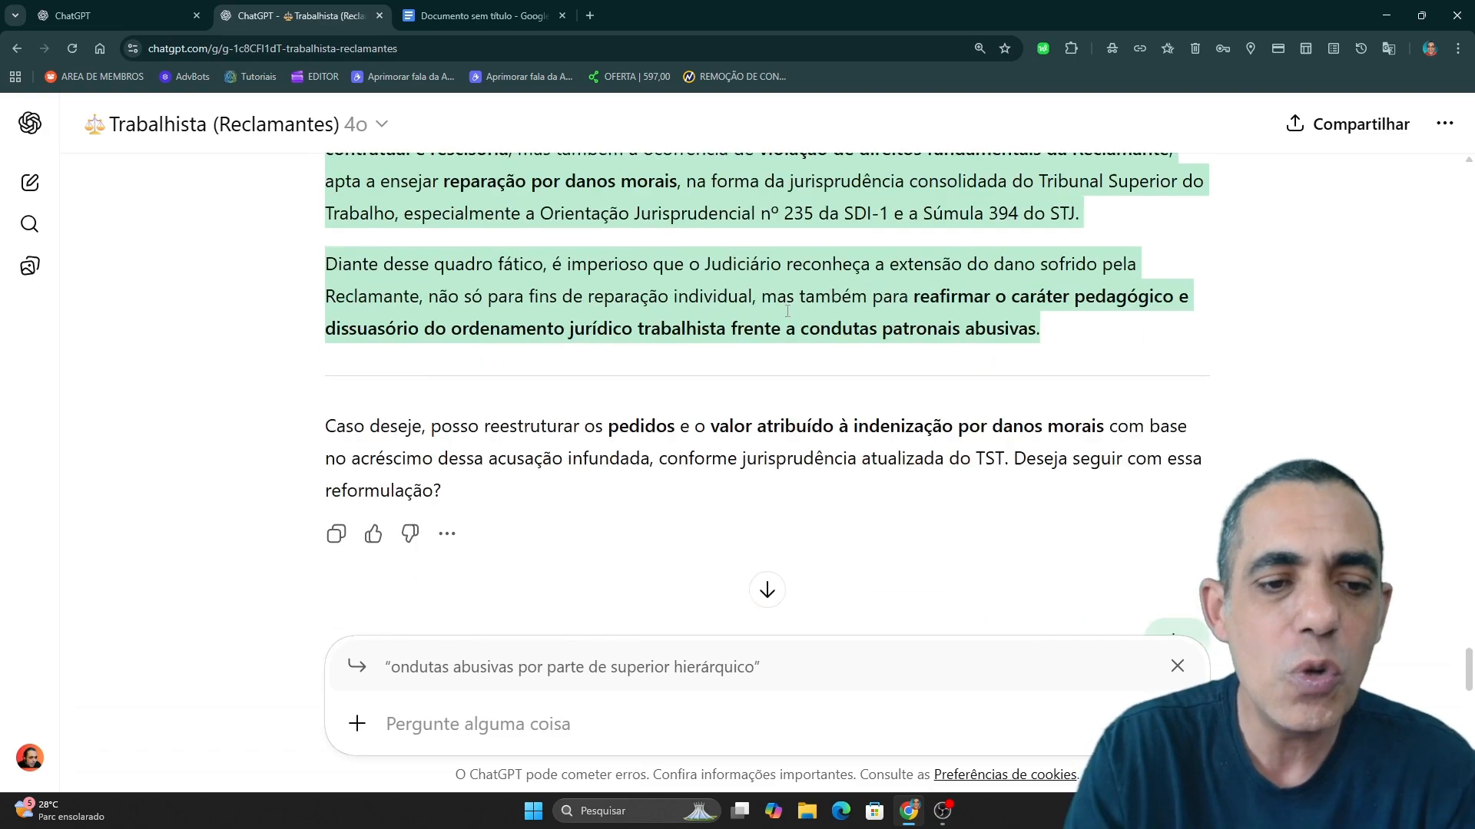
scroll(787, 313, "down", 3)
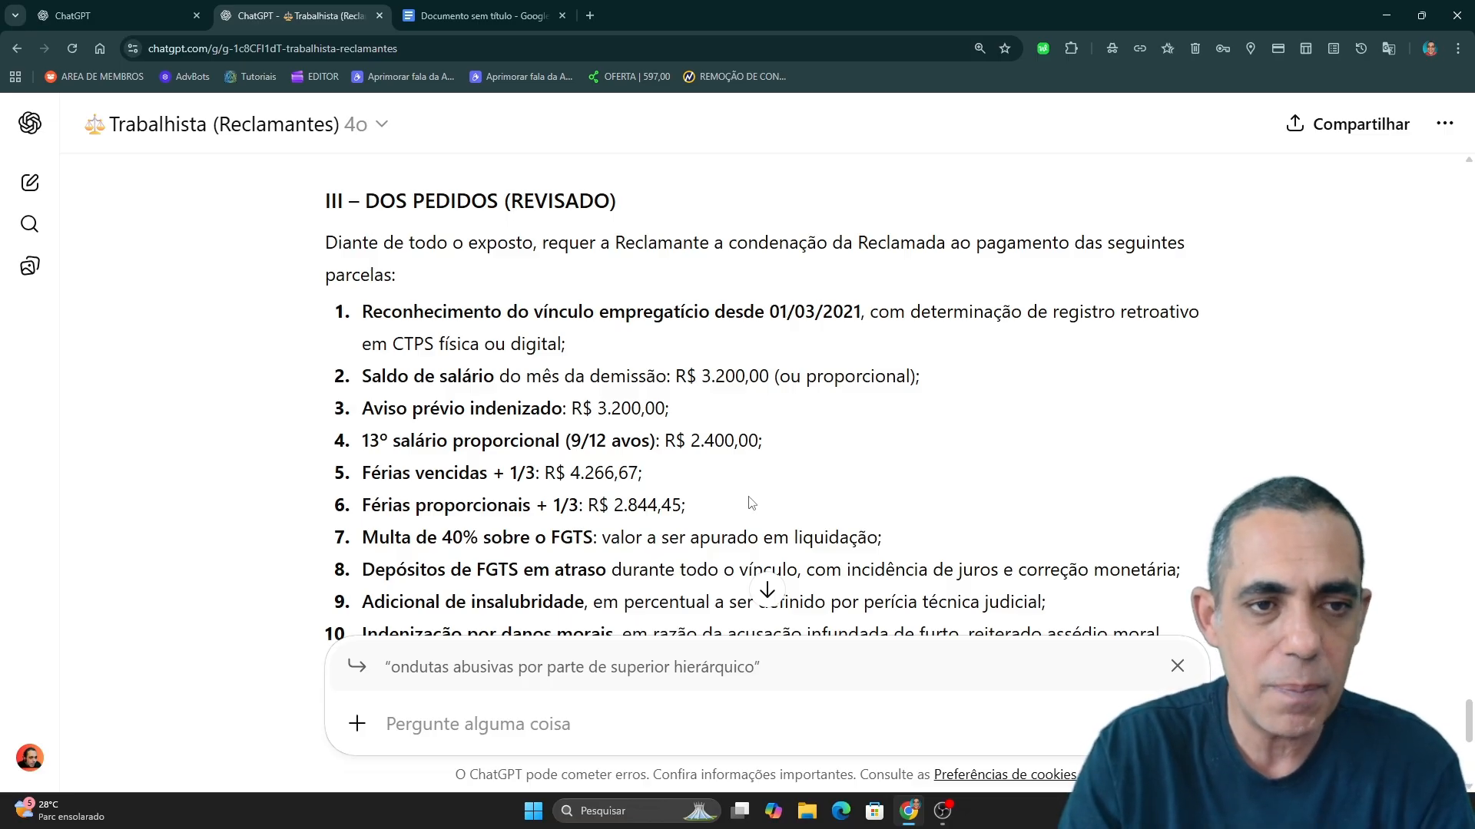
scroll(749, 492, "up", 20)
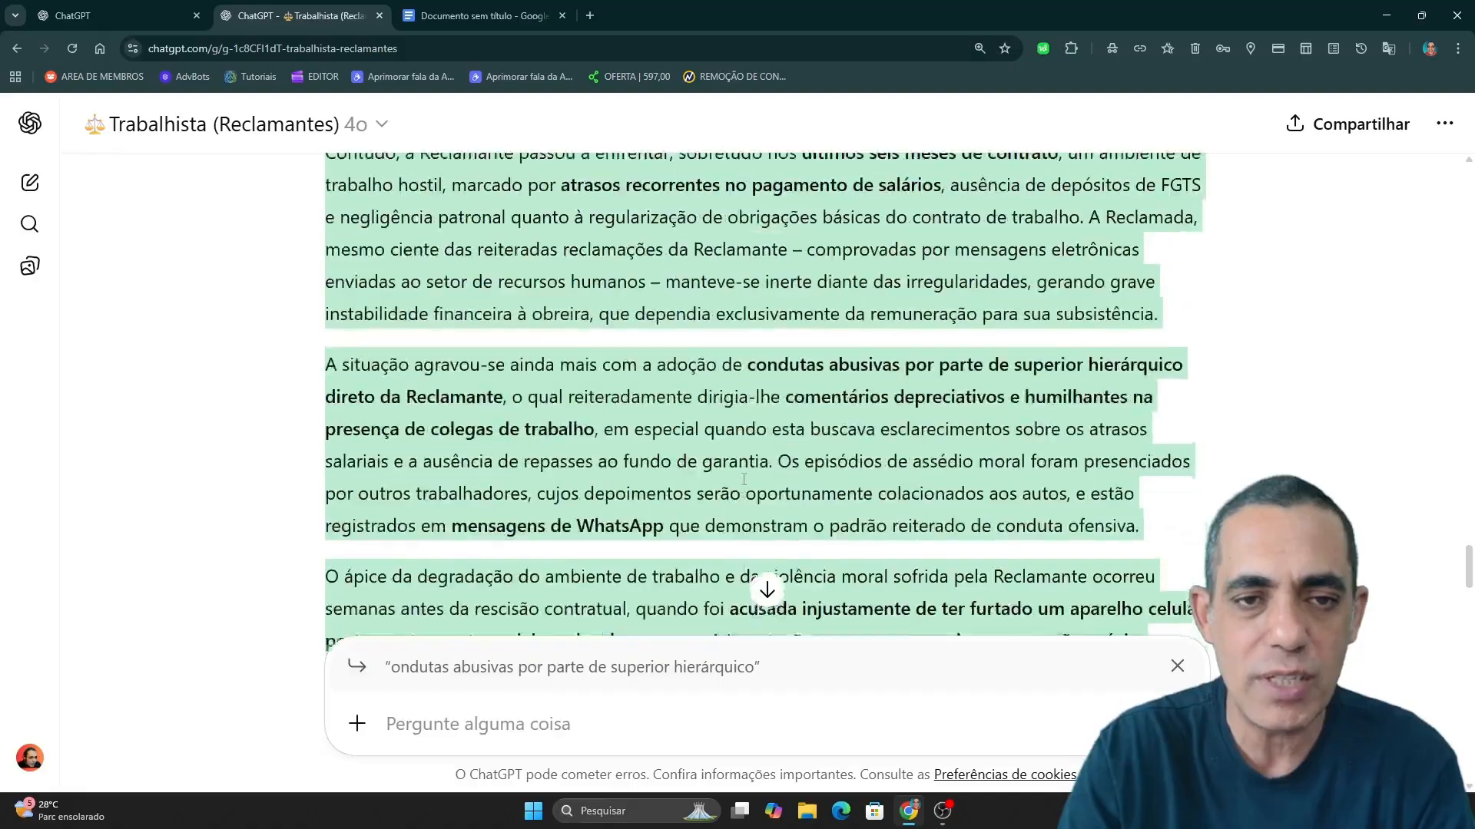
scroll(743, 479, "up", 15)
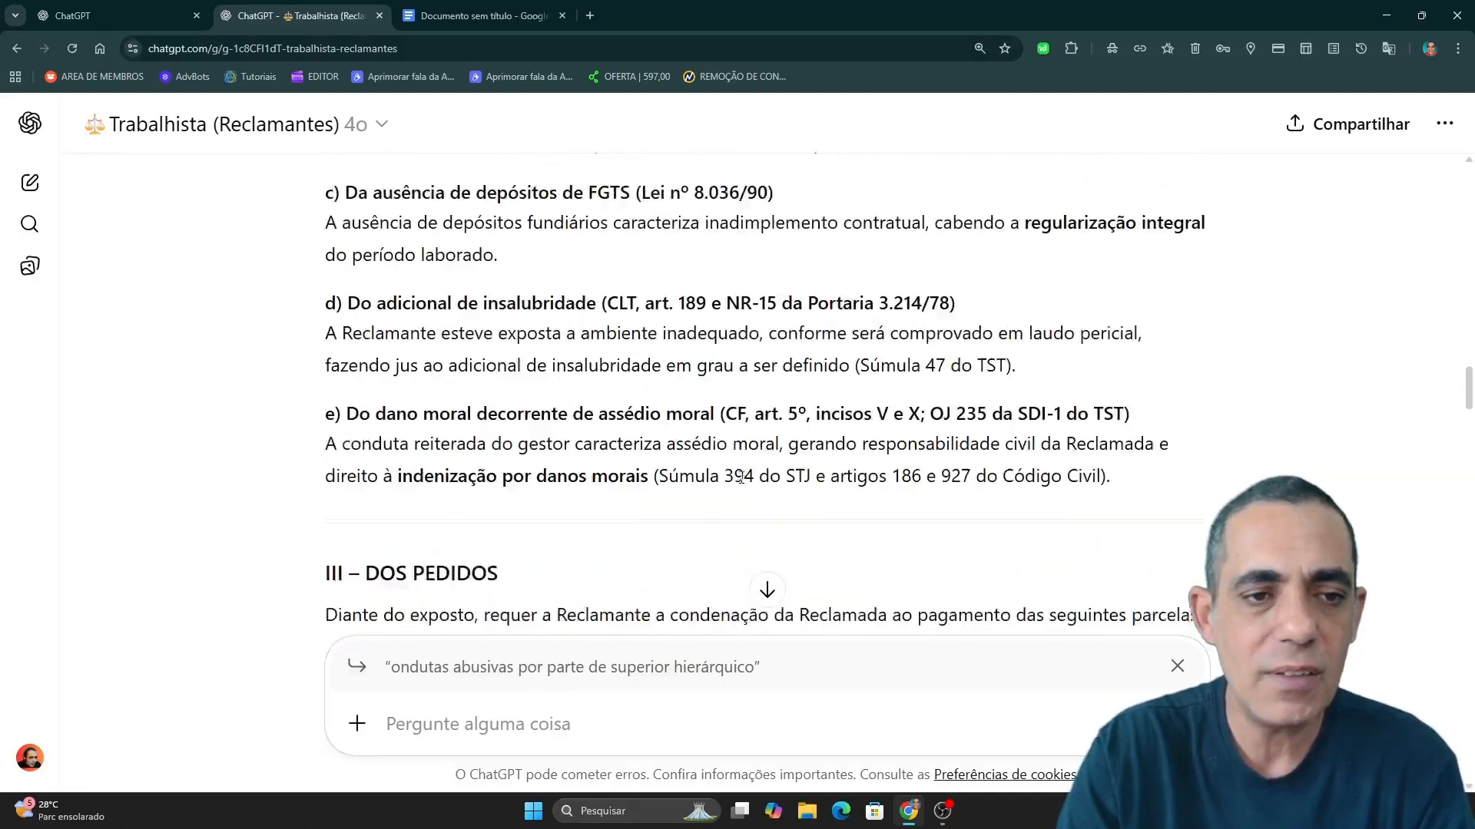
scroll(741, 478, "up", 20)
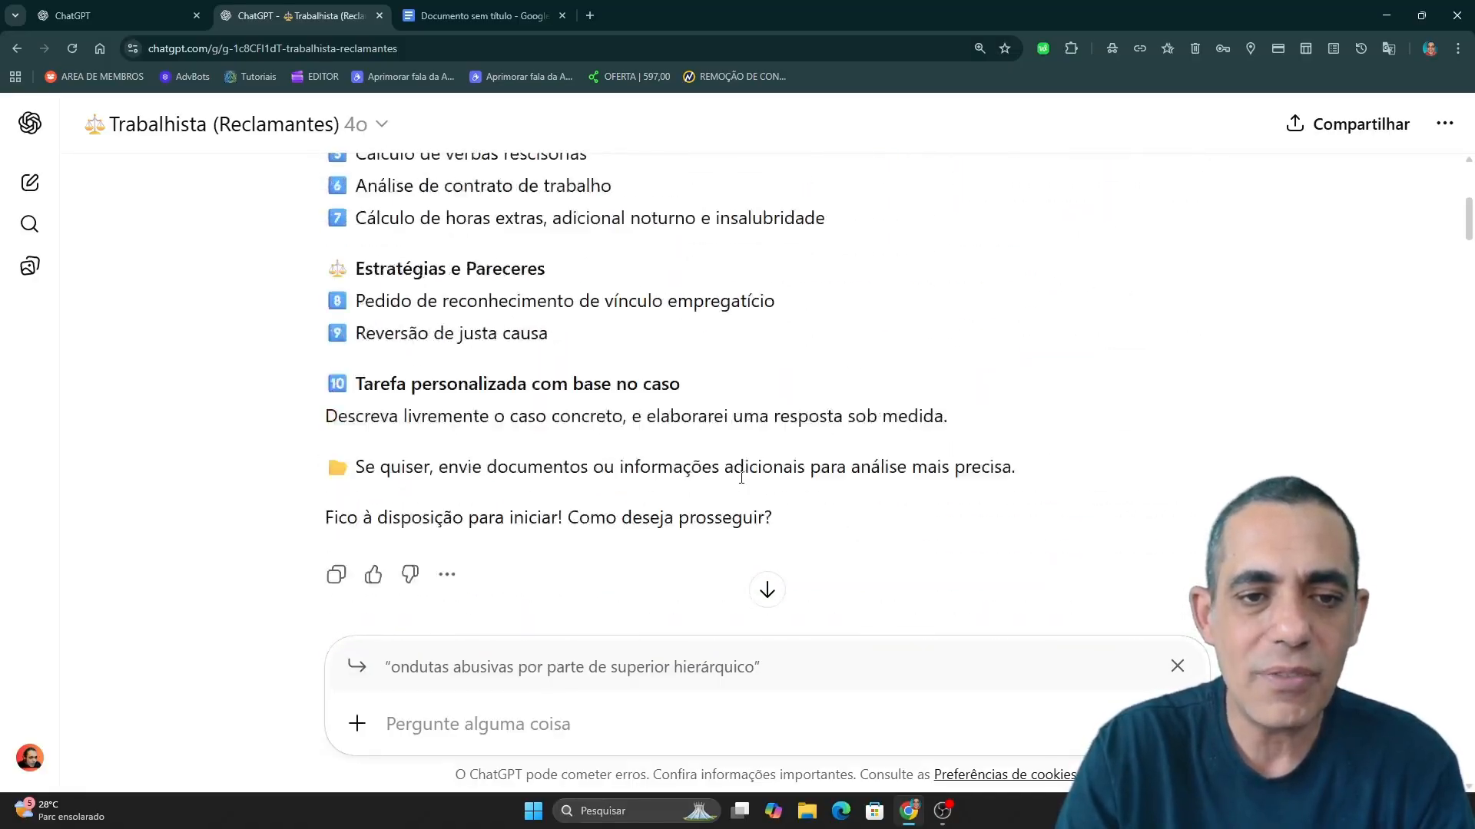
scroll(742, 478, "up", 5)
scroll(741, 480, "down", 18)
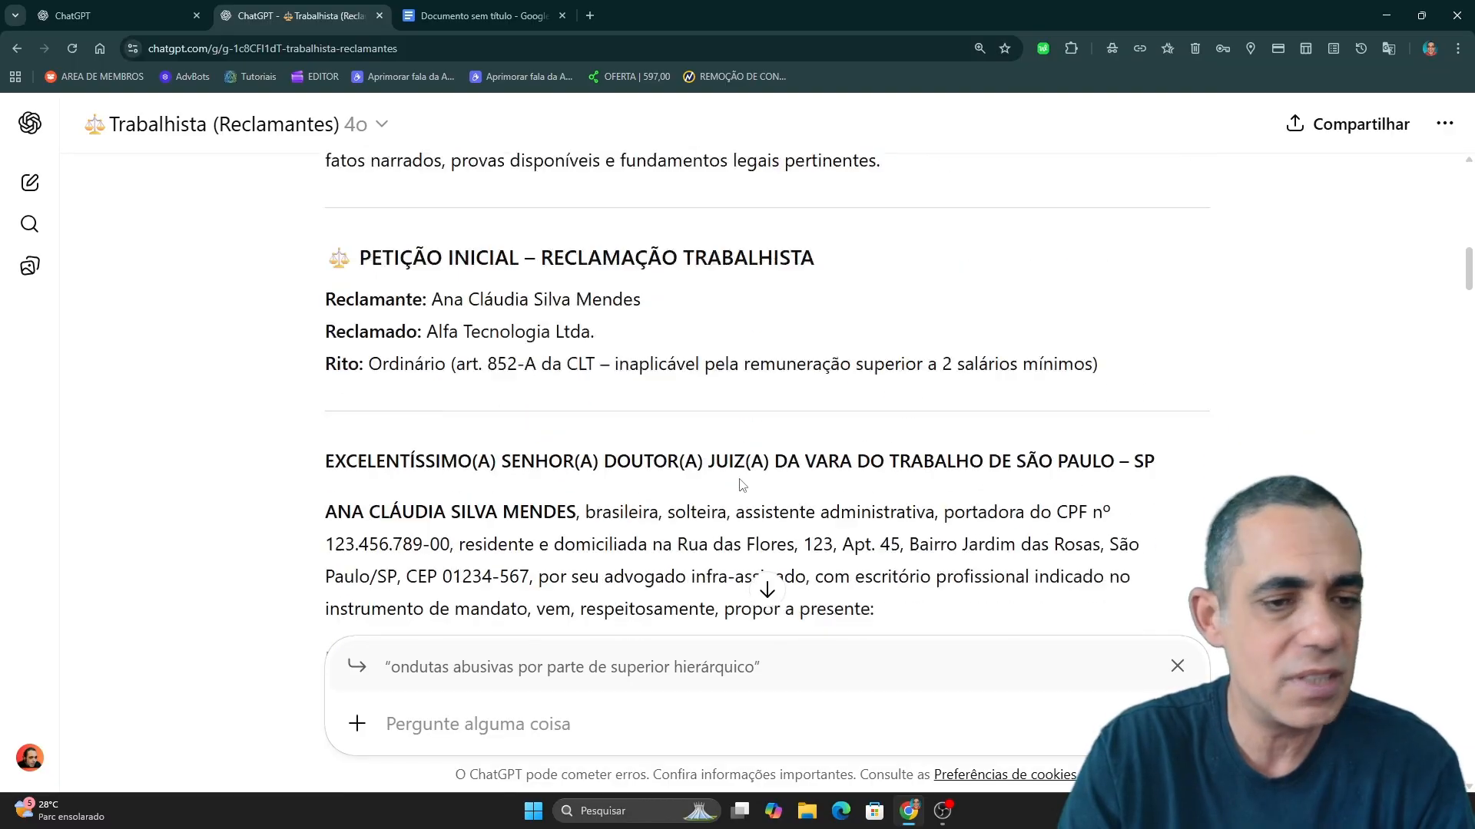
scroll(741, 485, "down", 15)
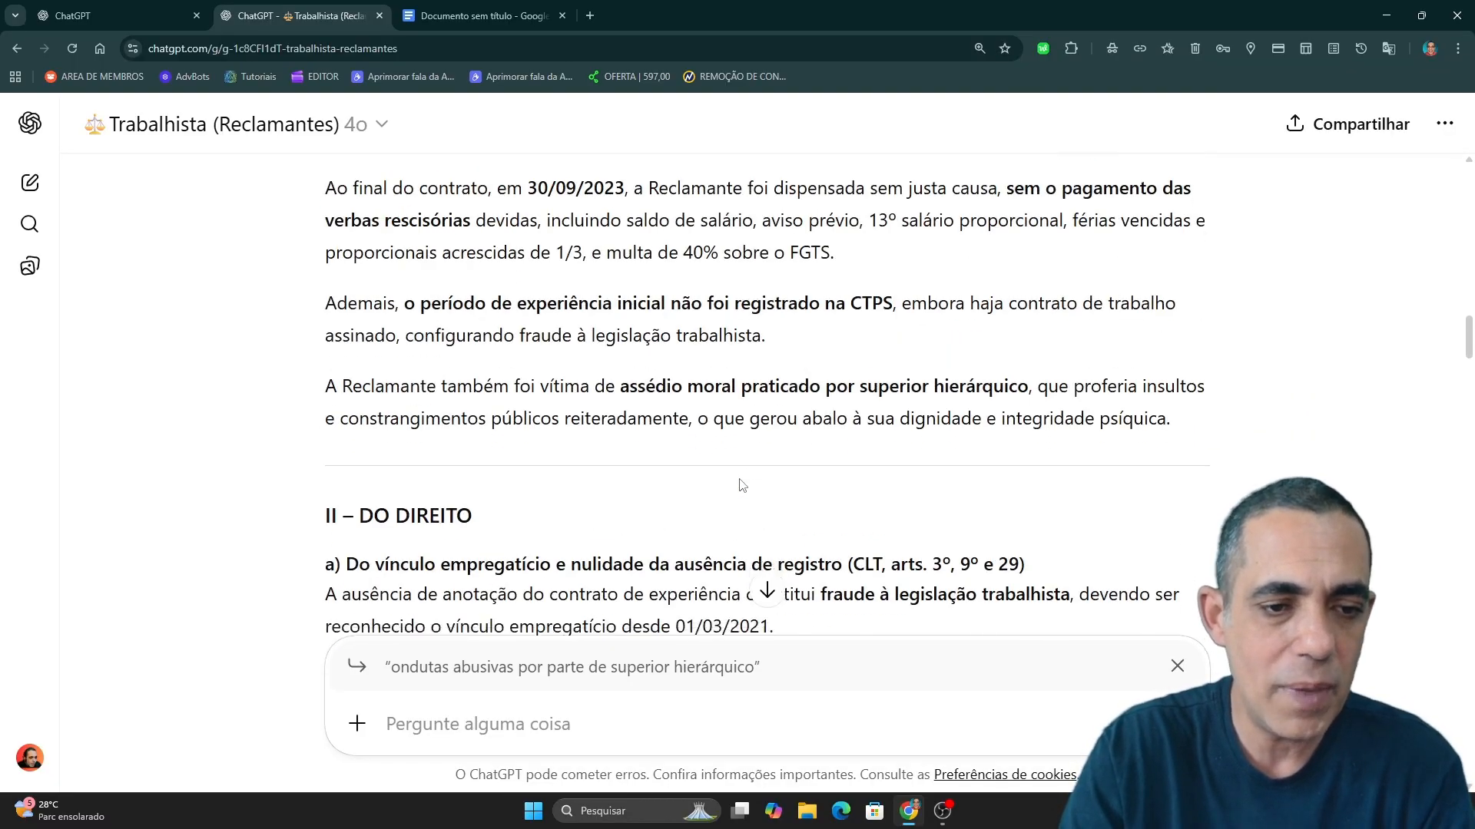
scroll(742, 485, "down", 5)
scroll(483, 317, "up", 2)
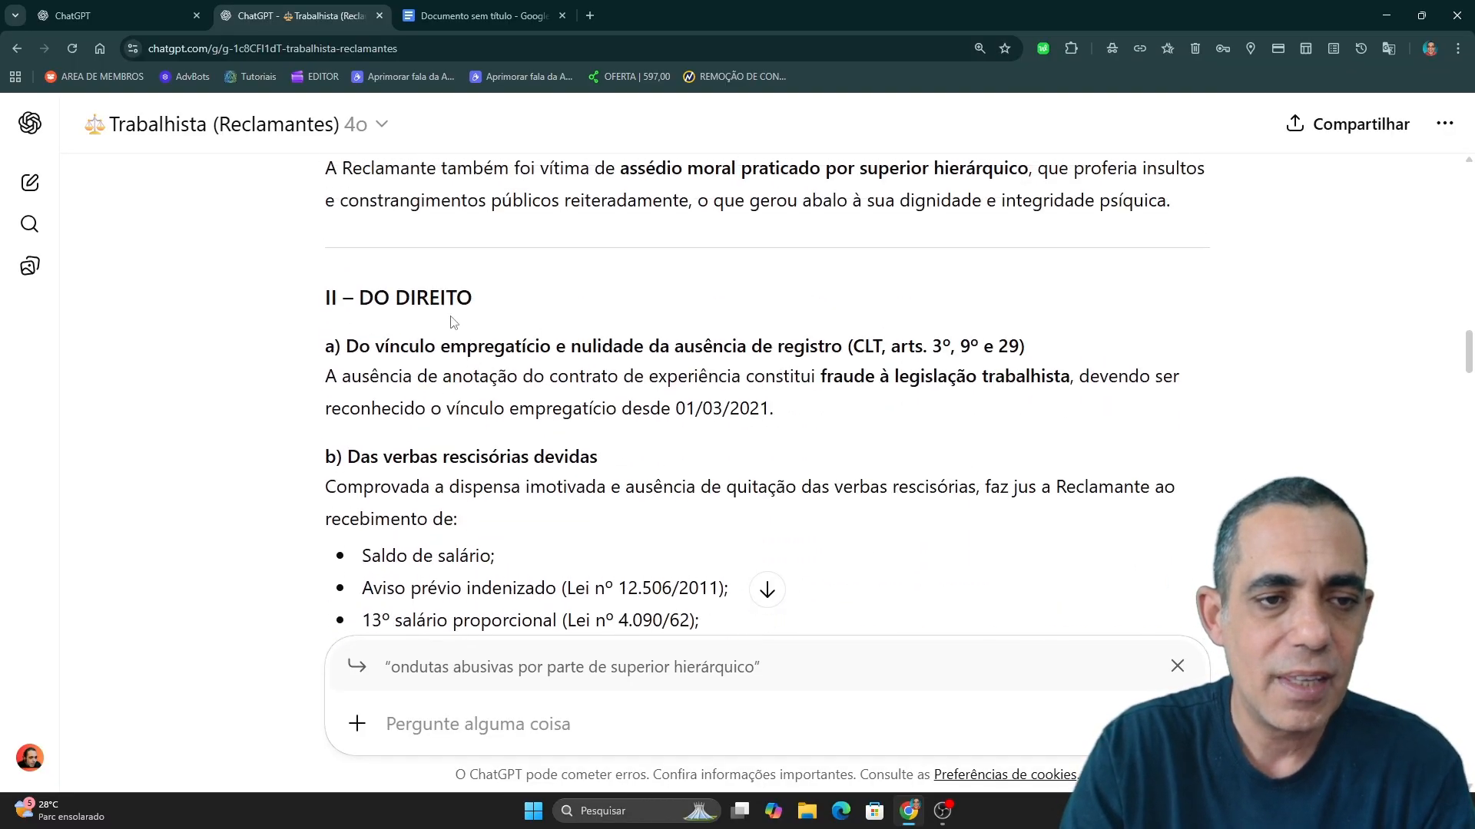
Step: Quote the "II – DO DIREITO" heading in the prompt and review the legal items a) to e) beneath it
left_click_drag(328, 298, 602, 311)
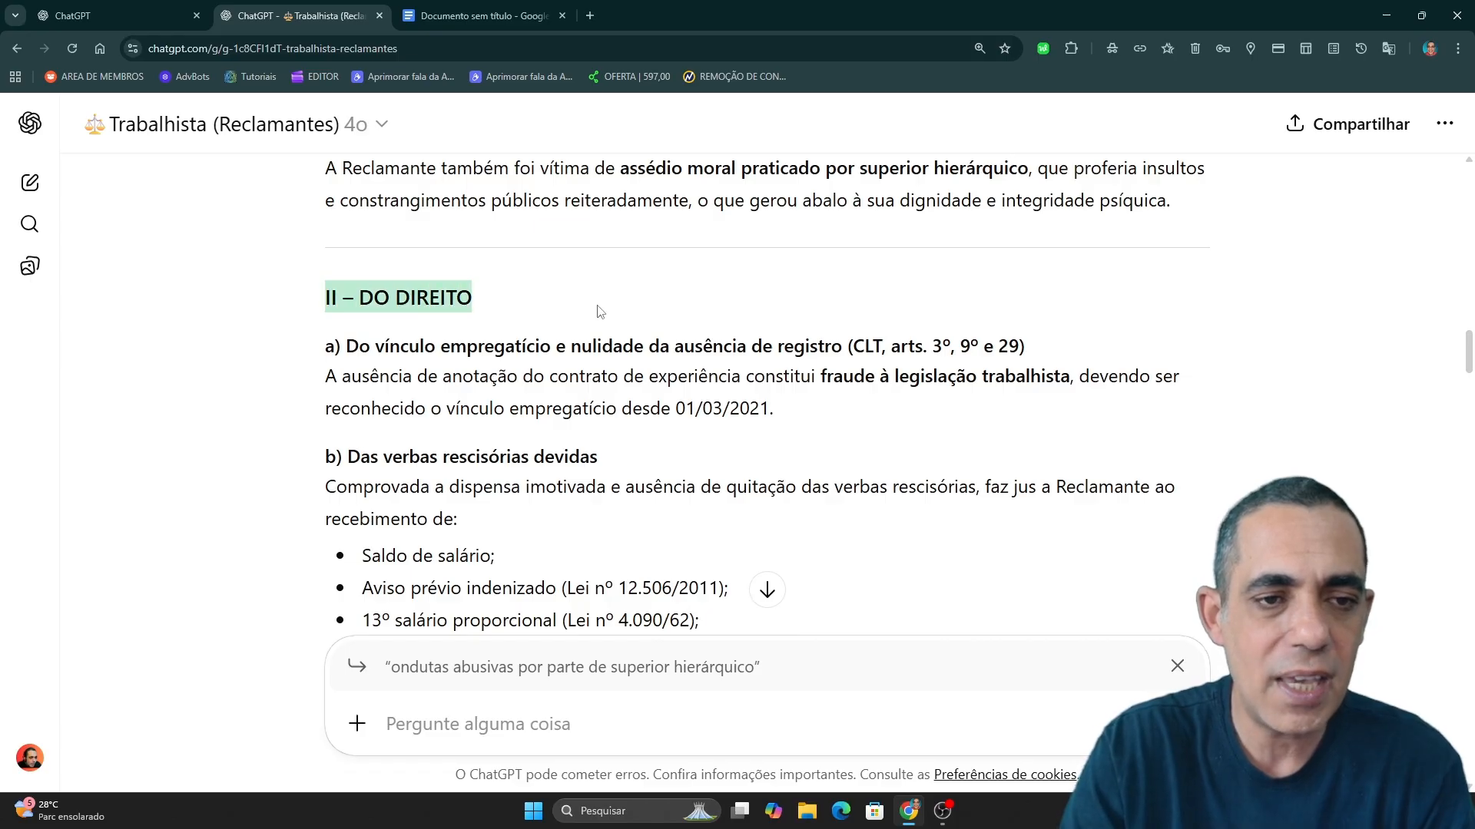
left_click(453, 259)
scroll(808, 467, "down", 4)
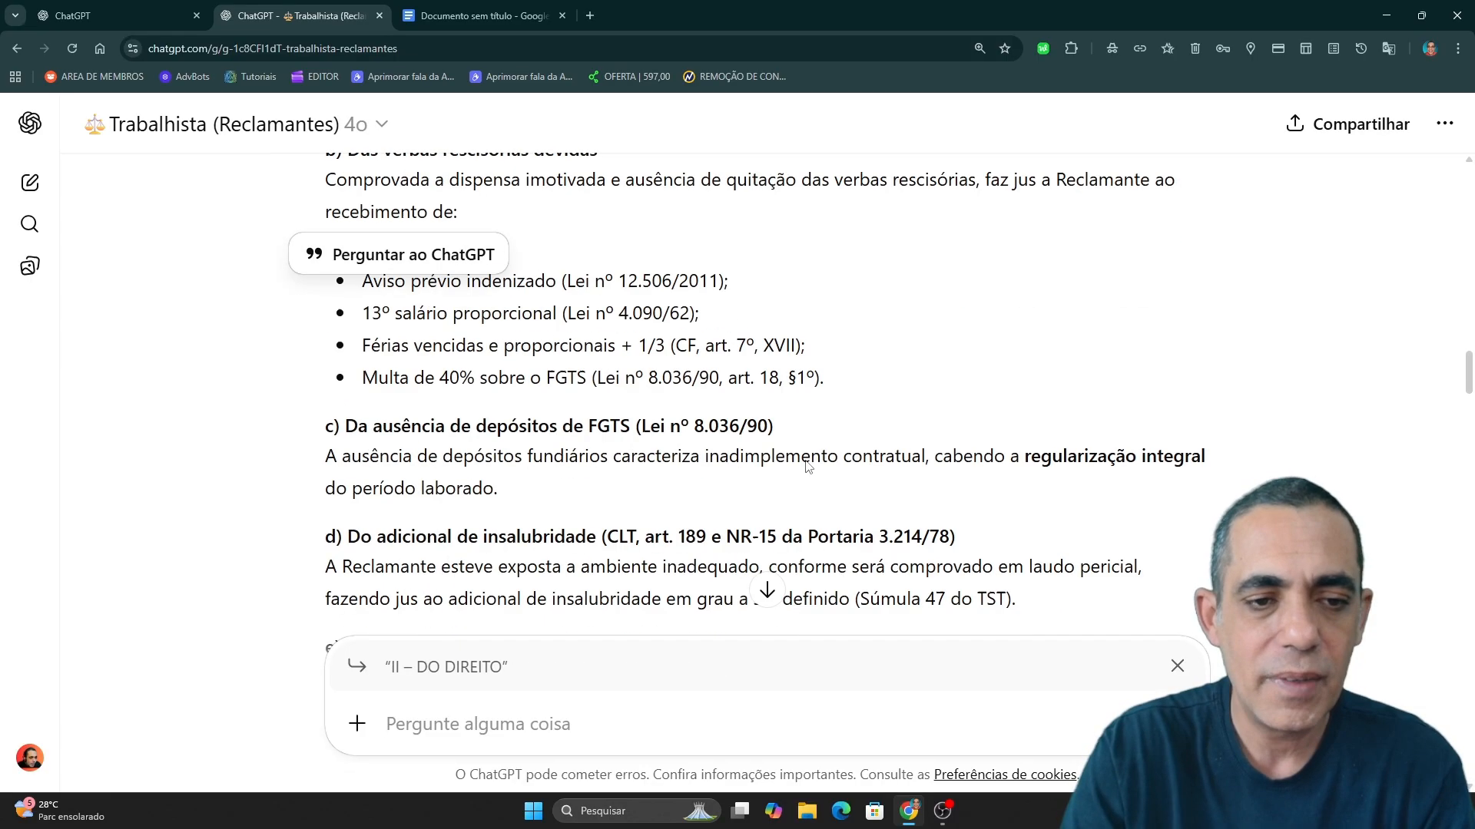
scroll(806, 459, "up", 1)
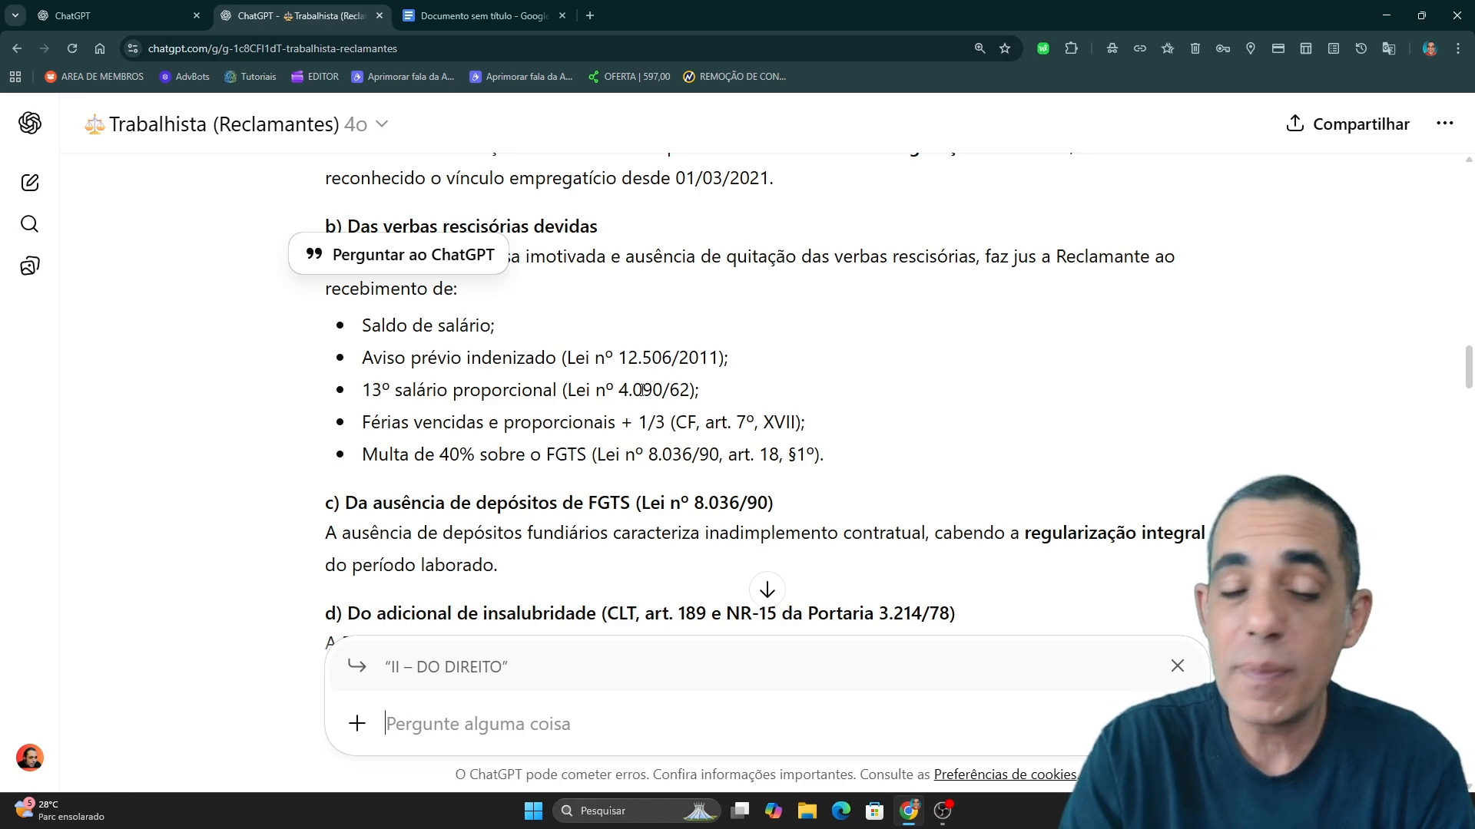
scroll(646, 390, "down", 4)
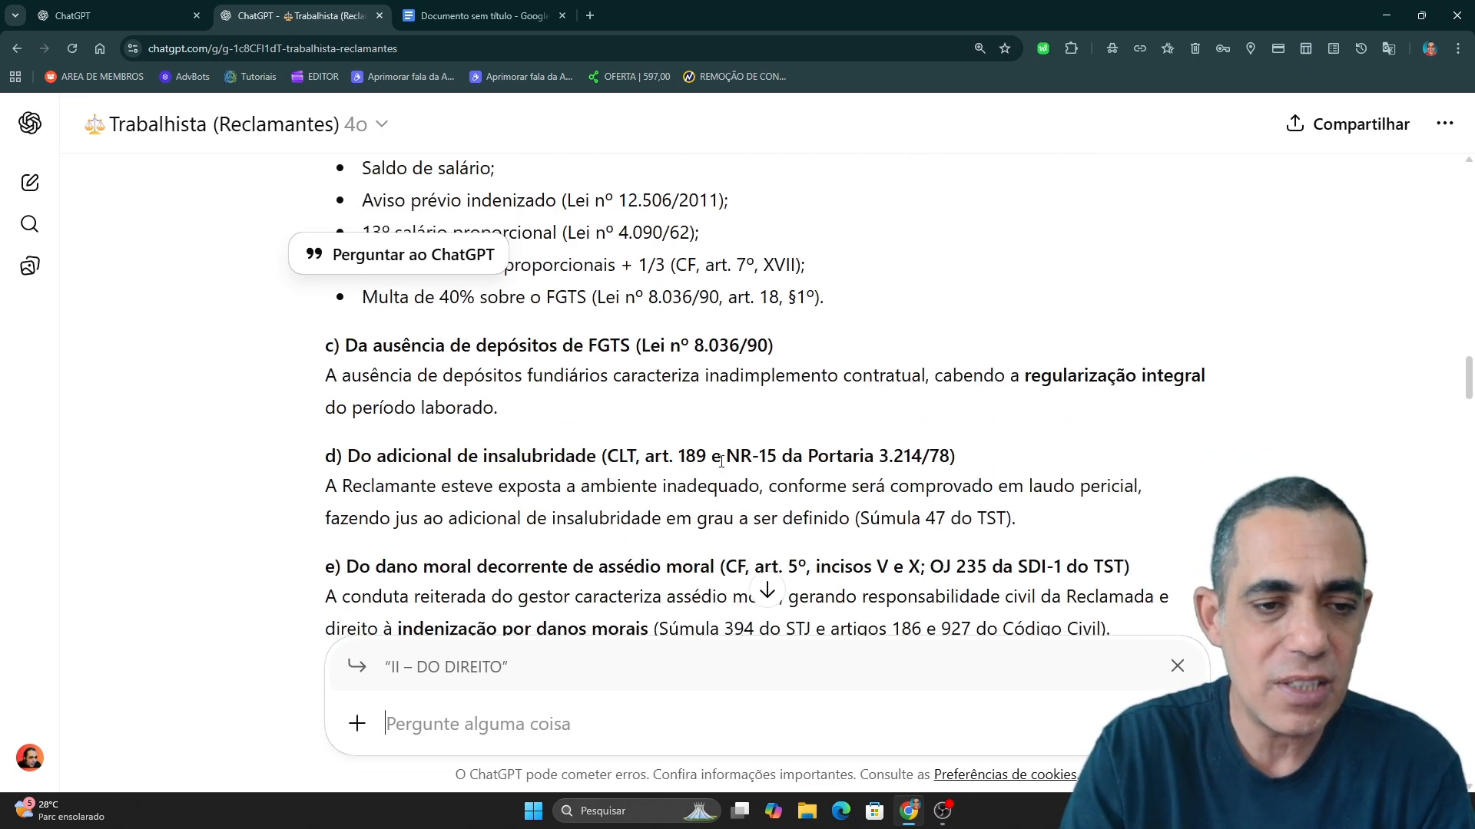
scroll(722, 464, "down", 1)
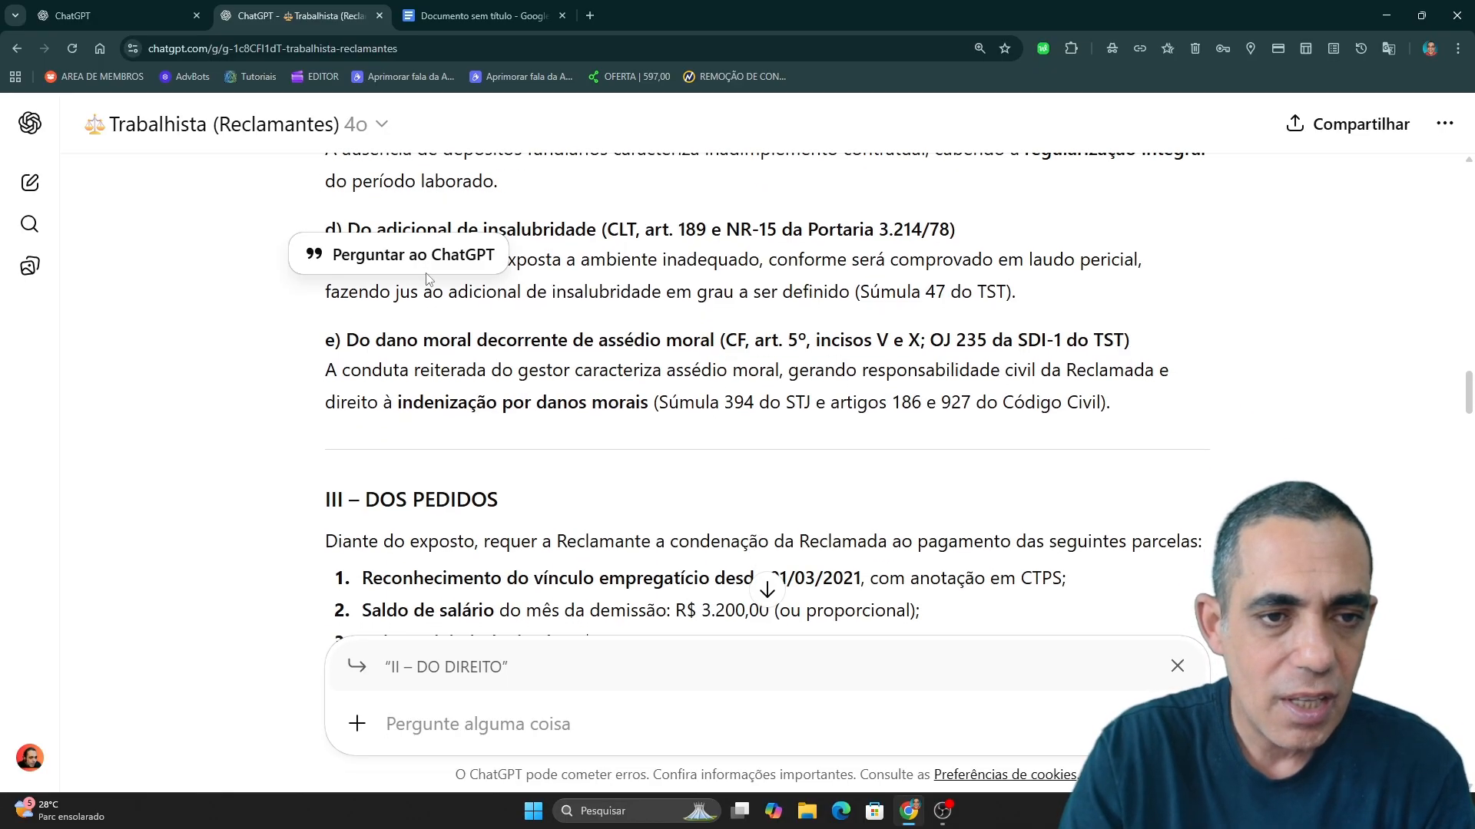
Step: Quote item e) on moral damages from harassment and send the request "inclua acusão de roubo de um celular de outro colaborador e jusitifique"
left_click_drag(327, 340, 1066, 403)
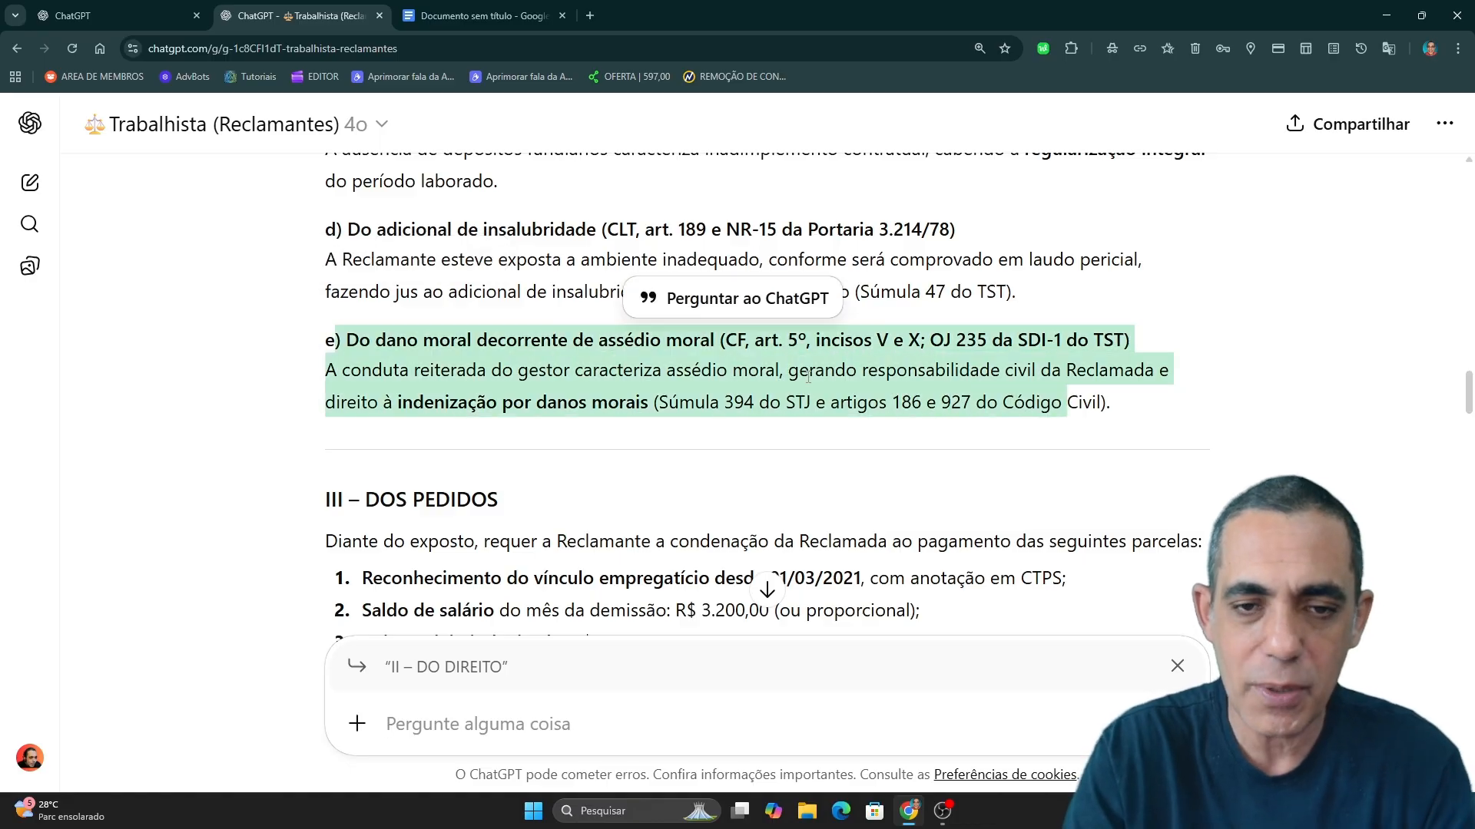
left_click(733, 298)
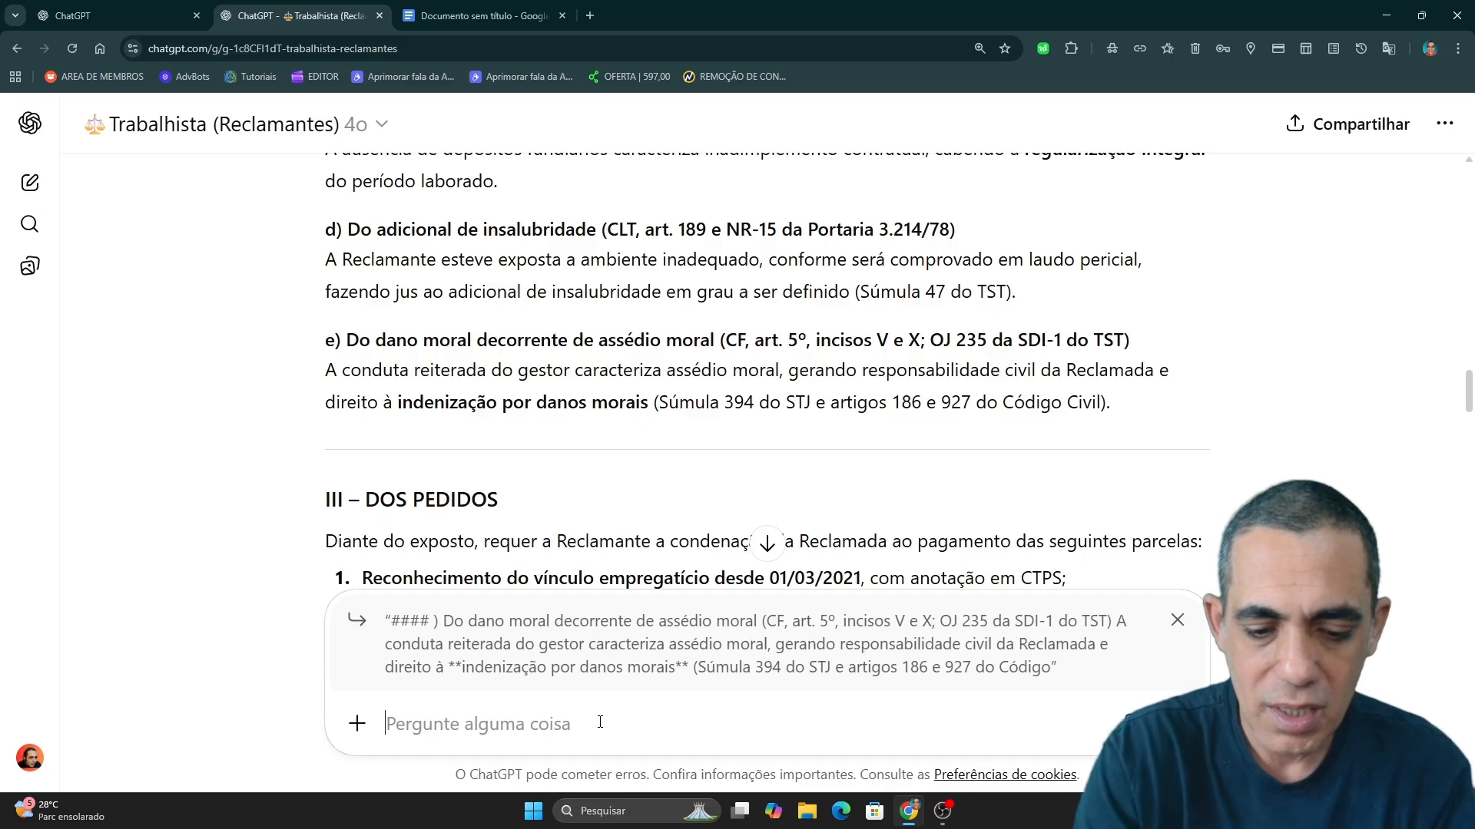
type("inclua acus")
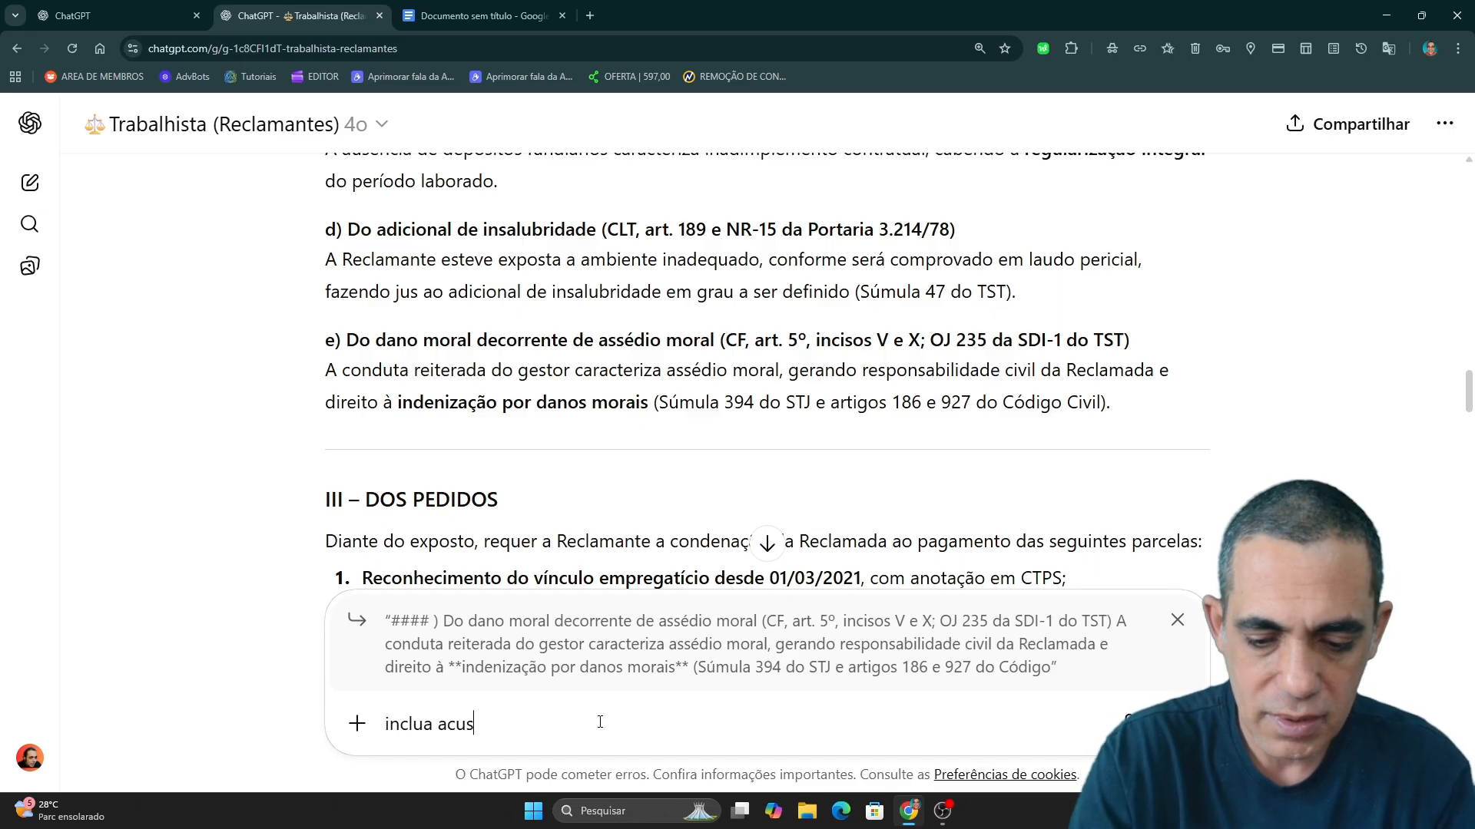
type("ão de roubo")
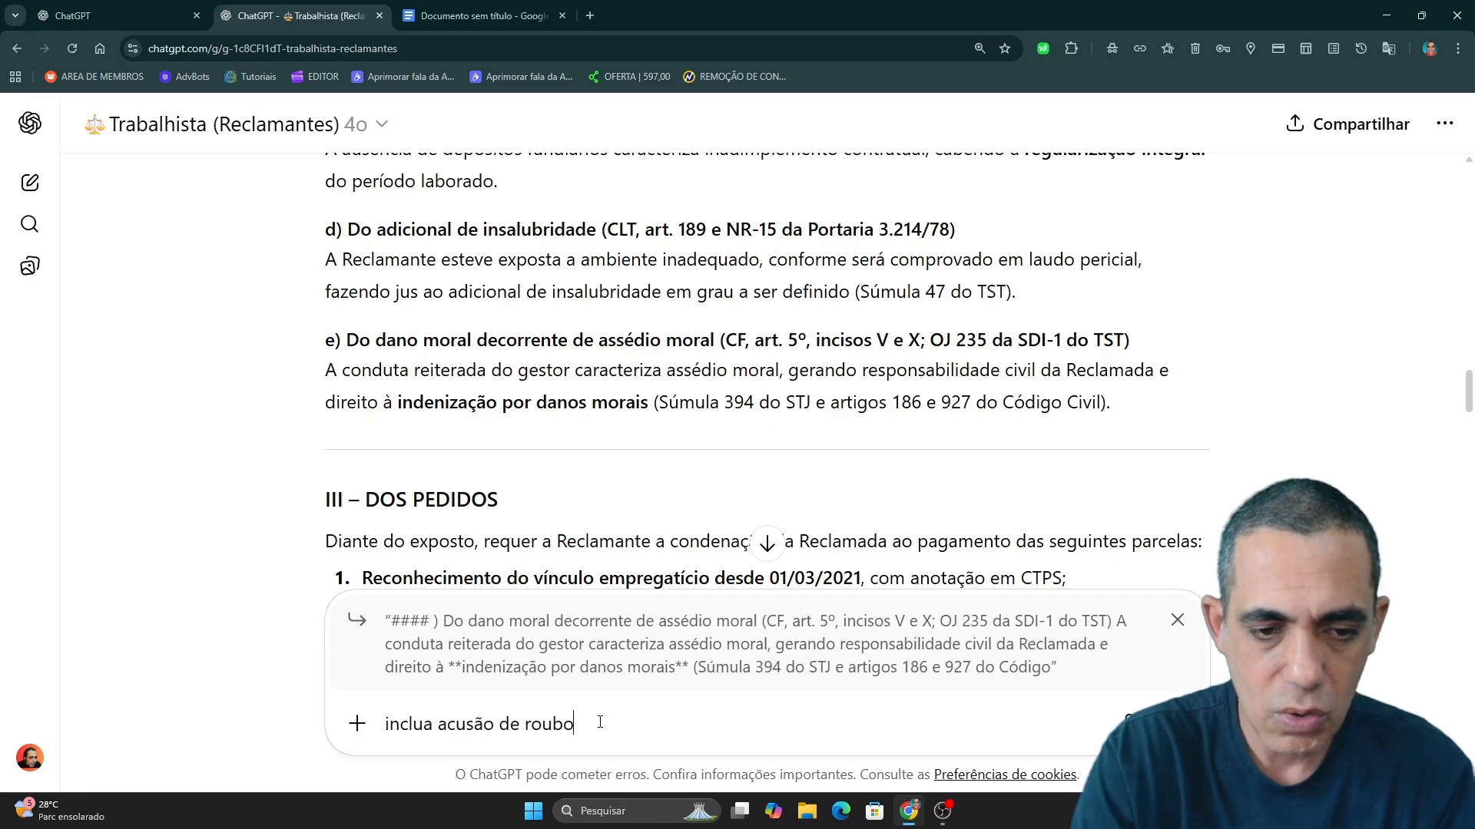
type(" de um celu")
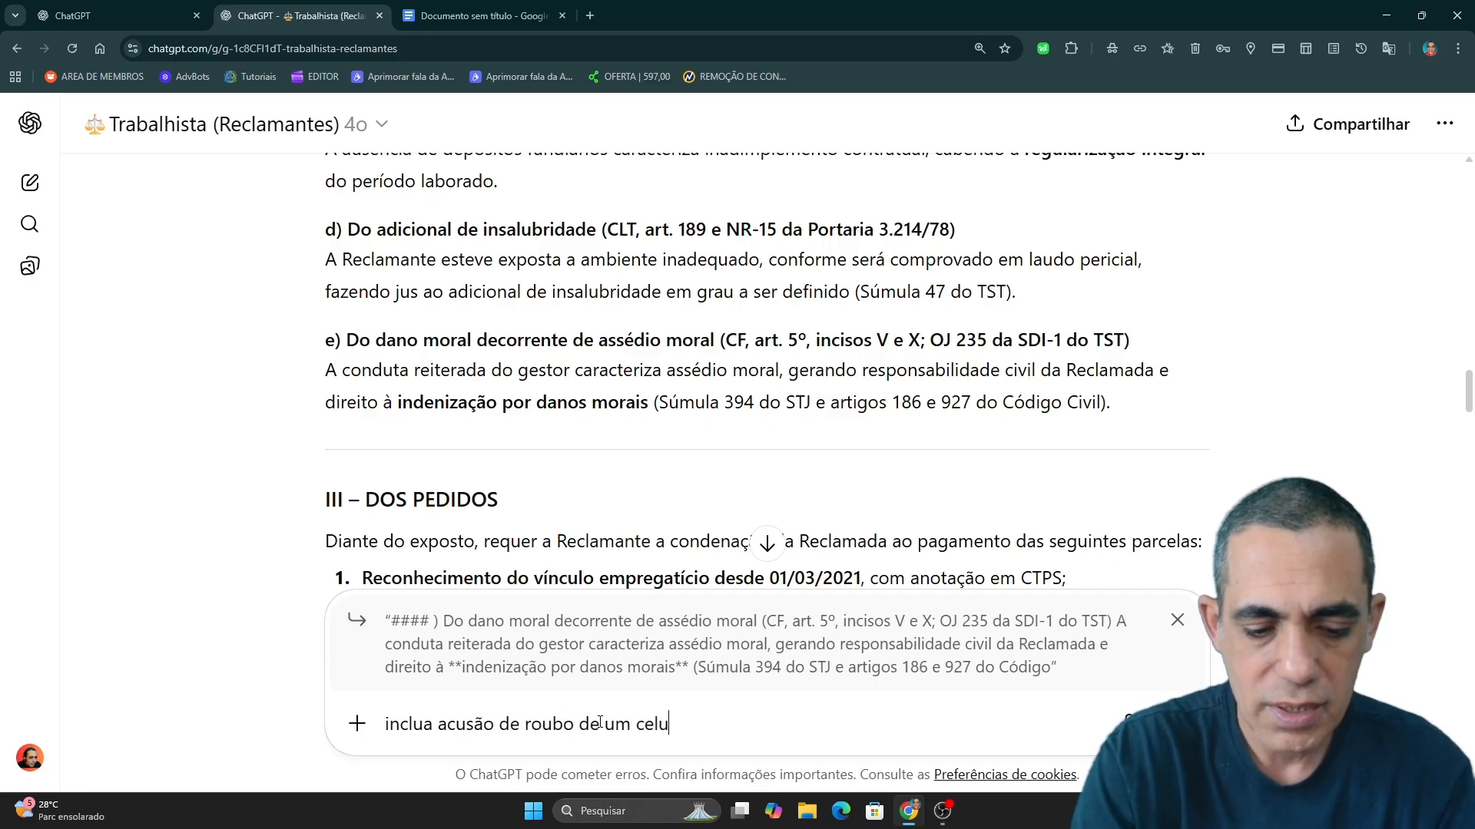
type("lar de ")
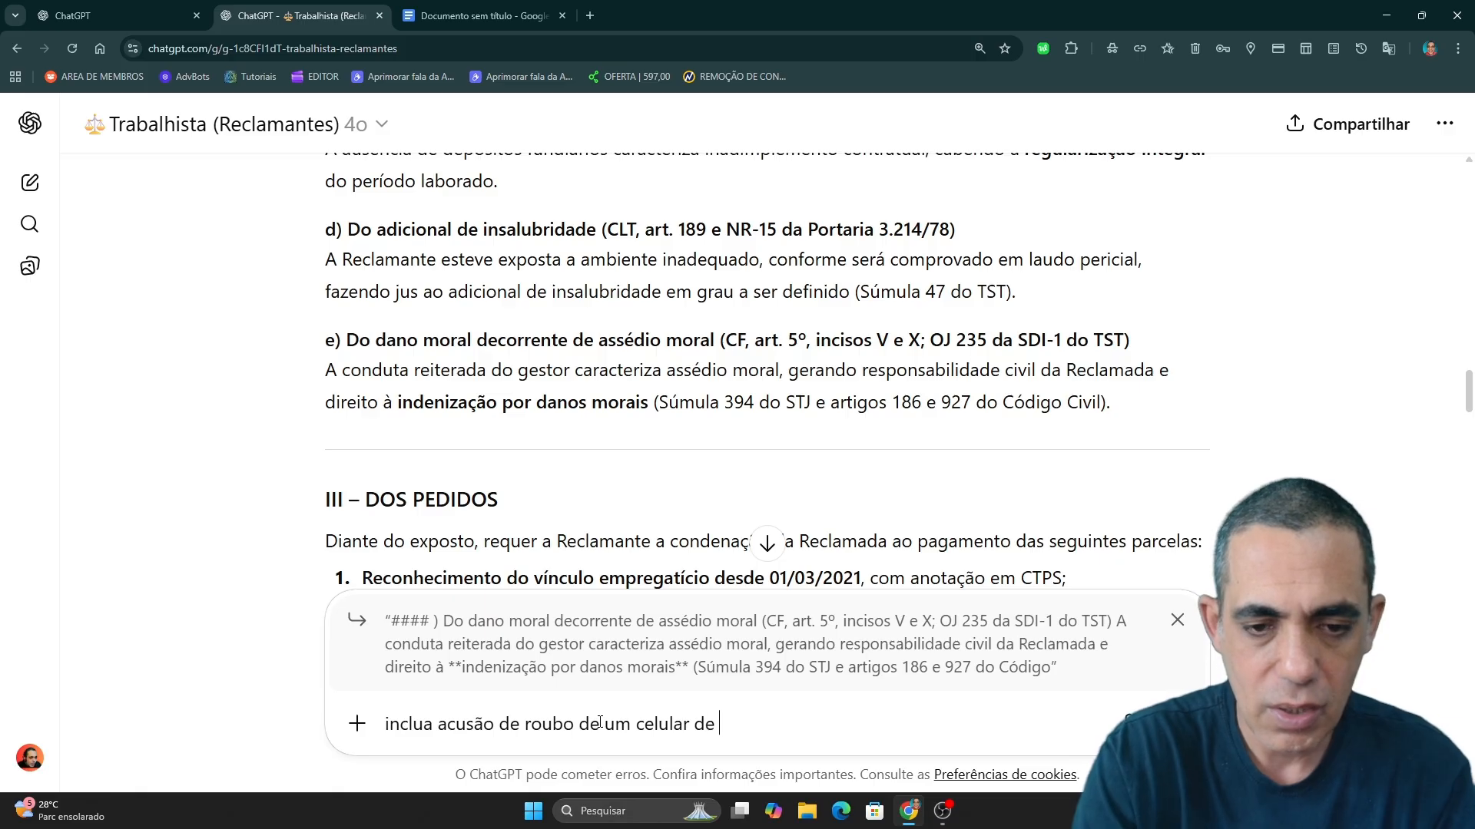
type("outro cola")
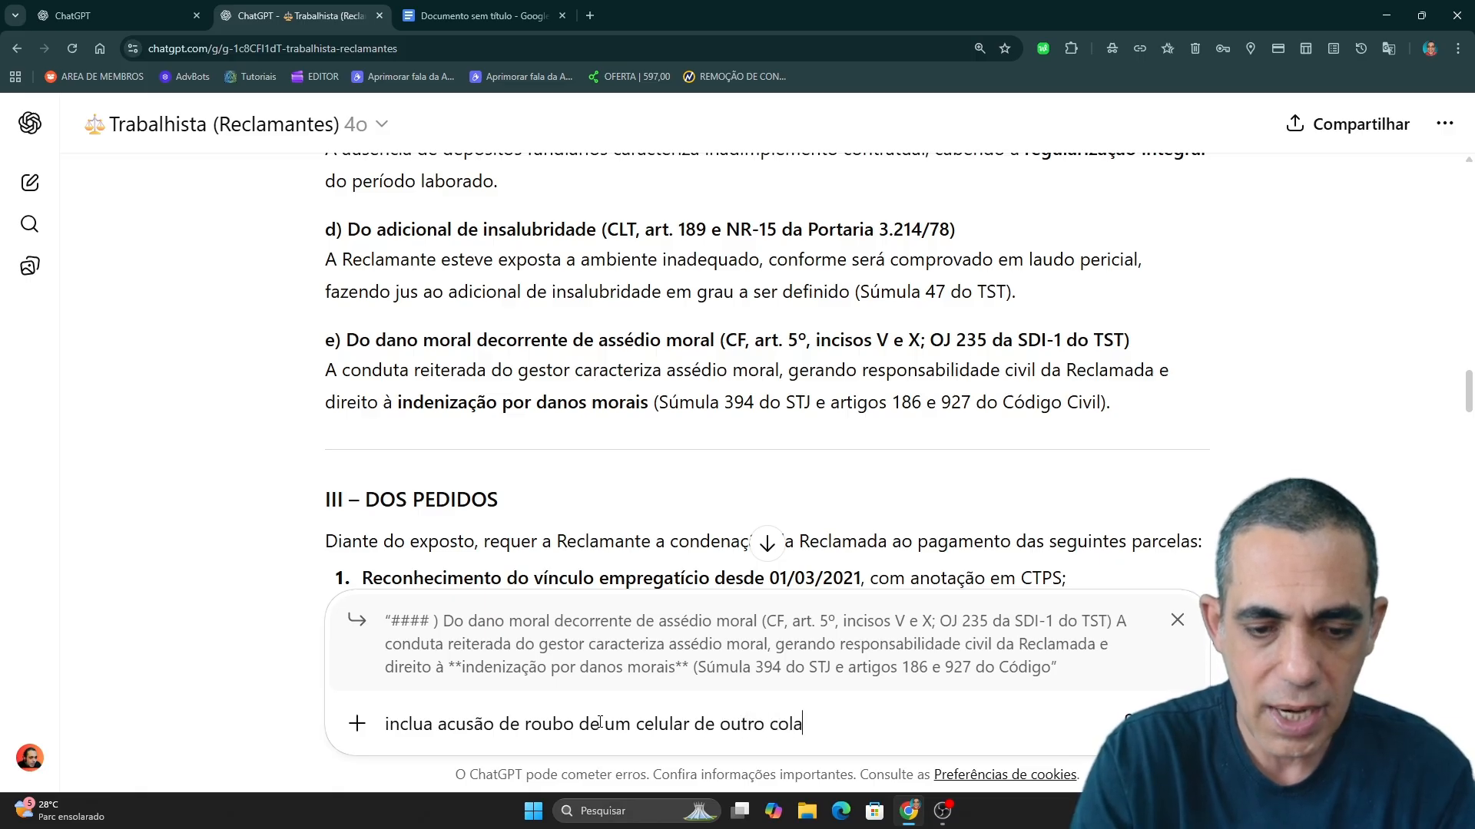
type("bo")
type("rador")
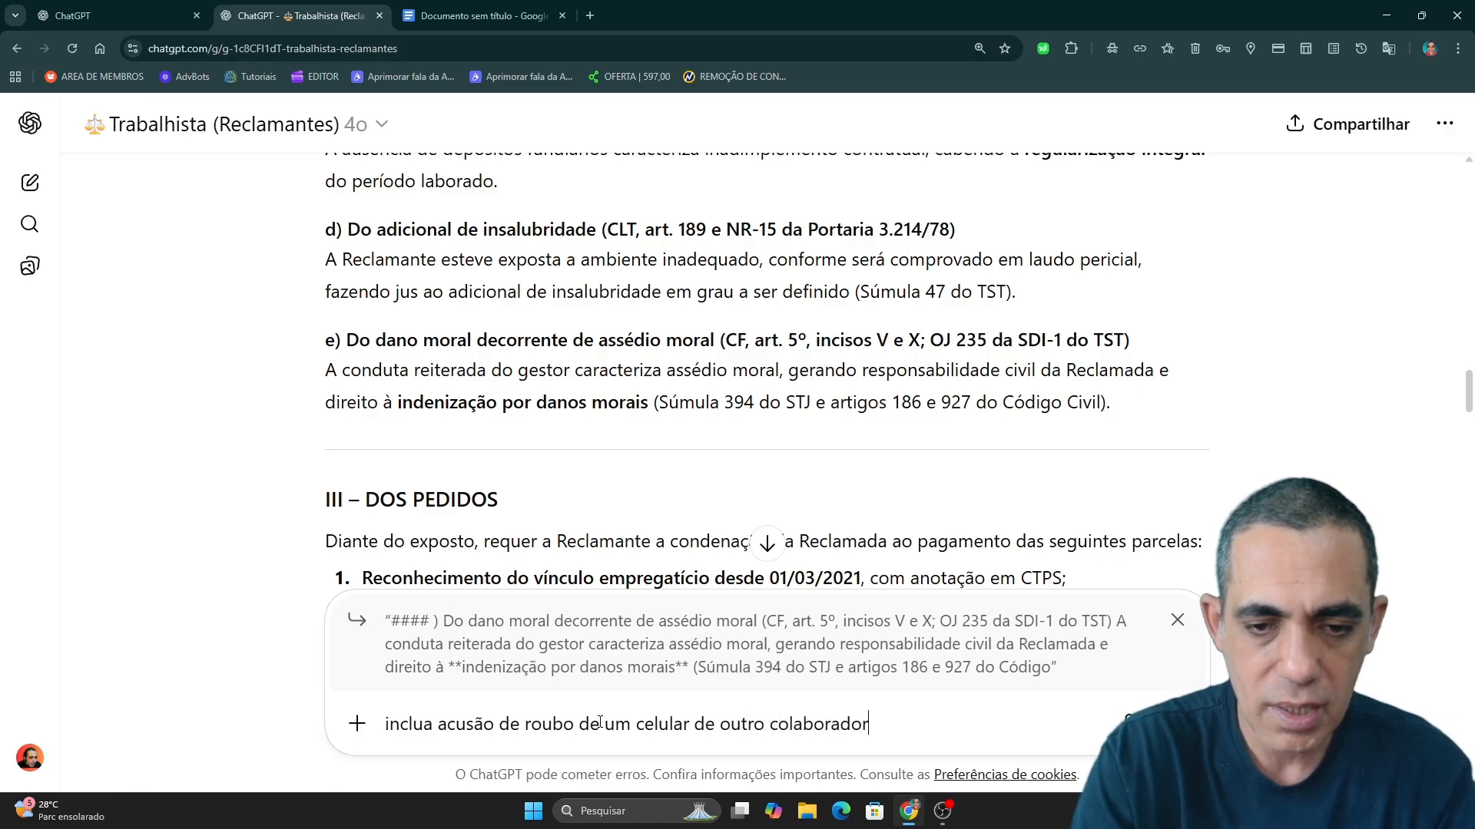
type(" e jusitifique")
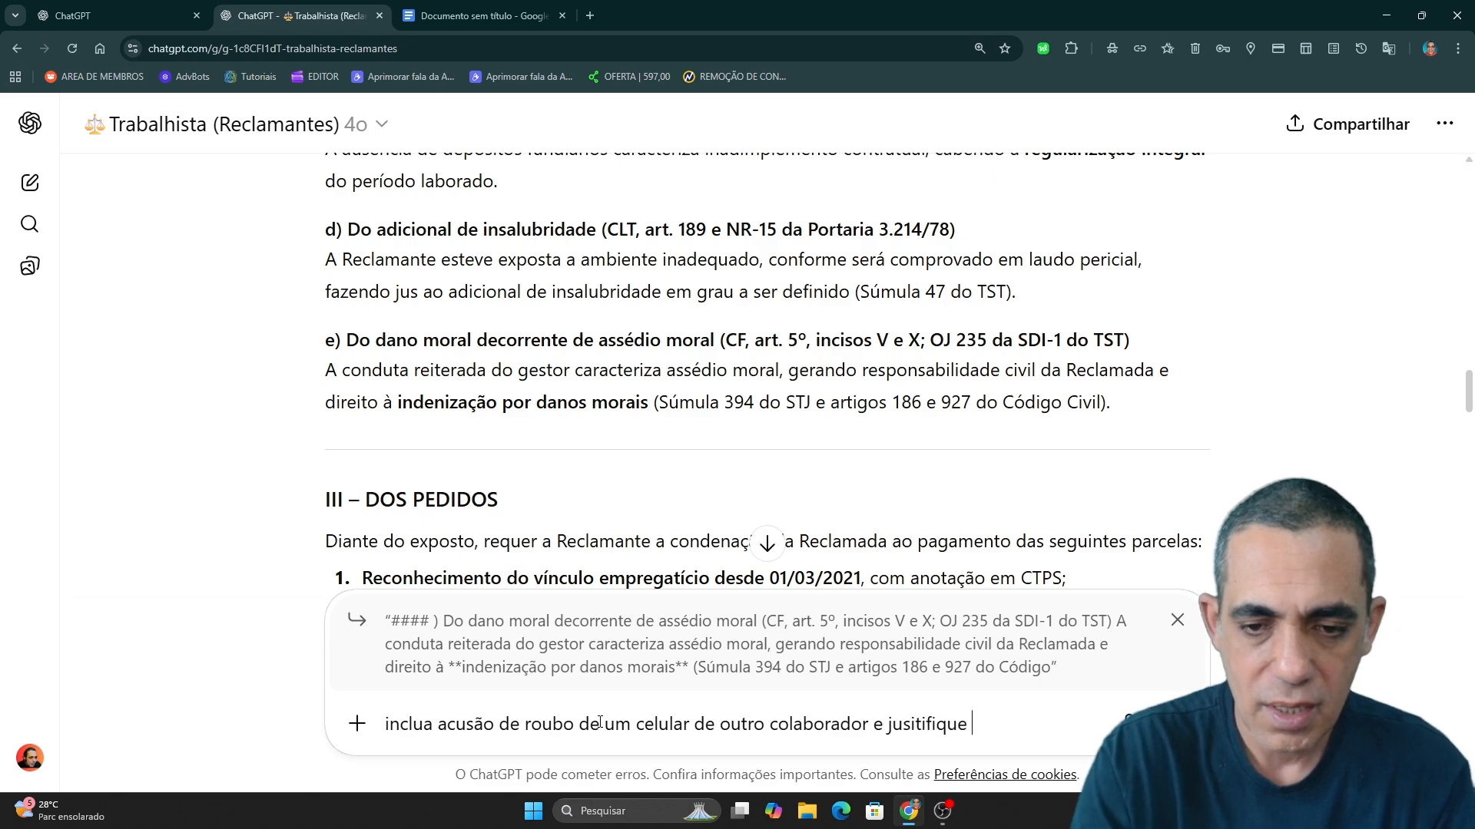
key("Return")
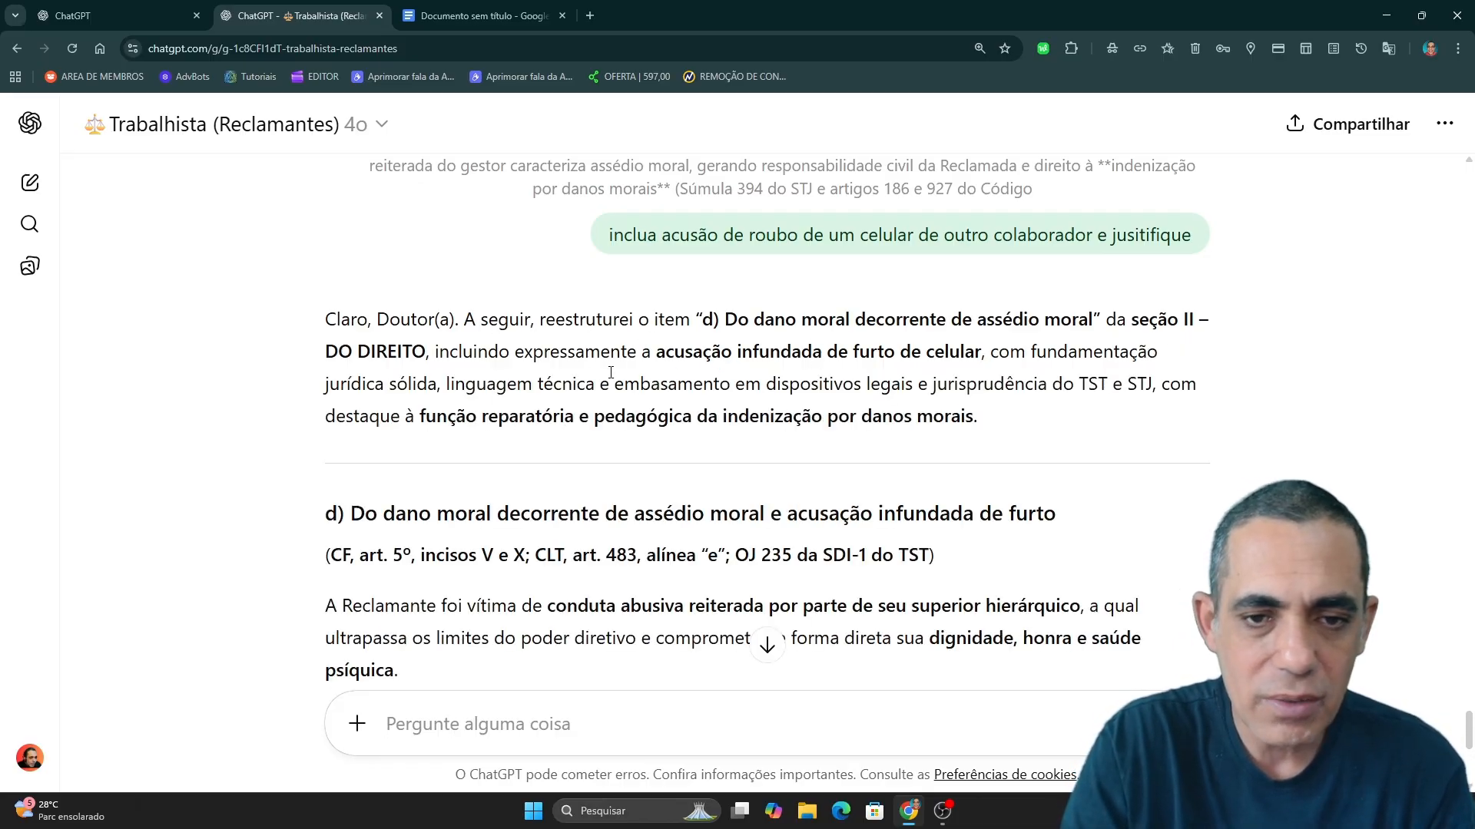
Step: Read the rewritten item on moral damages and the unfounded theft accusation, including its TST and STJ quotations, compensation amount and closing offer
scroll(612, 375, "down", 1)
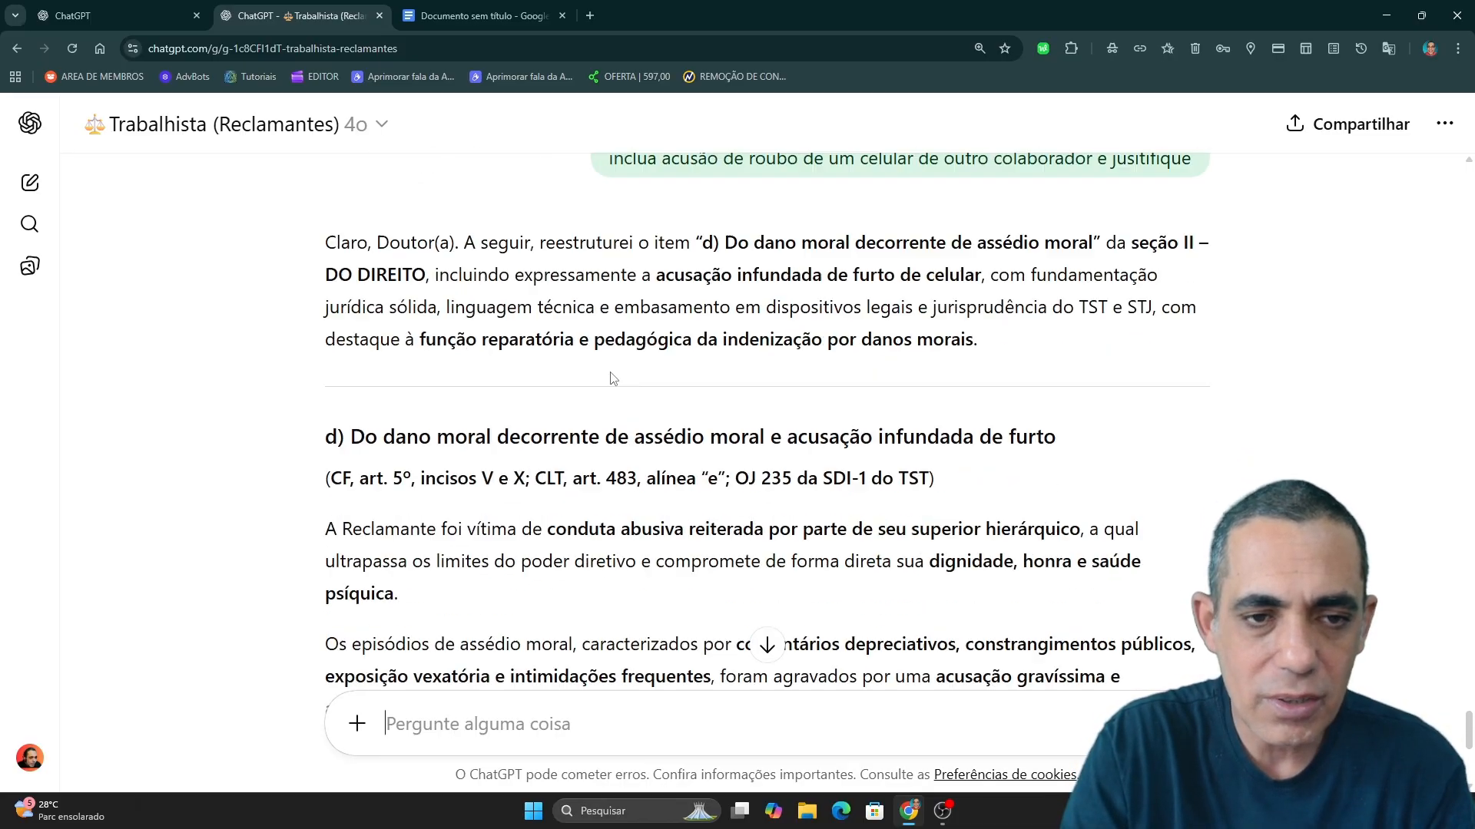
double_click(655, 277)
left_click(570, 359)
scroll(591, 360, "down", 2)
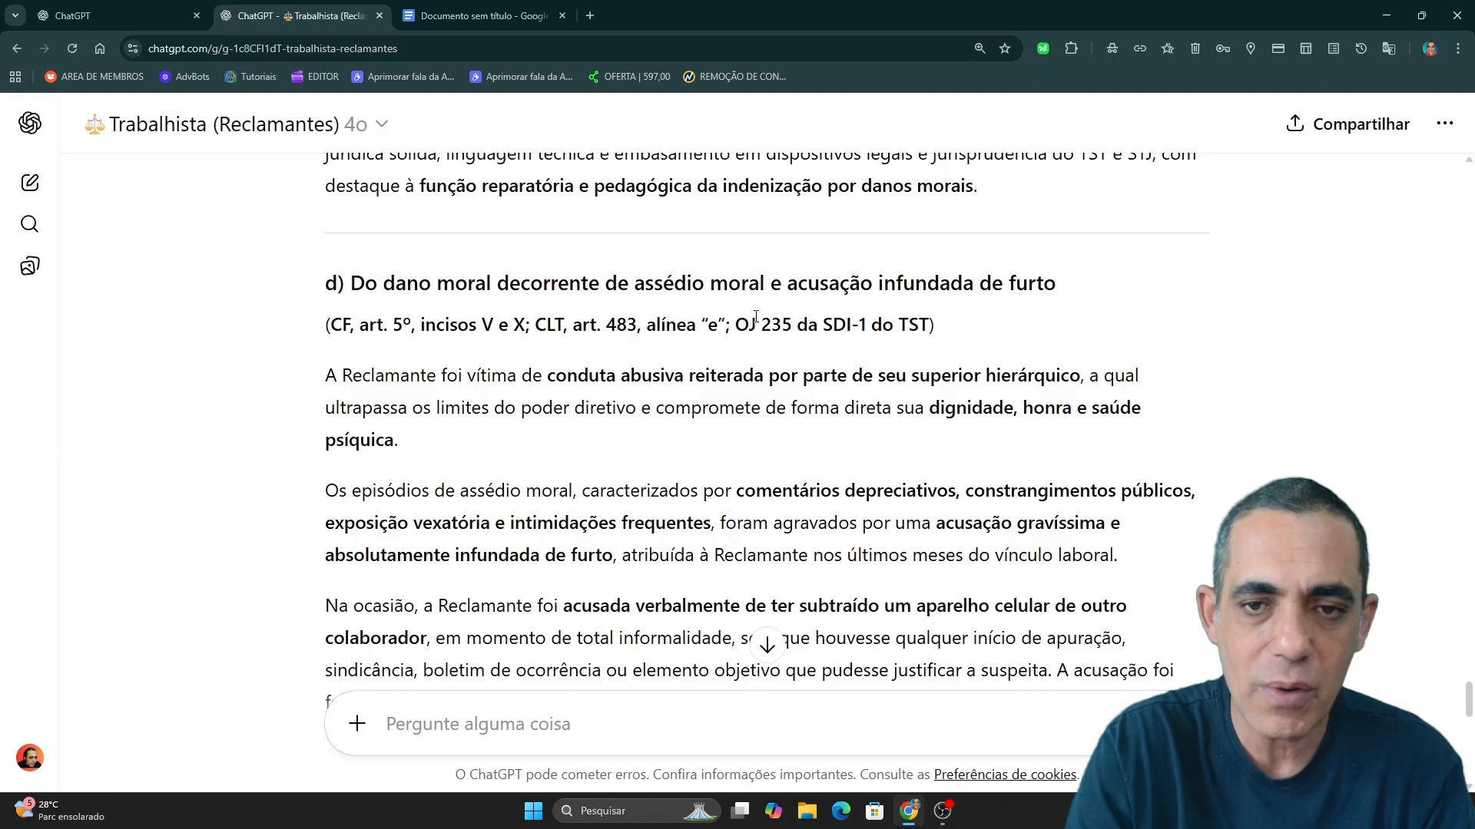
scroll(614, 280, "down", 2)
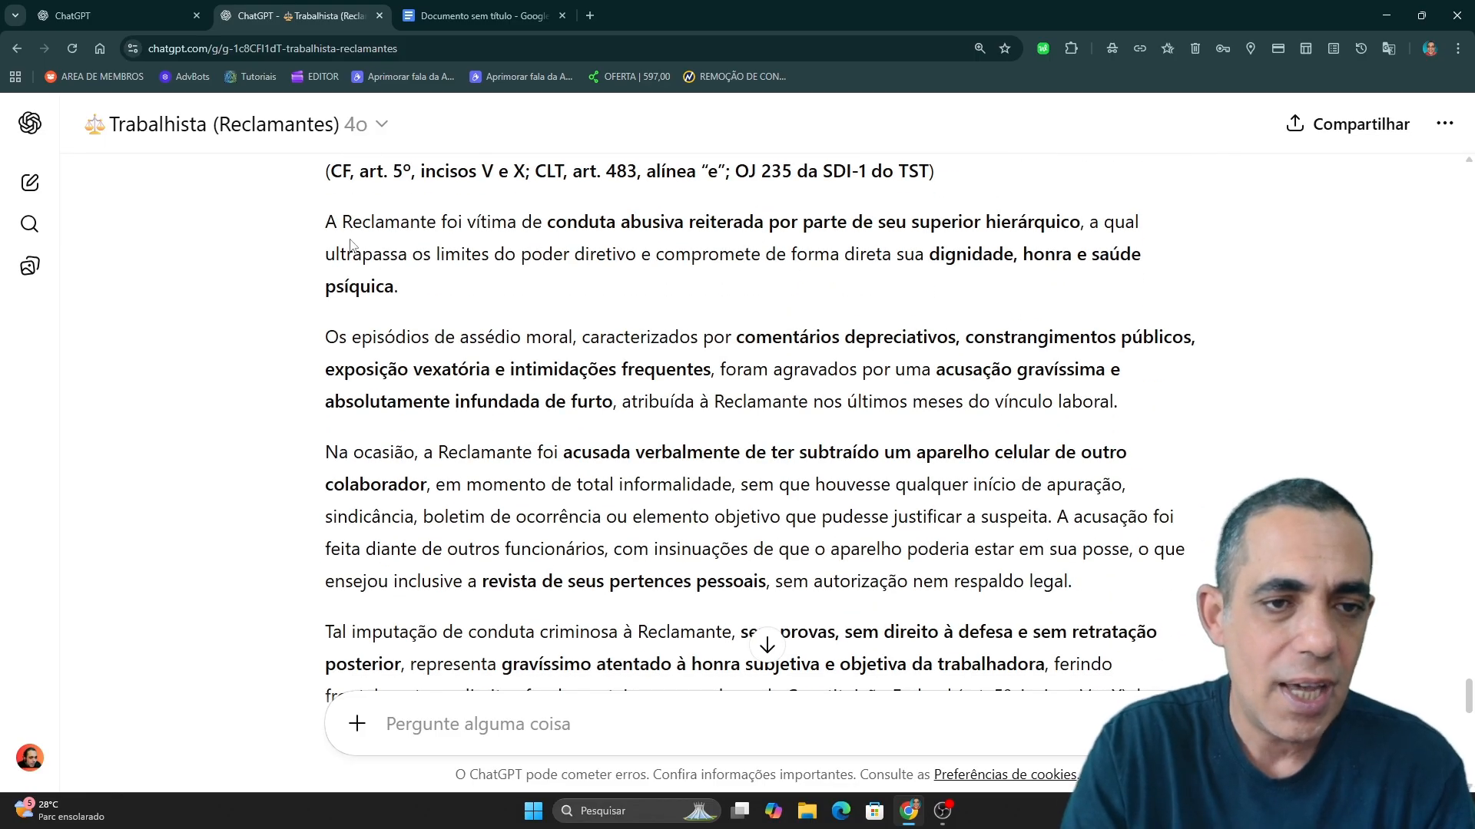
scroll(717, 364, "down", 5)
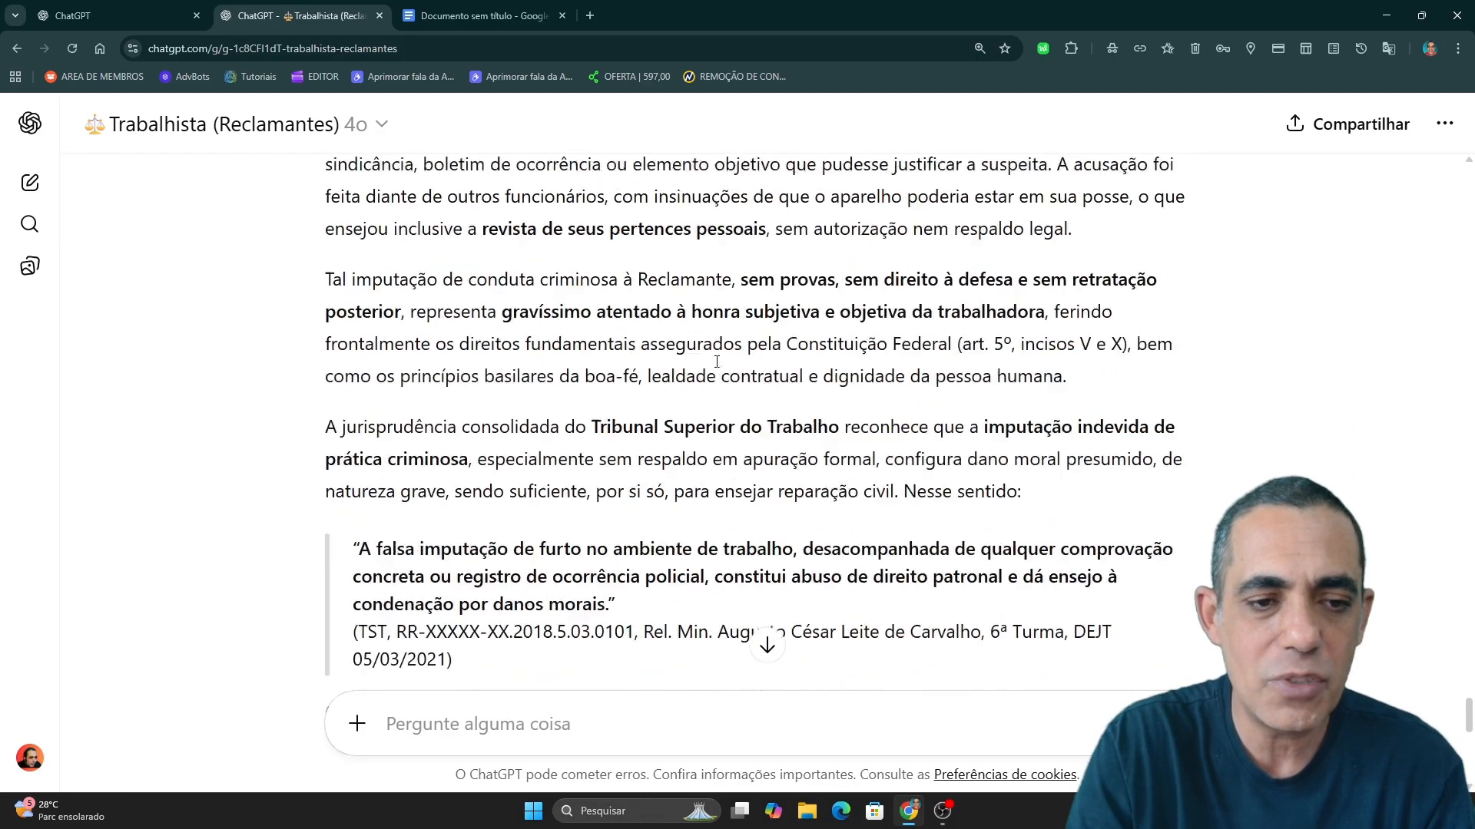
scroll(717, 367, "down", 2)
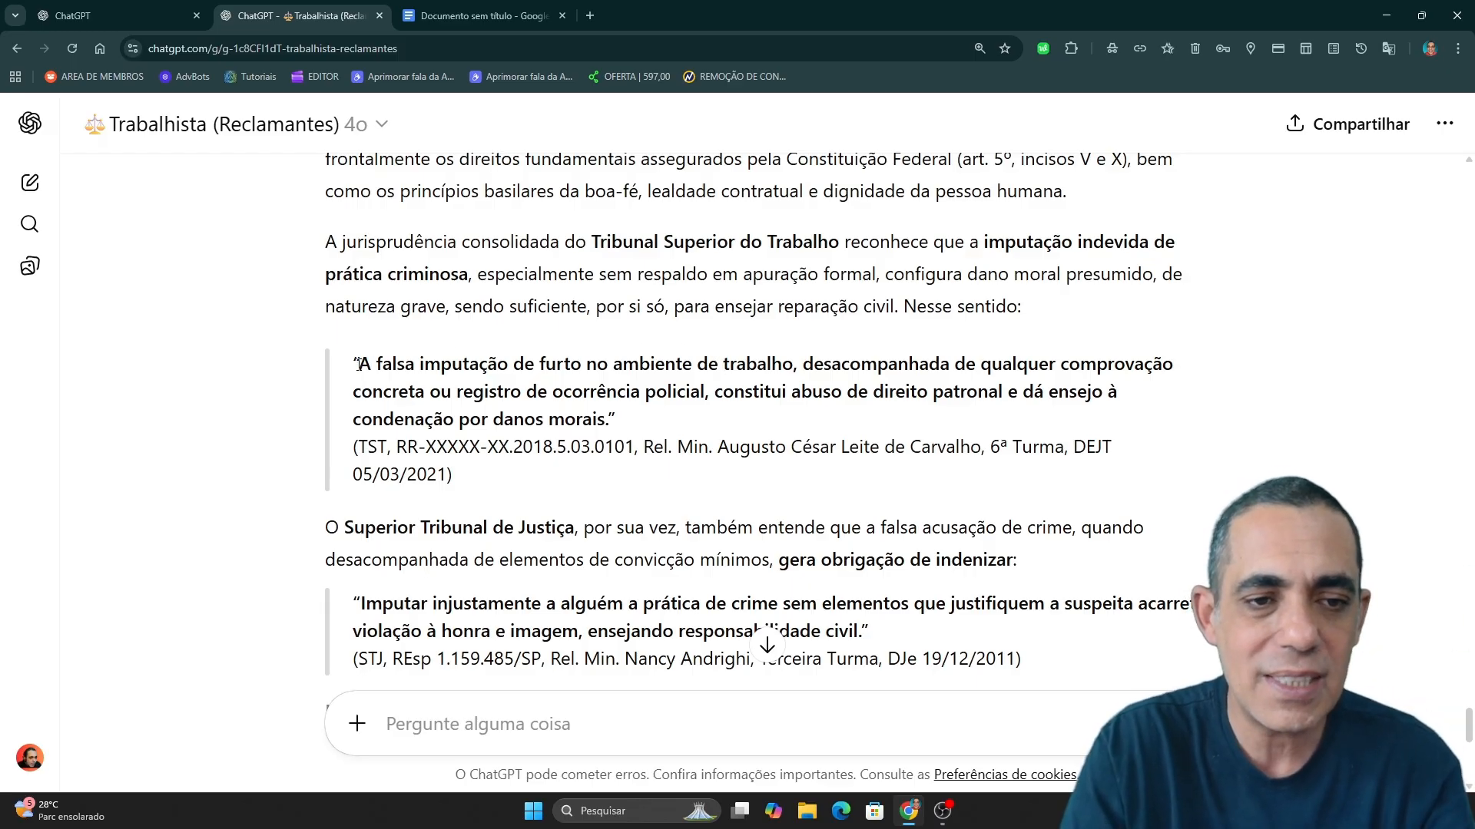
left_click_drag(358, 364, 987, 470)
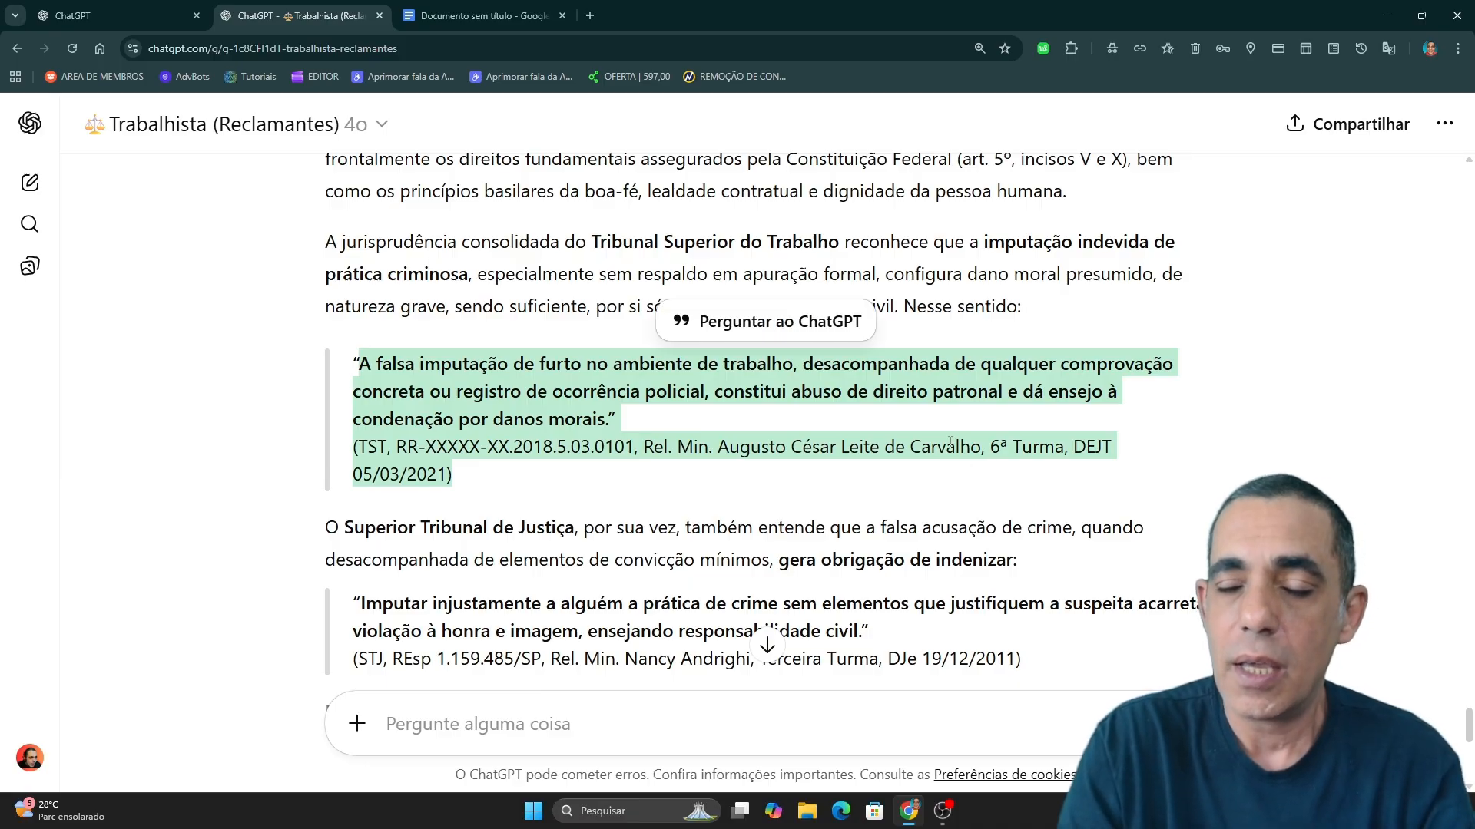
left_click(920, 427)
scroll(924, 424, "down", 3)
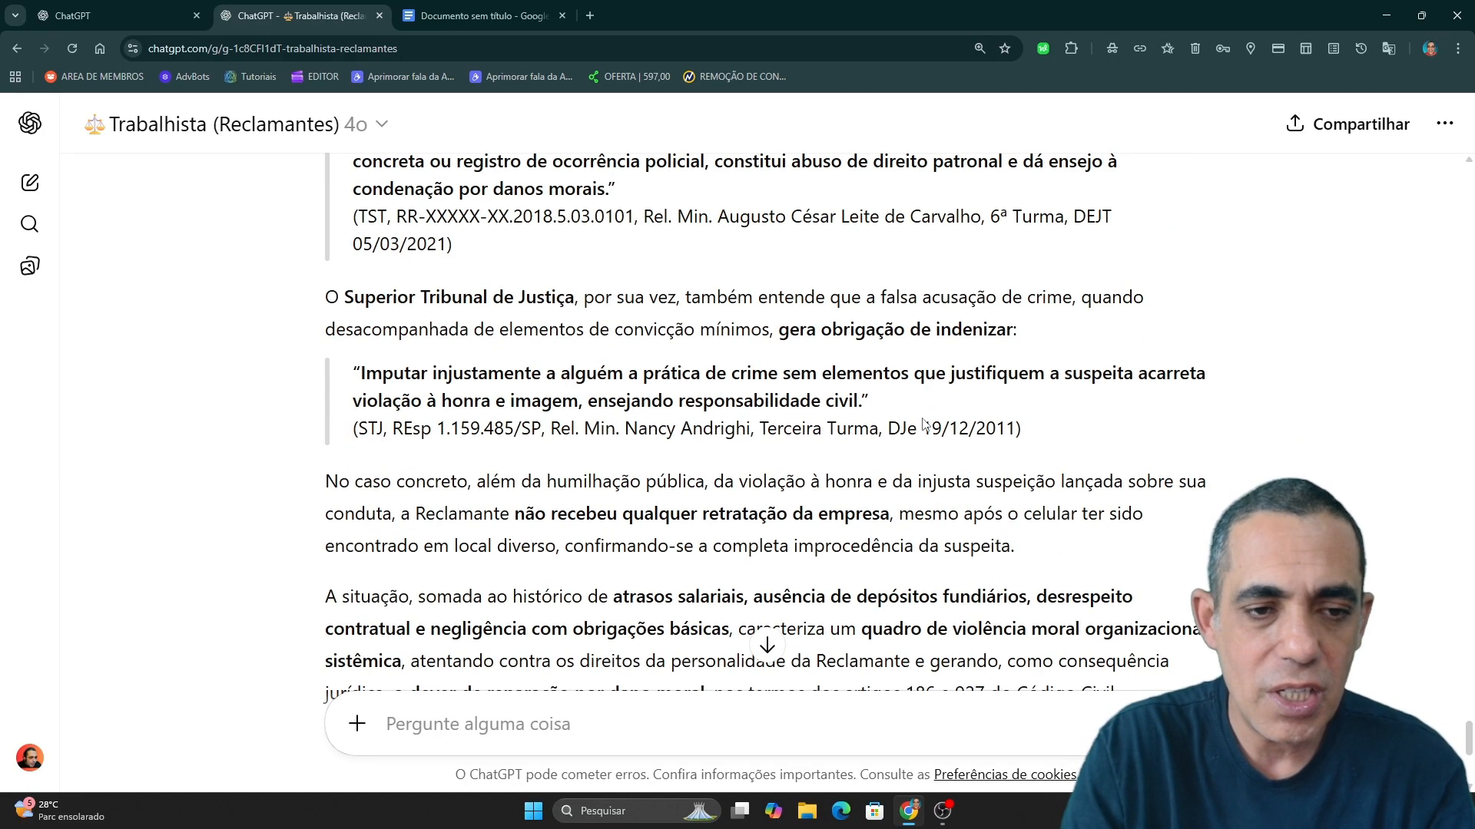
scroll(924, 419, "down", 5)
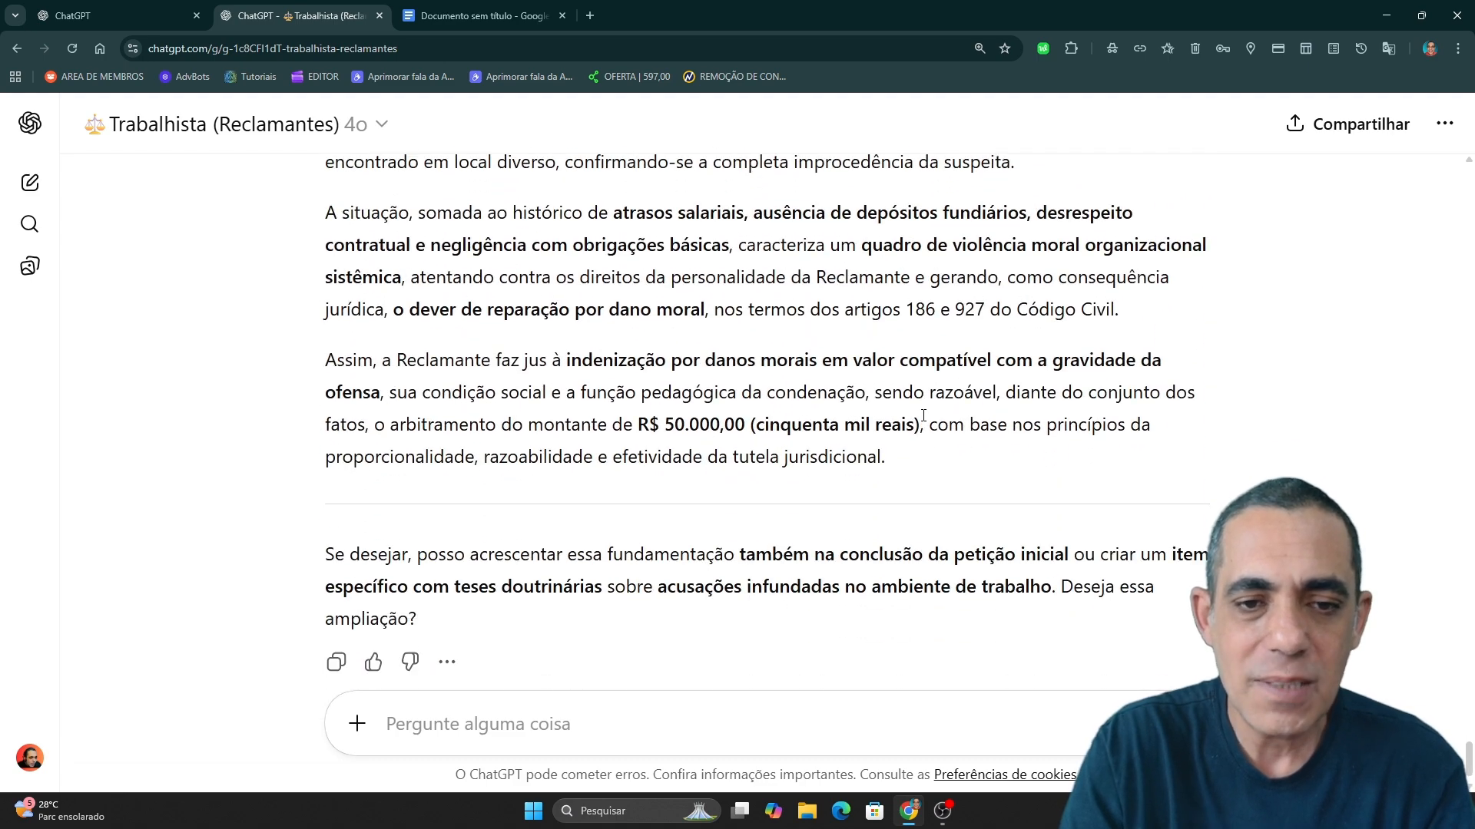
scroll(683, 417, "up", 1)
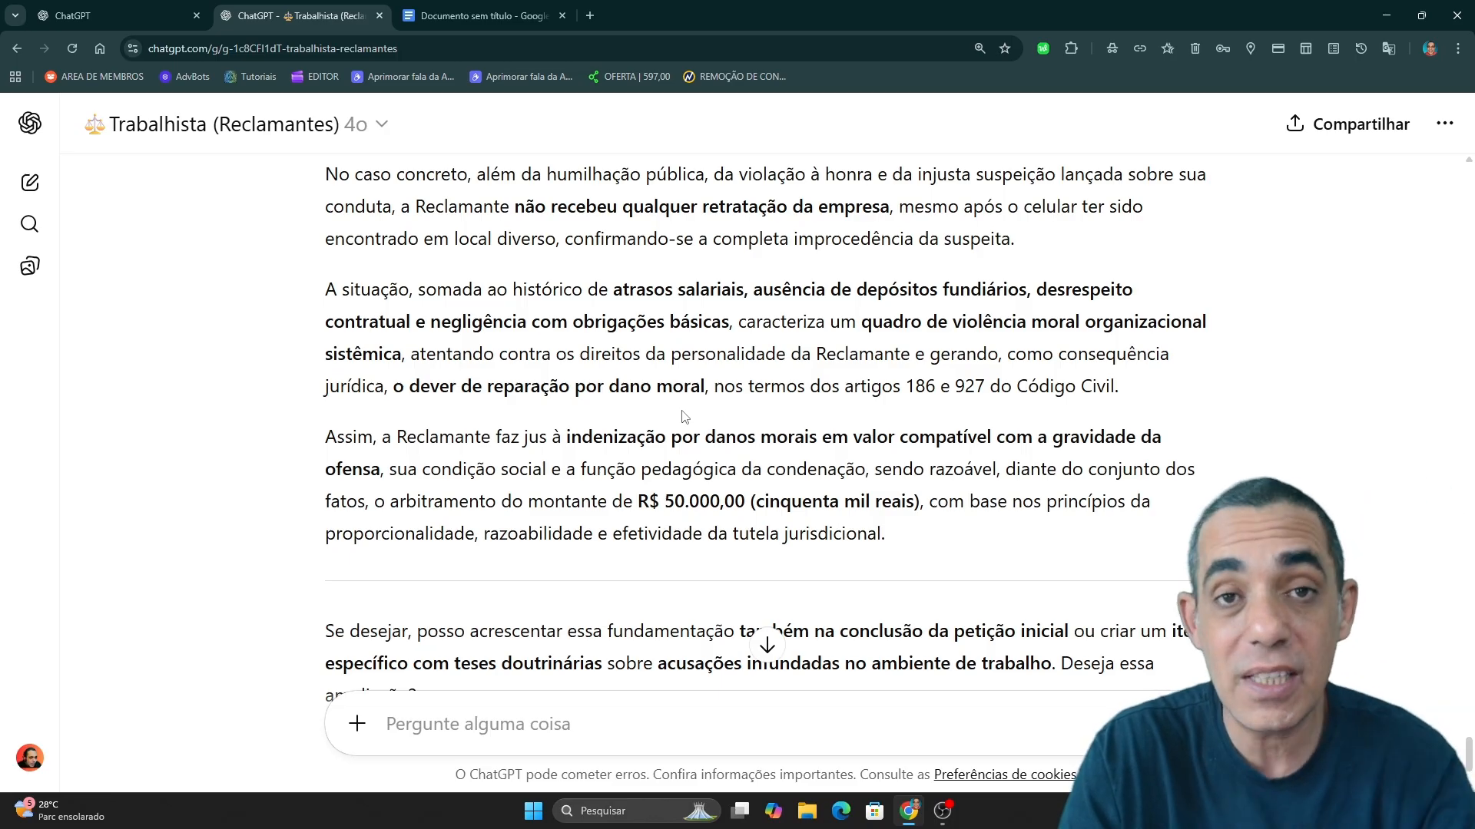
scroll(683, 417, "up", 3)
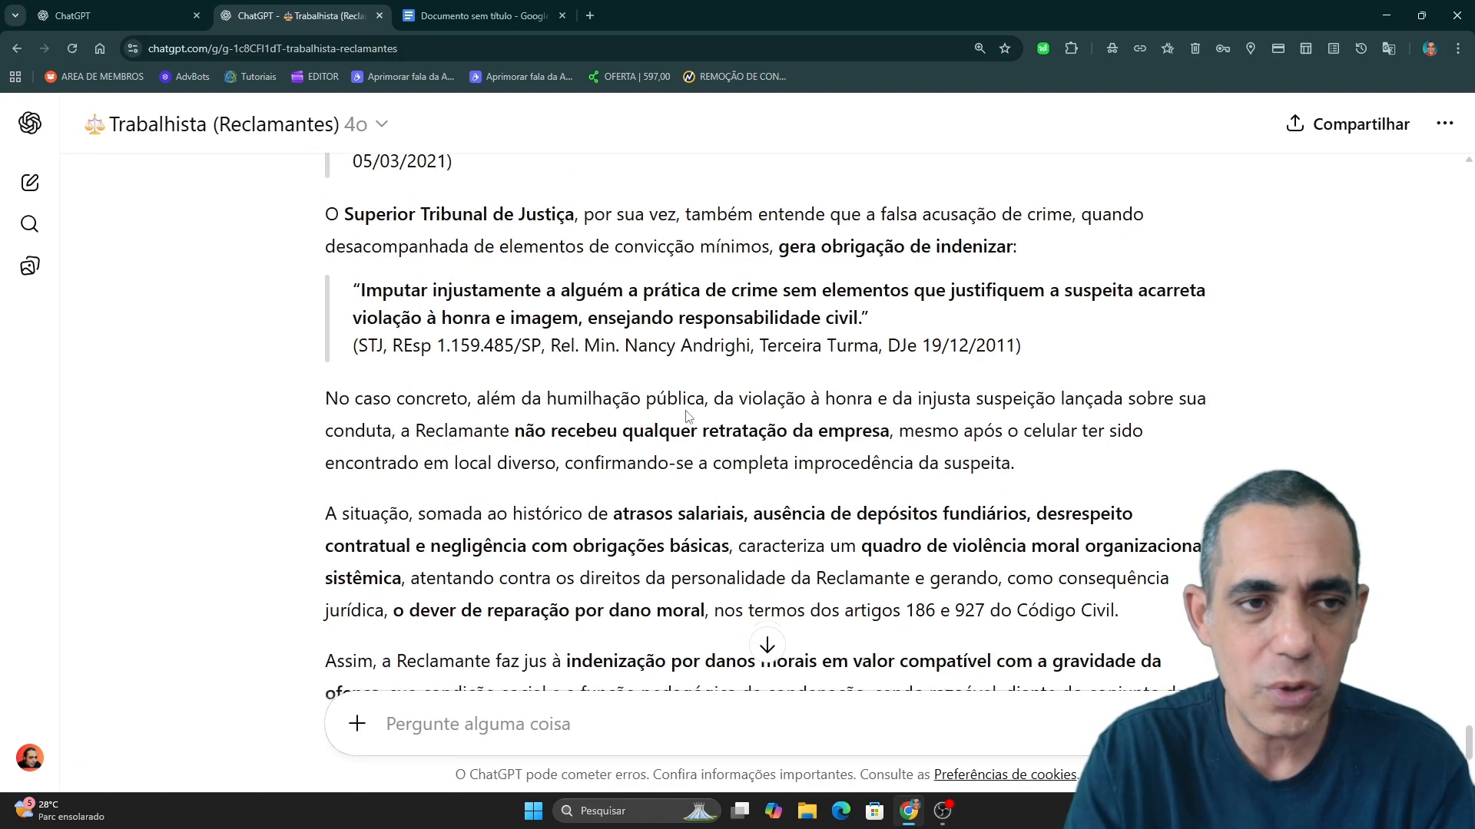
Step: Start a new regular ChatGPT chat, attach the claimant's labor intake form PDF and collapse the sidebar
scroll(741, 414, "up", 10)
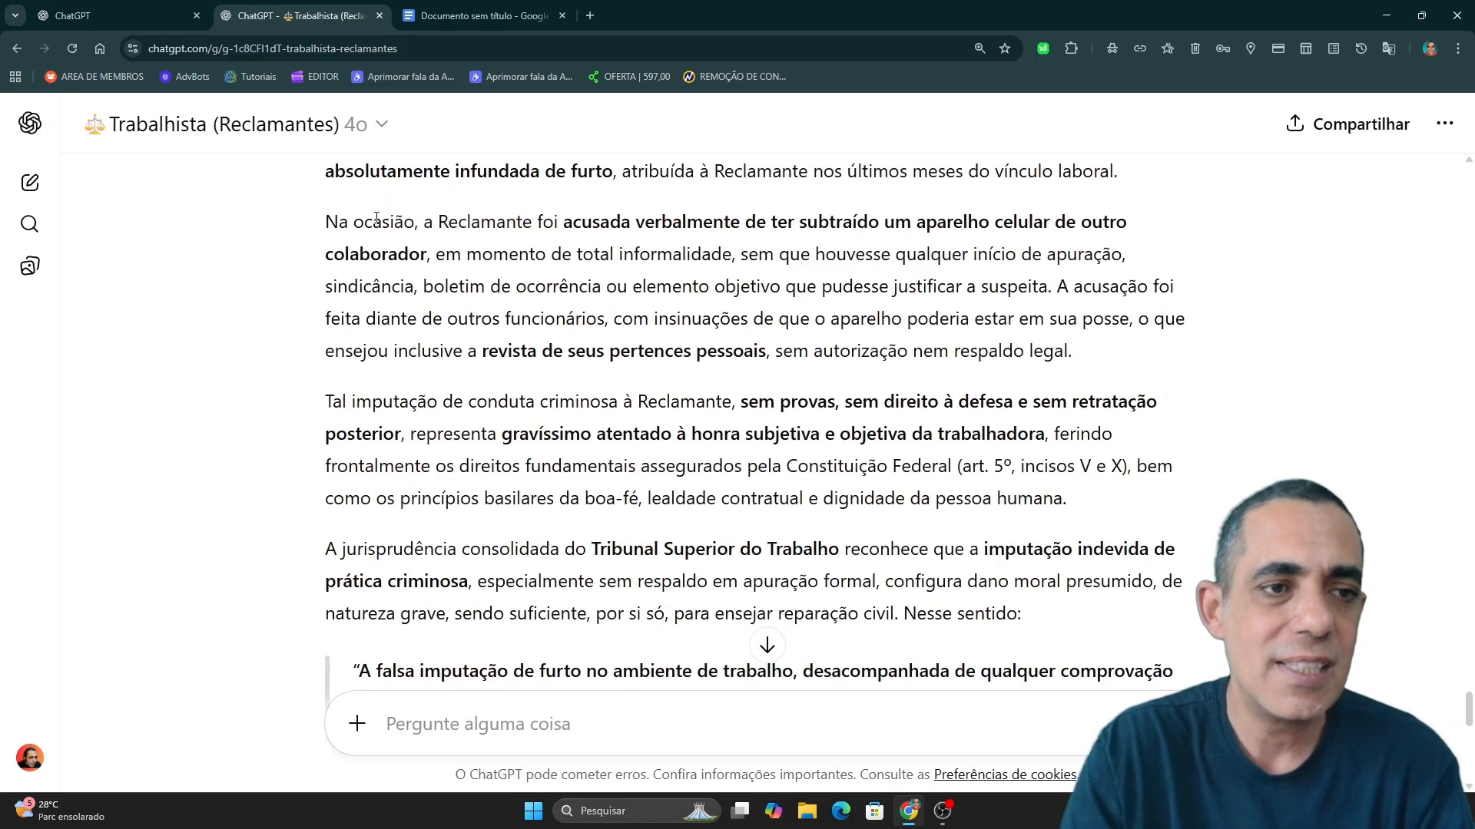
left_click(270, 150)
left_click(29, 122)
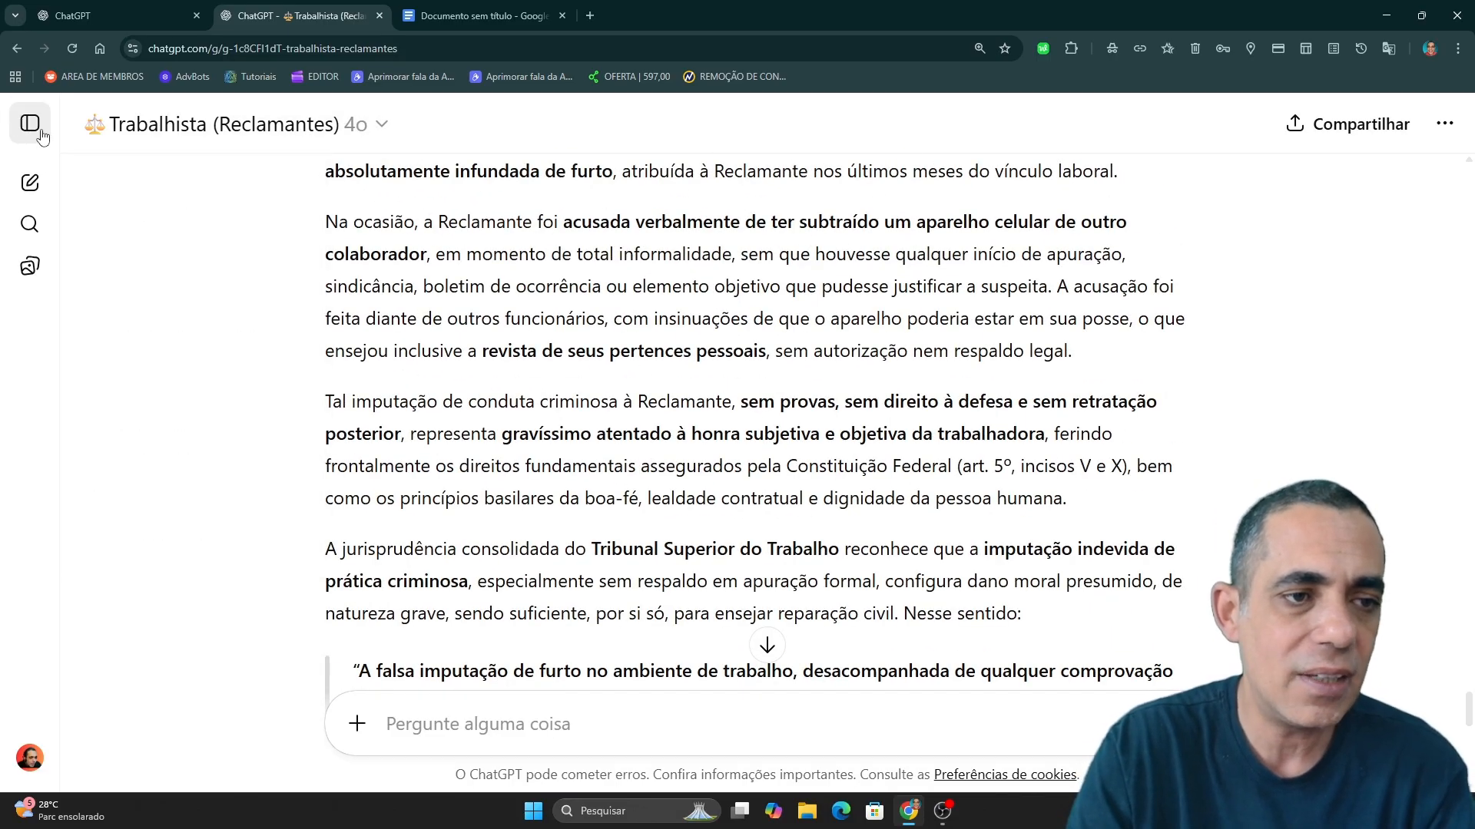
left_click(30, 123)
left_click(80, 183)
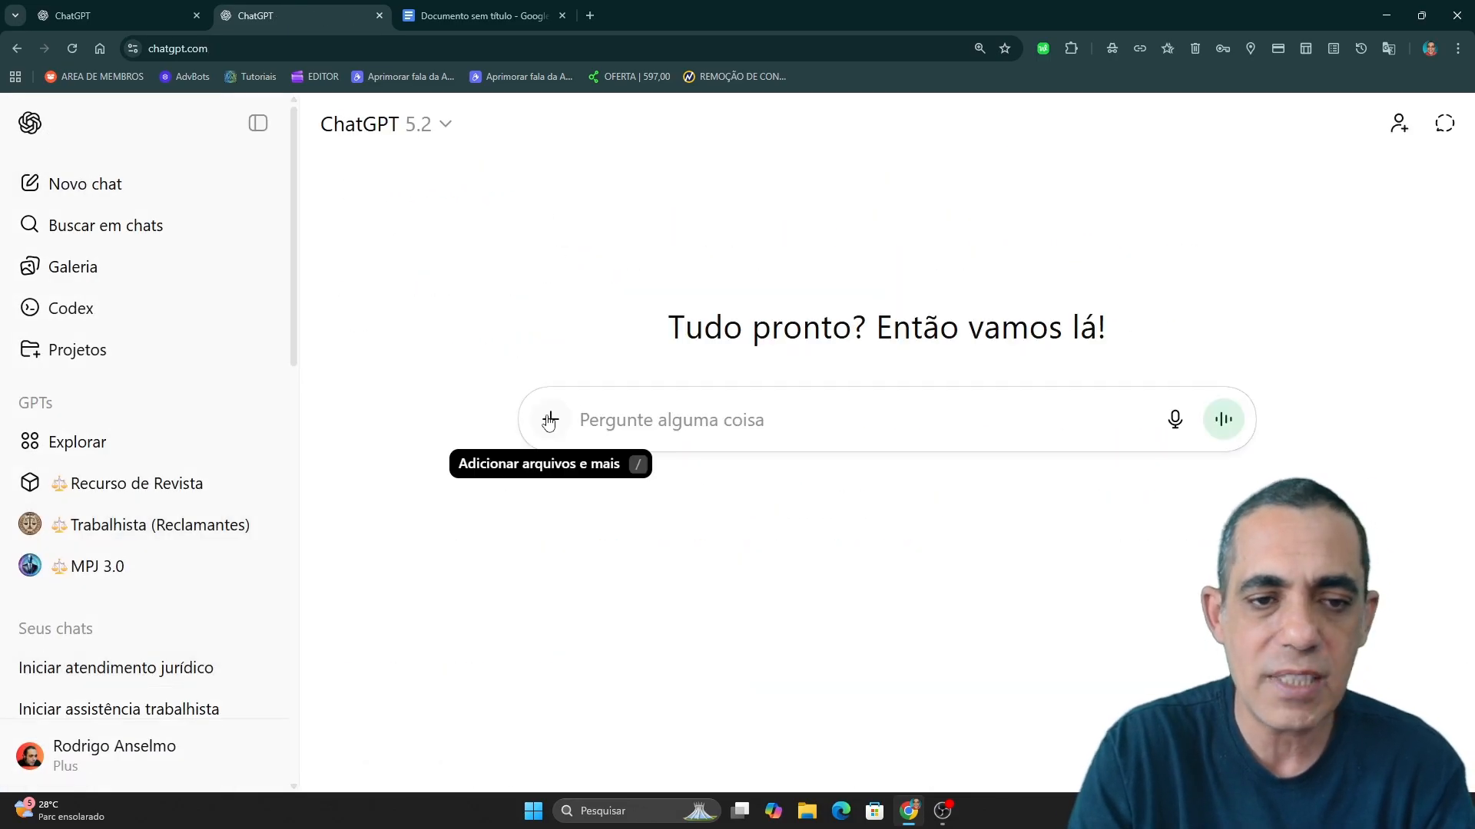
left_click(550, 420)
left_click(649, 478)
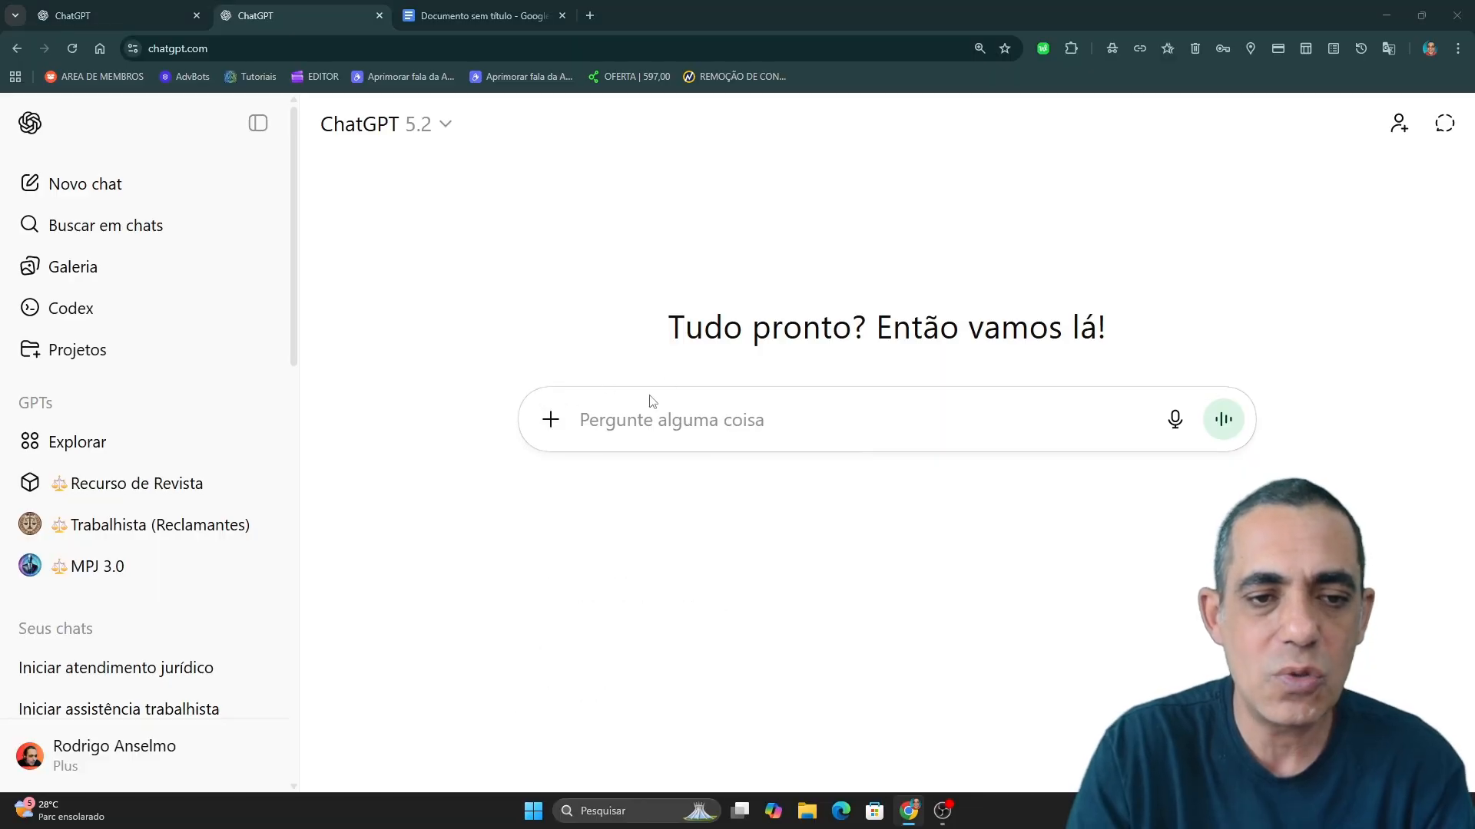
double_click(330, 123)
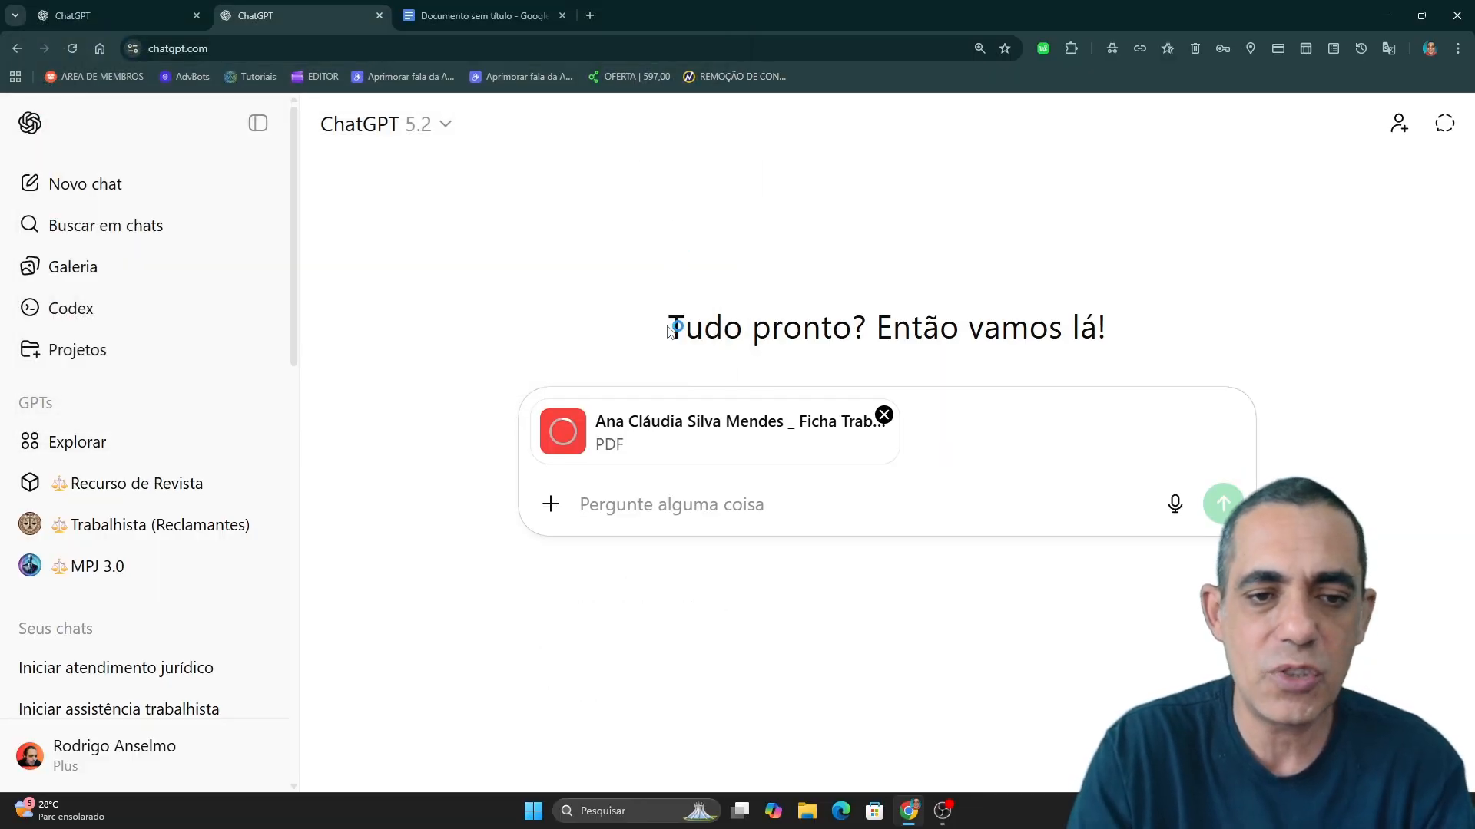
left_click(258, 123)
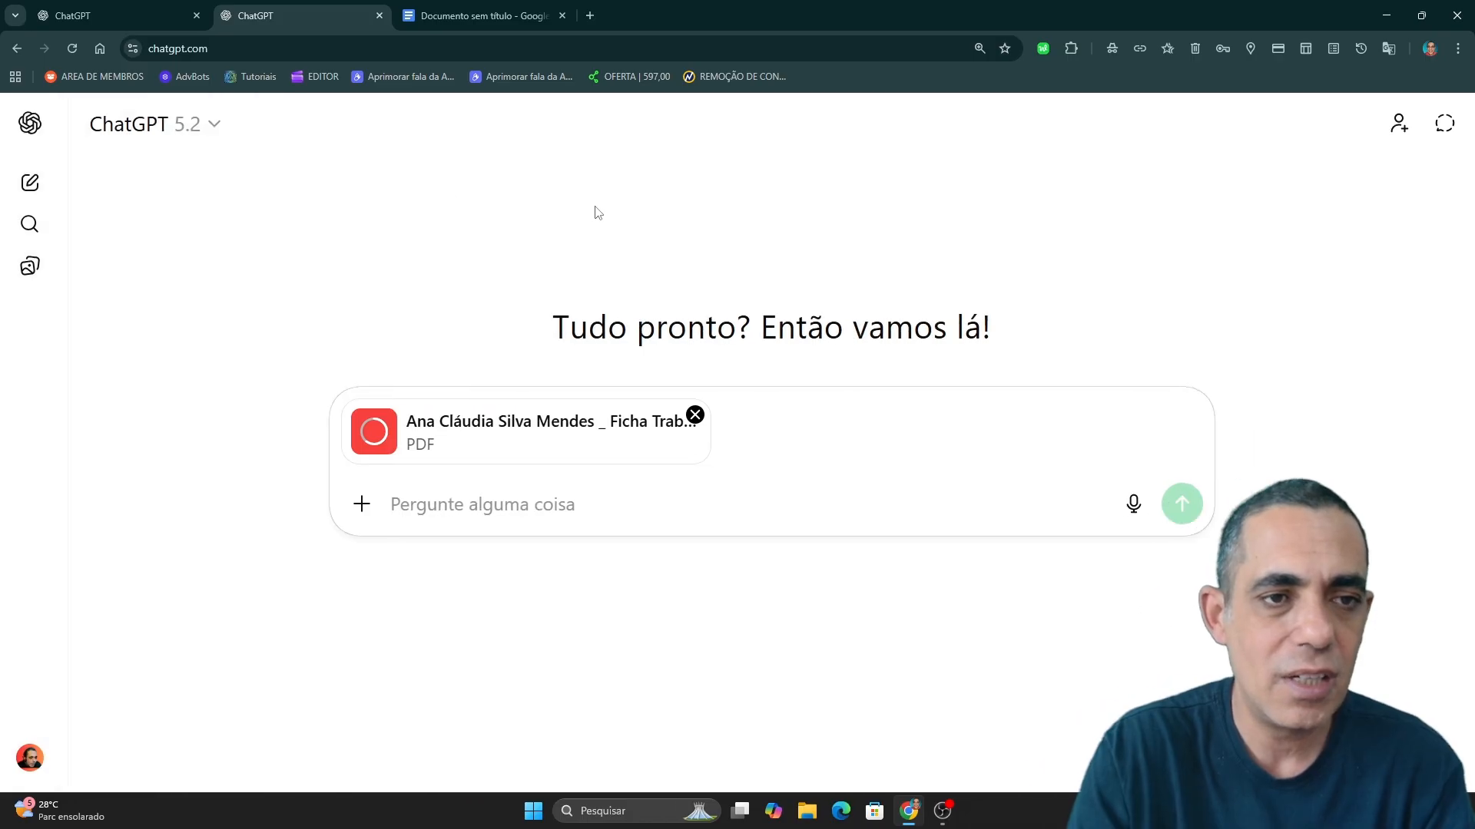
Step: Switch the model to GPT-4o and send the prompt "crie uma inicial para esse caso" with the attached PDF
left_click(156, 116)
mouse_move(333, 402)
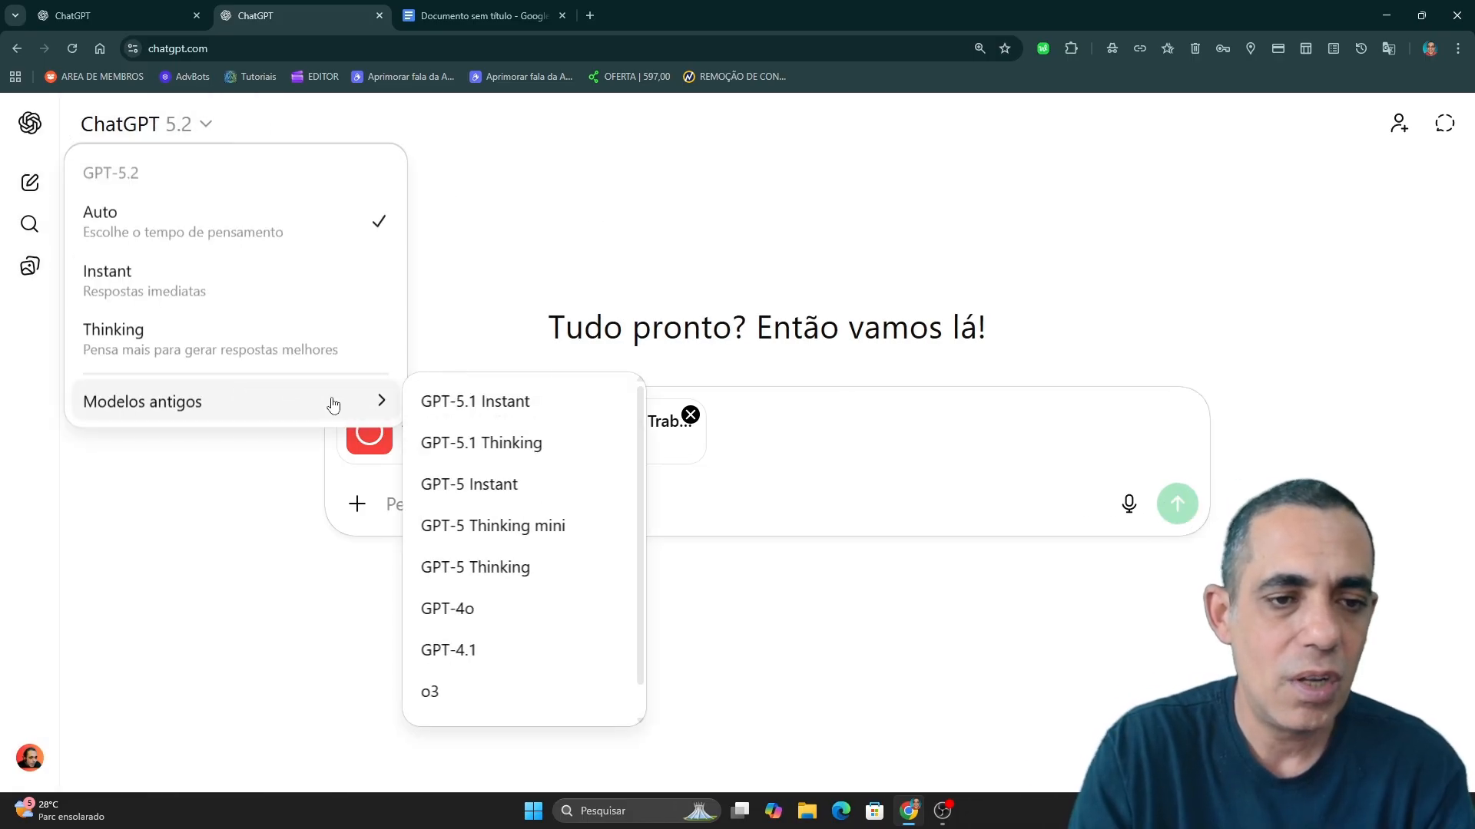
left_click(487, 602)
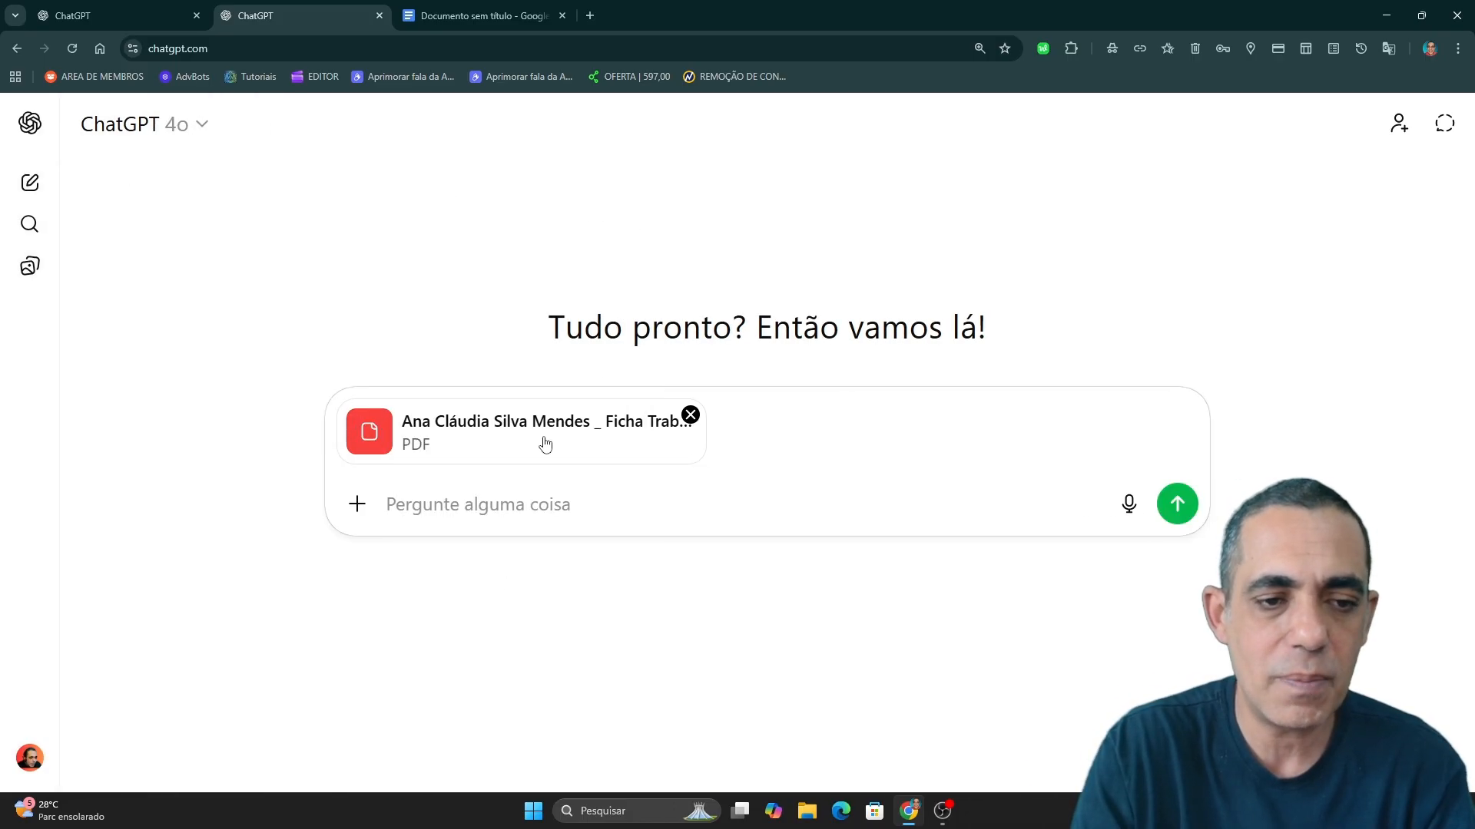
type("crie uma i")
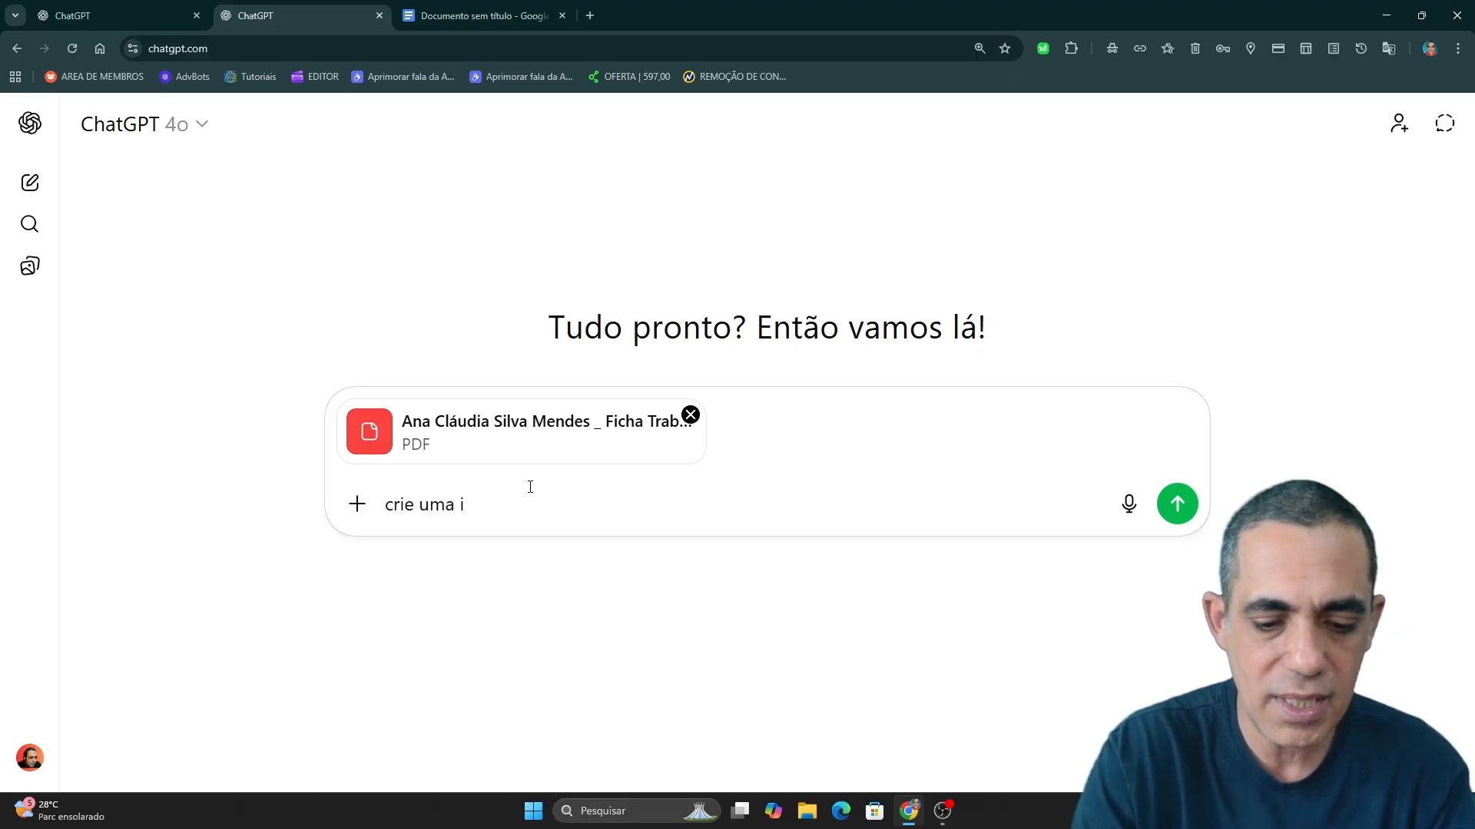
type("unni")
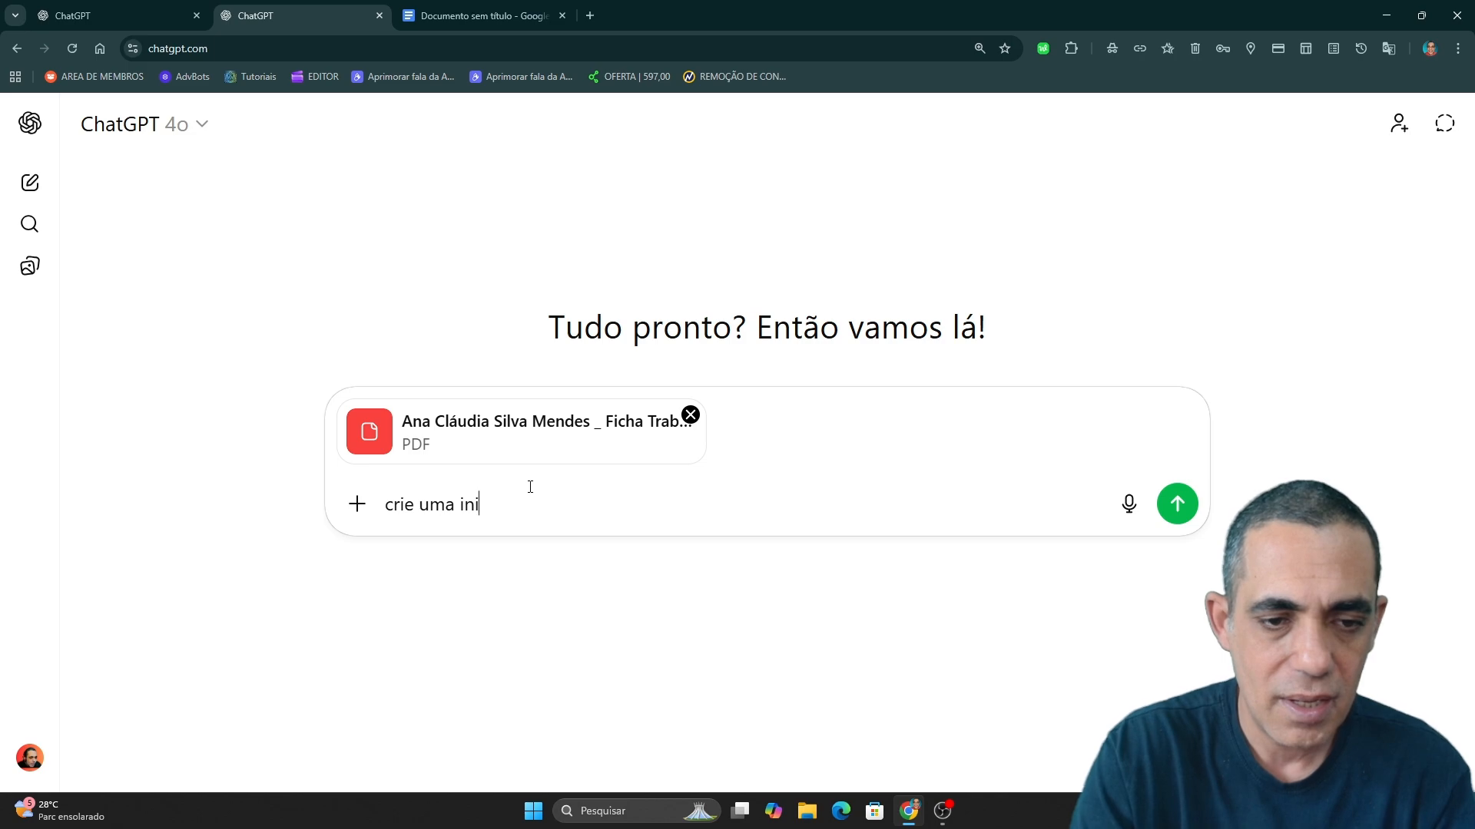
type("ical cial par")
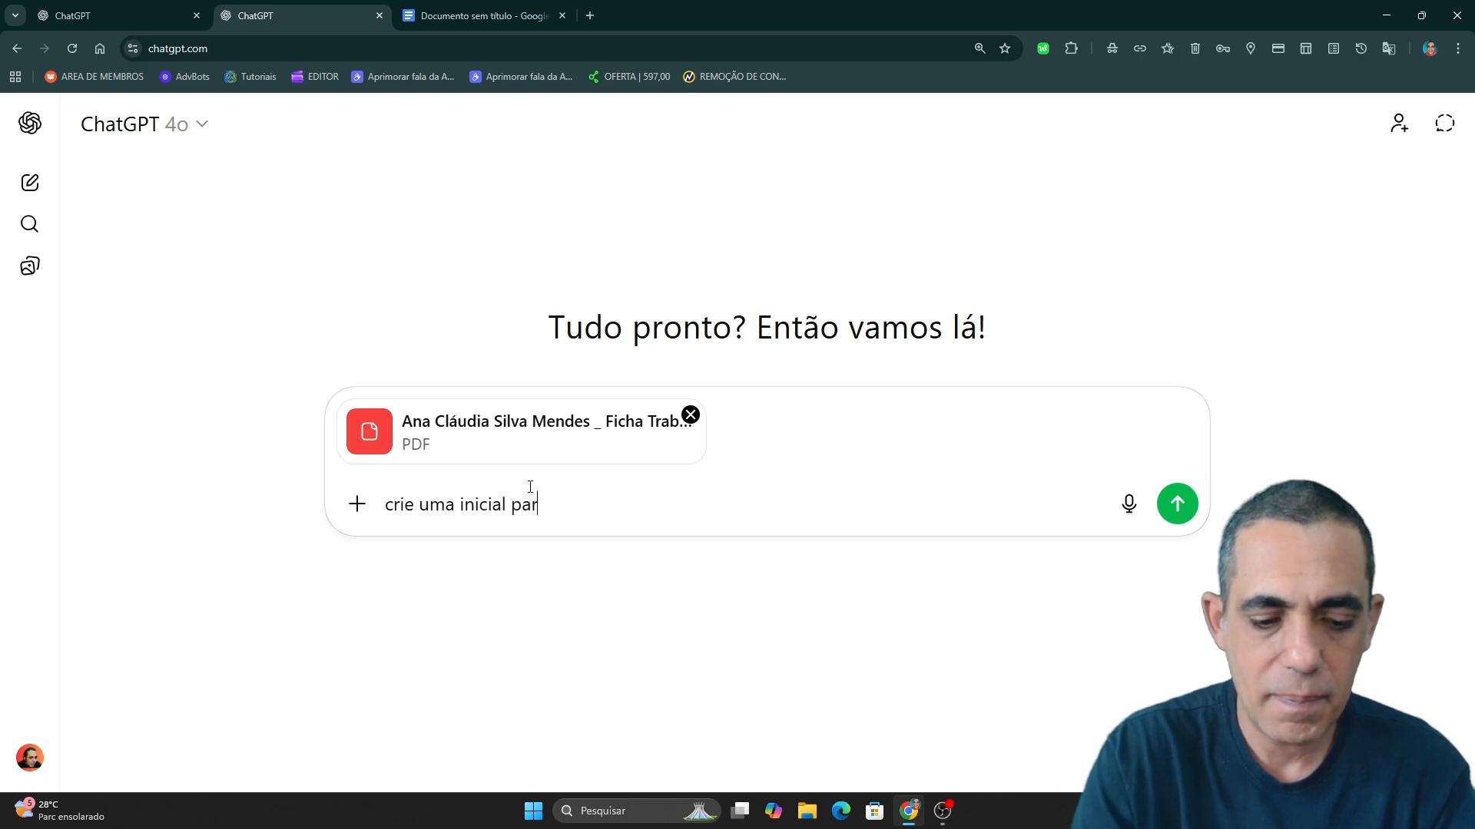
type("a esse caso")
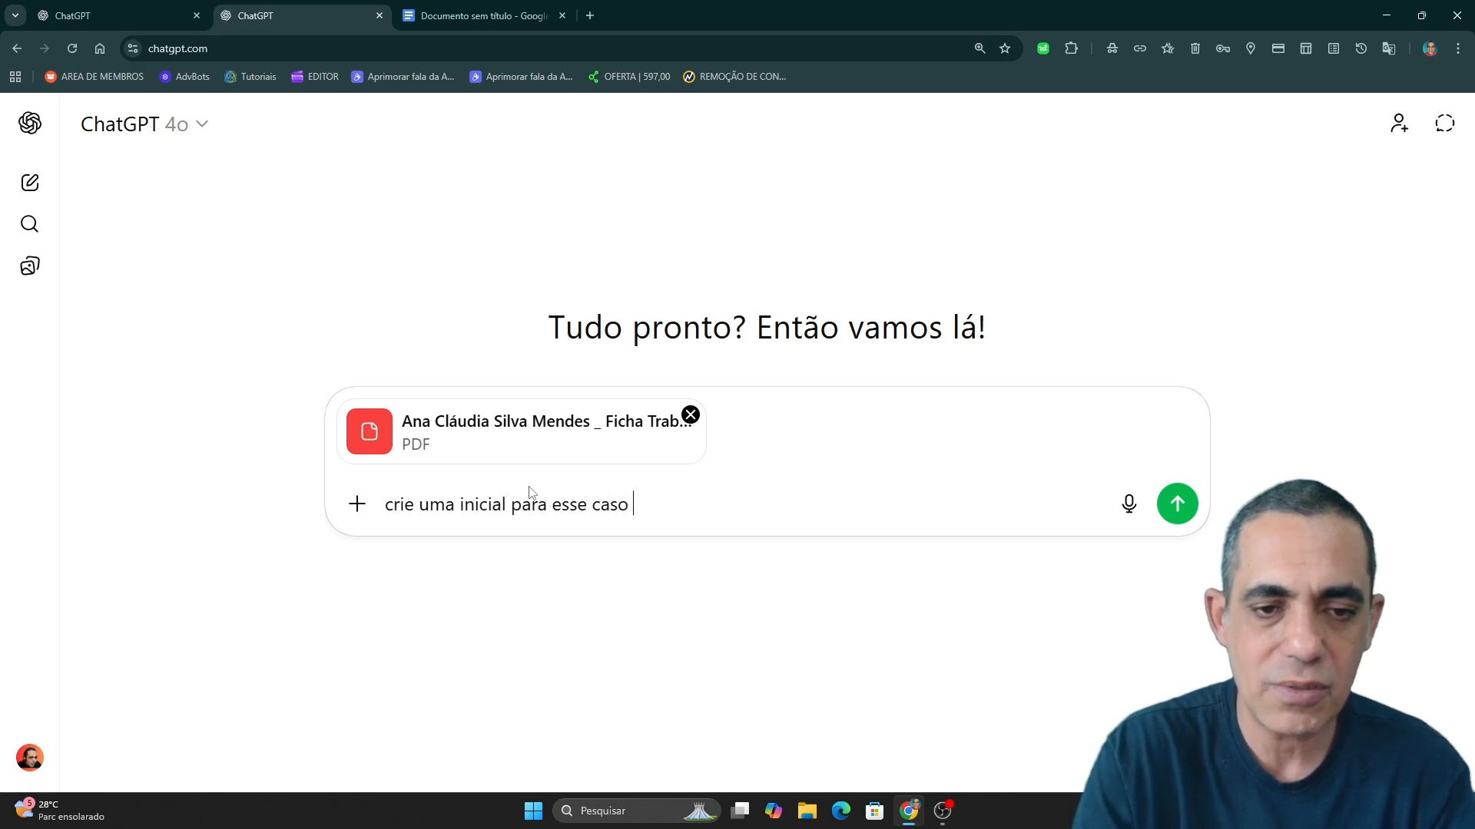
key("Return")
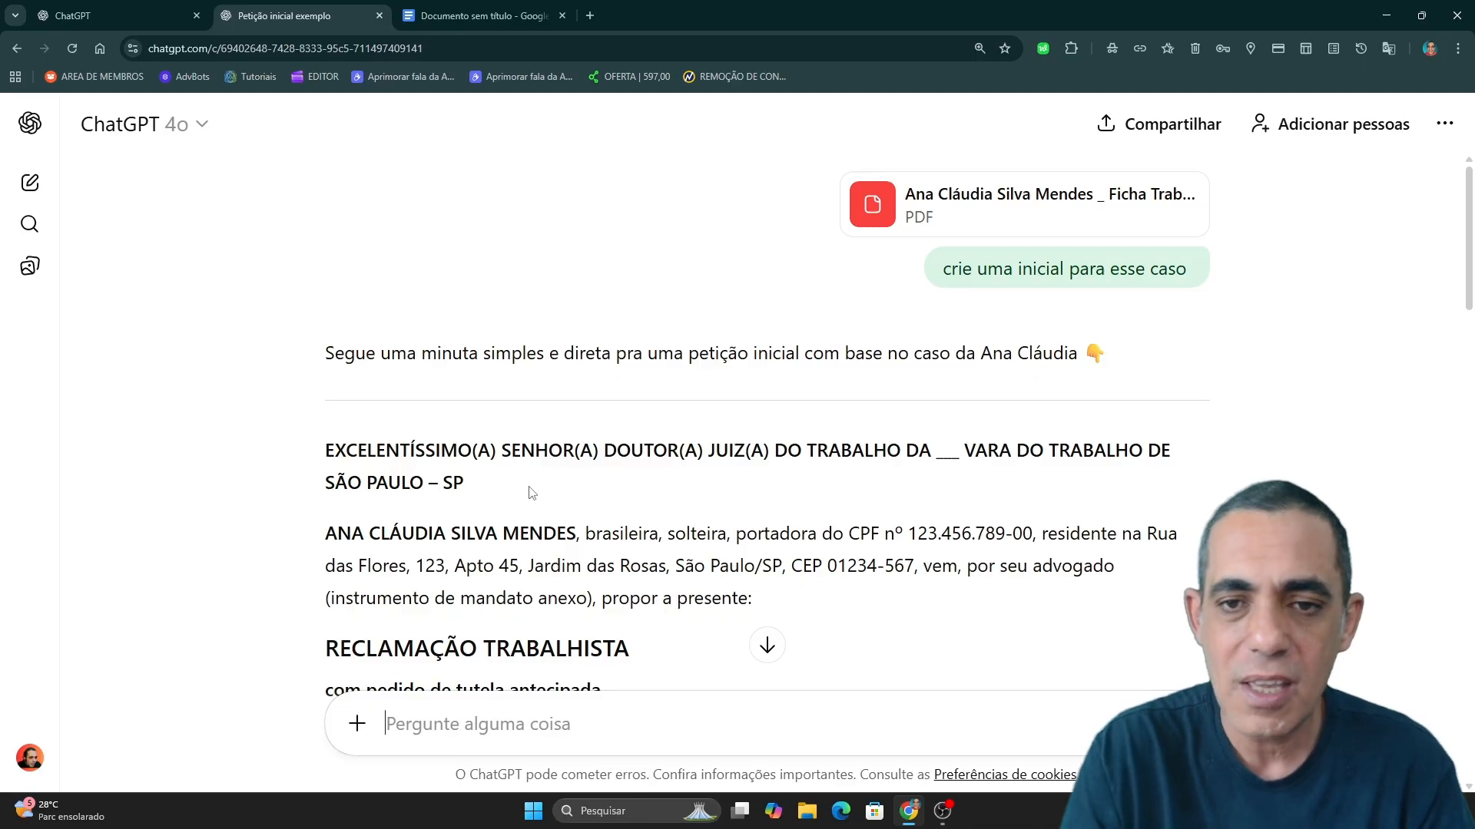
Step: Read the generated petition through to its final requirements, and review the opening section identifying the parties
scroll(681, 275, "down", 10)
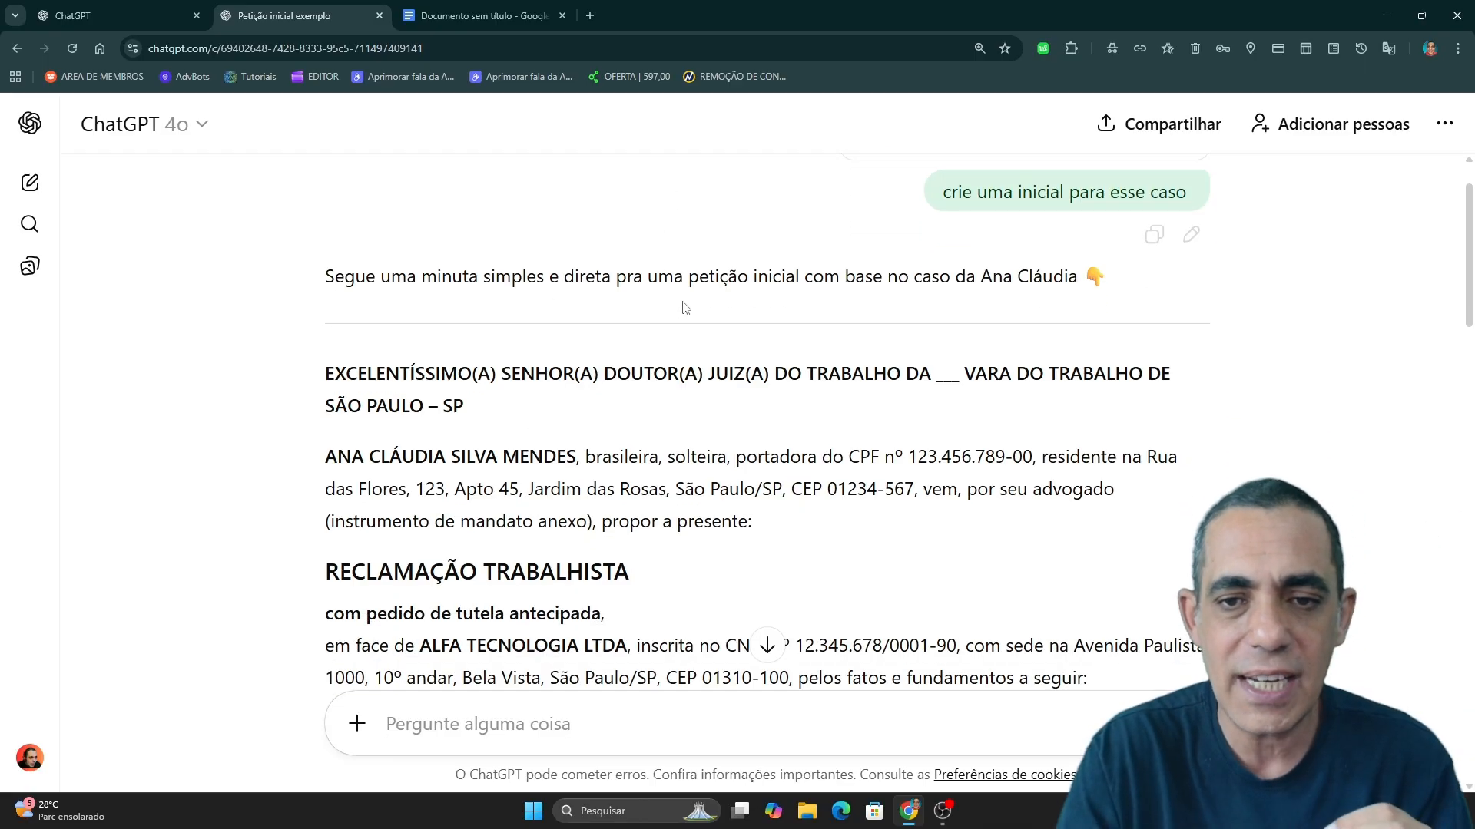
scroll(685, 316, "down", 11)
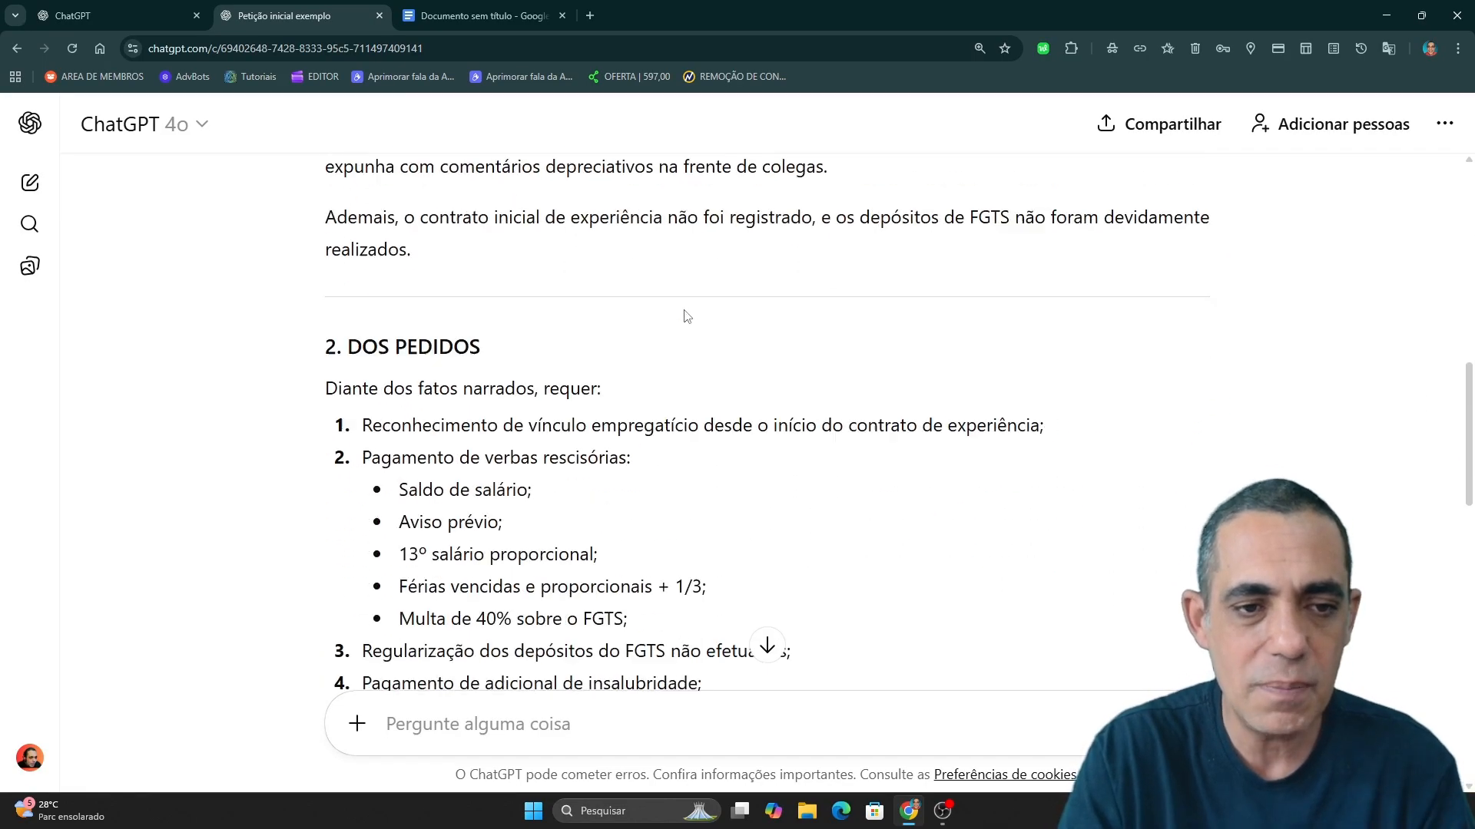
scroll(688, 316, "down", 5)
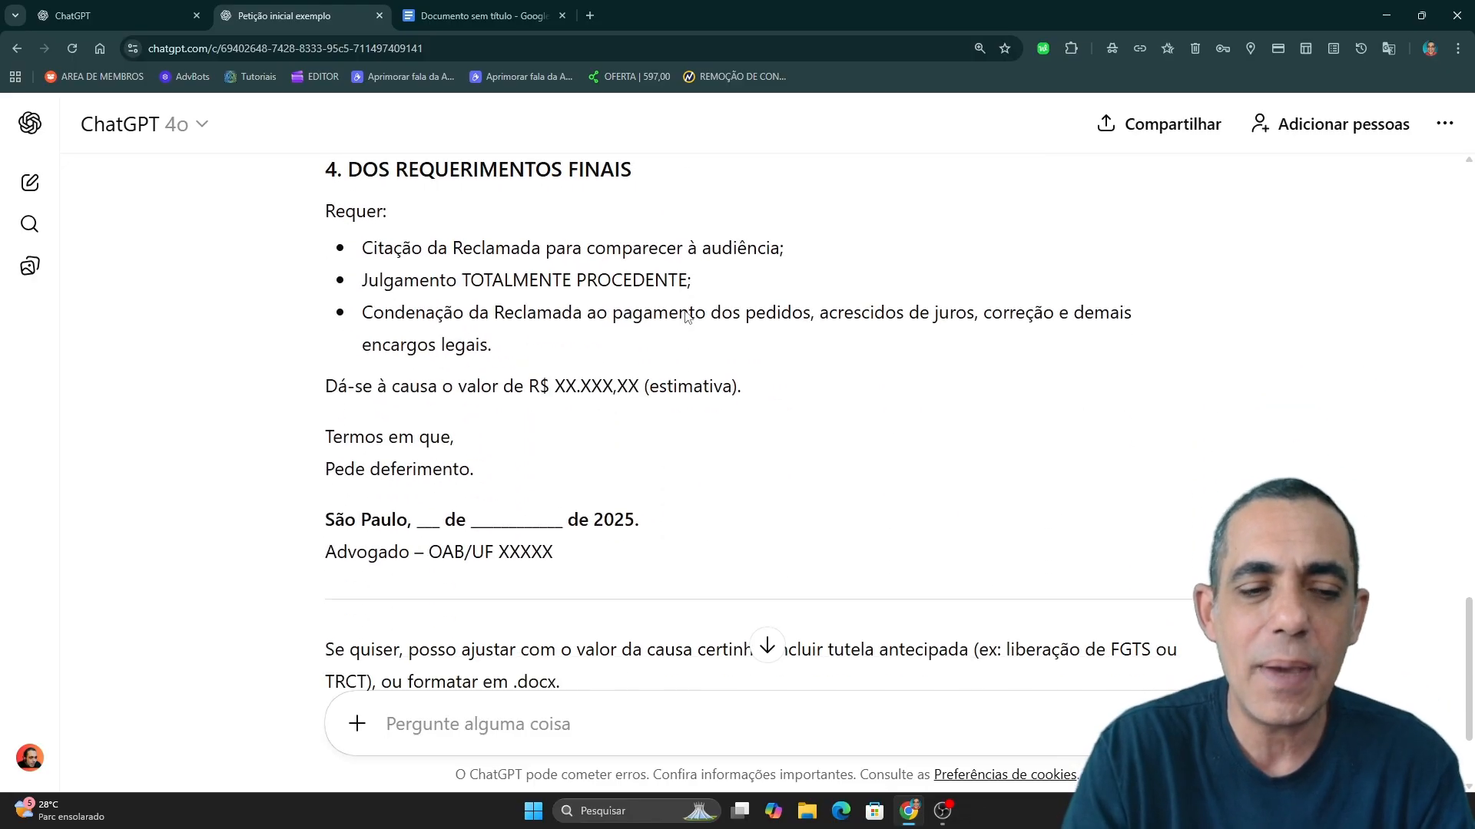
scroll(687, 317, "up", 12)
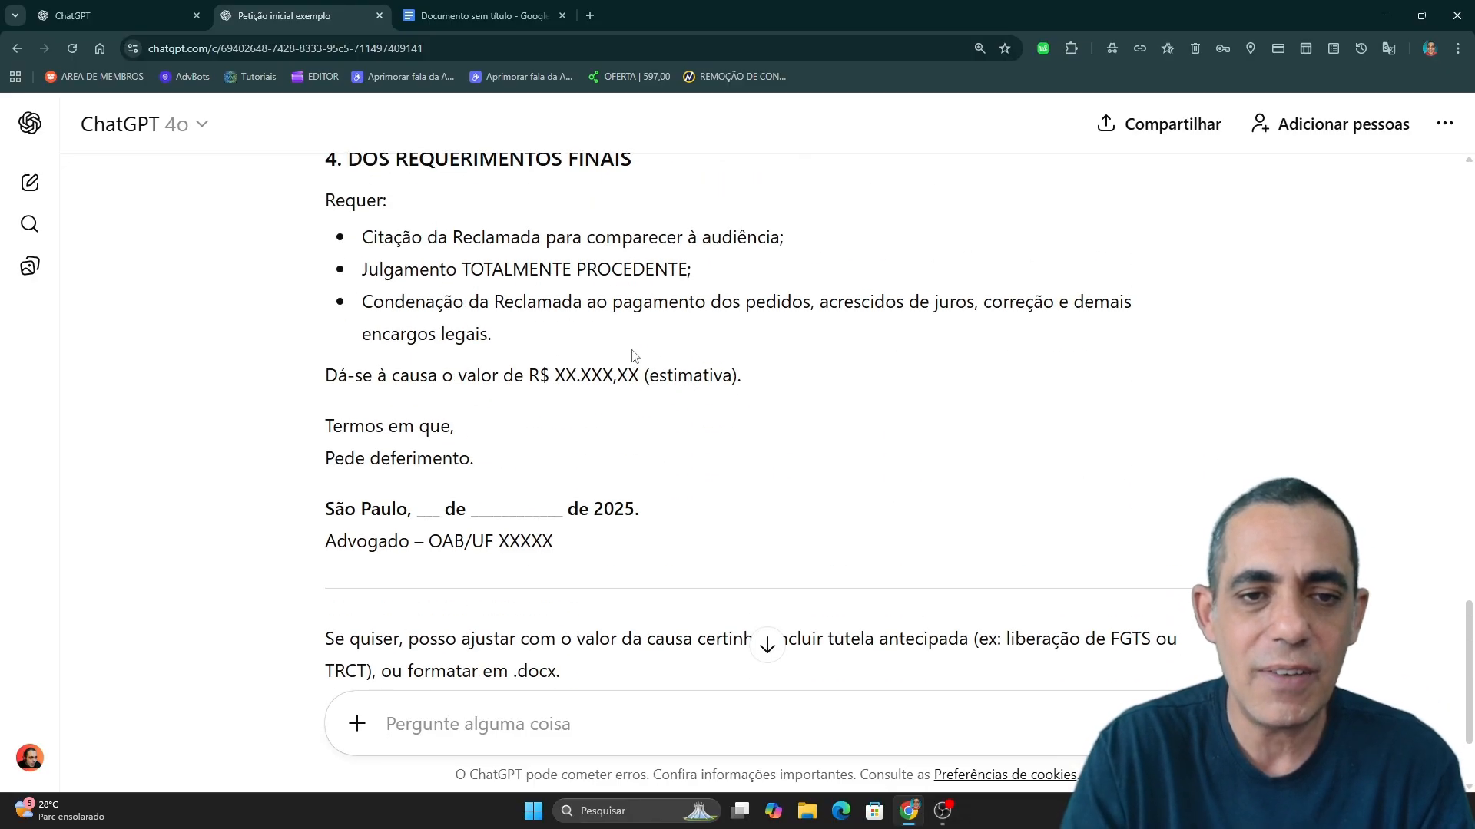
scroll(673, 350, "up", 20)
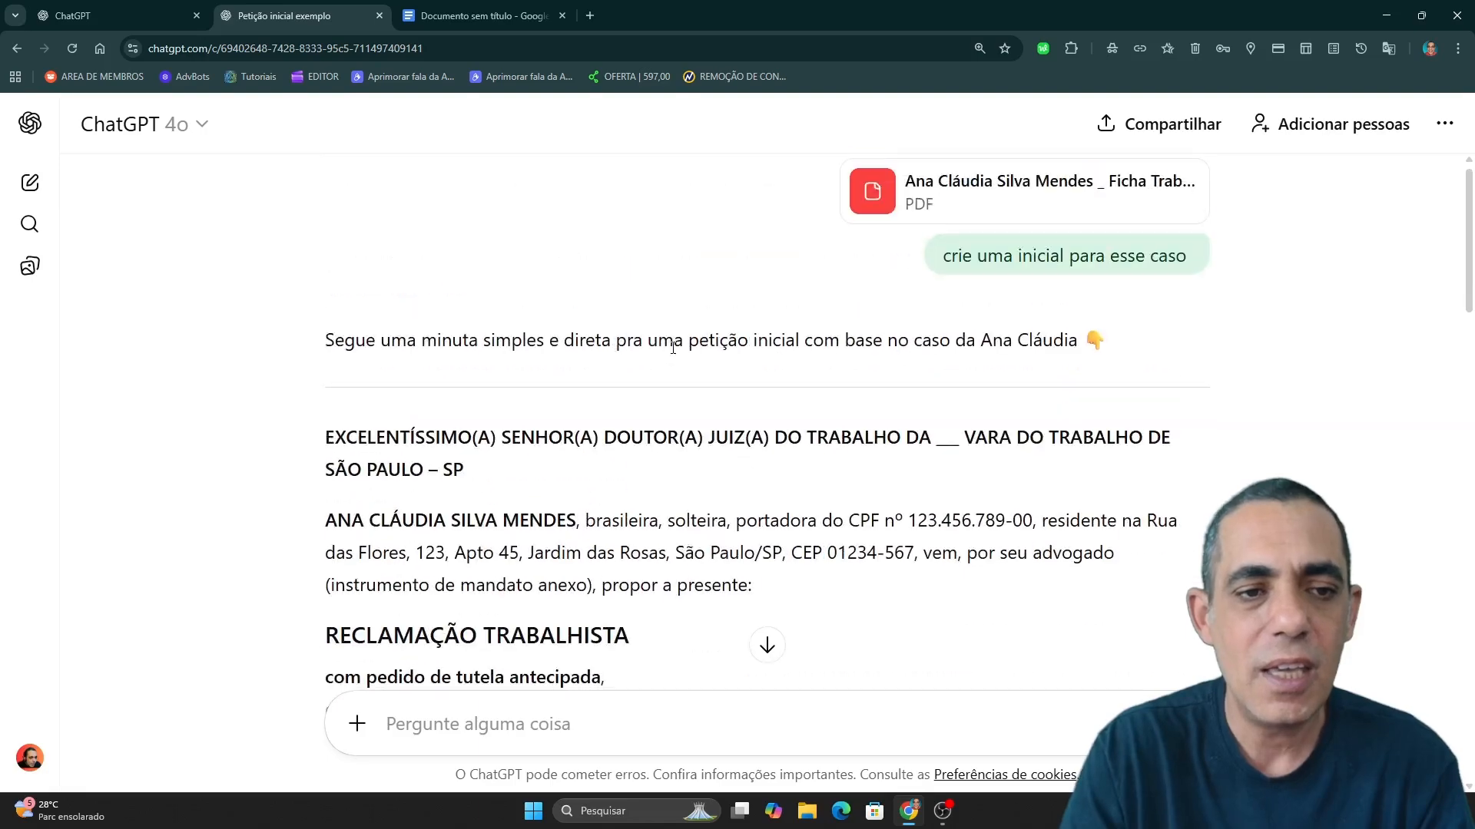
scroll(565, 200, "down", 2)
left_click_drag(337, 202, 798, 513)
left_click(793, 430)
Step: Quote the "1. DOS FATOS" heading in the prompt and send the request "reescreva com 700 palavras"
scroll(586, 333, "down", 5)
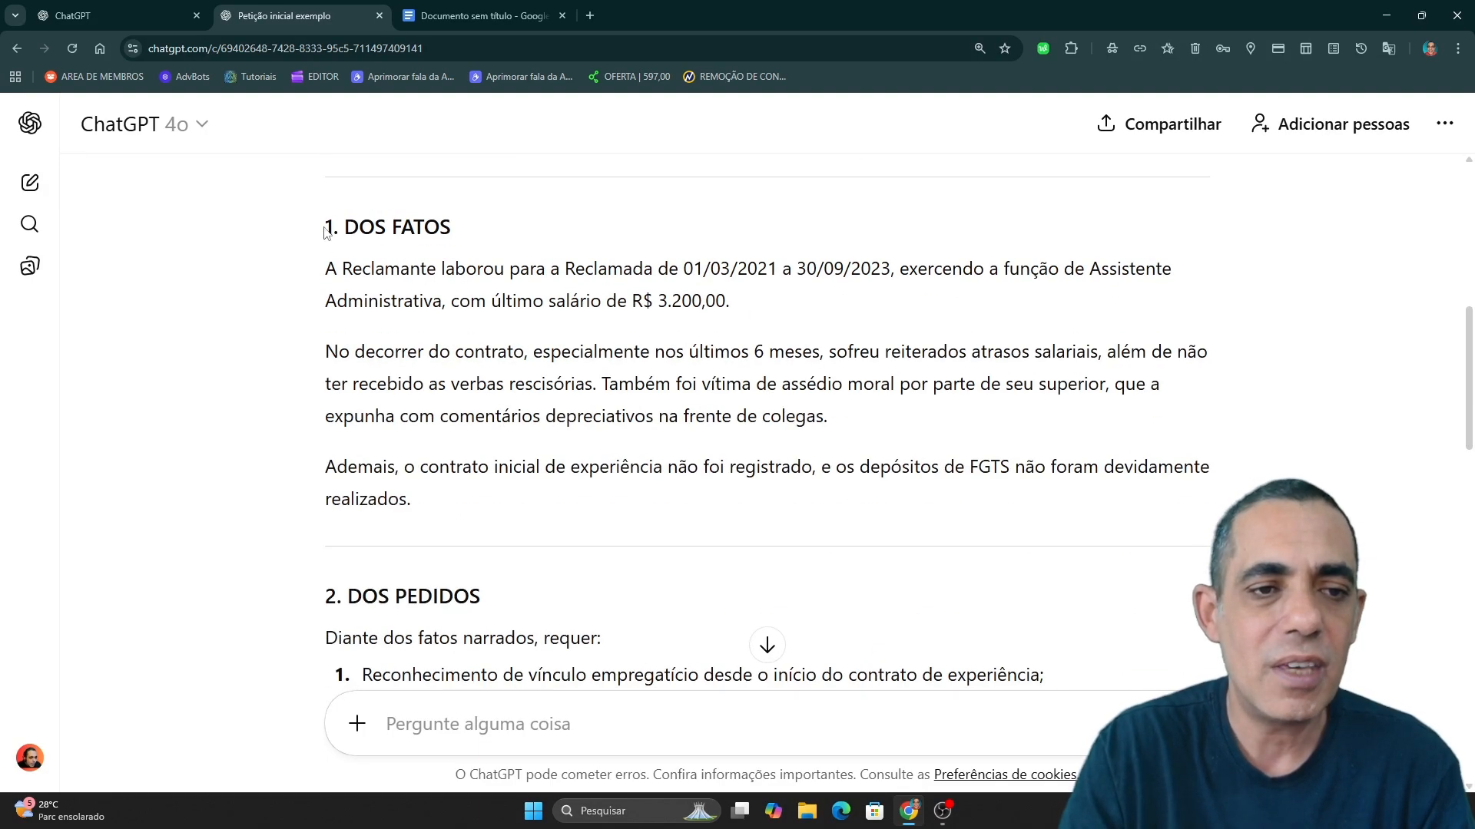
left_click_drag(326, 232, 597, 230)
left_click(434, 185)
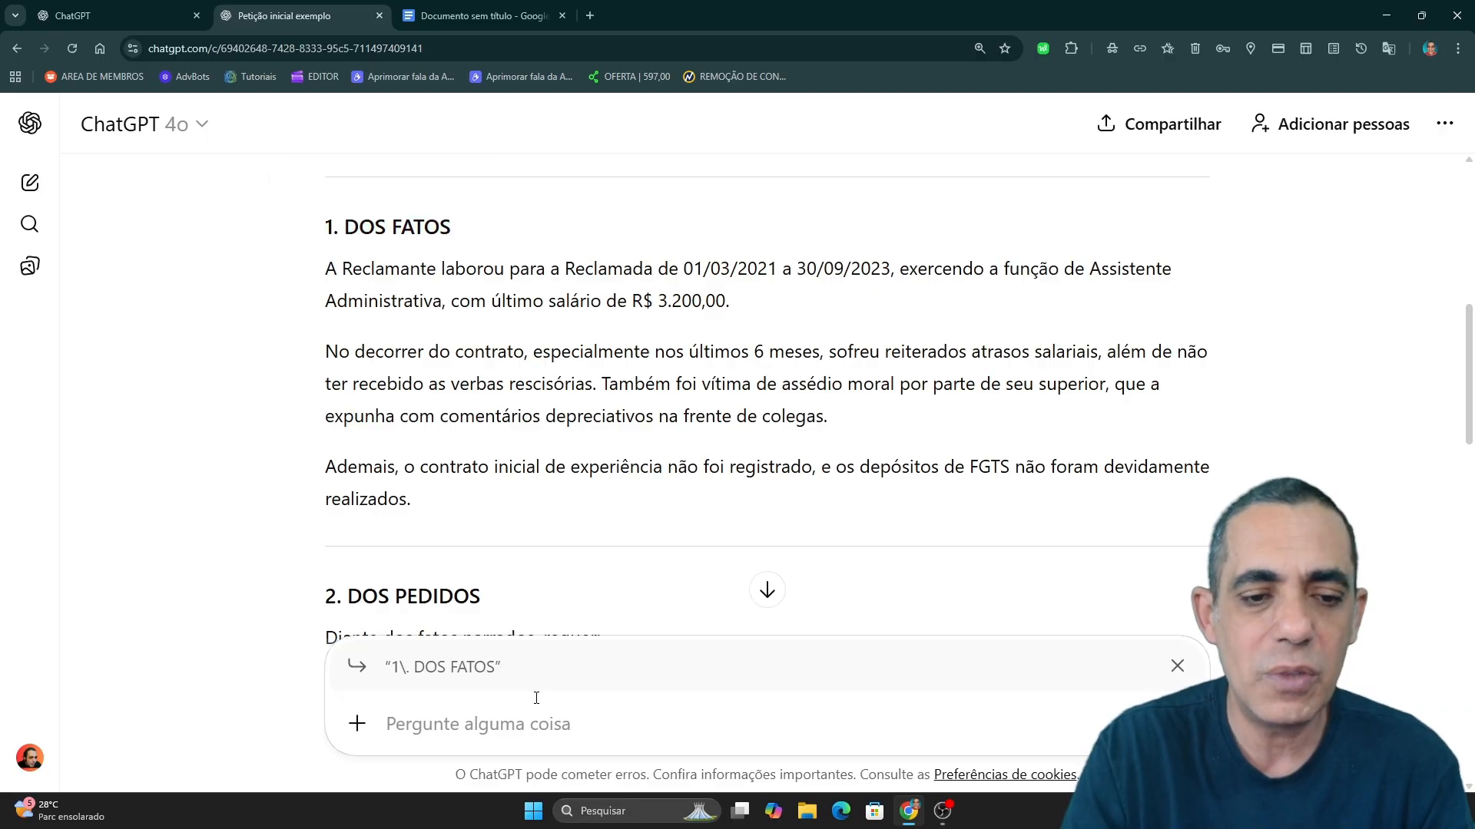
type("re")
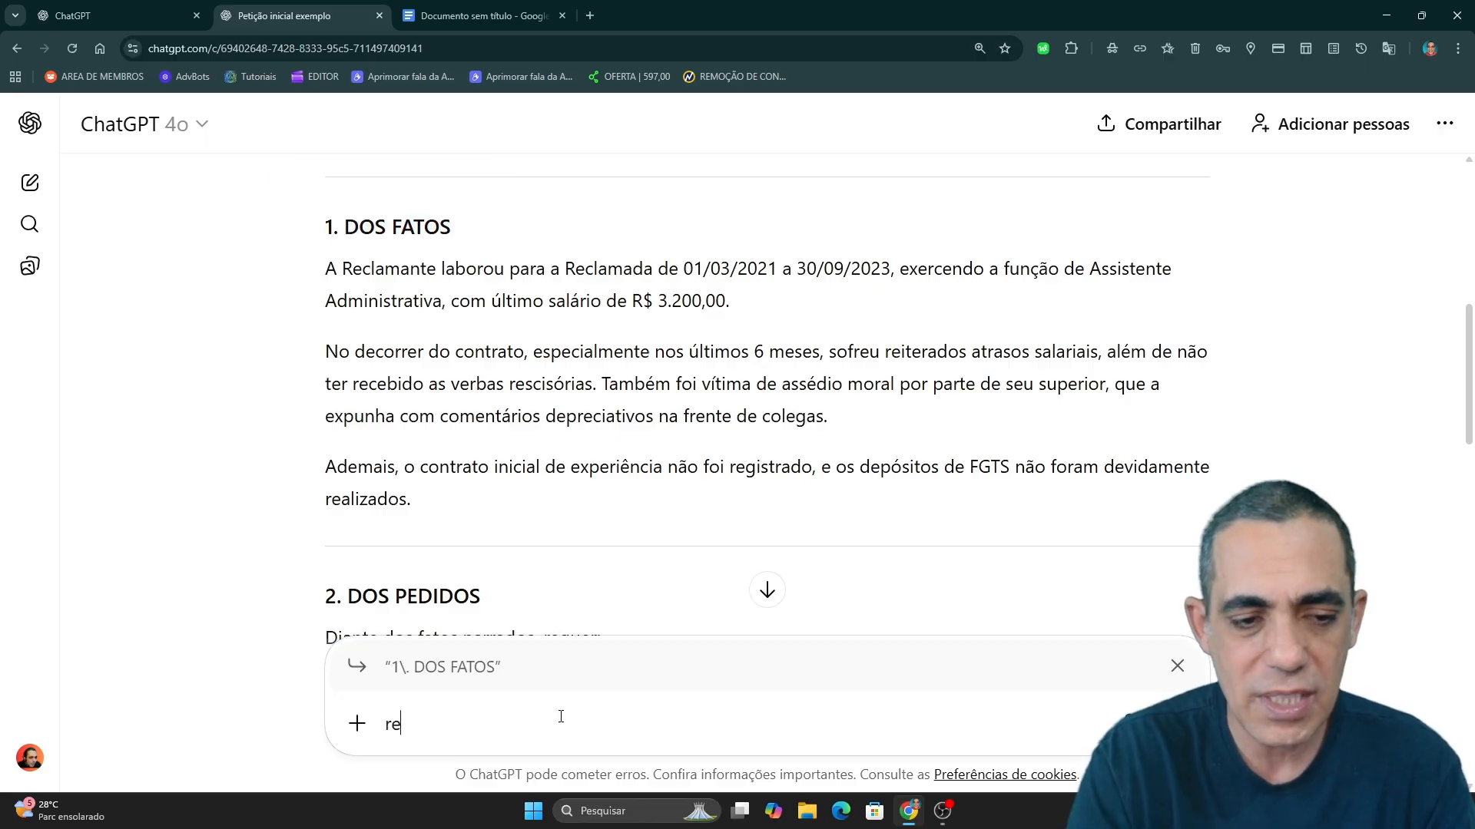
type("escrava")
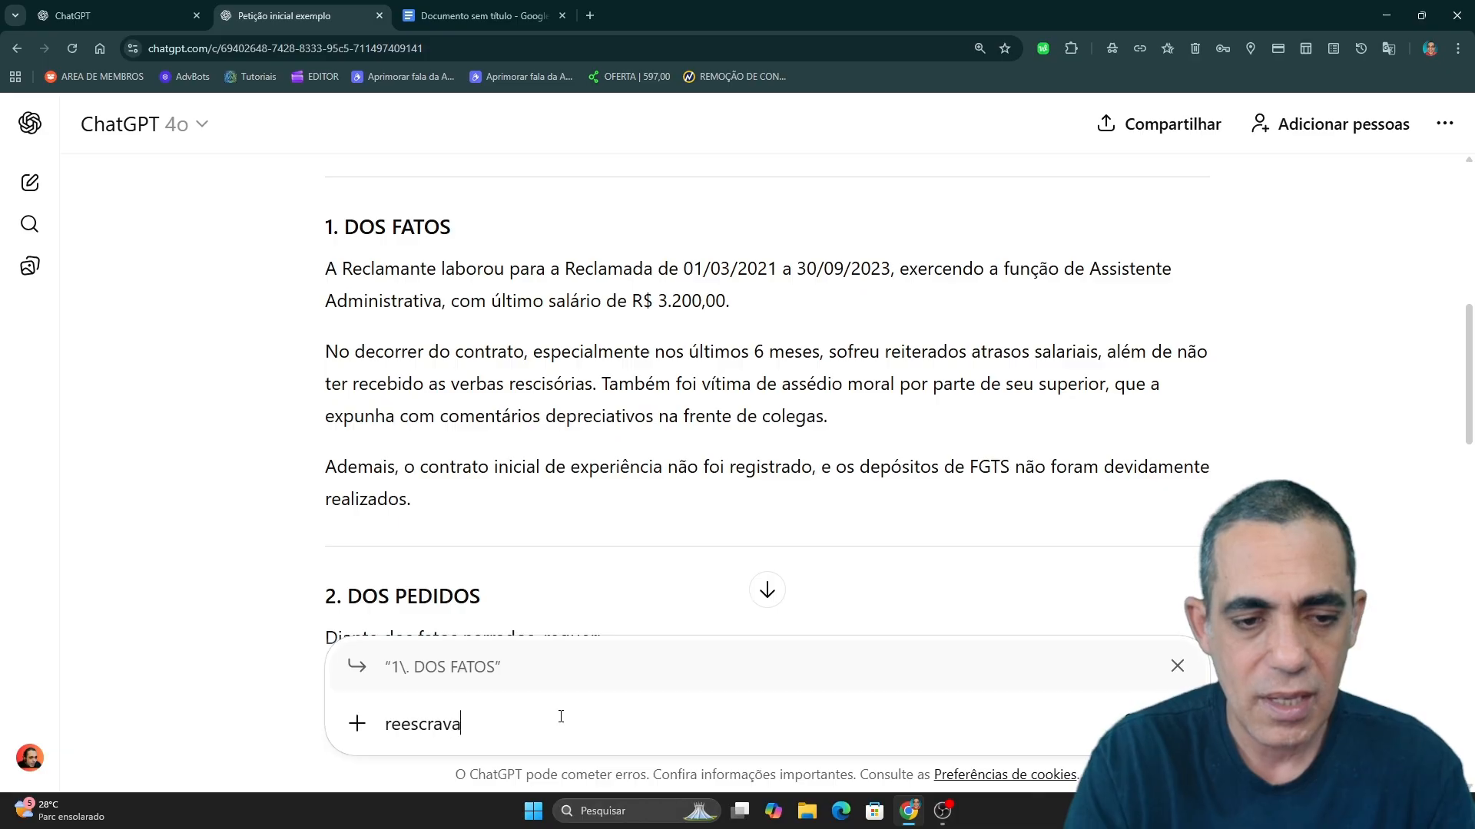
key("BackSpace")
key("BackSpace")
key("BackSpace")
type("eva com")
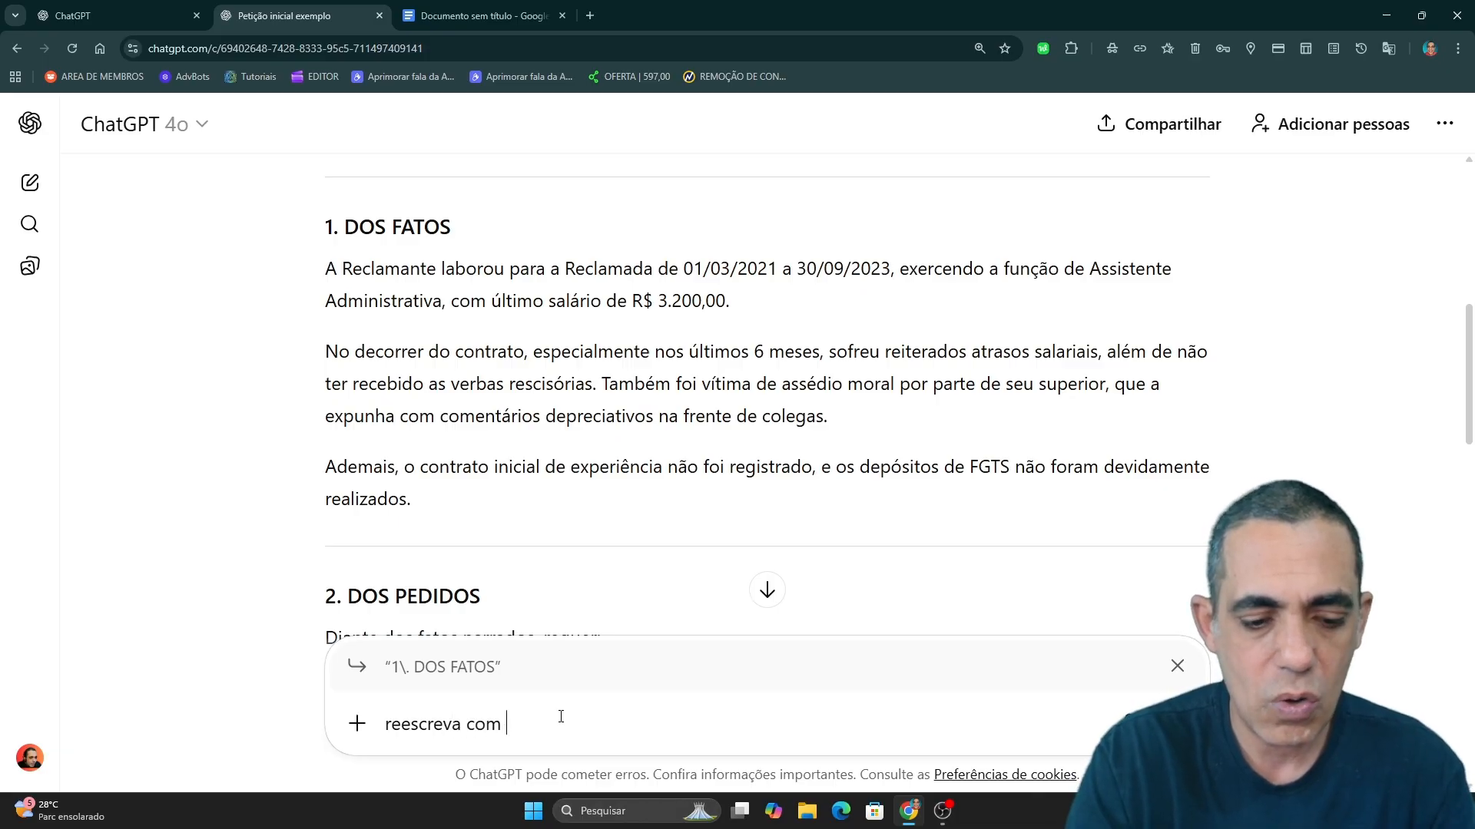
type(" 700 apa")
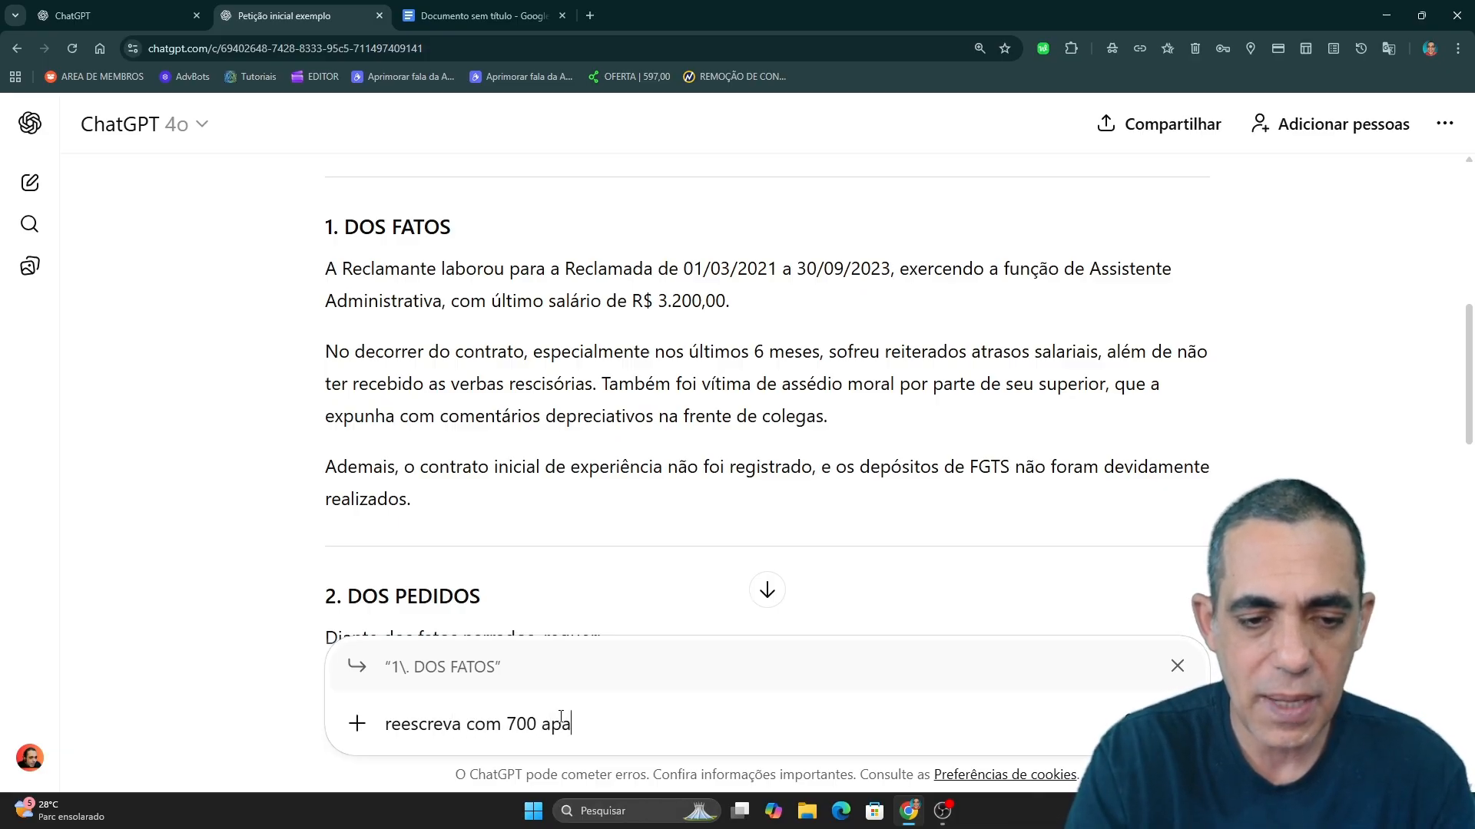
key("BackSpace")
key("BackSpace")
key("BackSpace")
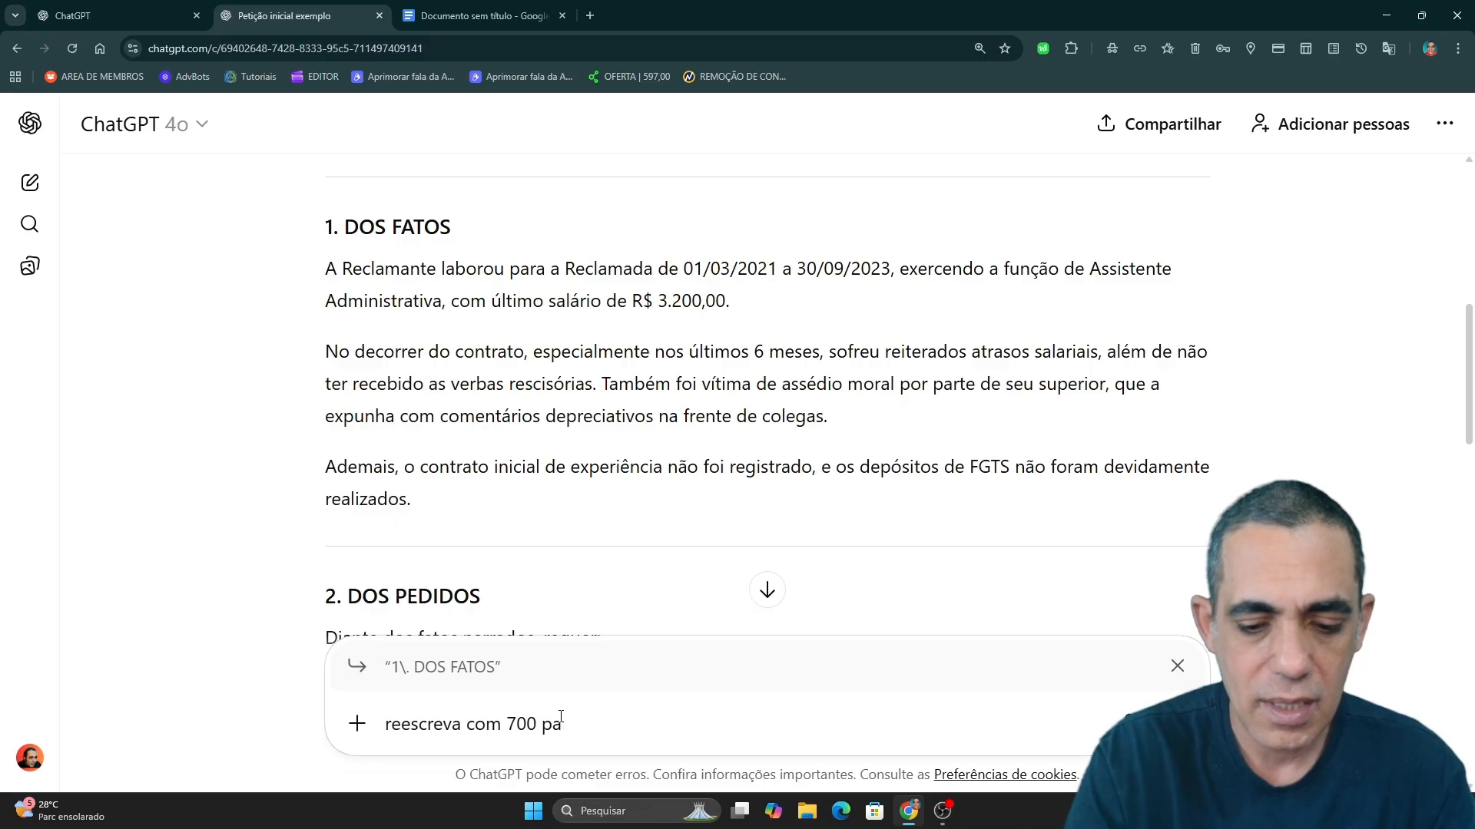
key("Return")
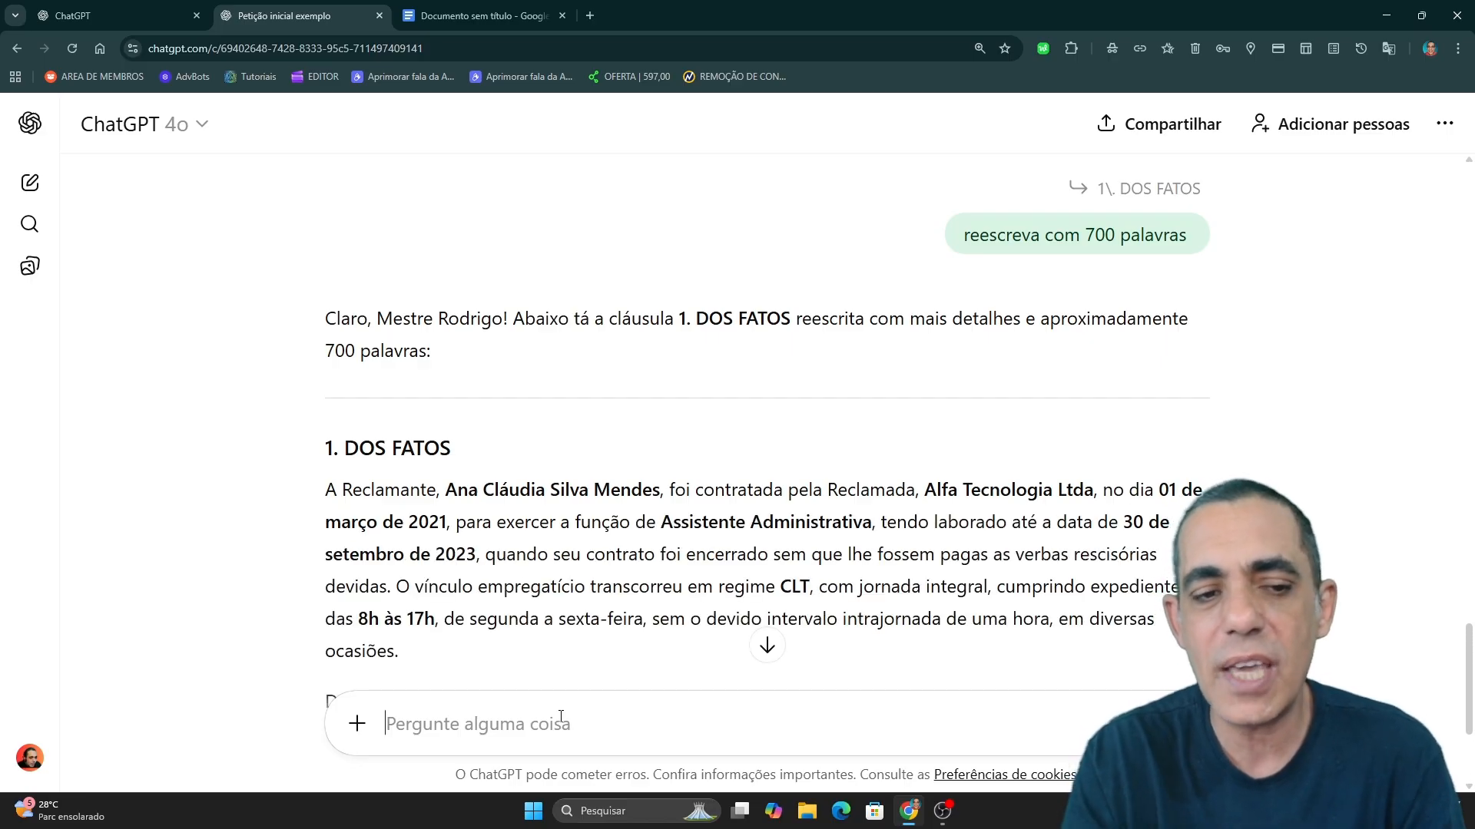
Step: Quote the claimant's name from the rewritten facts and send a request to correct it to a different full name
scroll(699, 450, "down", 4)
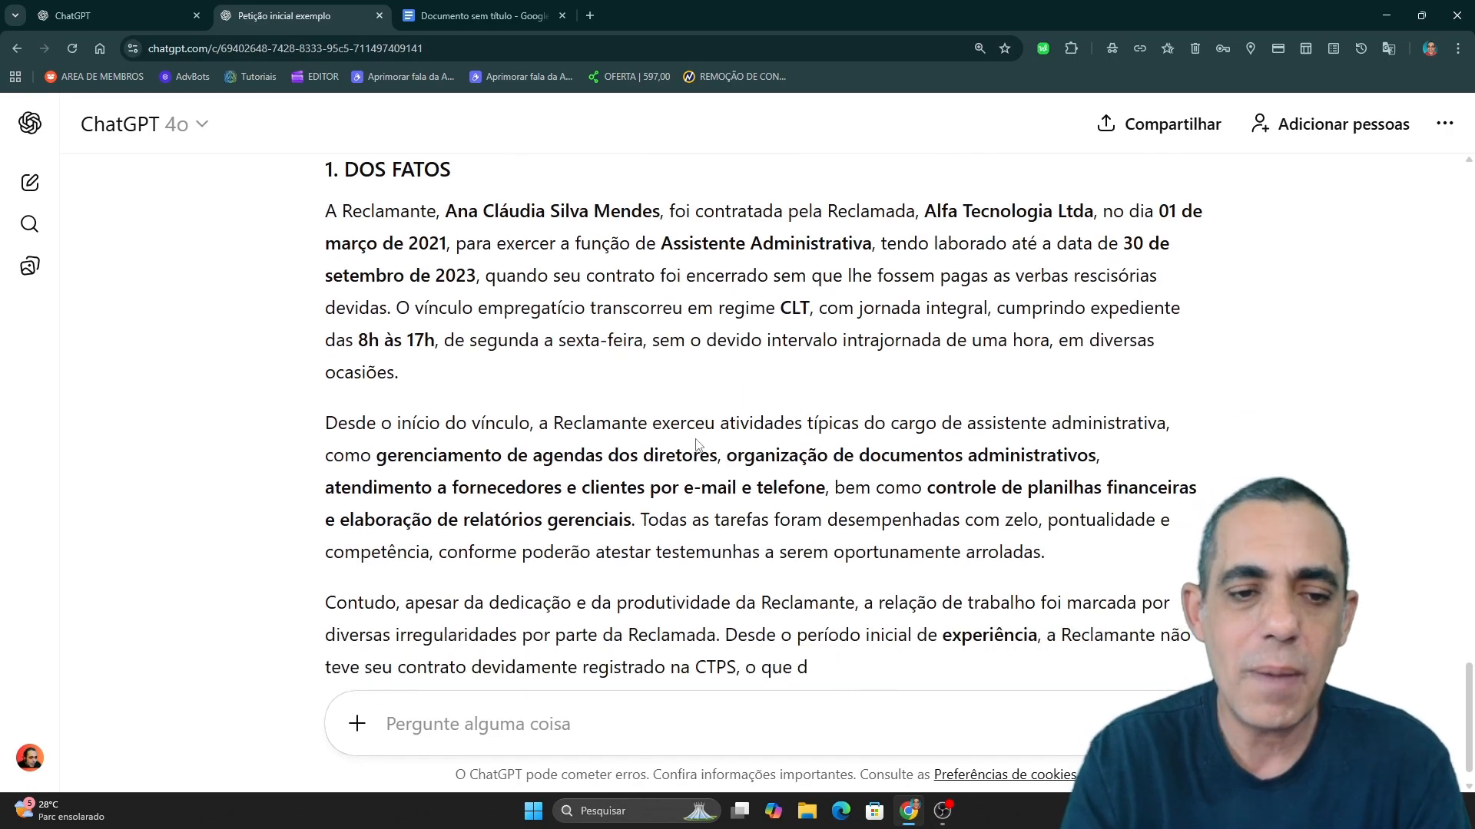
scroll(692, 435, "up", 4)
scroll(680, 434, "down", 4)
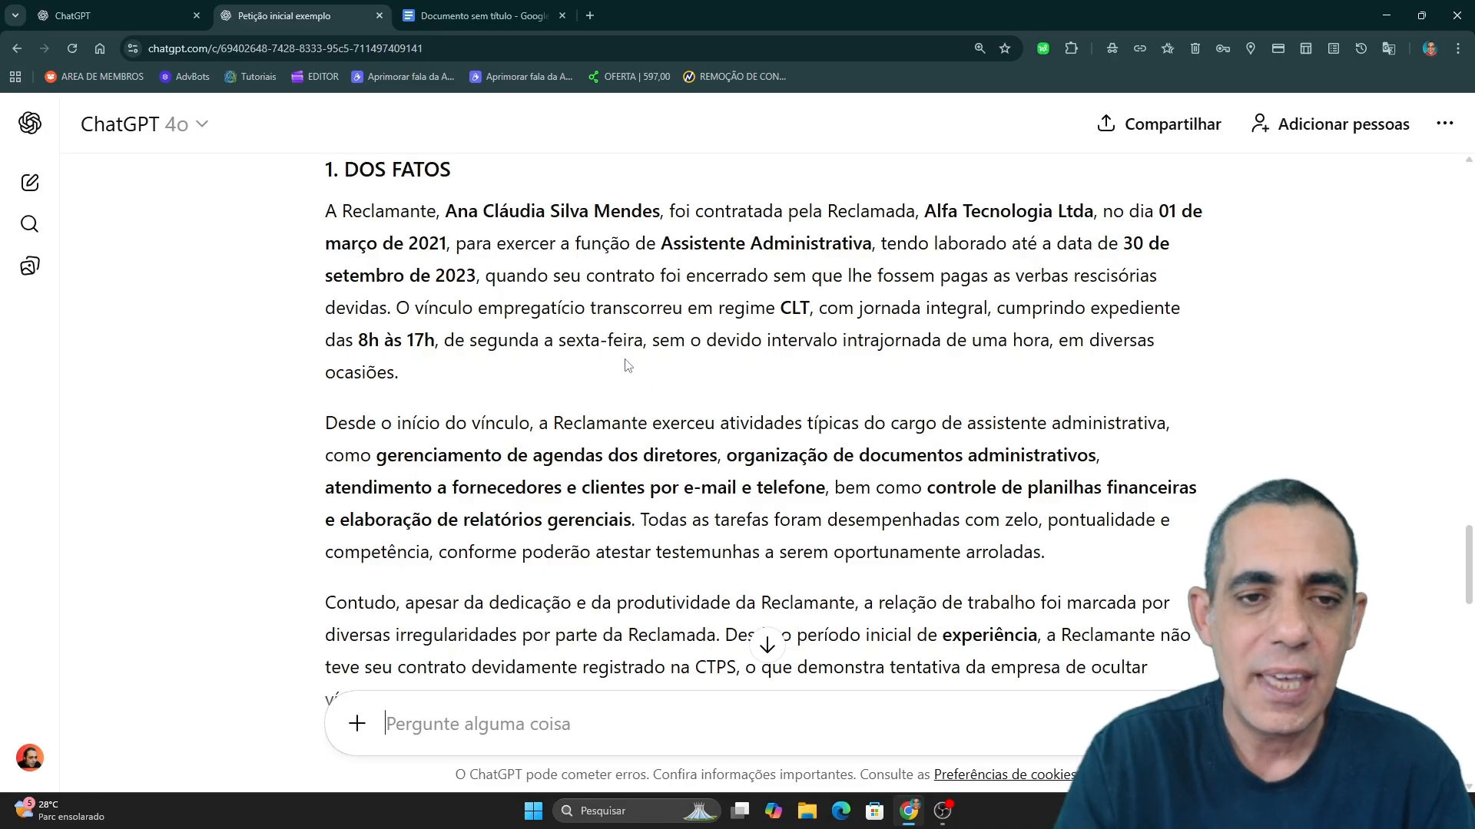
left_click_drag(444, 202, 662, 212)
left_click(626, 171)
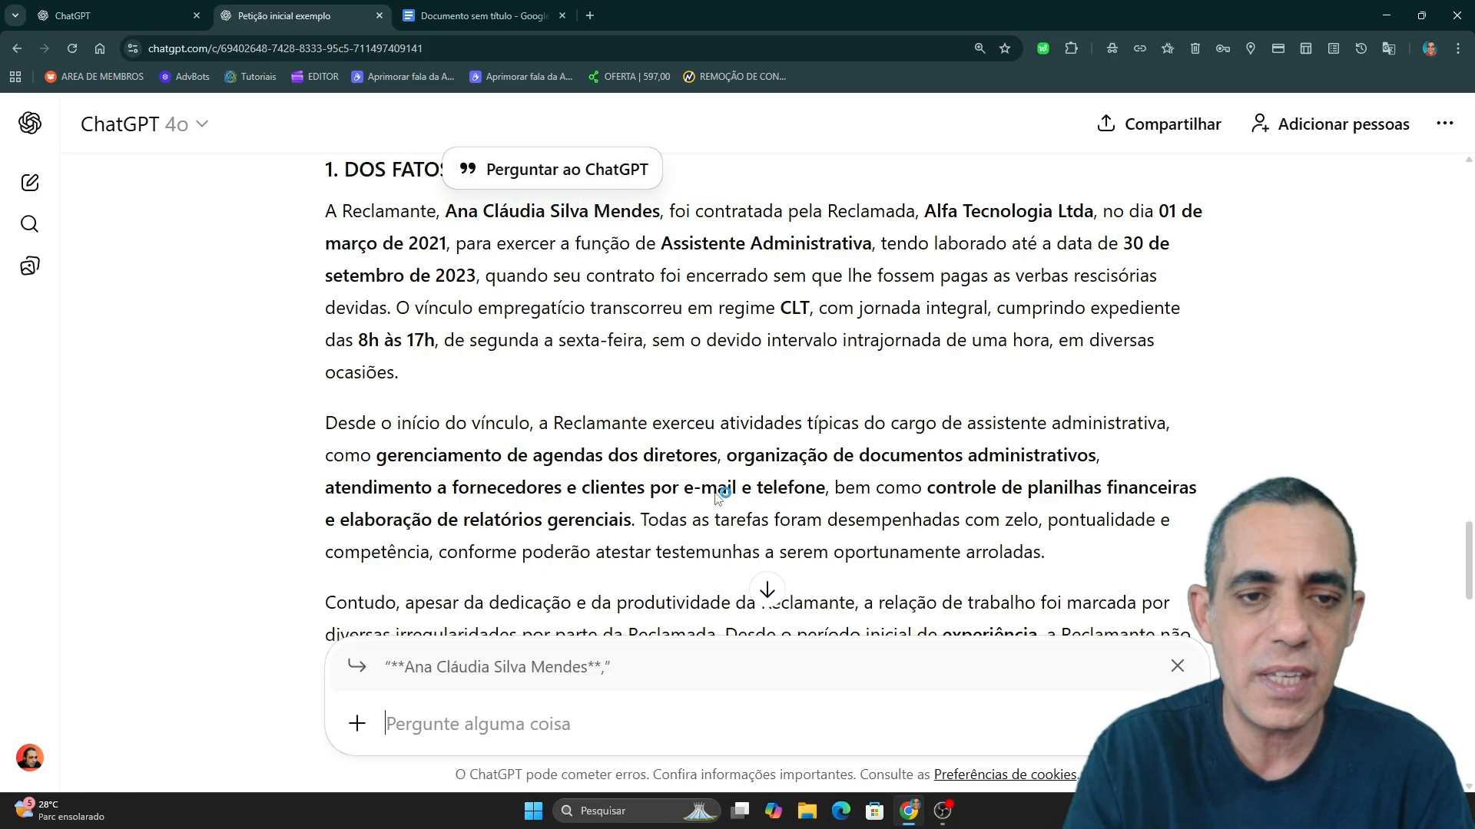
type("corrija ")
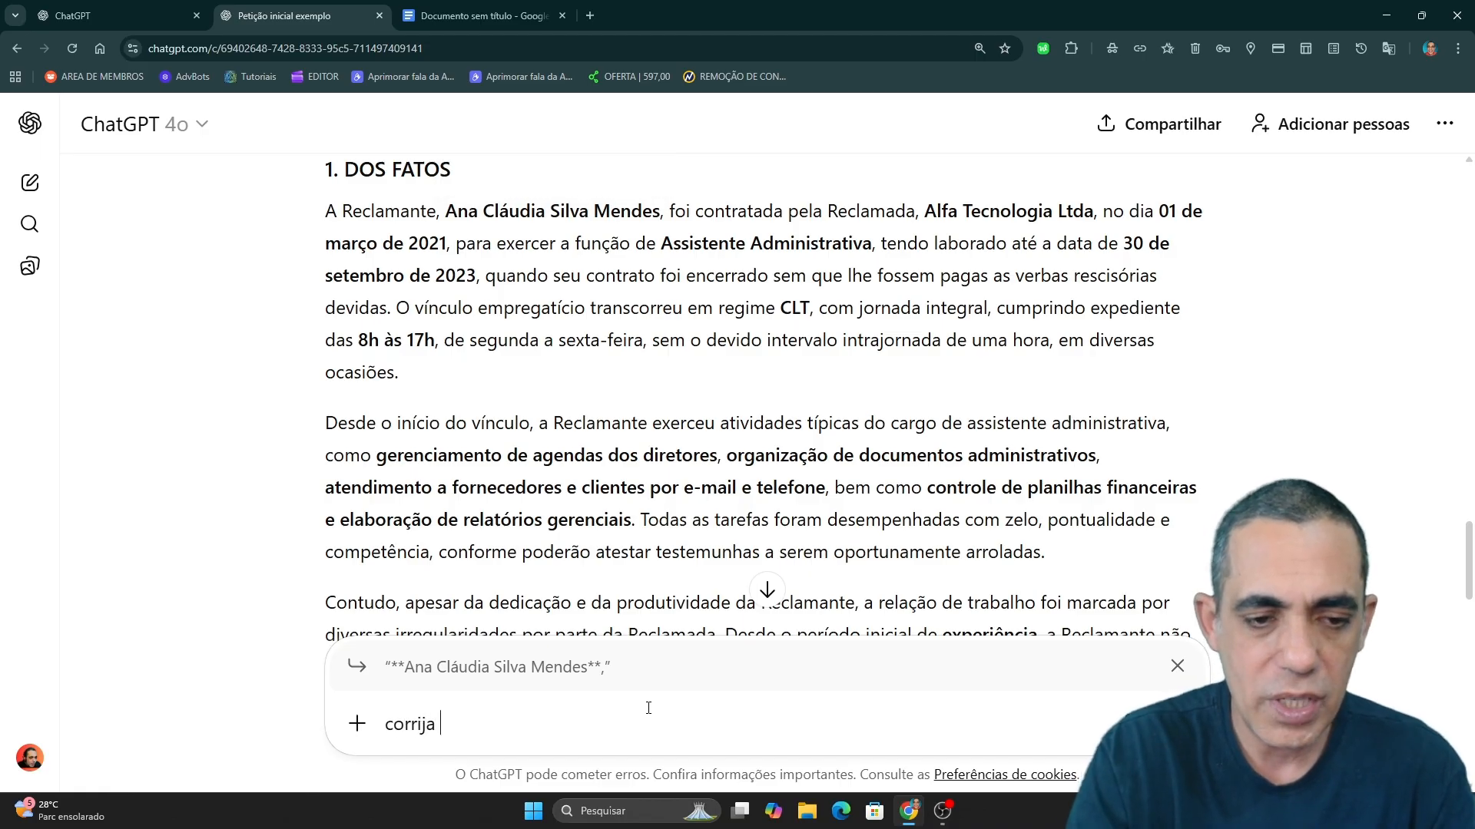
type("o nome é")
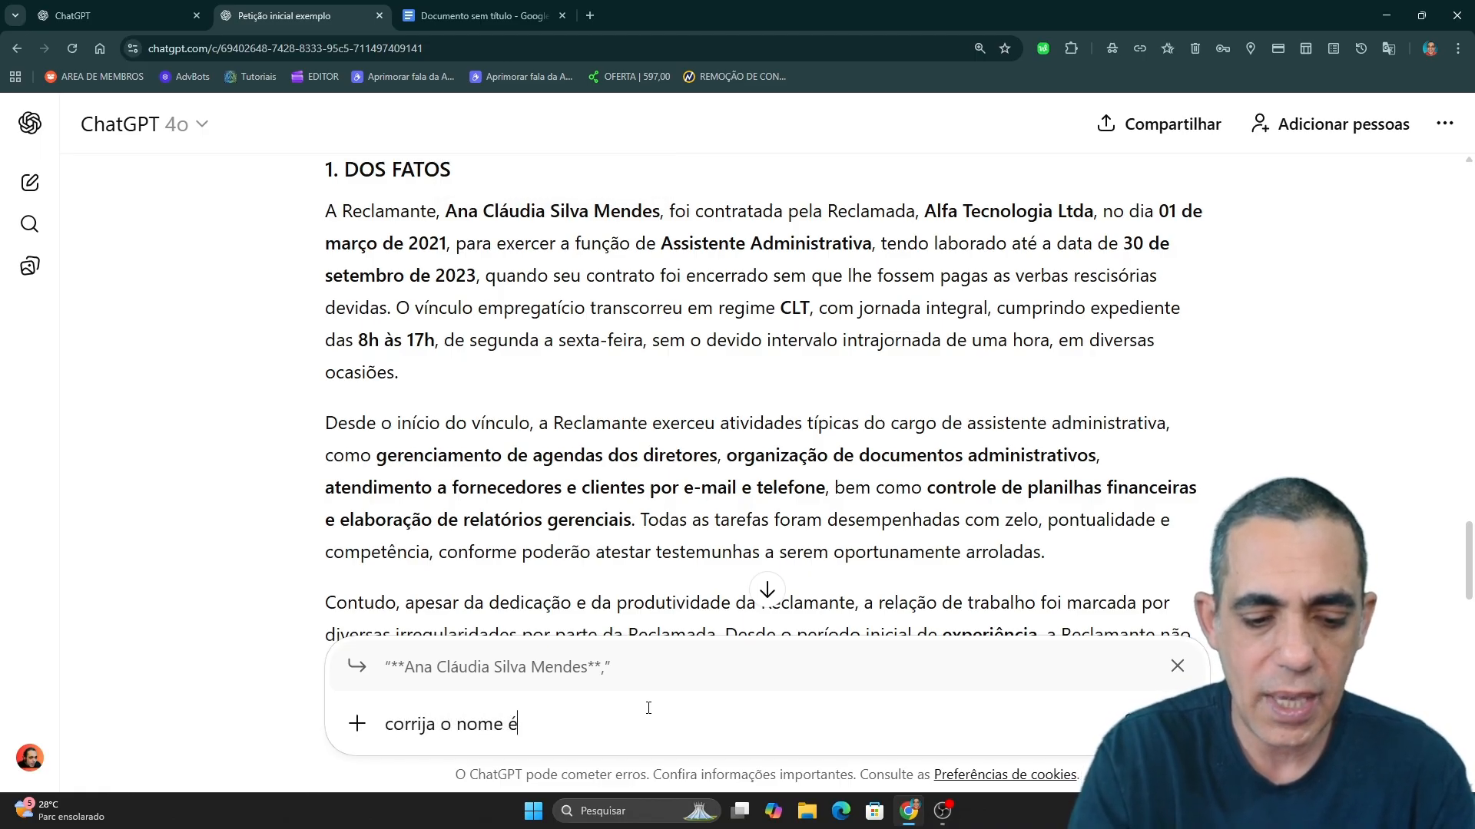
type(" maria da s")
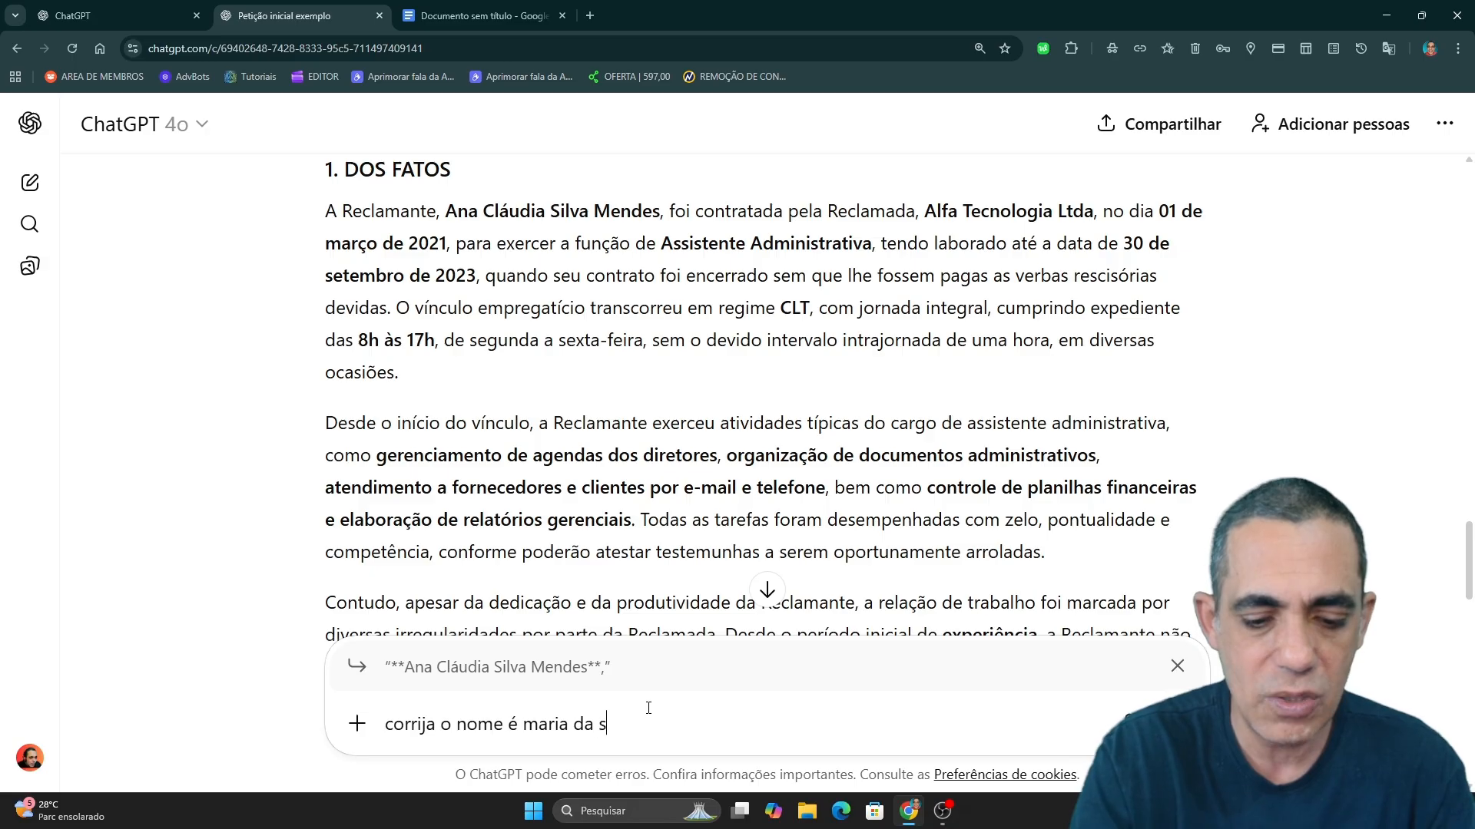
type("ilva")
key("Return")
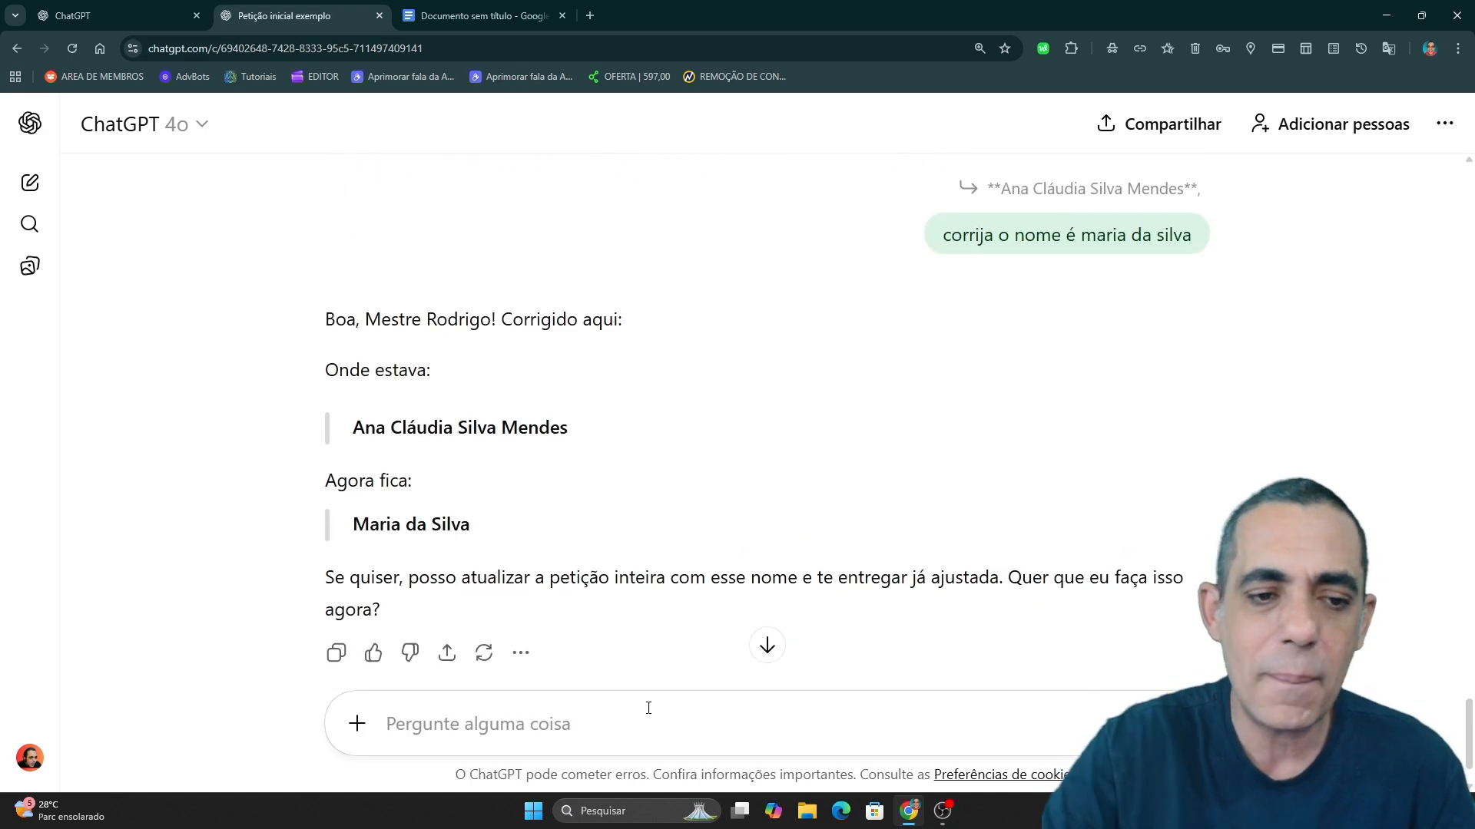
Step: Send the request "inclua na peça" and check the corrected claimant's name in the regenerated petition's opening
scroll(794, 318, "down", 2)
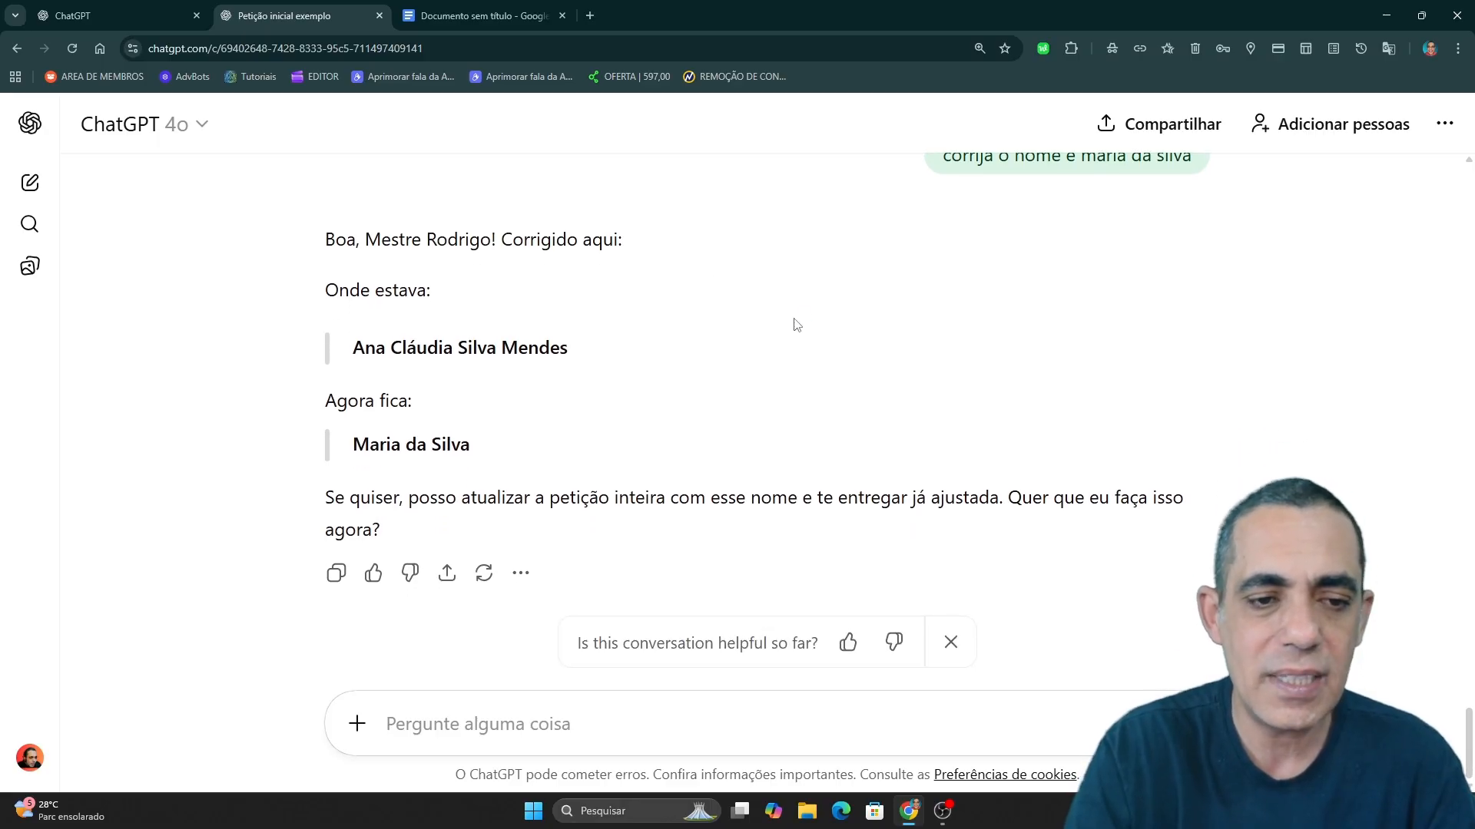
type("incl")
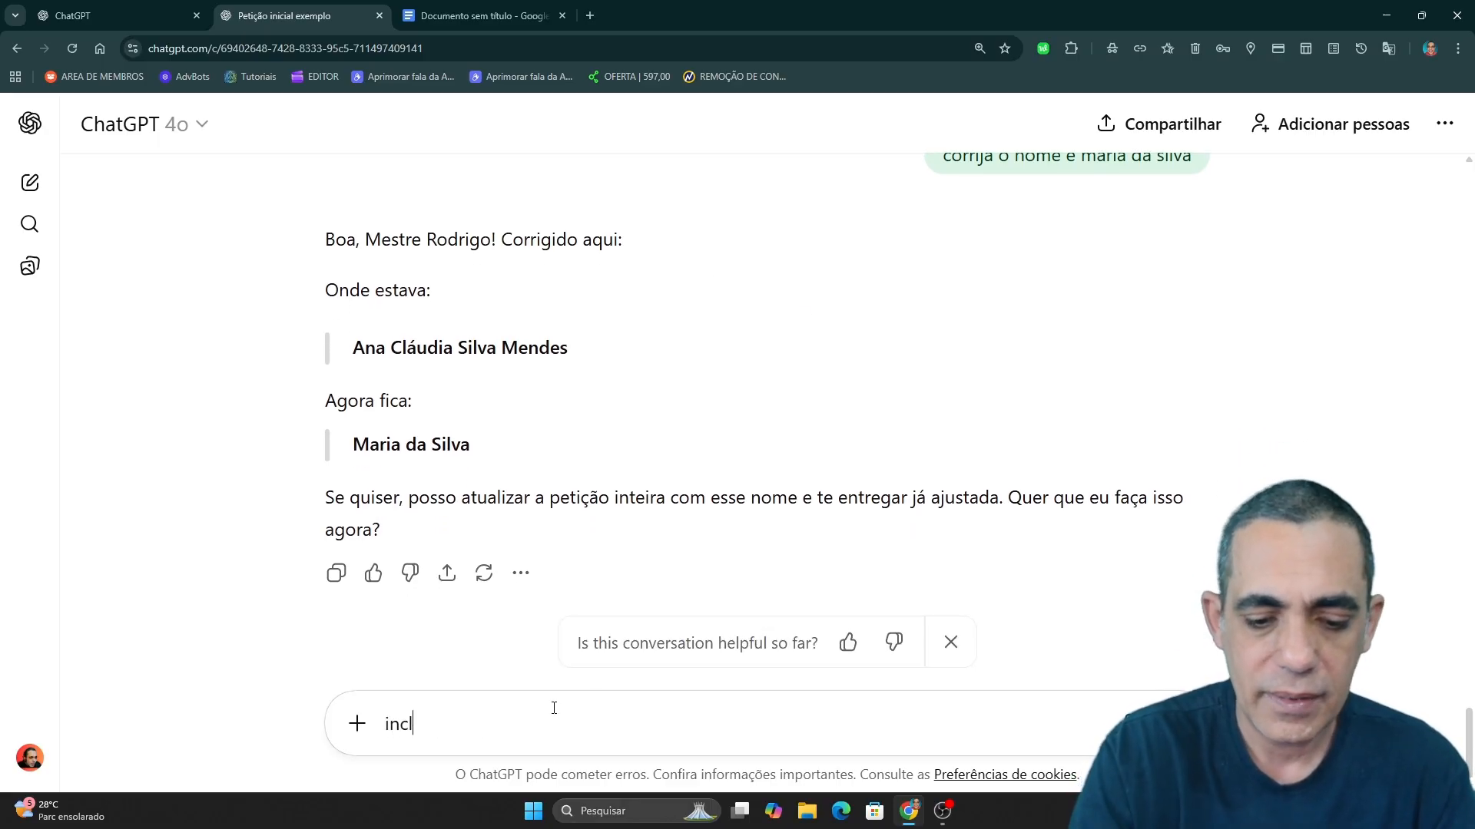
type("ua na peça")
key("Return")
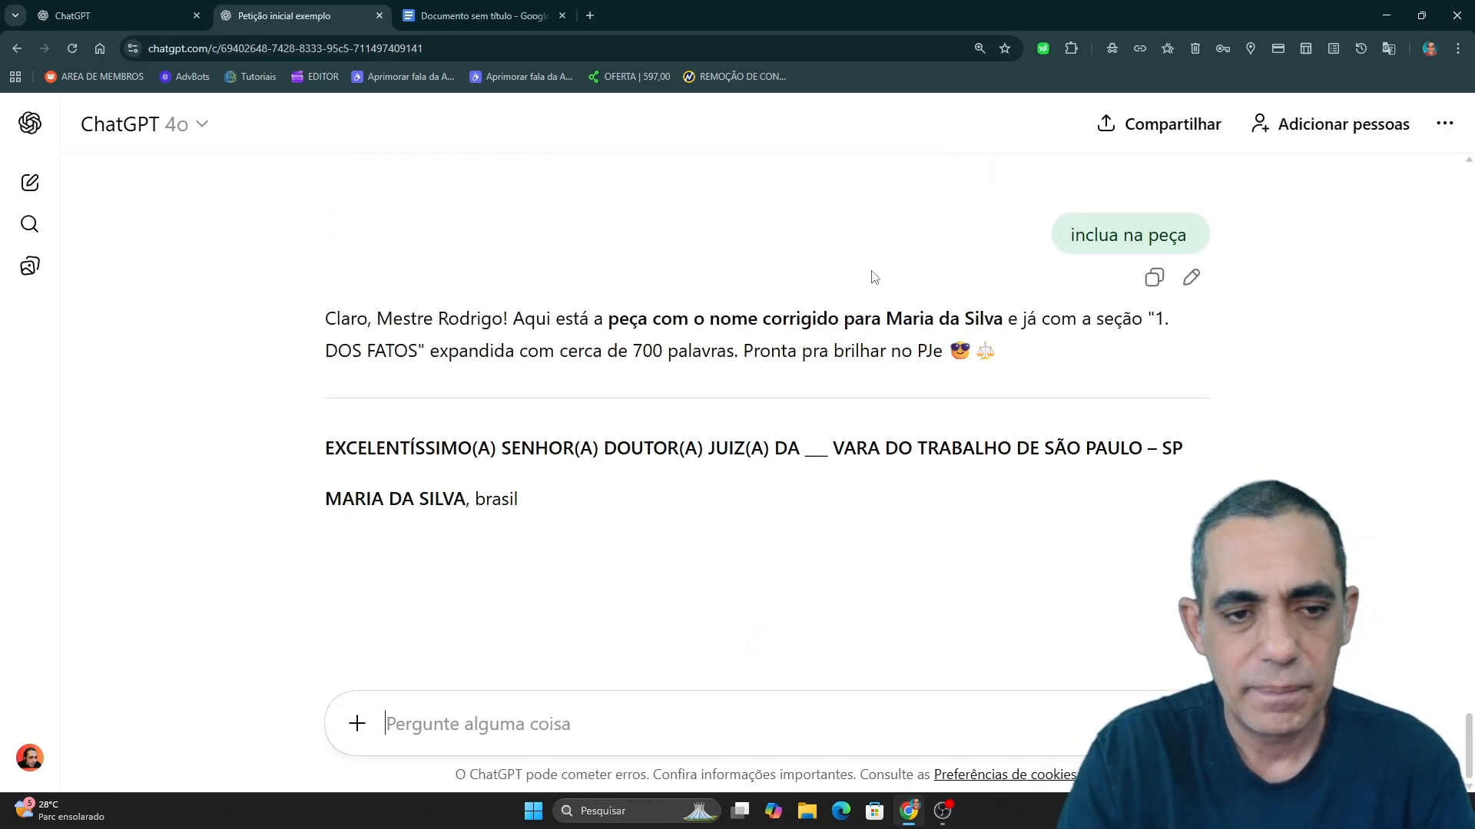
left_click_drag(332, 500, 698, 501)
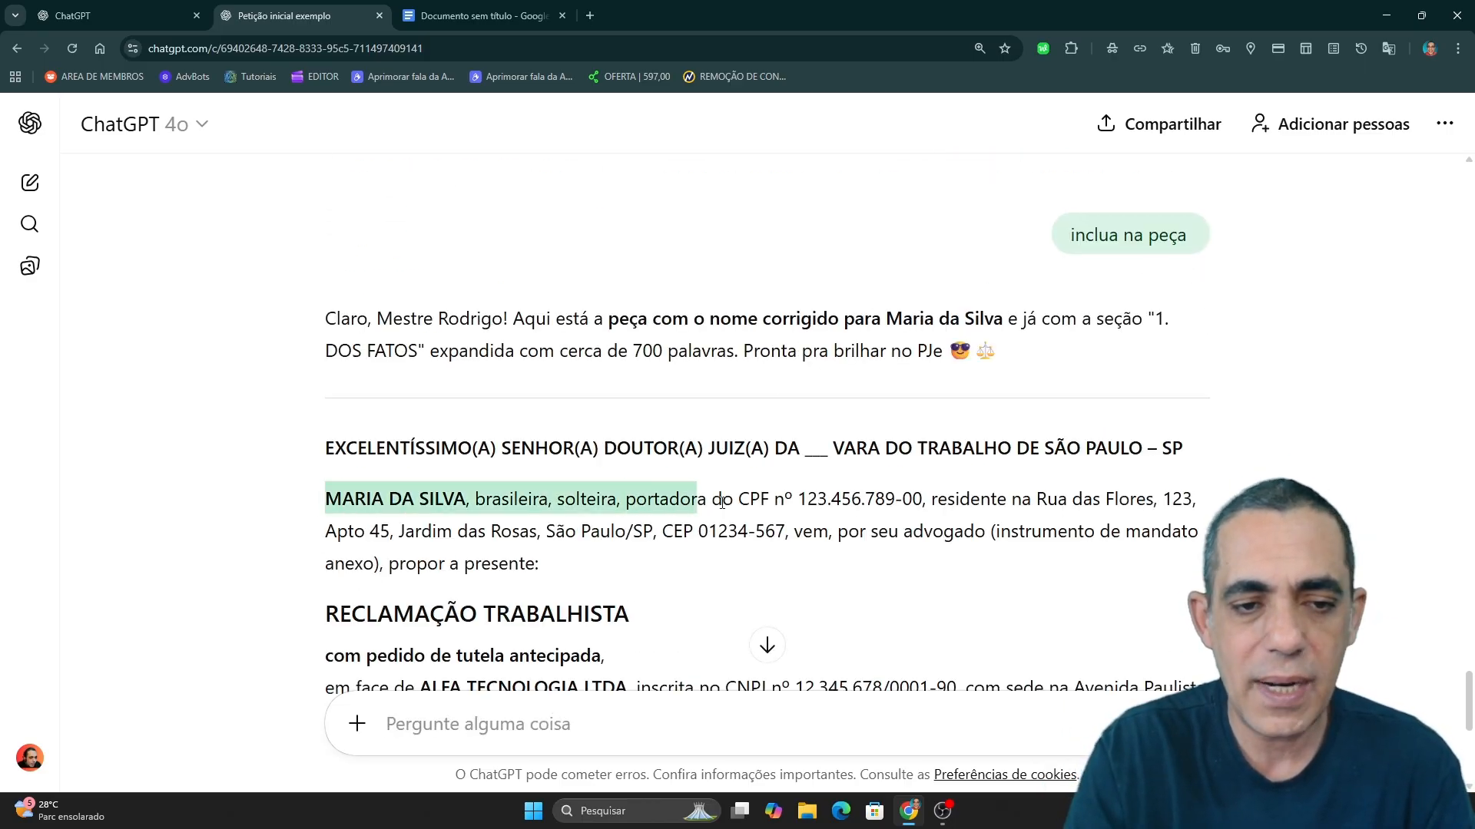
left_click(698, 501)
scroll(810, 513, "down", 3)
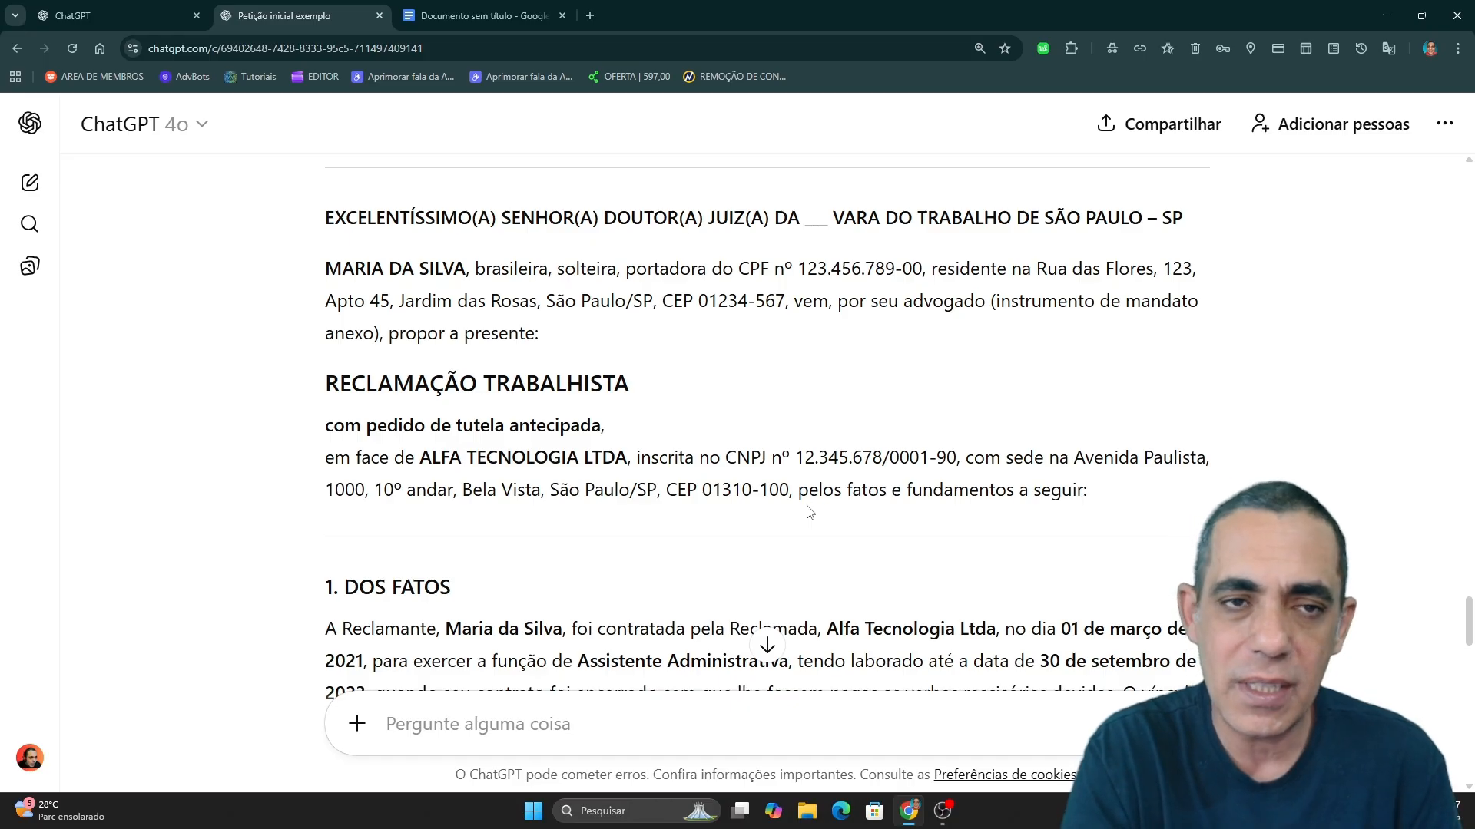
Step: Return to the other ChatGPT tab, open the Trabalhista (Reclamantes) GPT and collapse the sidebar
left_click(185, 12)
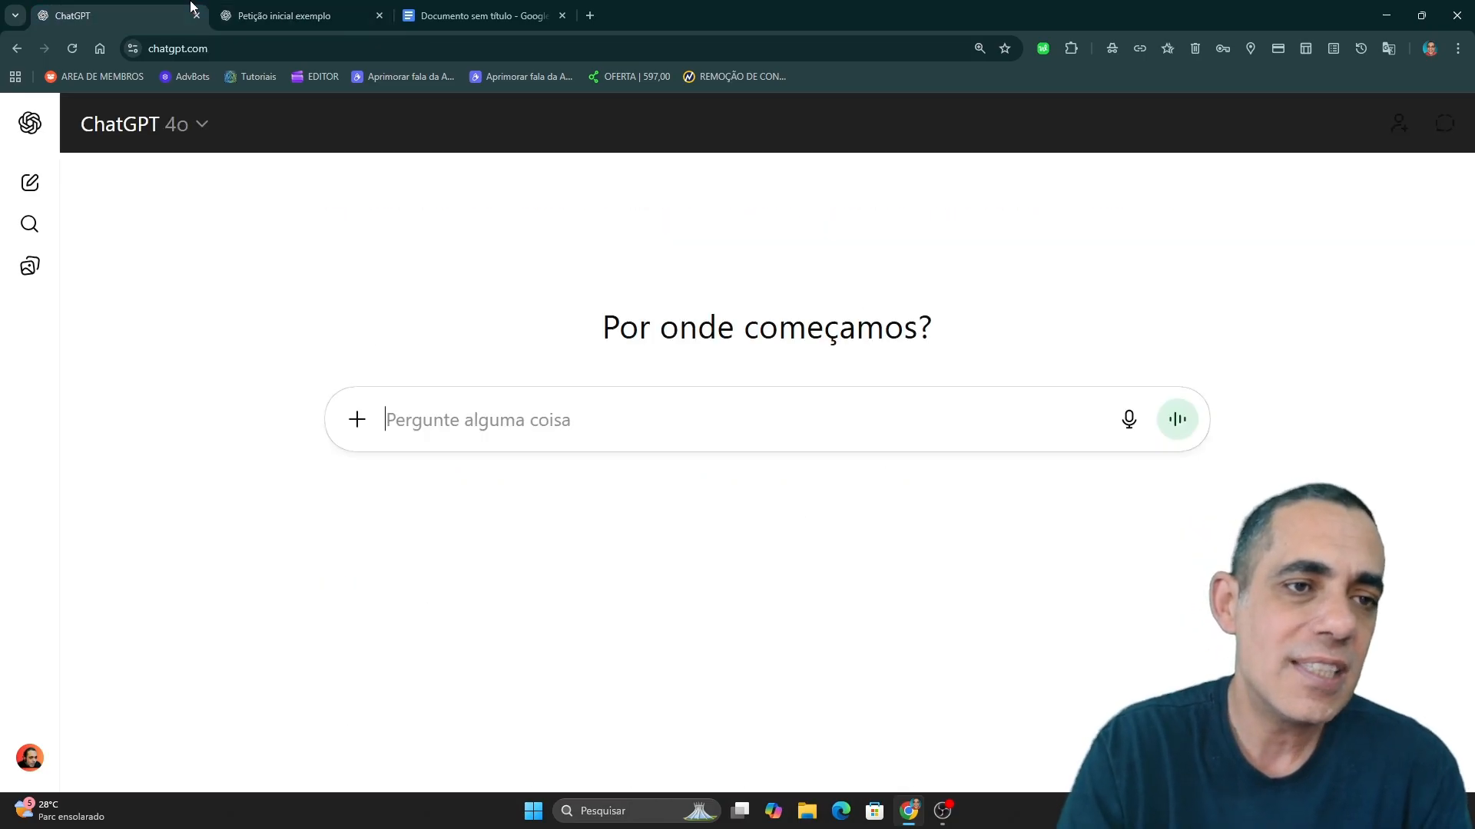
left_click(35, 125)
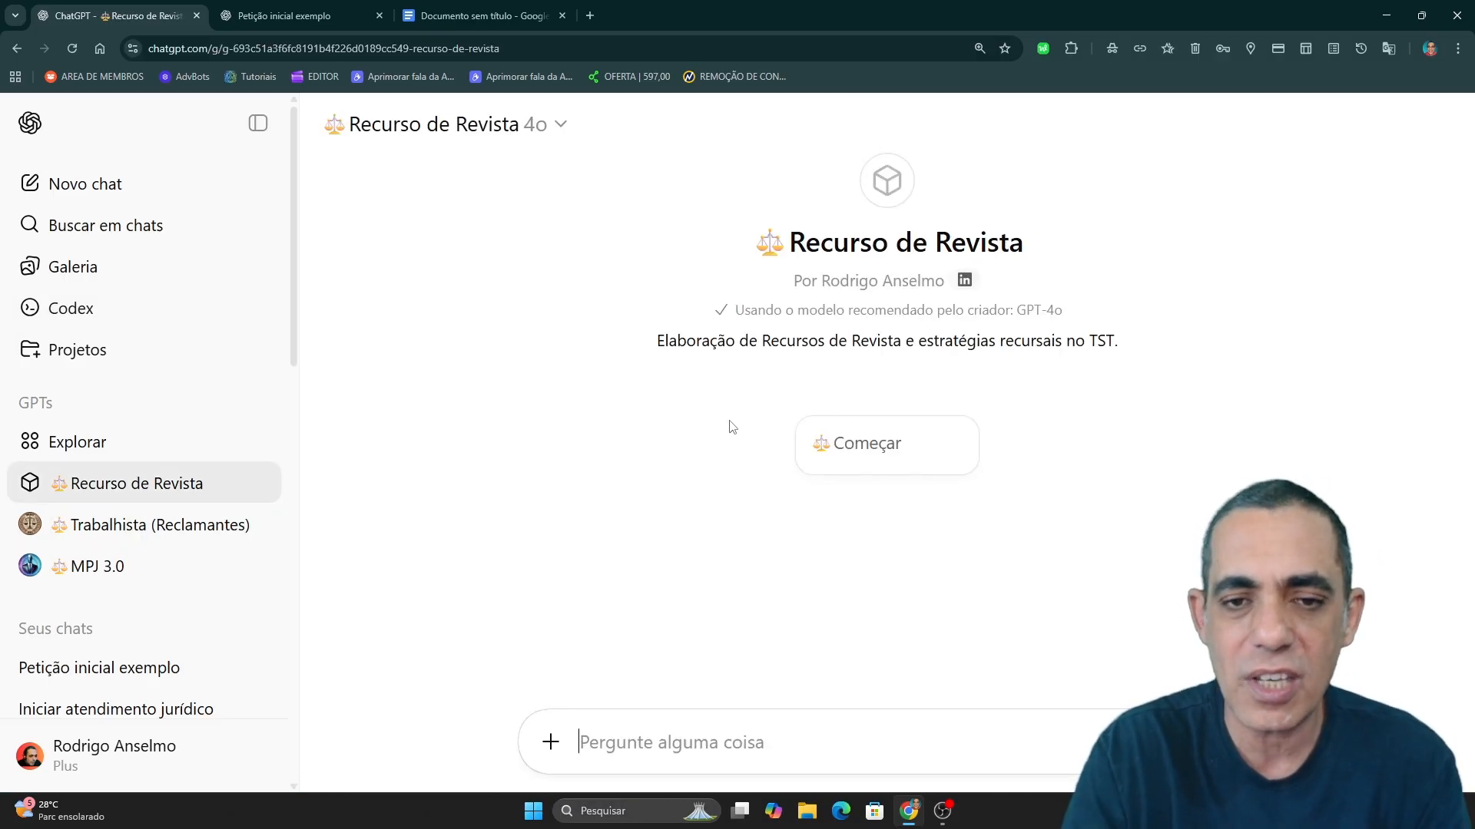
left_click(136, 534)
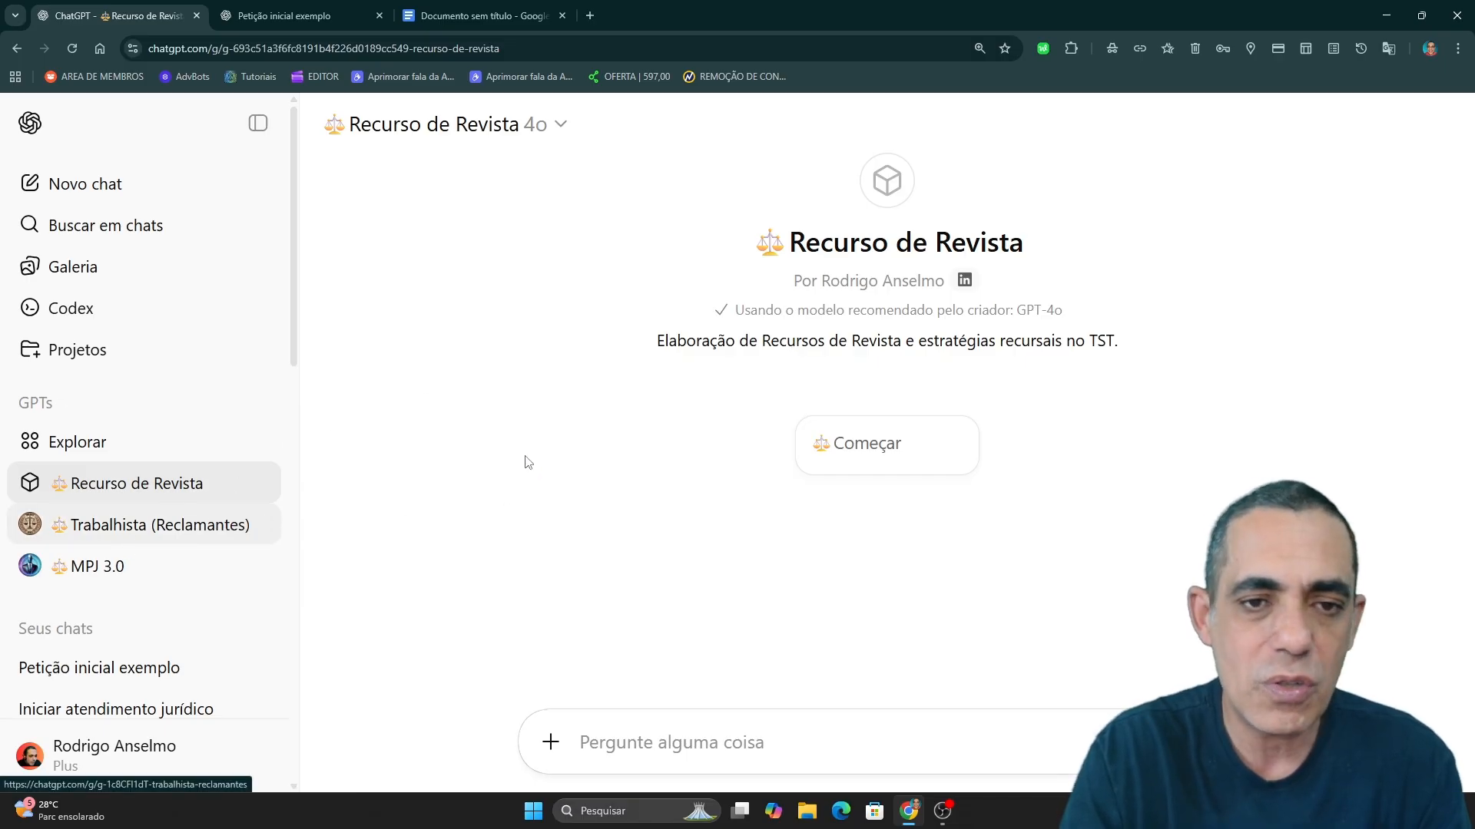
left_click(258, 123)
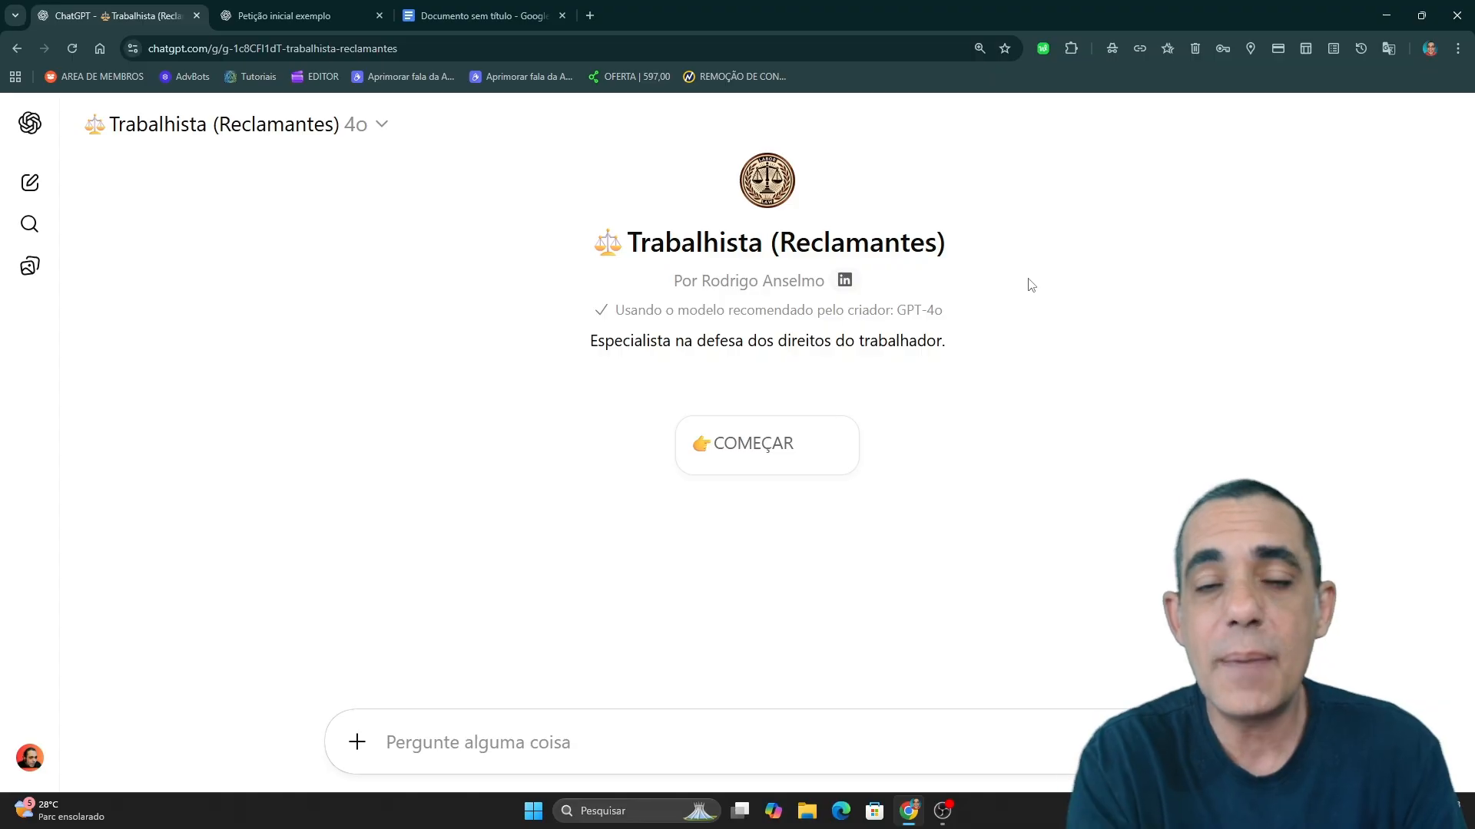